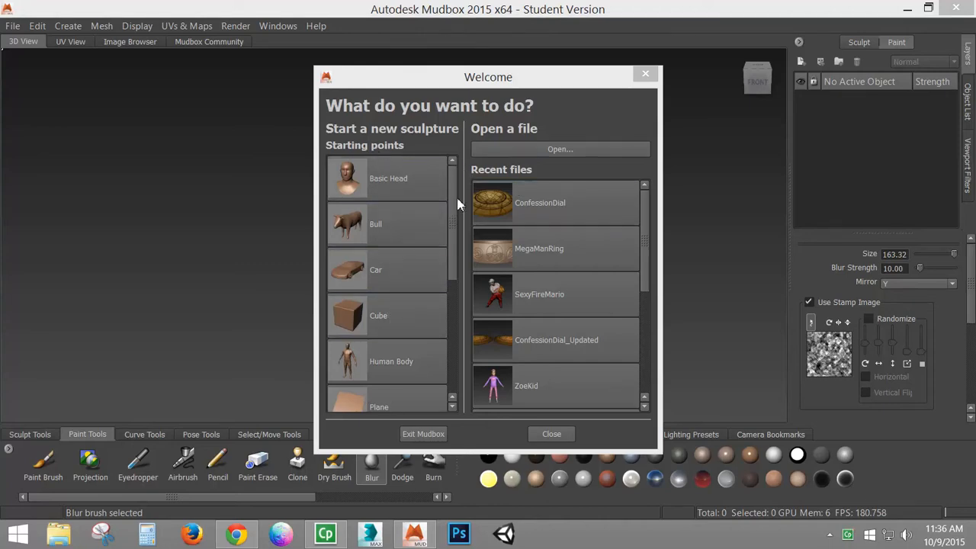
# - Start a new sculpture from the Sphere starting point
pyautogui.moveTo(453, 201); pyautogui.dragTo(457, 301)
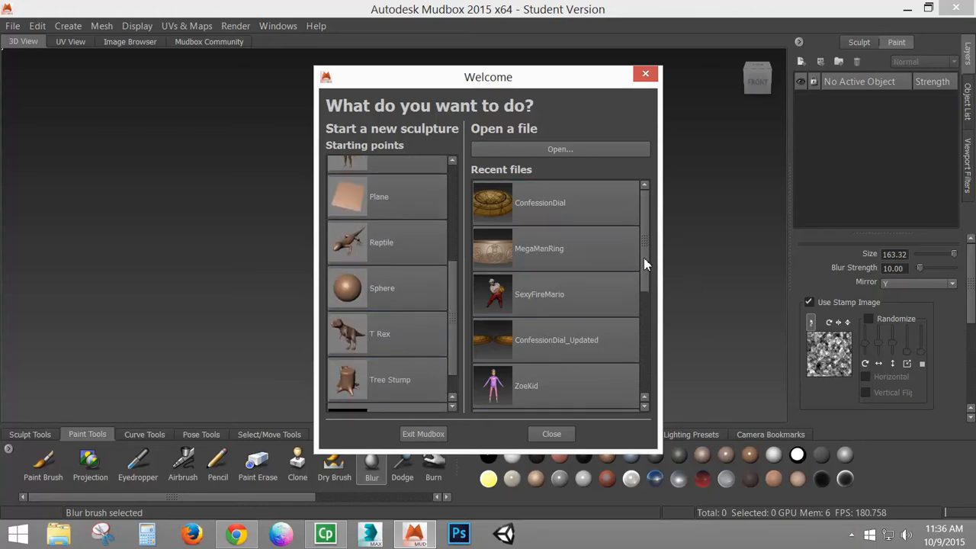
pyautogui.moveTo(645, 260); pyautogui.dragTo(631, 215)
pyautogui.scroll(1, 443, 282)
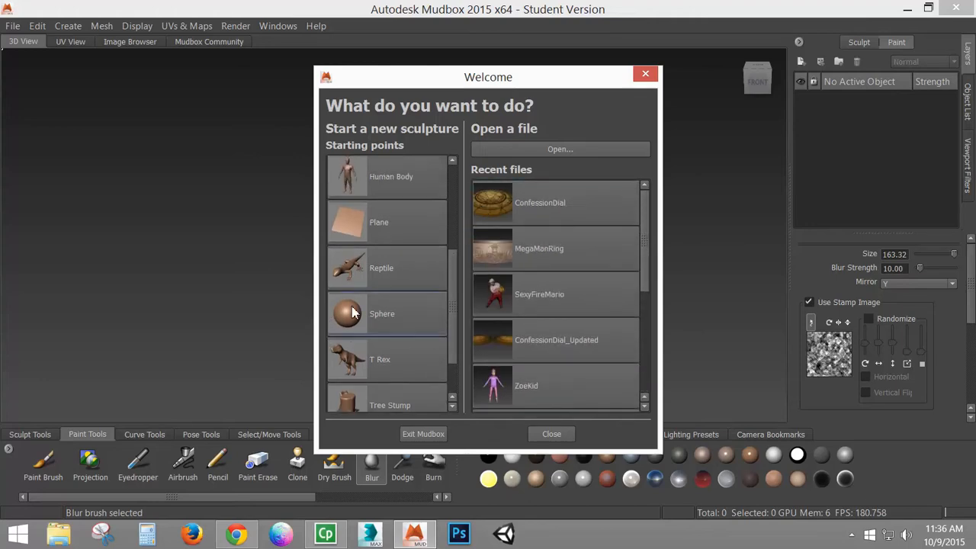
pyautogui.click(389, 318)
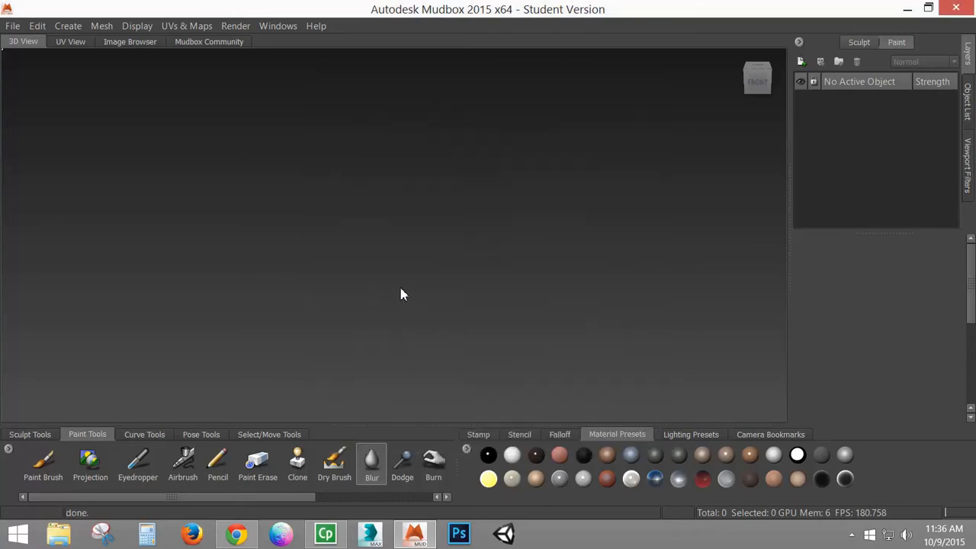
# - Display the ground grid in the 3D view and overlay the wireframe on the sphere
pyautogui.click(138, 25)
pyautogui.click(160, 270)
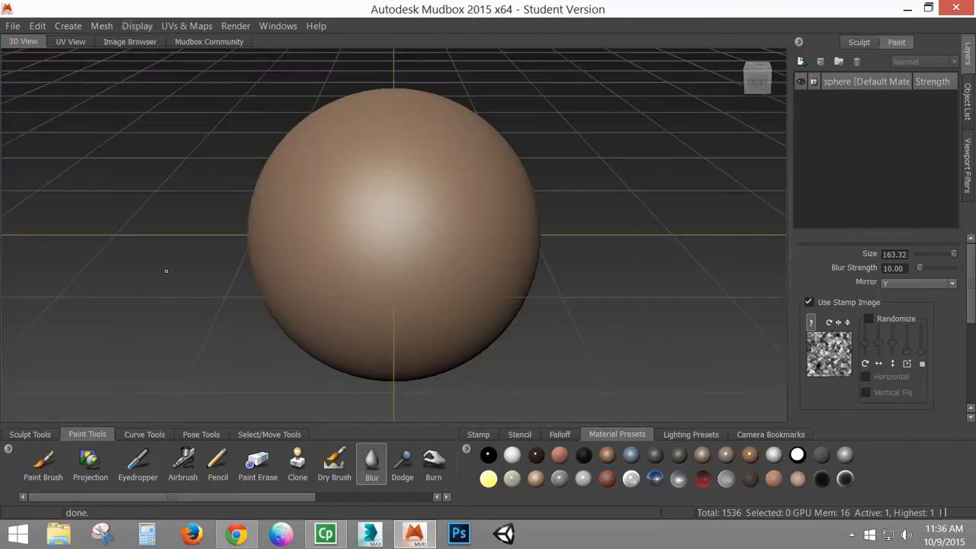
pyautogui.click(138, 25)
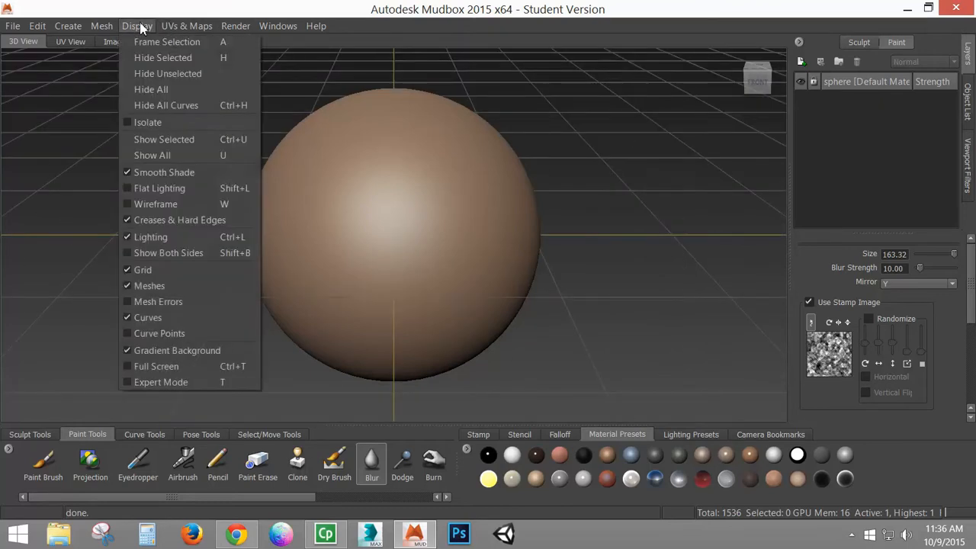
pyautogui.click(152, 204)
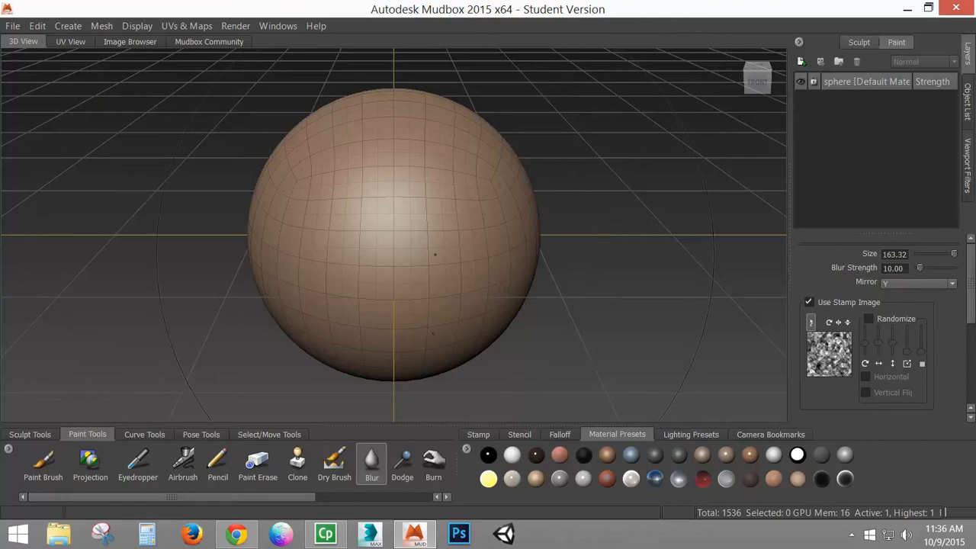
pyautogui.keyDown('alt'); pyautogui.moveTo(437, 263); pyautogui.dragTo(278, 238); pyautogui.keyUp('alt')
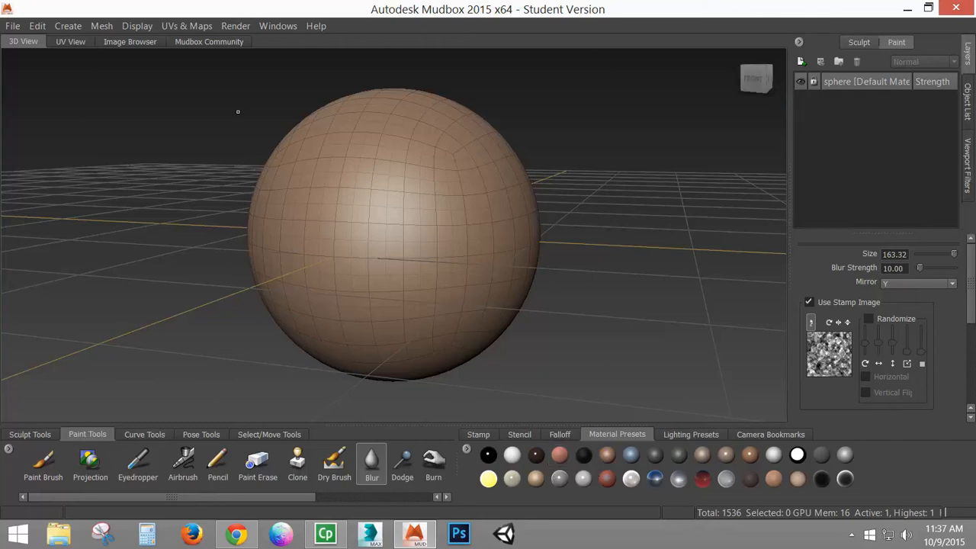
# - Examine the available file, creation and mesh commands, including the export options, primitive meshes and subdivision commands
pyautogui.click(13, 28)
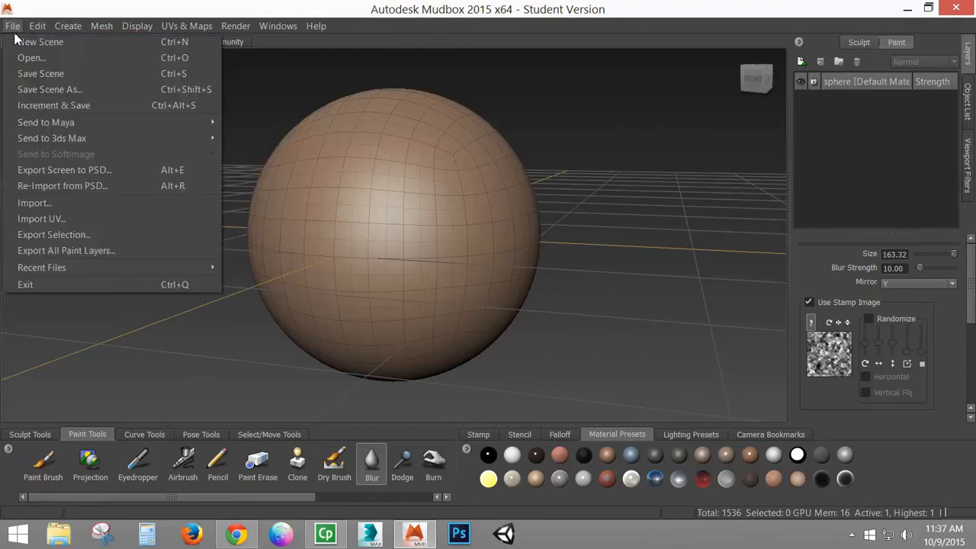
pyautogui.moveTo(32, 124)
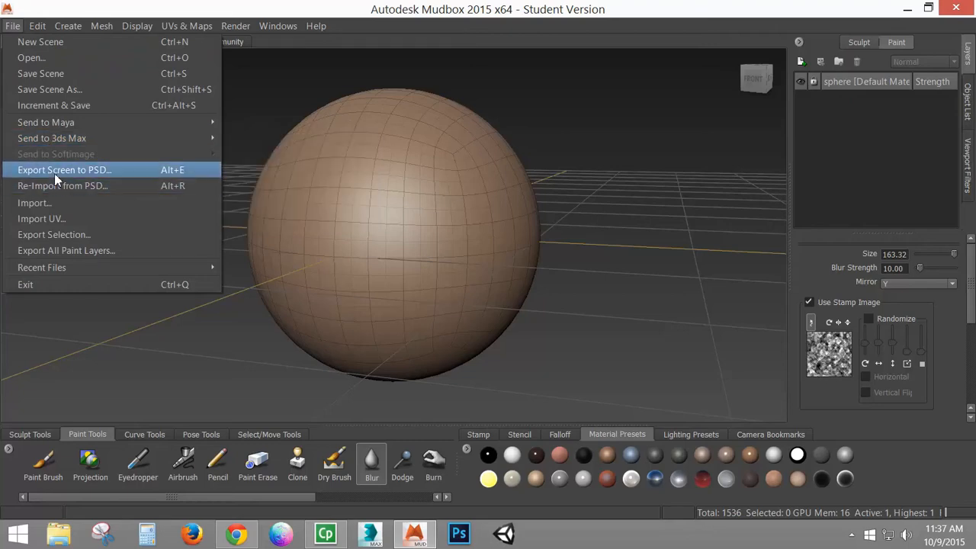
pyautogui.moveTo(42, 29)
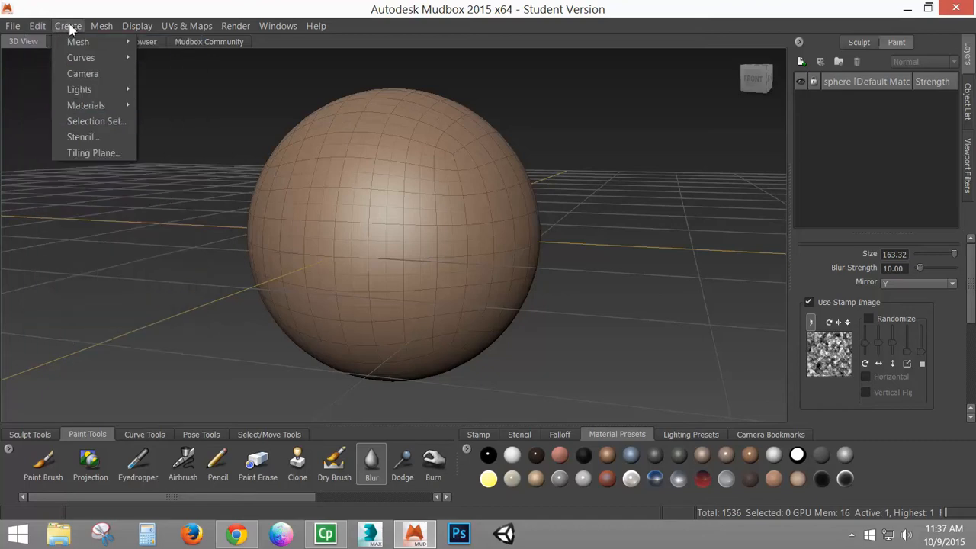
pyautogui.moveTo(73, 45)
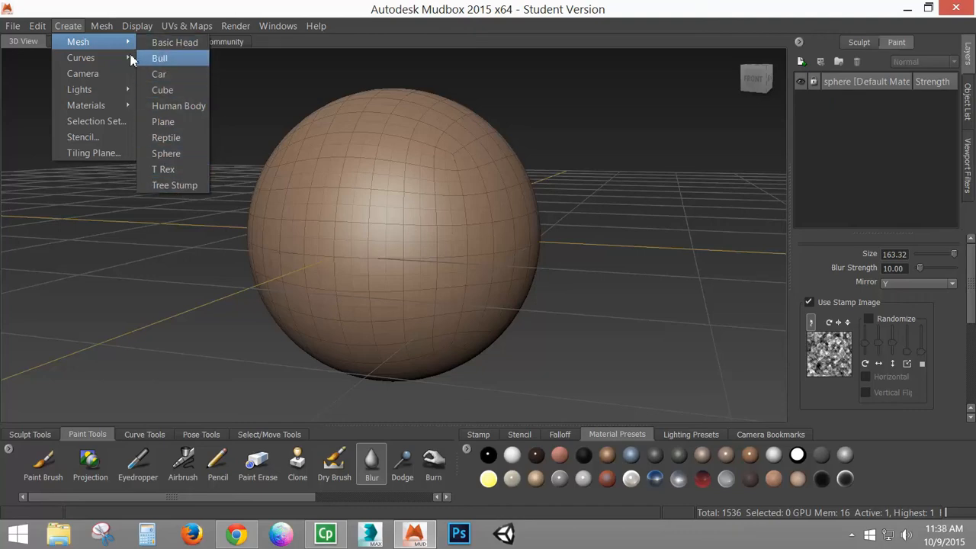
pyautogui.moveTo(112, 61)
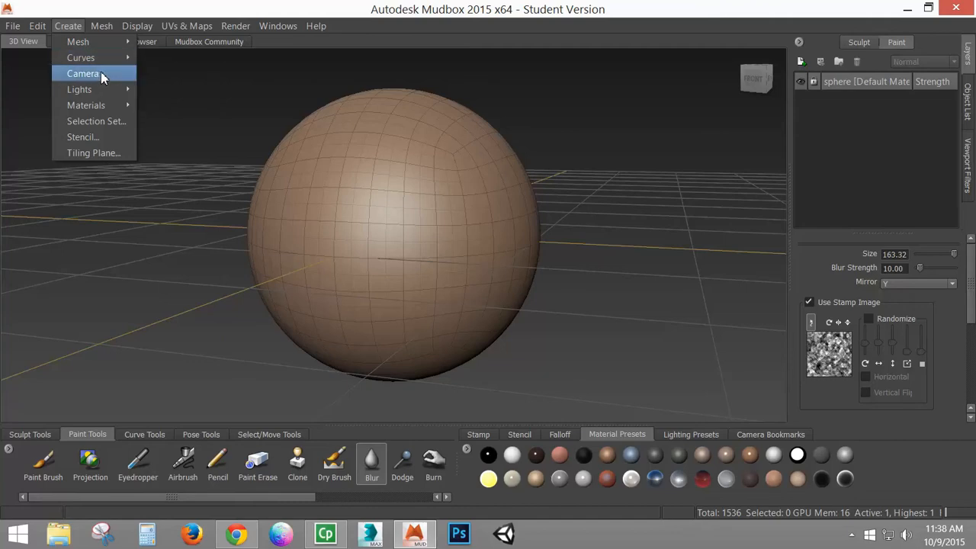
pyautogui.moveTo(98, 90)
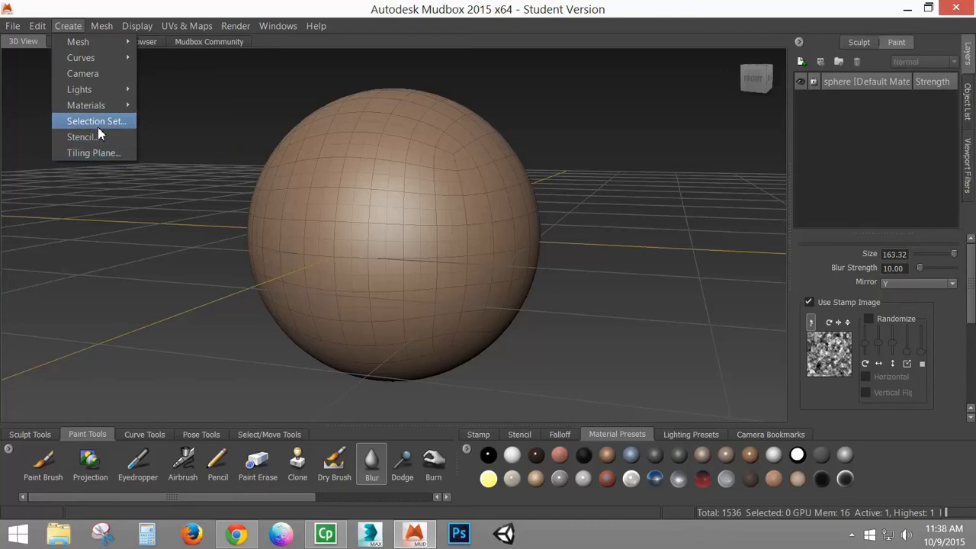
pyautogui.moveTo(101, 27)
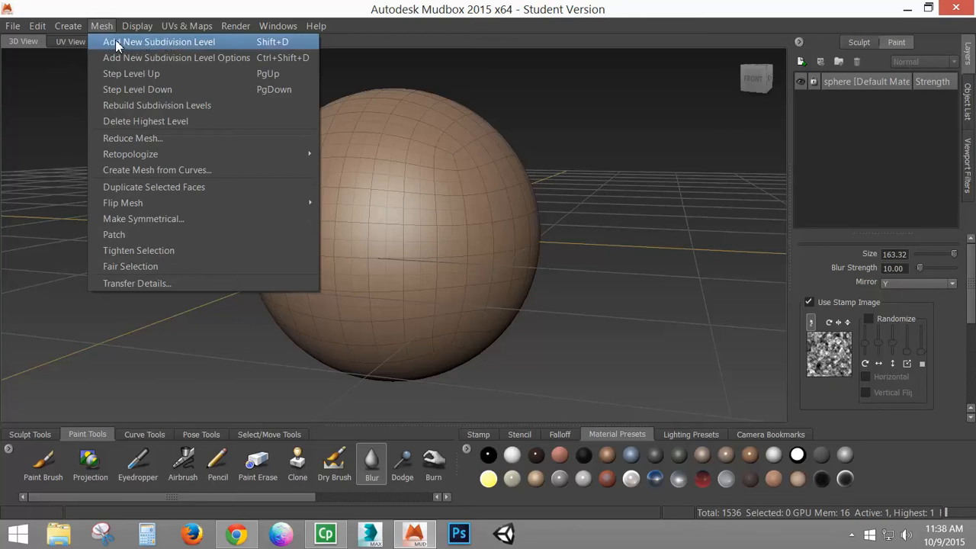
pyautogui.click(398, 32)
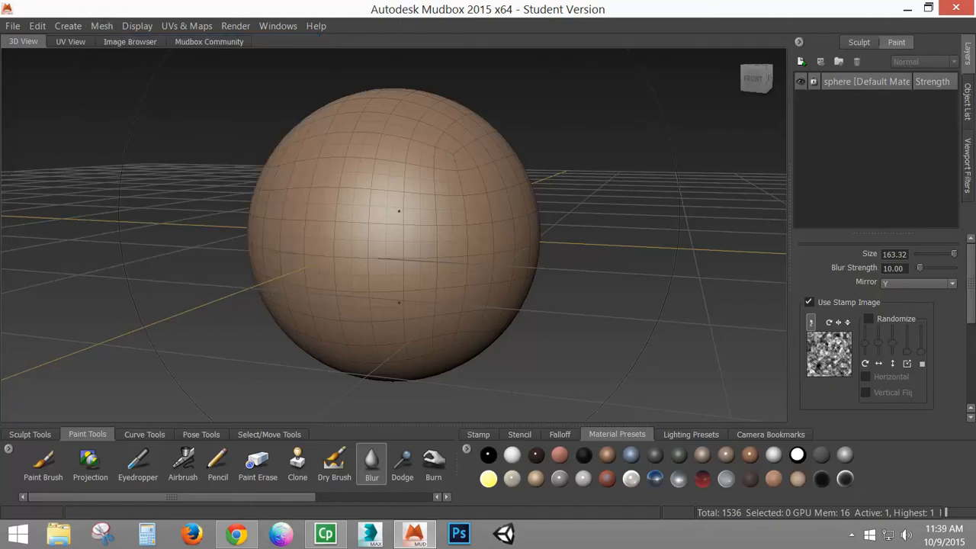
# - Turn off mirroring for the Blur brush and cancel creating a new paint layer on the sphere
pyautogui.click(915, 283)
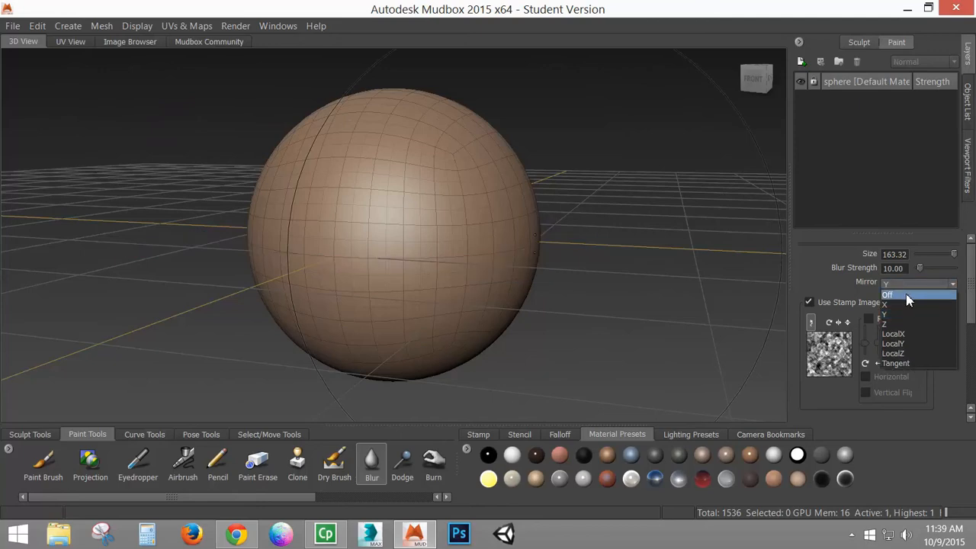
pyautogui.click(899, 294)
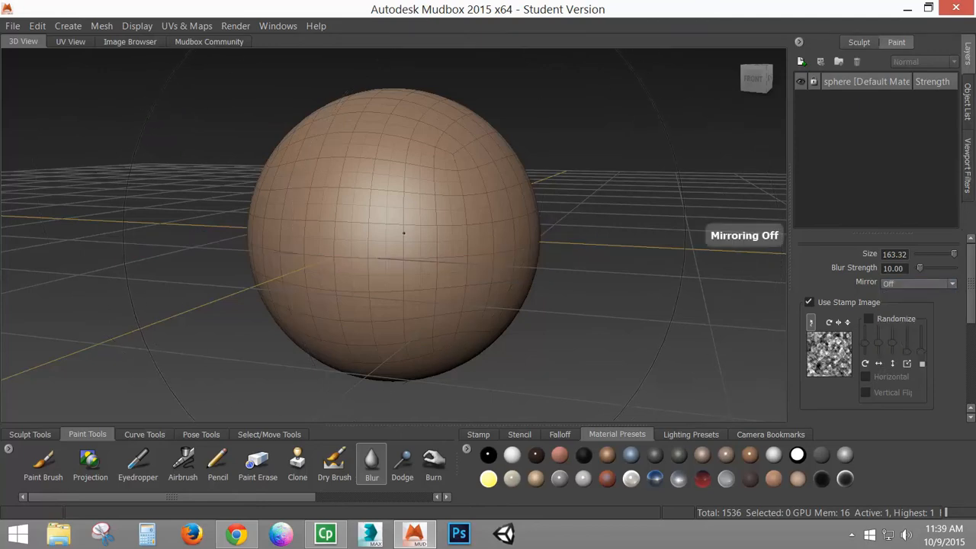
pyautogui.click(405, 233)
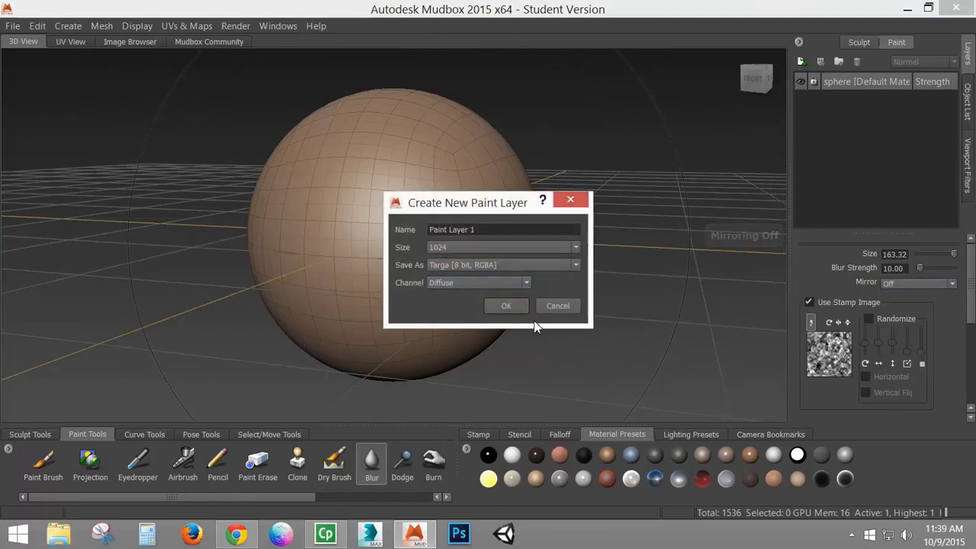
pyautogui.click(558, 305)
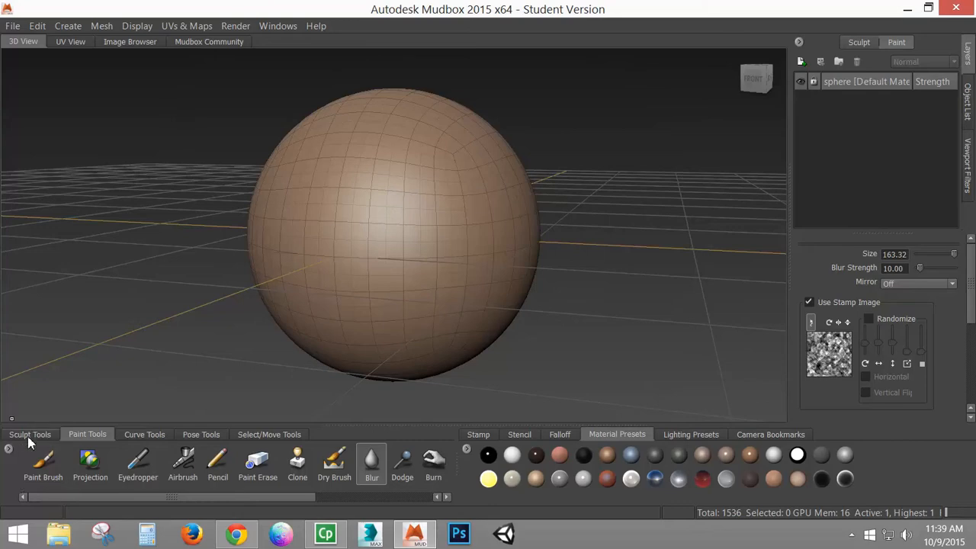
# - Switch from the paint tools to the Sculpt brush for working on the sphere
pyautogui.click(28, 434)
pyautogui.click(35, 461)
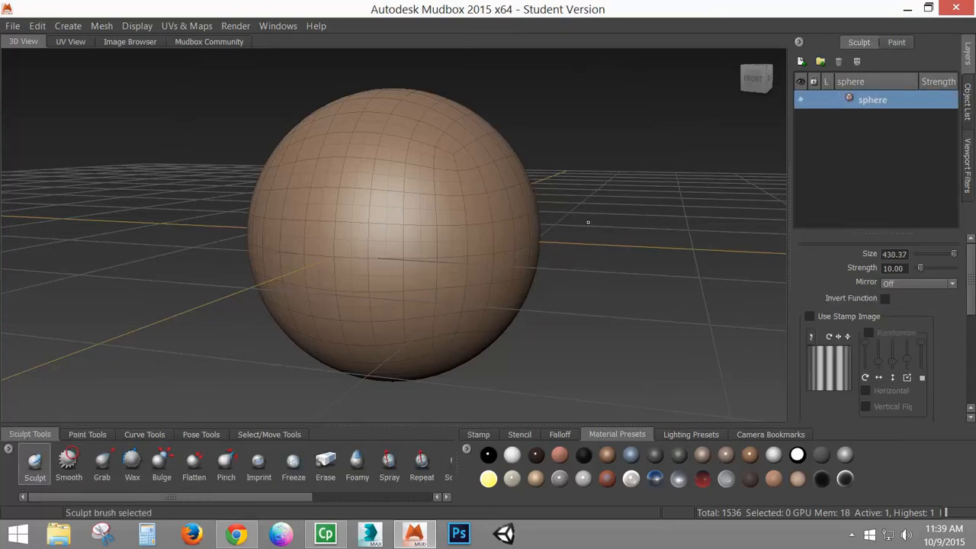
pyautogui.click(102, 27)
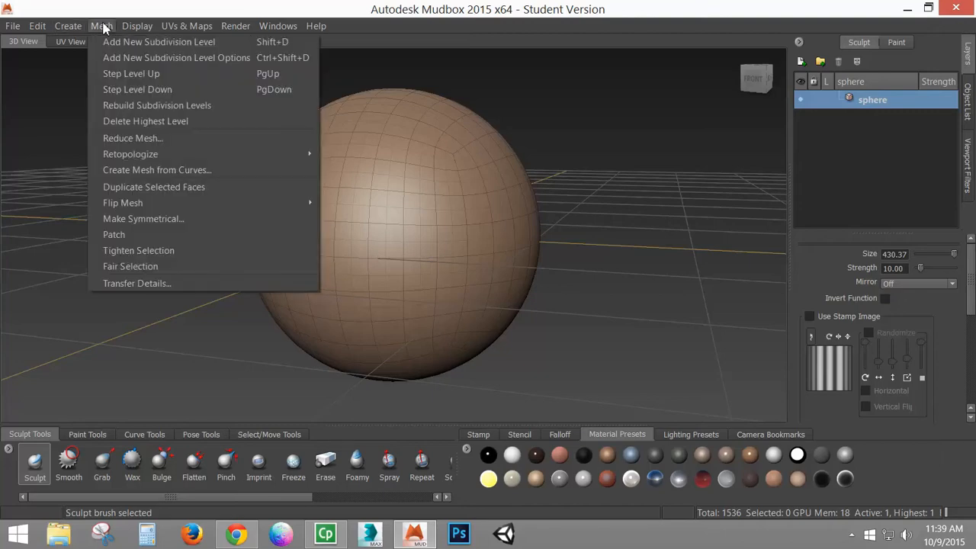
pyautogui.click(460, 244)
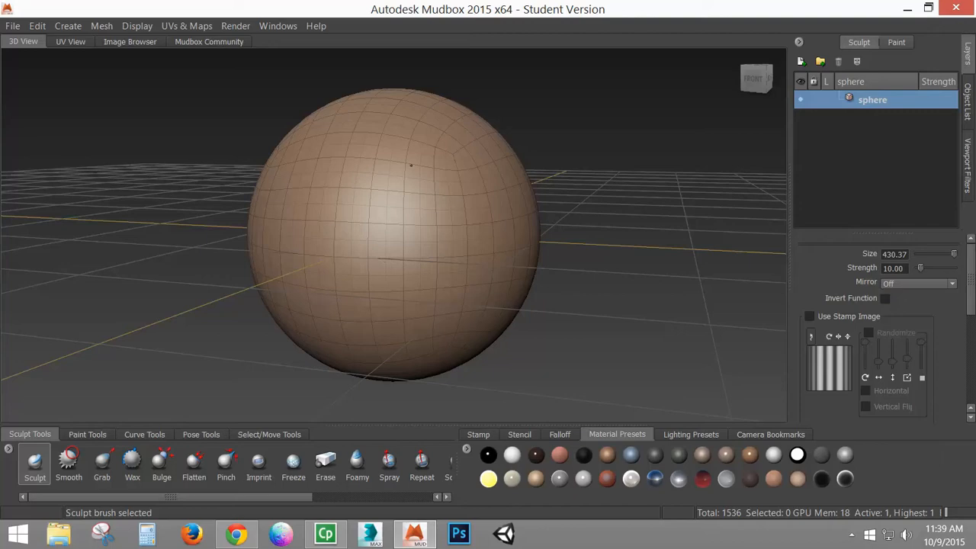
# - Review the options for adding a new subdivision level and accept the current settings
pyautogui.keyDown('alt'); pyautogui.moveTo(384, 286); pyautogui.dragTo(345, 259); pyautogui.keyUp('alt')
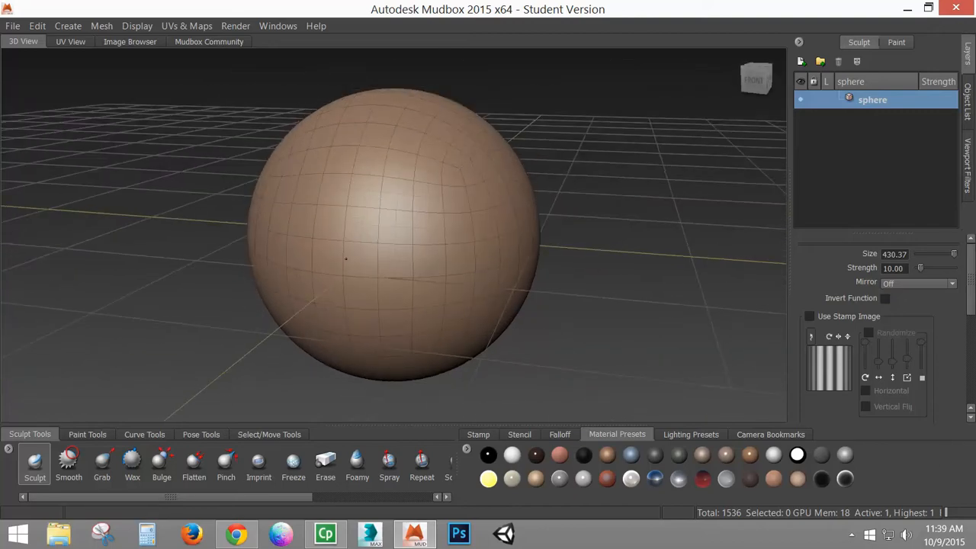
pyautogui.click(102, 26)
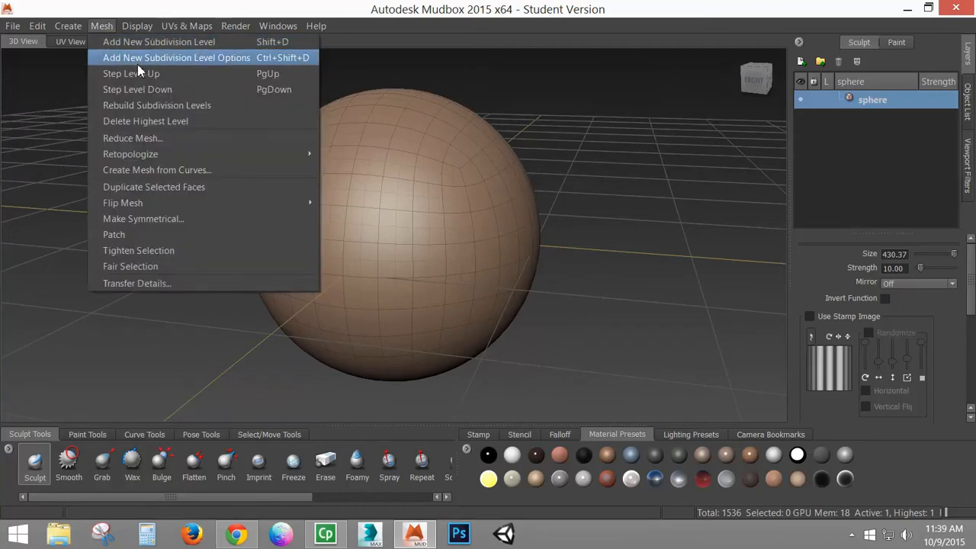
pyautogui.click(282, 58)
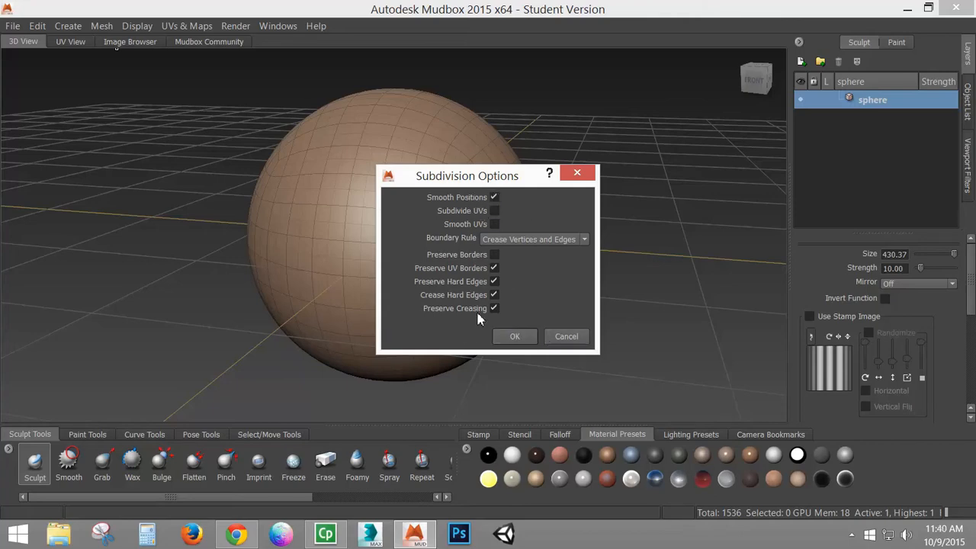
pyautogui.click(518, 336)
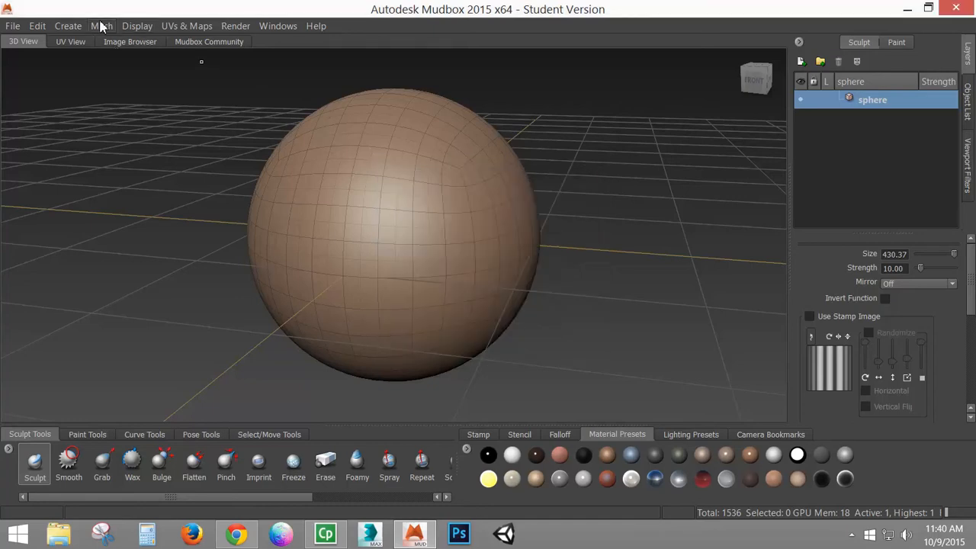
# - Add a new subdivision level to the sphere, taking it to level 2
pyautogui.click(101, 26)
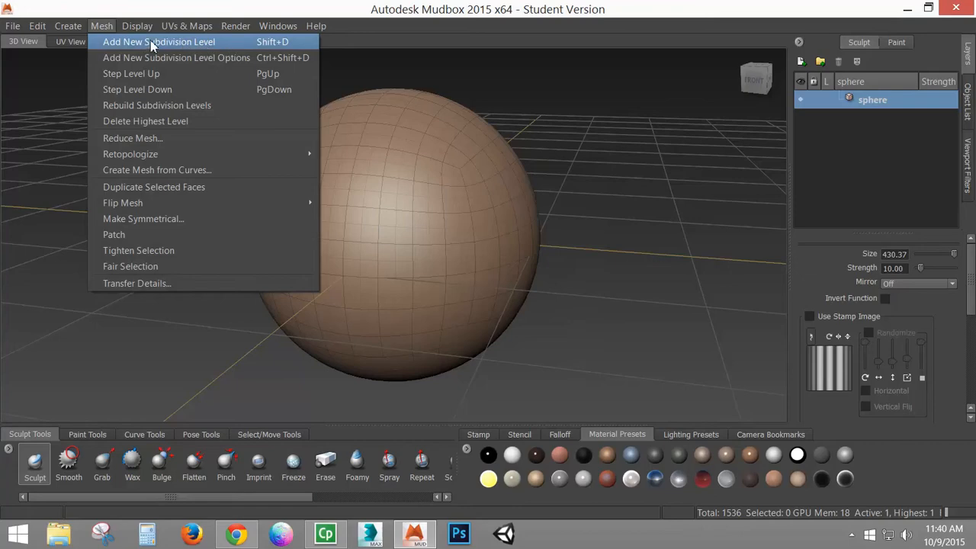
pyautogui.click(222, 41)
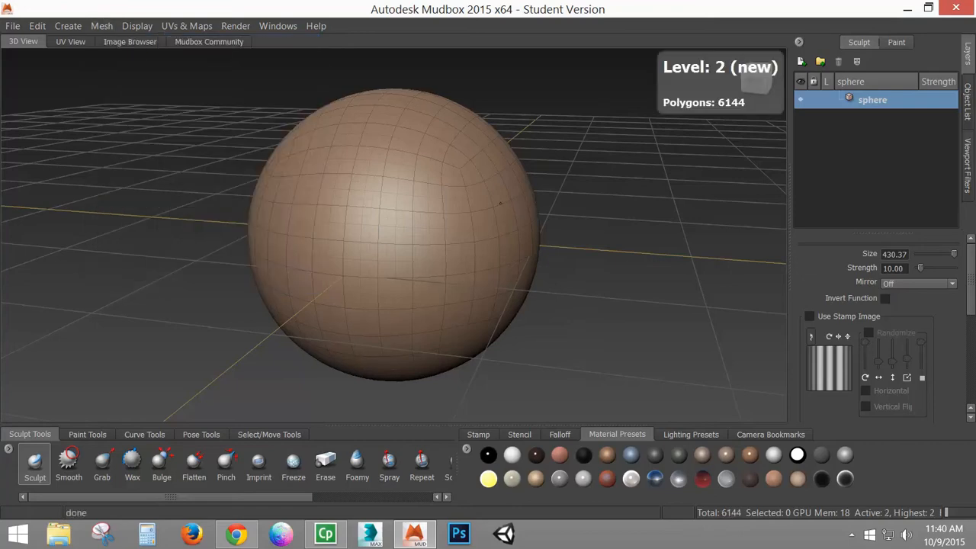
pyautogui.scroll(5, 393, 183)
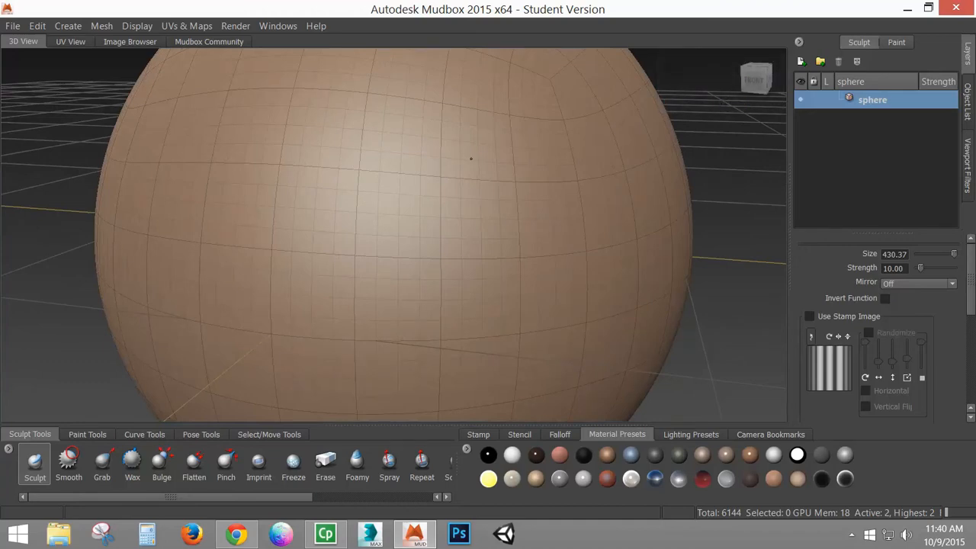
# - Add four more subdivision levels to the sphere, taking it up to level 6
pyautogui.click(101, 26)
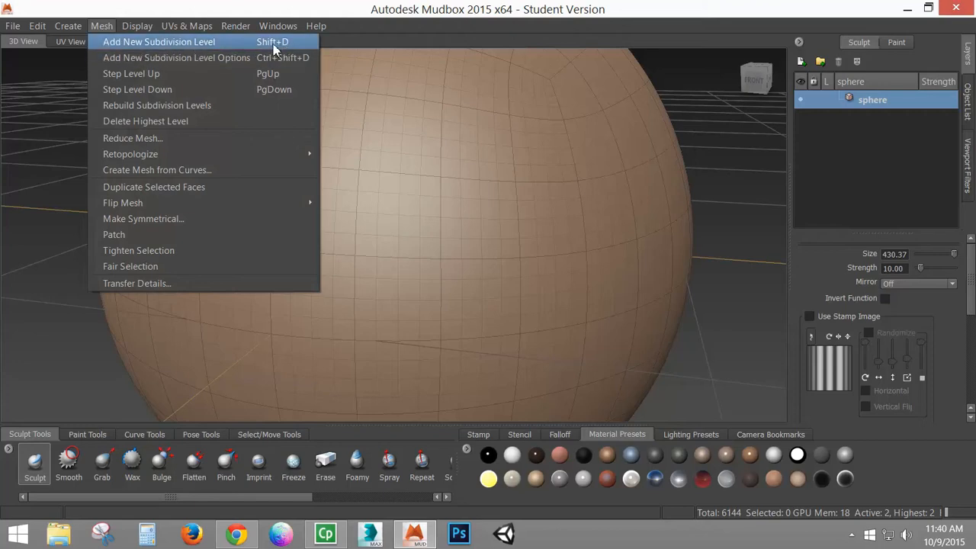
pyautogui.click(357, 15)
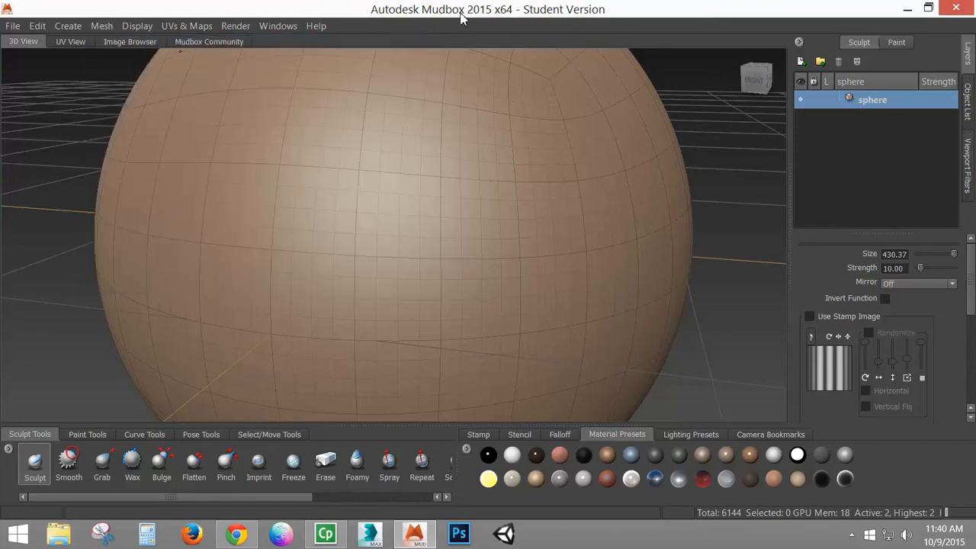
pyautogui.hotkey('shift', 'd')
pyautogui.hotkey('shift', 'd')
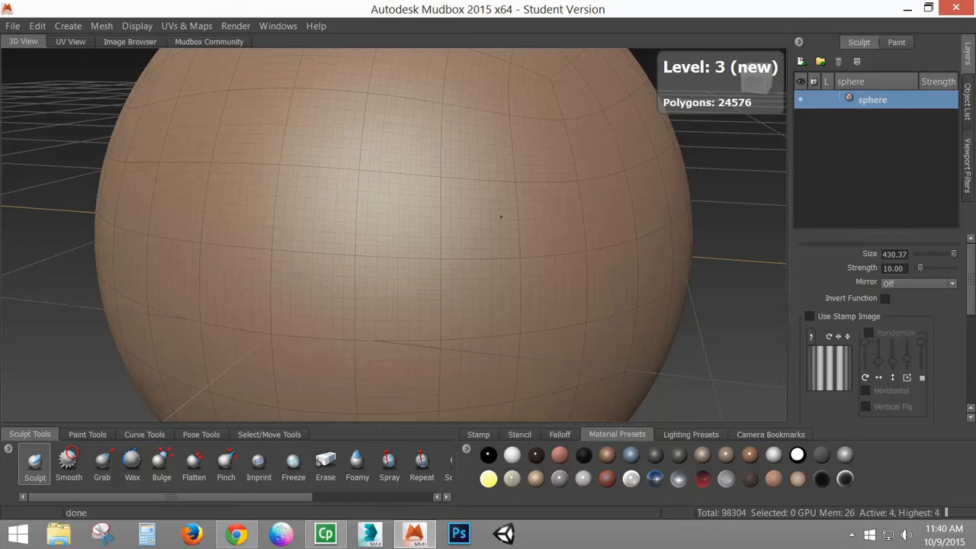
pyautogui.hotkey('shift', 'd')
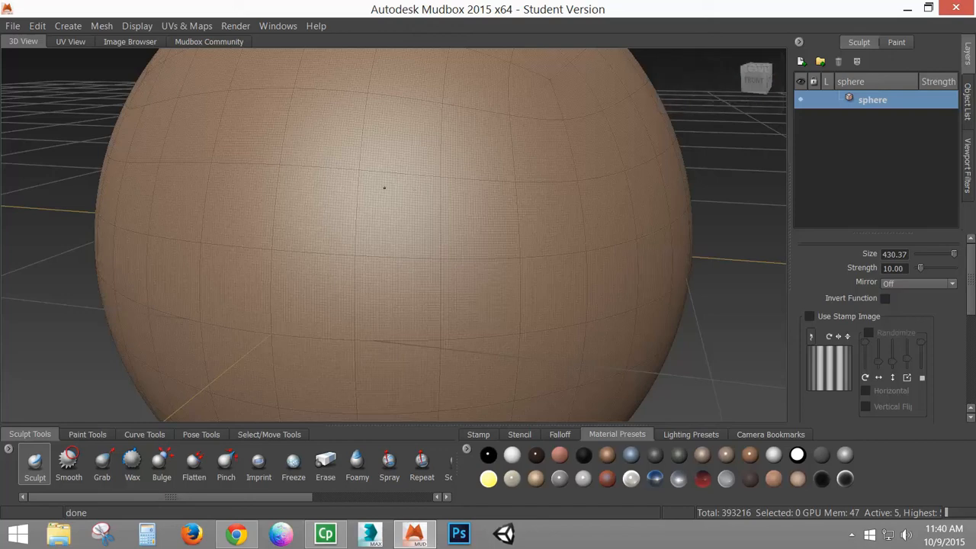
pyautogui.hotkey('shift', 'd')
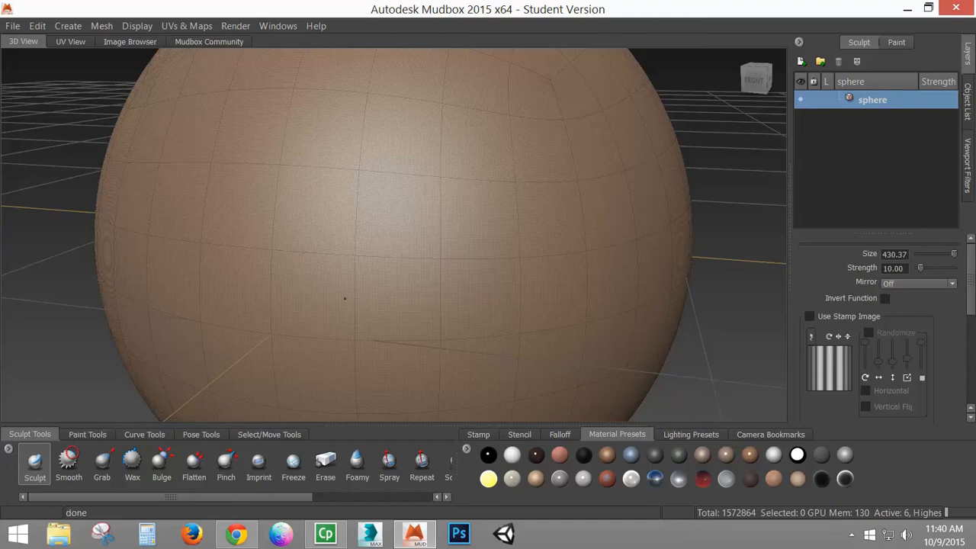
pyautogui.keyDown('alt'); pyautogui.moveTo(323, 280); pyautogui.dragTo(496, 278, button='right'); pyautogui.keyUp('alt')
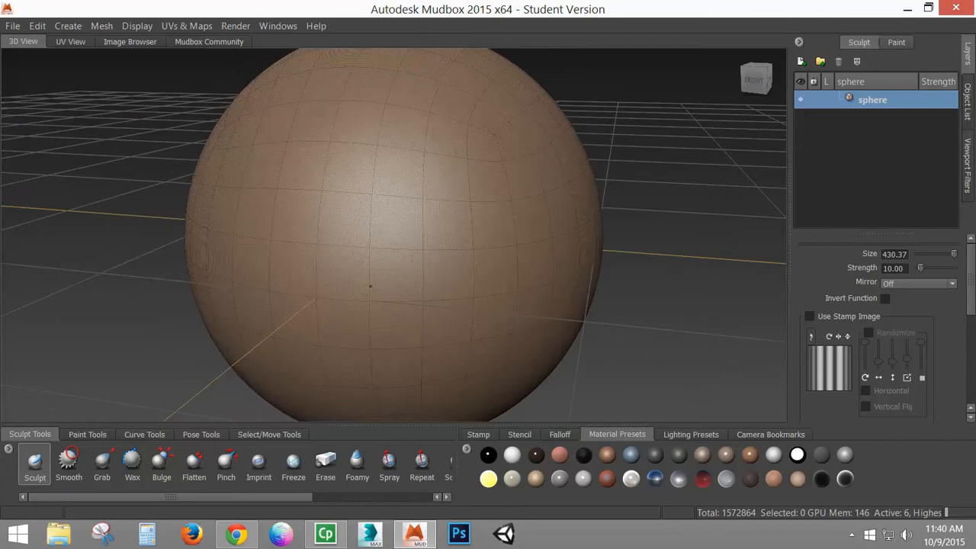
# - Toggle the sphere's wireframe off and on again to compare the smooth surface with the dense level 6 mesh up close
pyautogui.press('w')
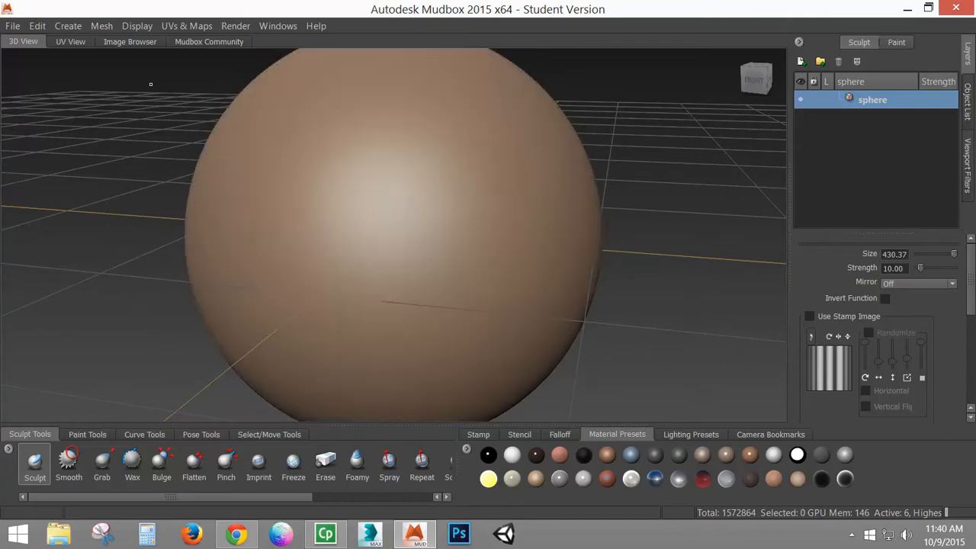
pyautogui.click(130, 26)
pyautogui.click(129, 26)
pyautogui.click(102, 26)
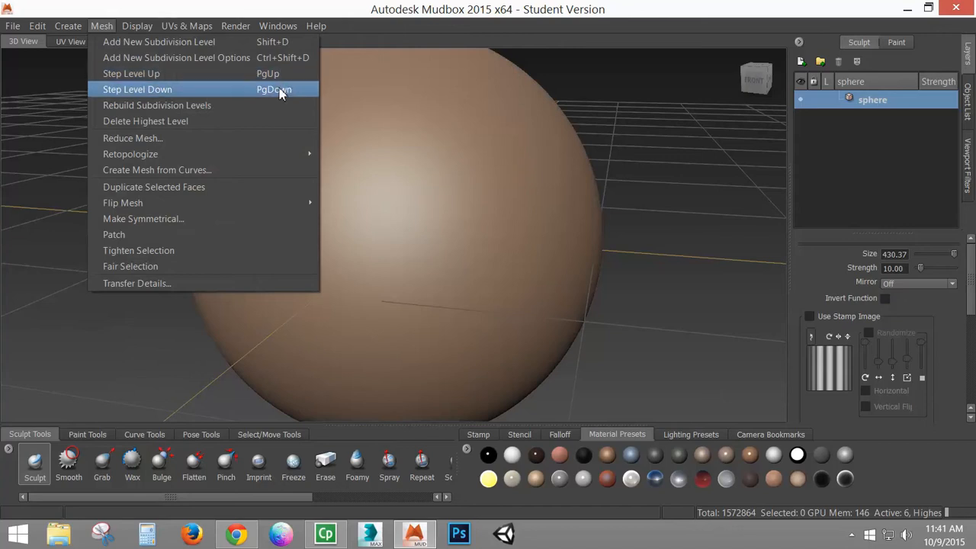
pyautogui.click(362, 29)
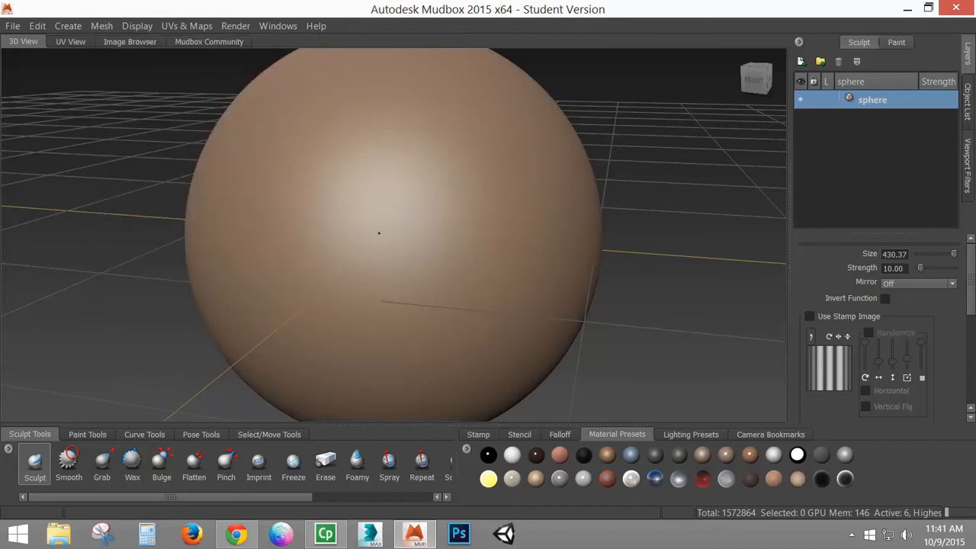
pyautogui.press('w')
pyautogui.keyDown('alt'); pyautogui.moveTo(359, 239); pyautogui.dragTo(512, 238, button='right'); pyautogui.keyUp('alt')
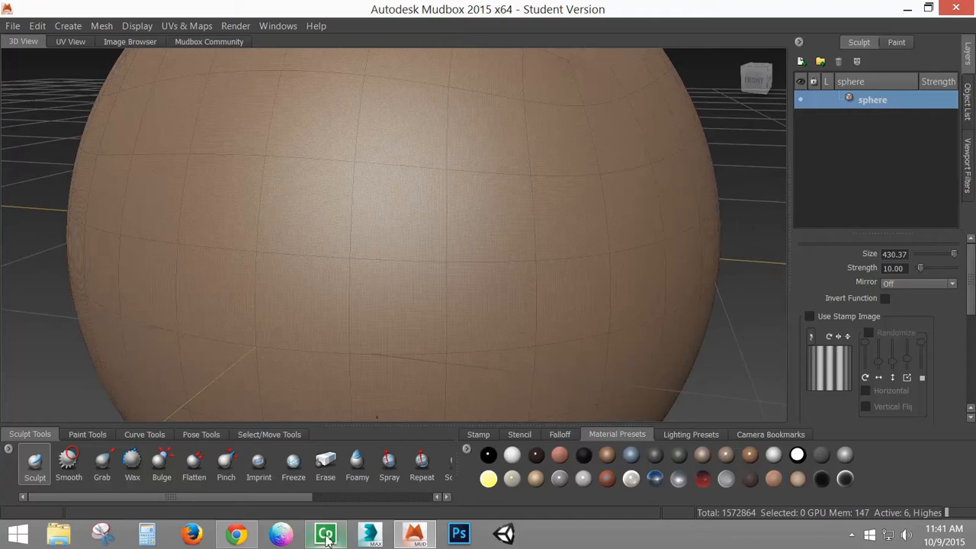
pyautogui.moveTo(336, 534)
# - Step the sphere down one subdivision level at a time from level 6 to level 2
pyautogui.click(137, 26)
pyautogui.moveTo(102, 26)
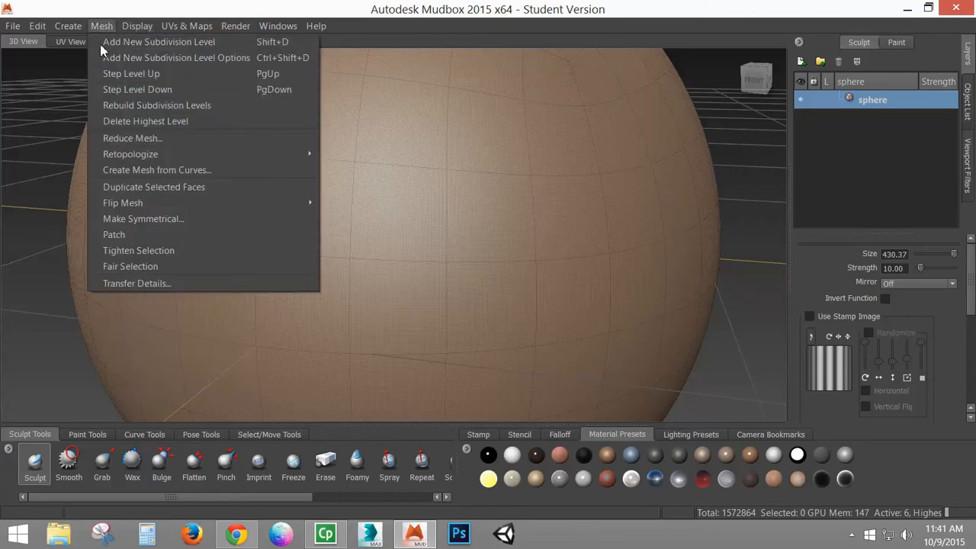
pyautogui.click(151, 90)
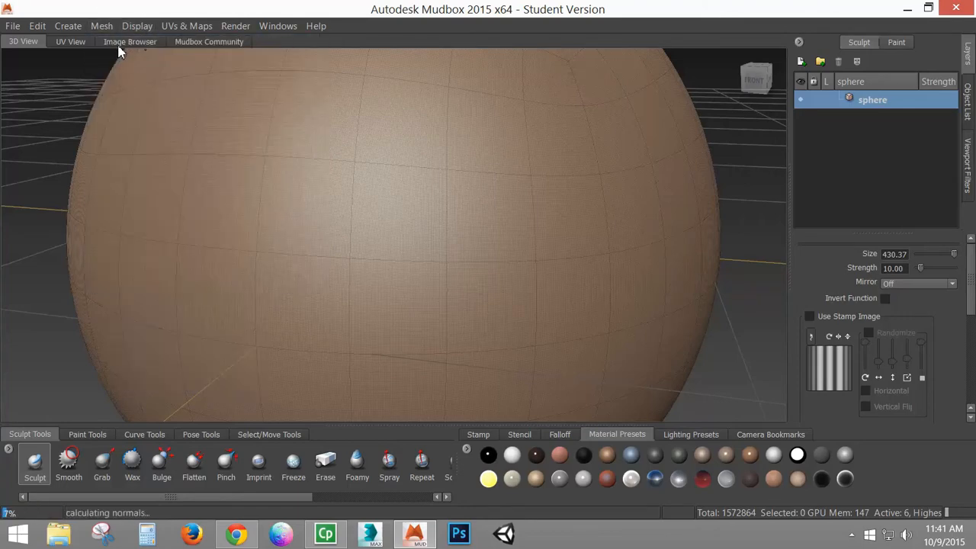
pyautogui.click(101, 26)
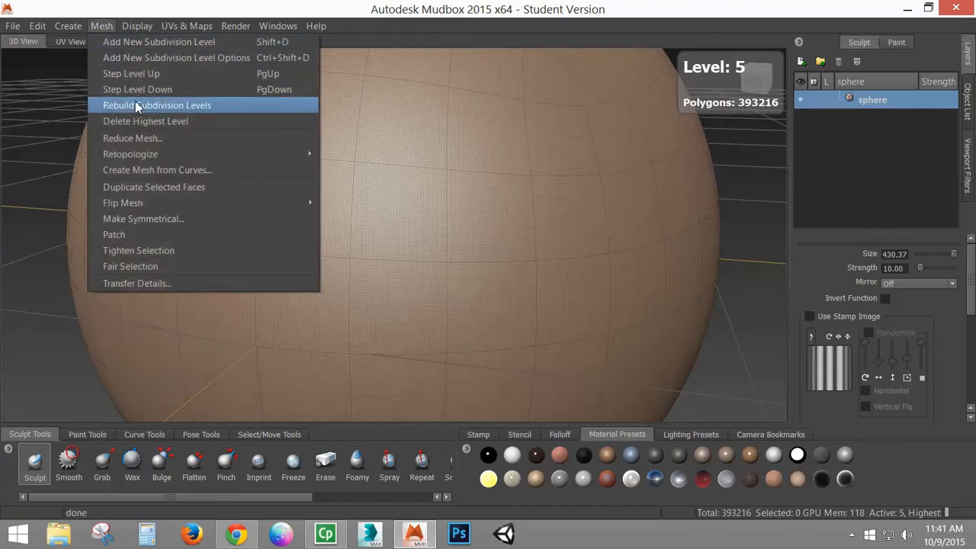
pyautogui.click(152, 88)
pyautogui.click(102, 26)
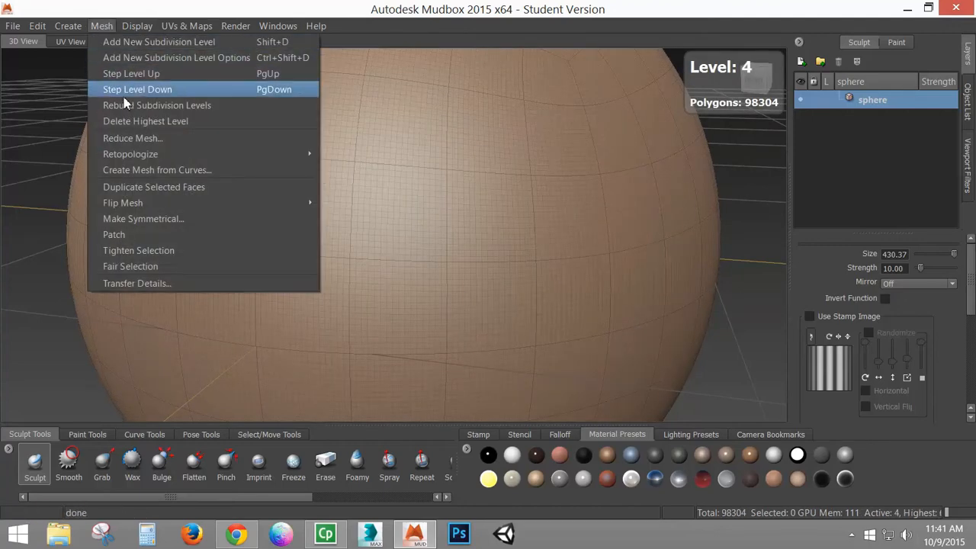
pyautogui.click(130, 89)
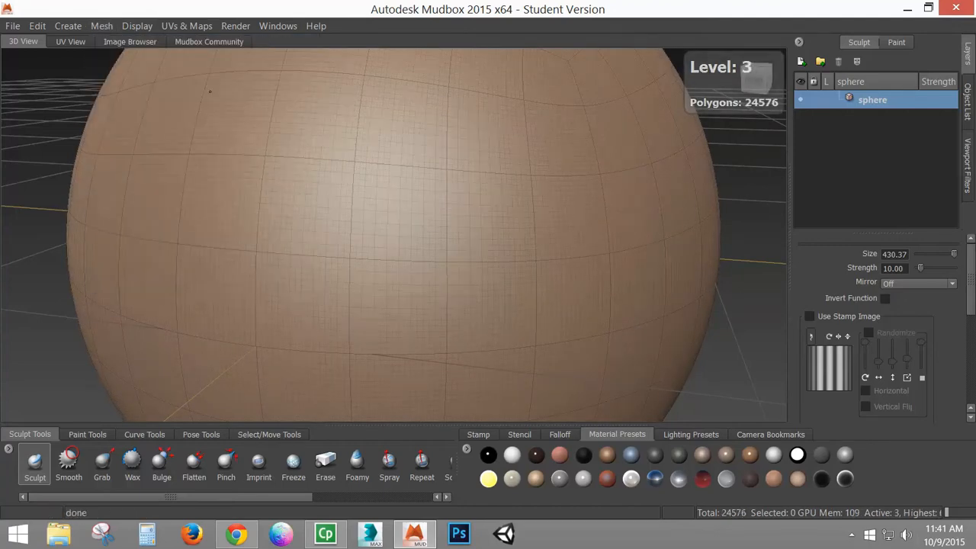
pyautogui.click(101, 26)
pyautogui.click(131, 89)
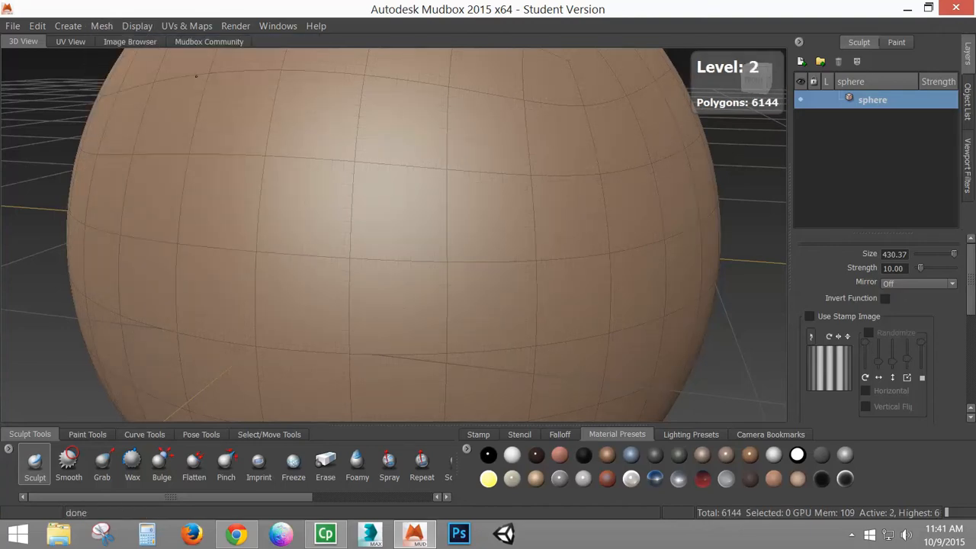
# - Step the sphere down to subdivision level 0 and inspect the coarse base mesh from several angles
pyautogui.click(137, 26)
pyautogui.moveTo(102, 26)
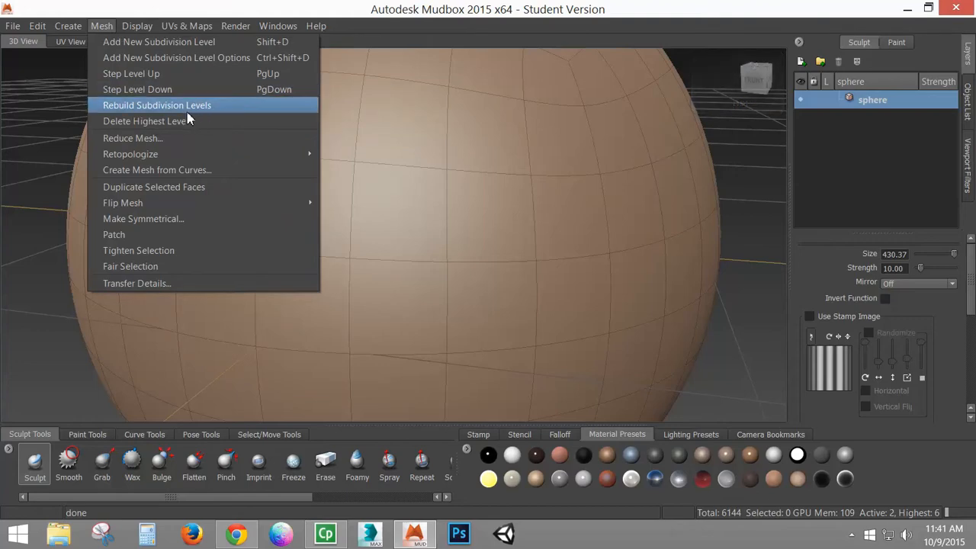
pyautogui.click(136, 89)
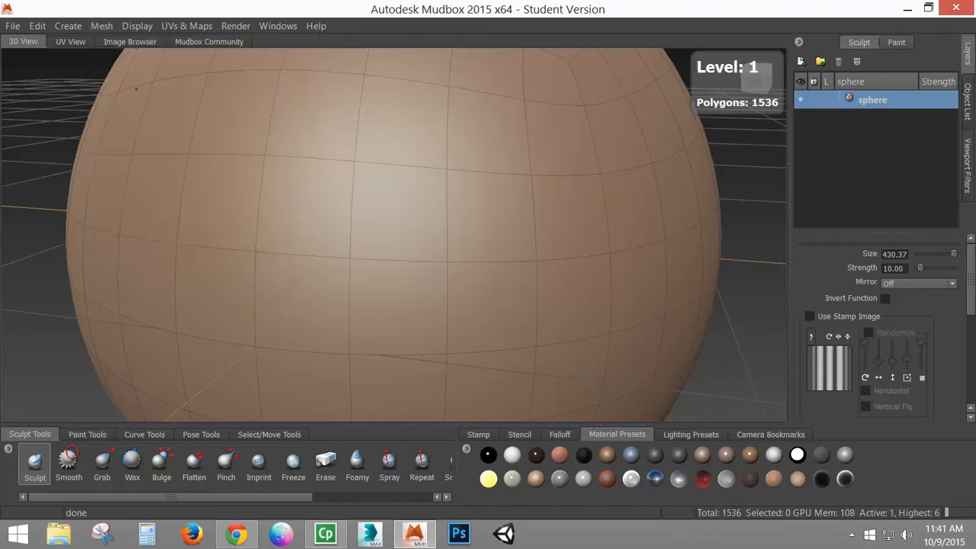
pyautogui.click(102, 27)
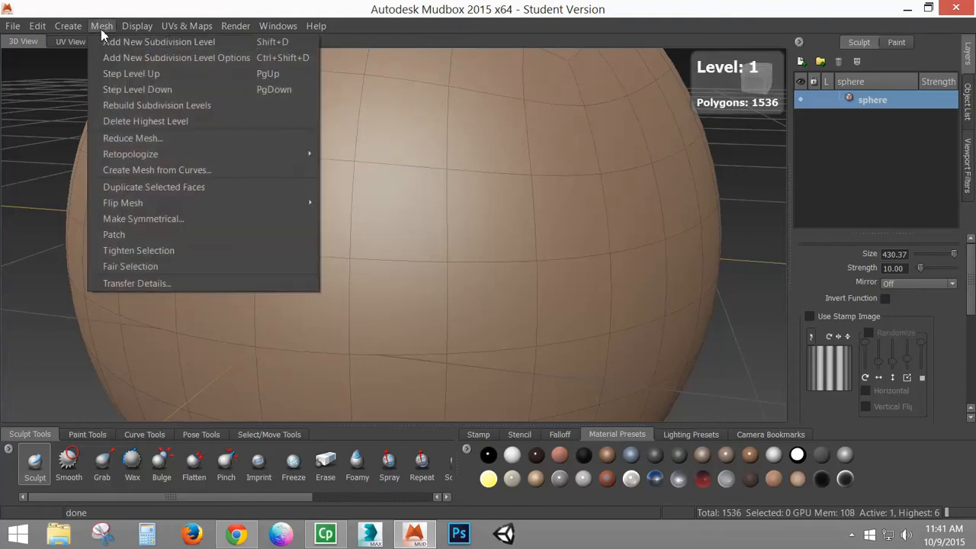
pyautogui.click(127, 91)
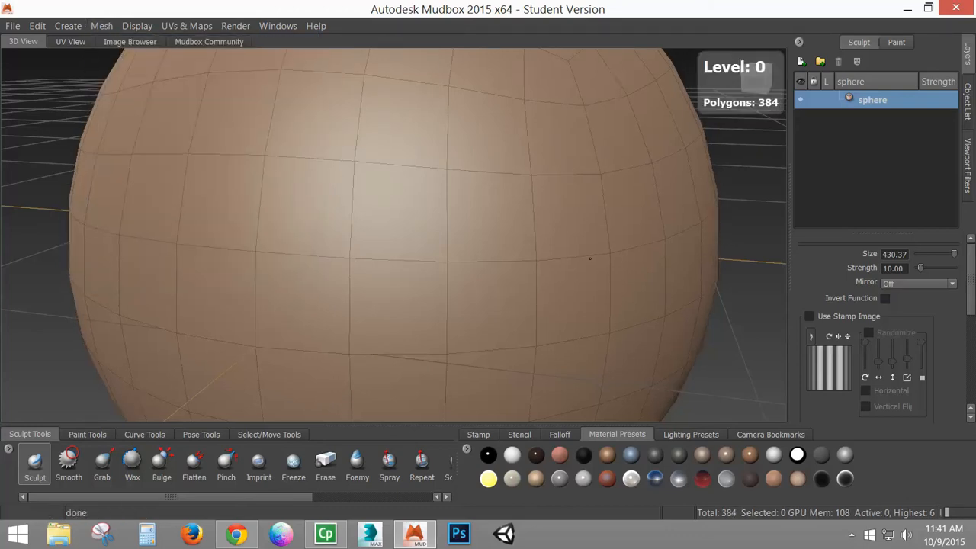
pyautogui.keyDown('alt'); pyautogui.moveTo(210, 229); pyautogui.dragTo(391, 243); pyautogui.keyUp('alt')
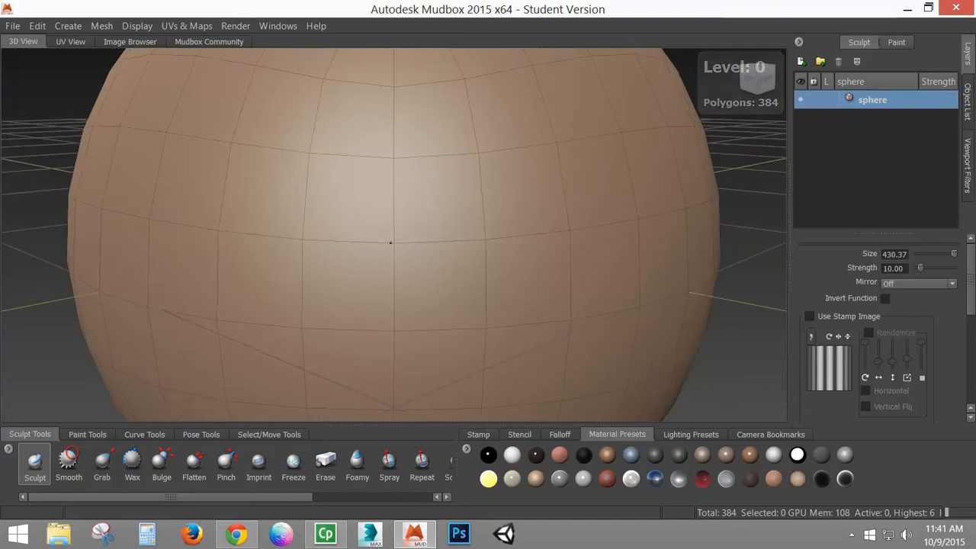
pyautogui.keyDown('alt'); pyautogui.moveTo(390, 243); pyautogui.dragTo(396, 224, button='right'); pyautogui.keyUp('alt')
pyautogui.keyDown('alt'); pyautogui.moveTo(329, 230); pyautogui.dragTo(369, 250); pyautogui.keyUp('alt')
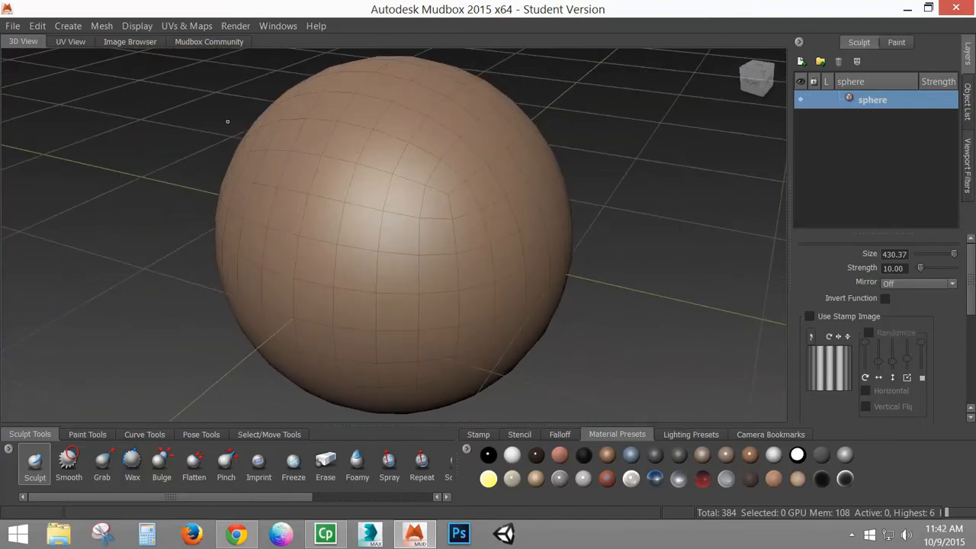
# - Step the sphere up to subdivision level 1 and examine its edge grid up close
pyautogui.click(70, 25)
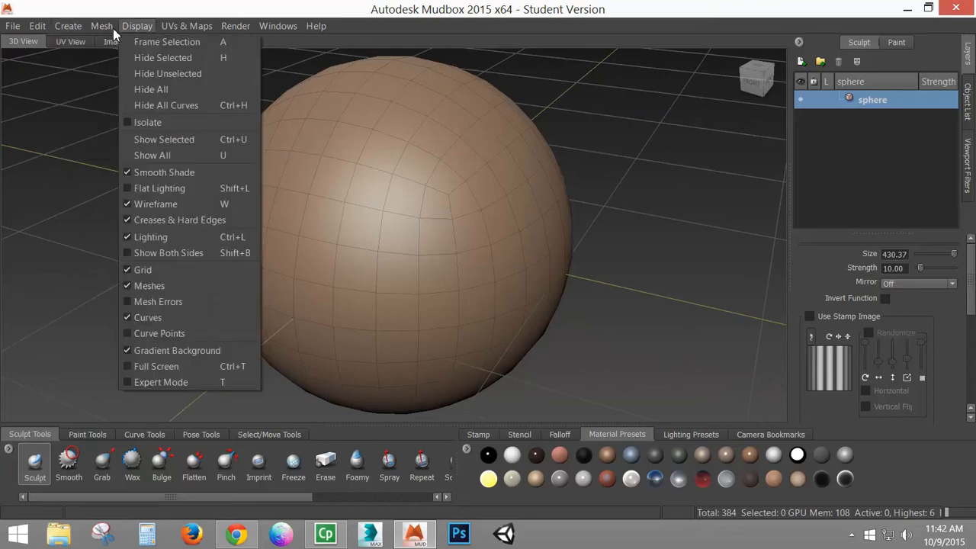
pyautogui.moveTo(107, 25)
pyautogui.click(114, 71)
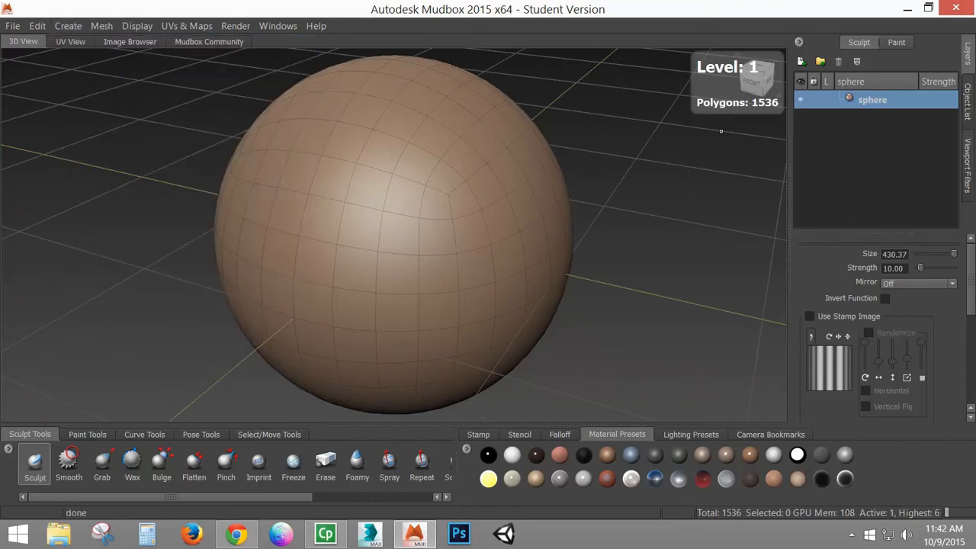
pyautogui.keyDown('alt'); pyautogui.moveTo(495, 160); pyautogui.dragTo(549, 199, button='right'); pyautogui.keyUp('alt')
pyautogui.keyDown('alt'); pyautogui.moveTo(549, 199); pyautogui.dragTo(586, 190); pyautogui.keyUp('alt')
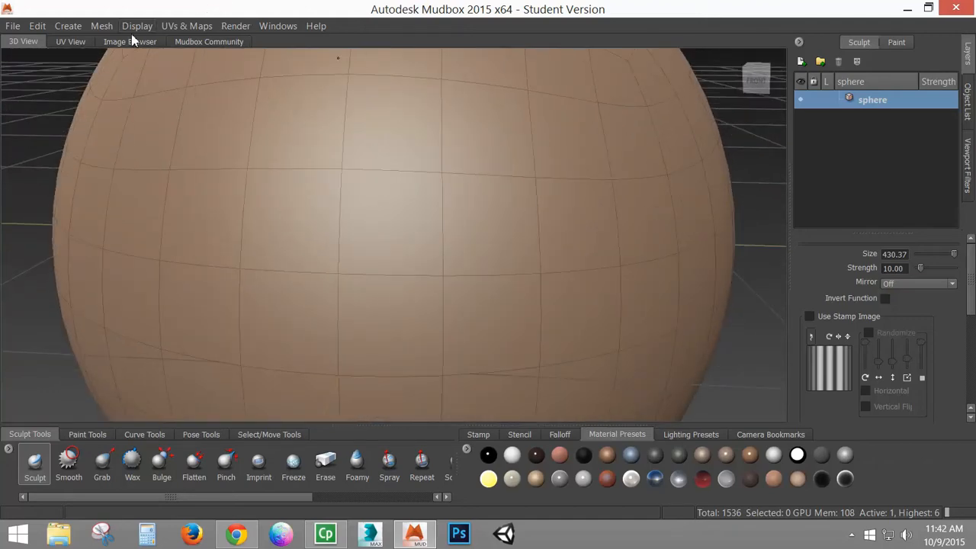
# - Step the sphere up one subdivision level at a time to level 6 and hide its wireframe
pyautogui.click(101, 26)
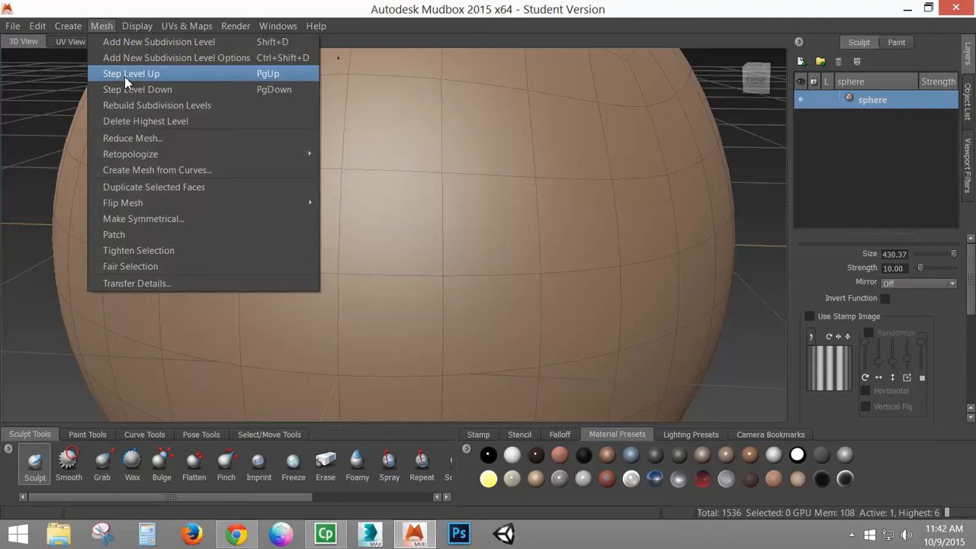
pyautogui.click(126, 76)
pyautogui.click(99, 27)
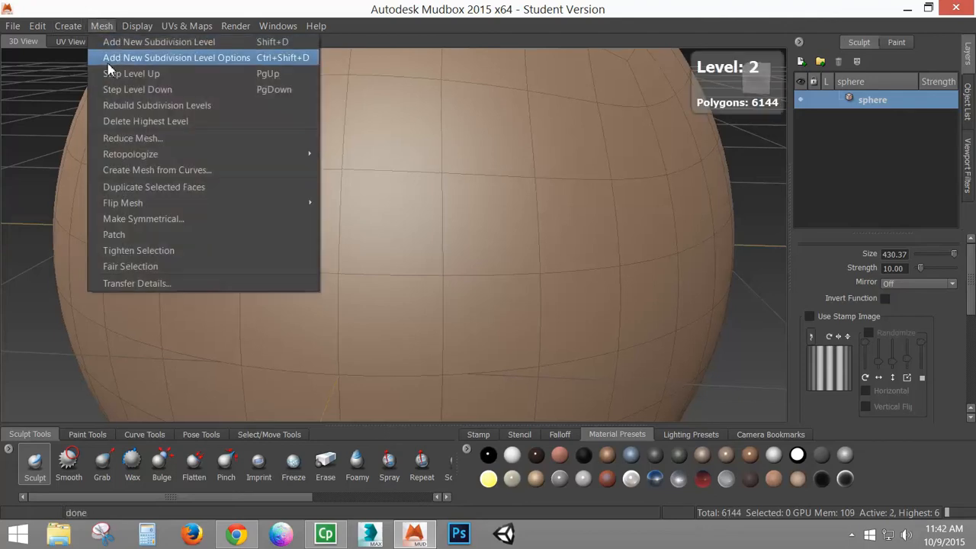
pyautogui.click(135, 76)
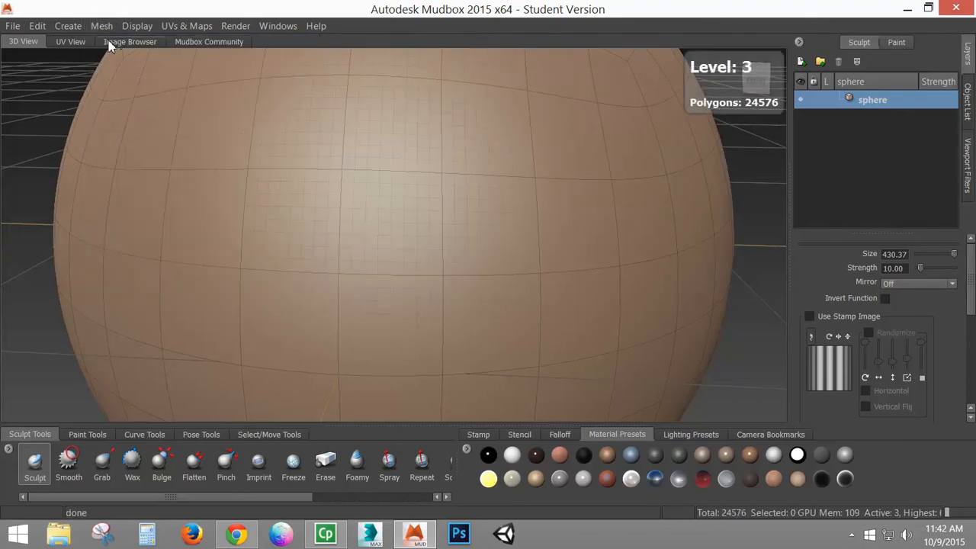
pyautogui.click(101, 26)
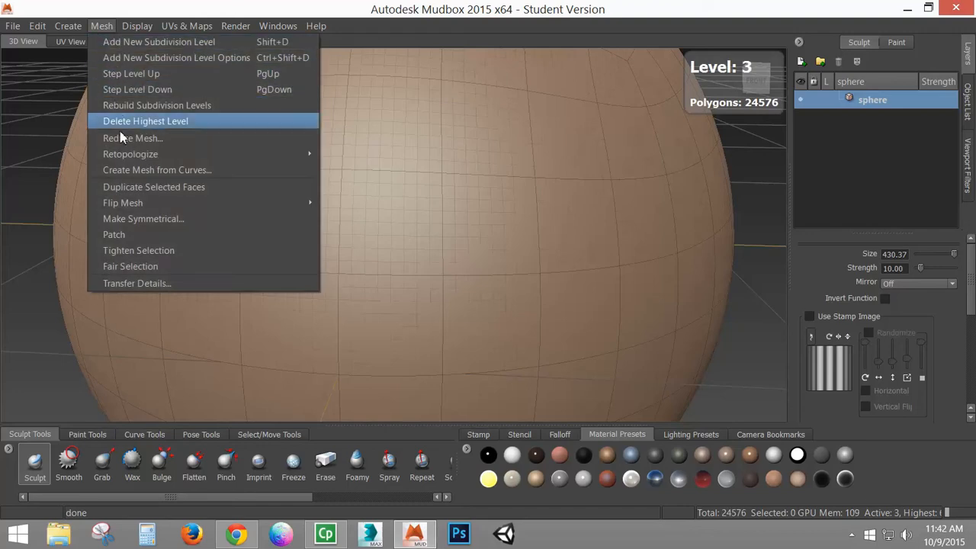
pyautogui.click(125, 73)
pyautogui.click(107, 27)
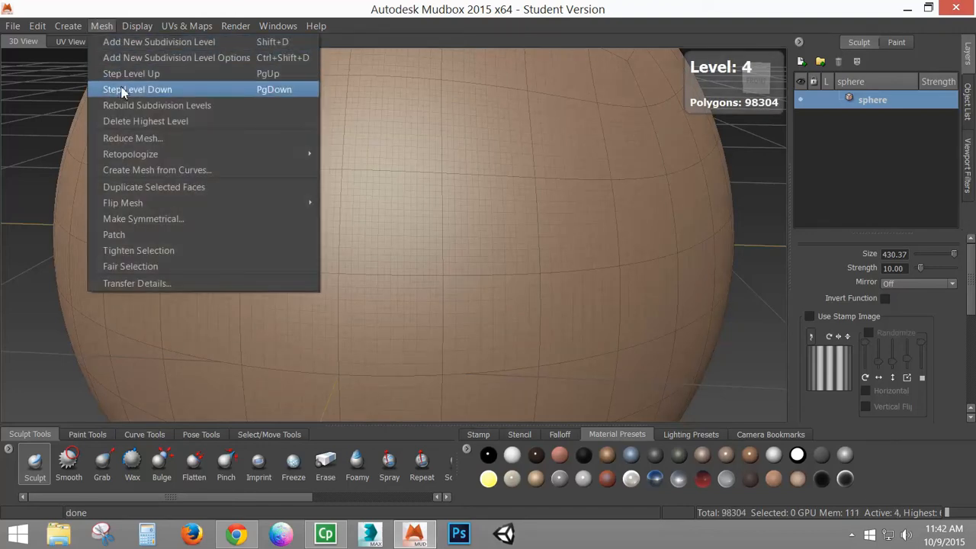
pyautogui.click(122, 73)
pyautogui.click(104, 27)
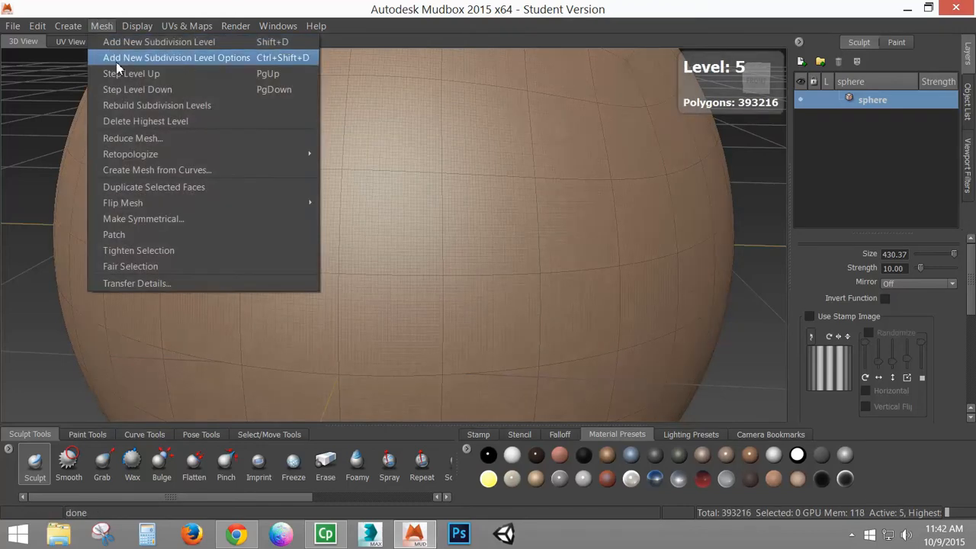
pyautogui.click(122, 74)
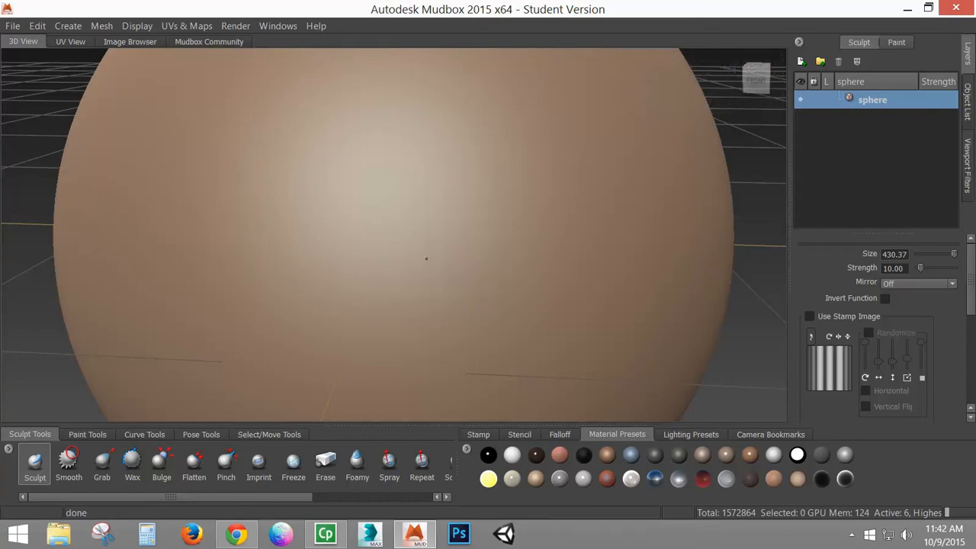
pyautogui.click(137, 26)
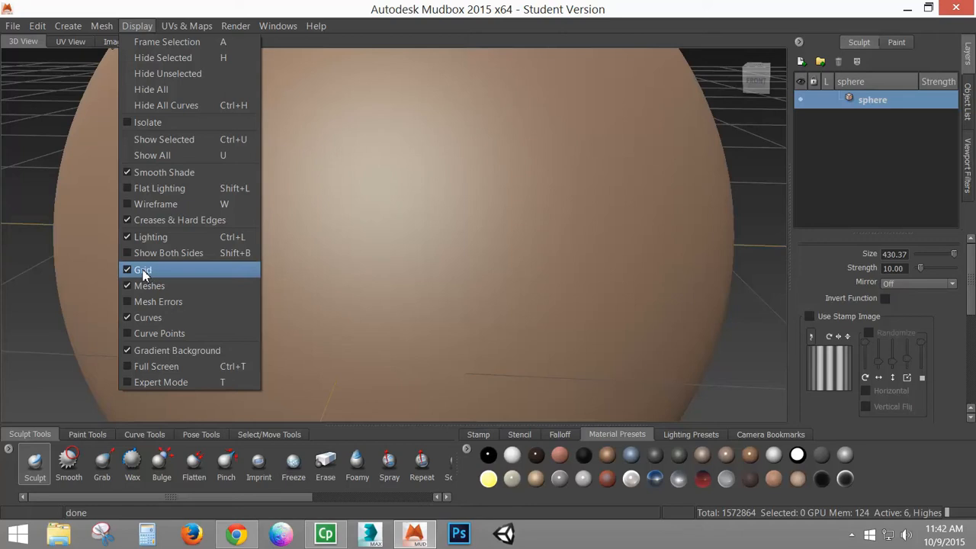
pyautogui.click(454, 12)
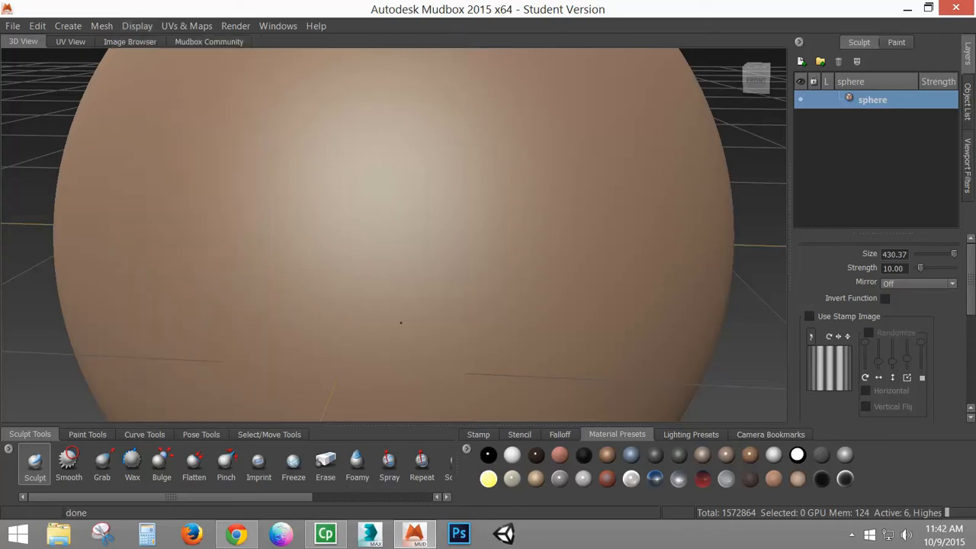
pyautogui.keyDown('alt'); pyautogui.moveTo(509, 300); pyautogui.dragTo(391, 276, button='right'); pyautogui.keyUp('alt')
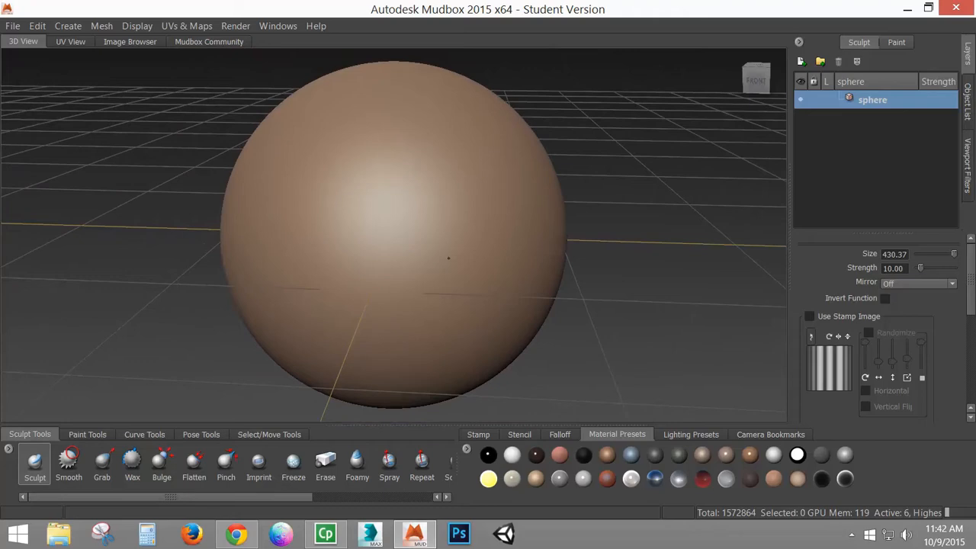
pyautogui.keyDown('alt'); pyautogui.moveTo(486, 261); pyautogui.dragTo(414, 263, button='right'); pyautogui.keyUp('alt')
pyautogui.moveTo(405, 259)
pyautogui.keyDown('alt'); pyautogui.mouseDown(button='middle')
pyautogui.moveTo(455, 272)
pyautogui.moveTo(514, 255)
pyautogui.moveTo(309, 284)
pyautogui.moveTo(416, 255)
pyautogui.mouseUp(button='middle'); pyautogui.keyUp('alt')
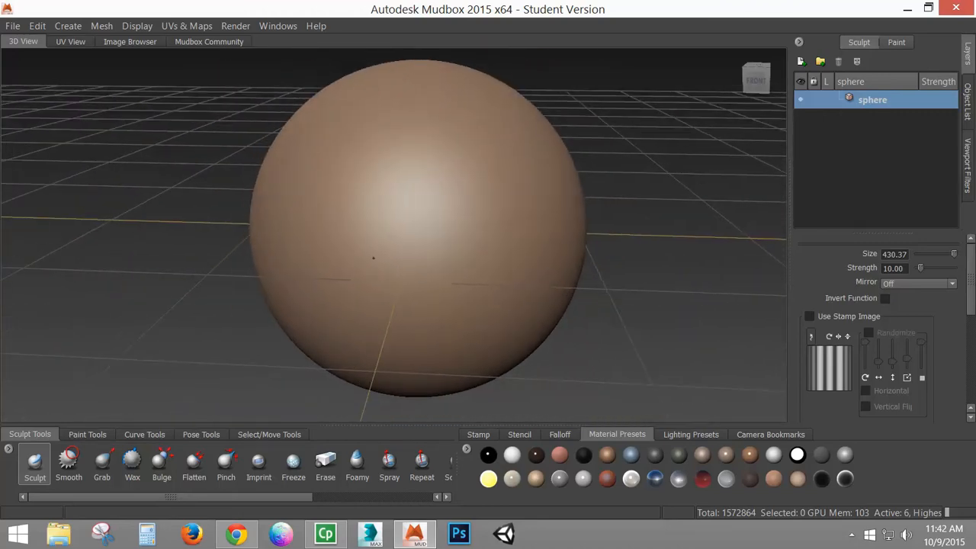
pyautogui.keyDown('alt'); pyautogui.moveTo(373, 258); pyautogui.dragTo(413, 246); pyautogui.keyUp('alt')
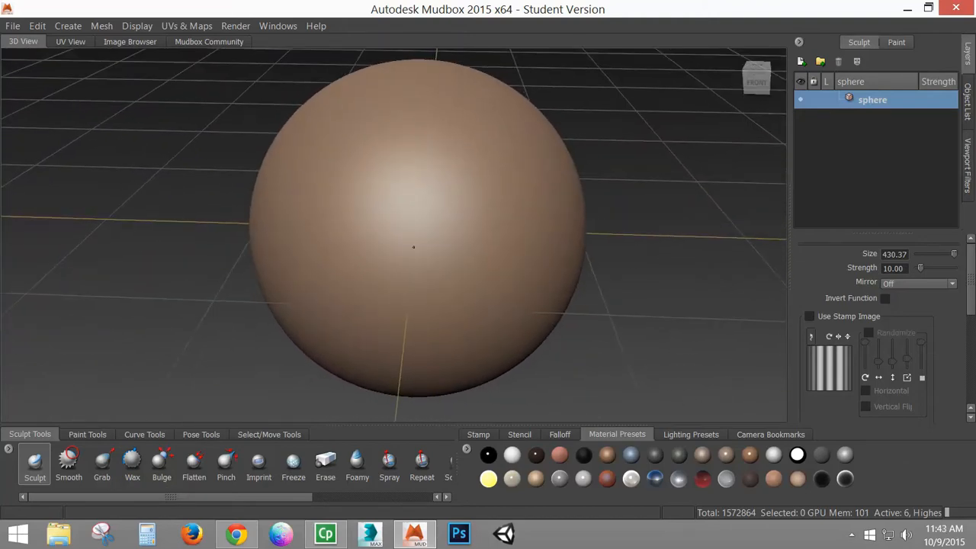
# - Step the sphere down one subdivision level to level 5 and show its wireframe
pyautogui.click(101, 25)
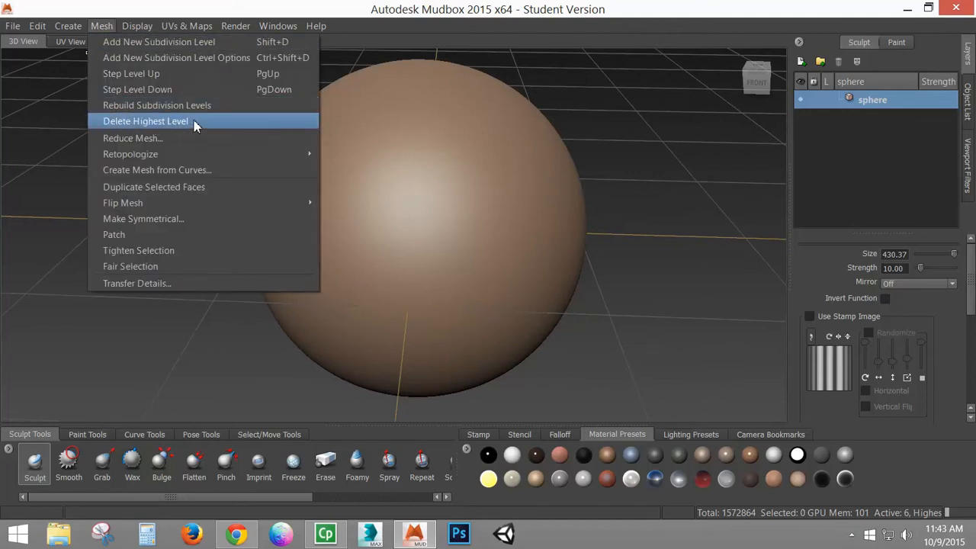
pyautogui.click(351, 26)
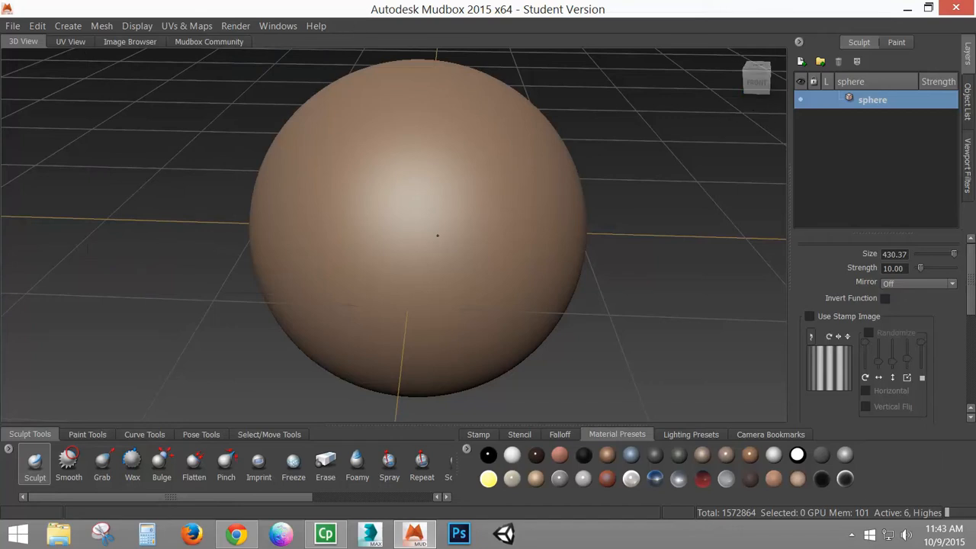
pyautogui.click(104, 27)
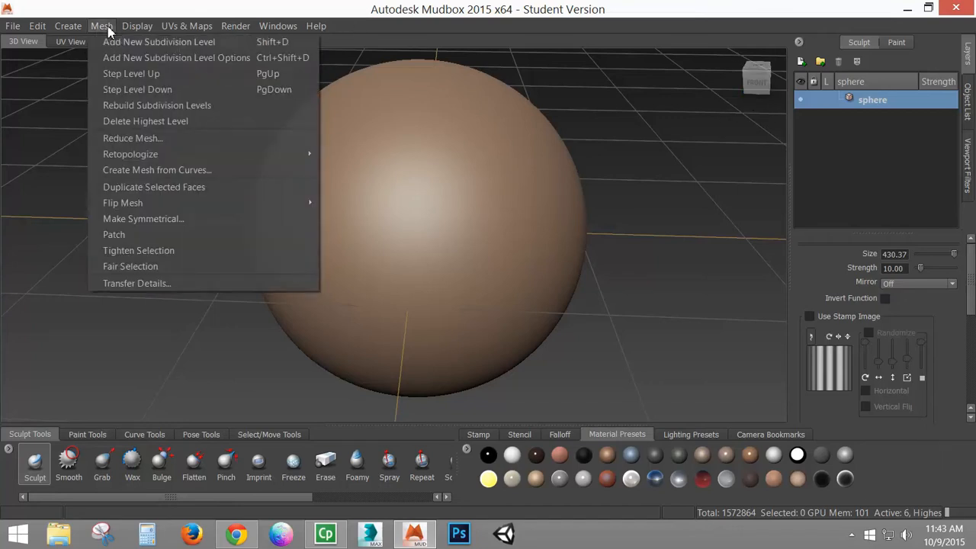
pyautogui.click(124, 91)
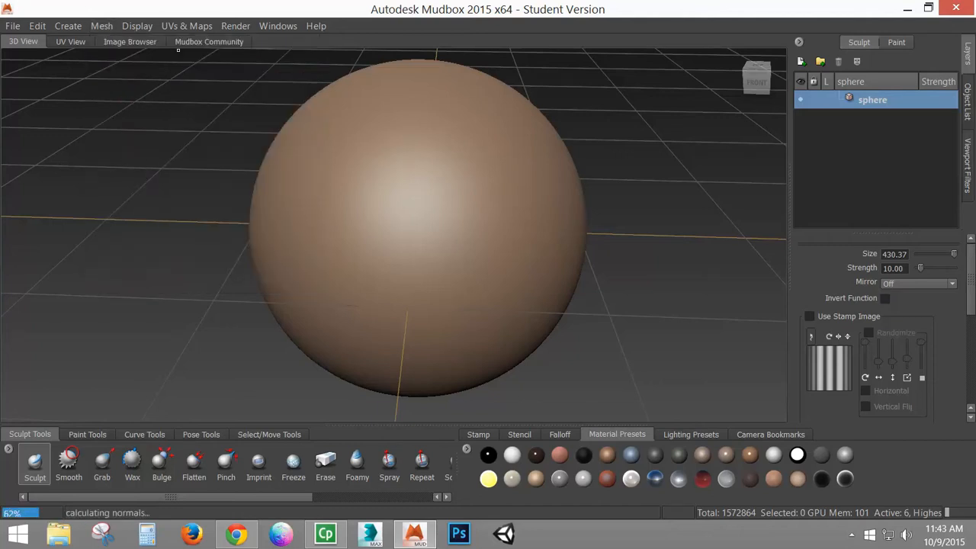
pyautogui.press('w')
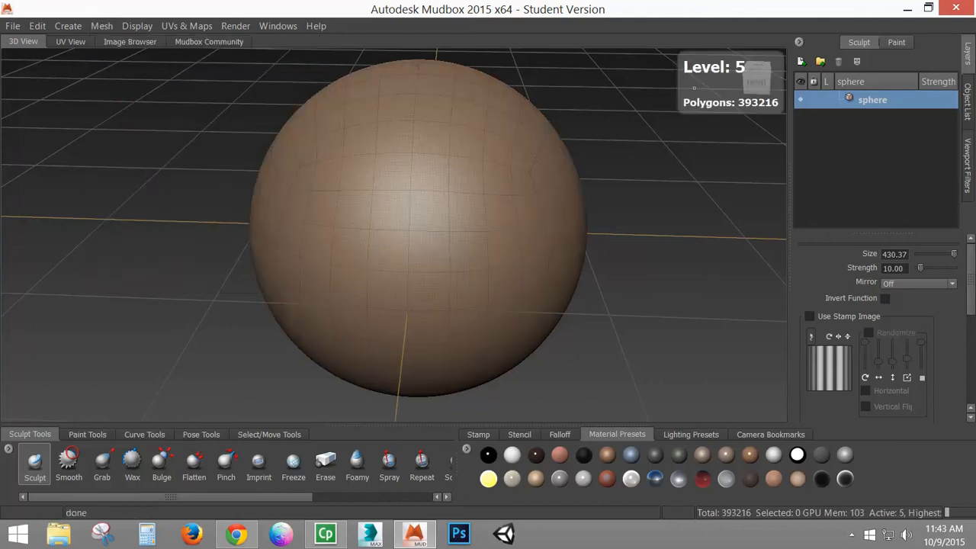
# - Delete the sphere's highest subdivision level while level 5 is active
pyautogui.click(143, 24)
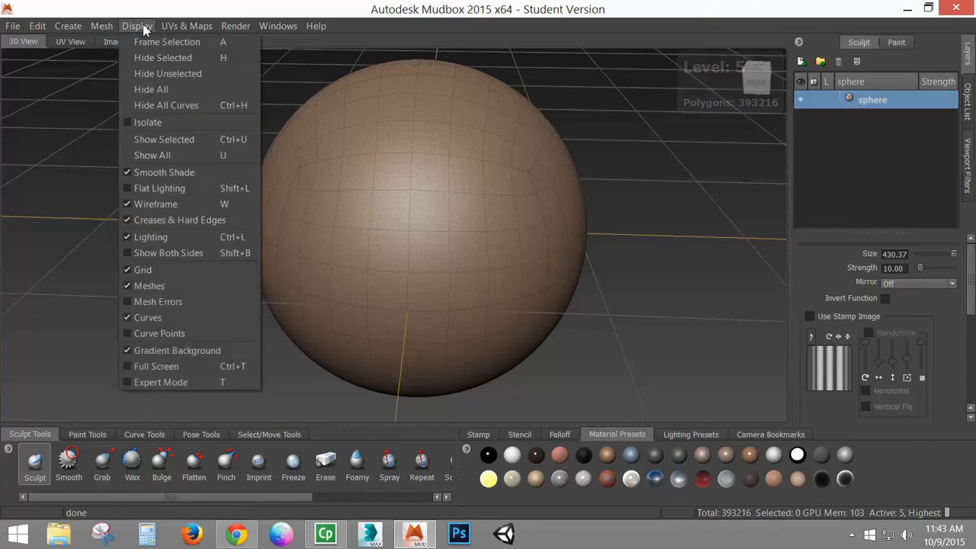
pyautogui.moveTo(101, 26)
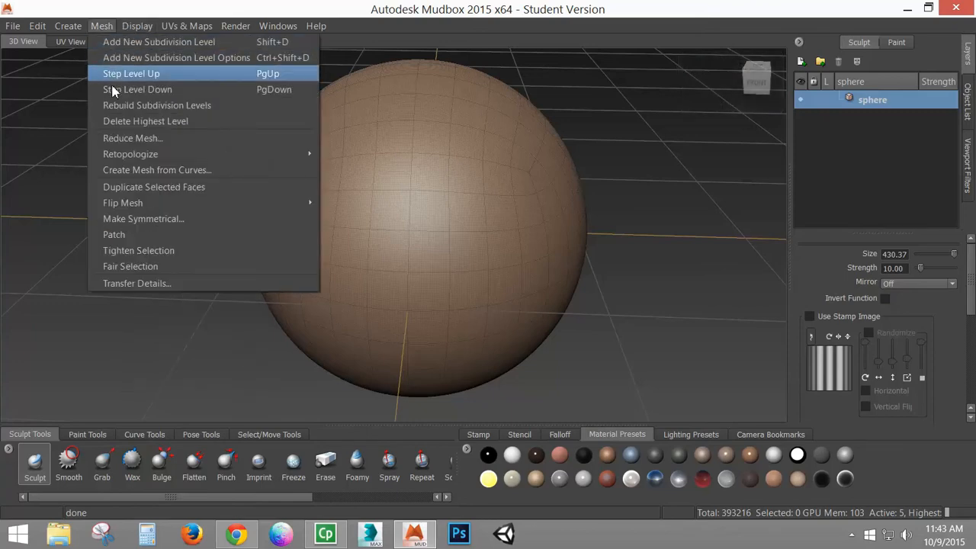
pyautogui.click(176, 125)
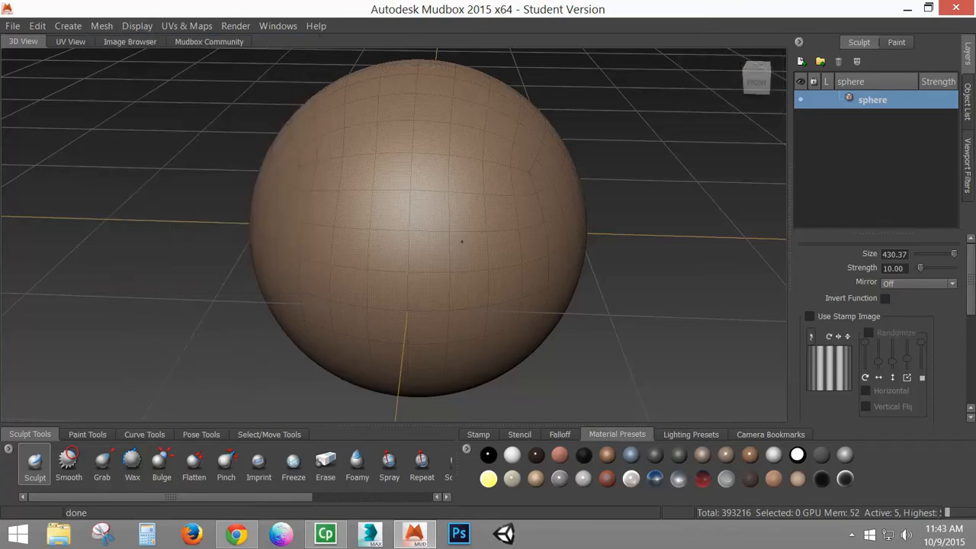
# - Try to delete the sphere's highest subdivision level while that level is the active one
pyautogui.click(103, 26)
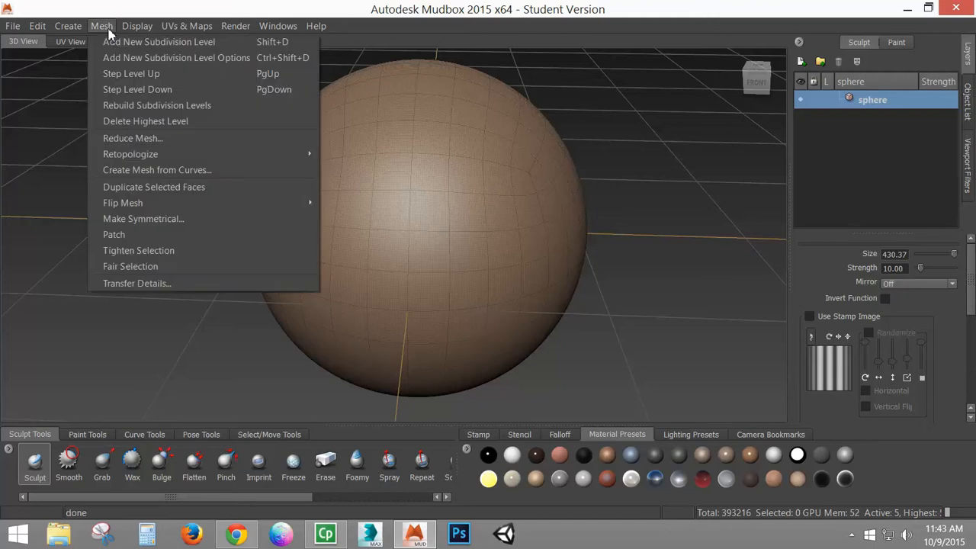
pyautogui.click(122, 121)
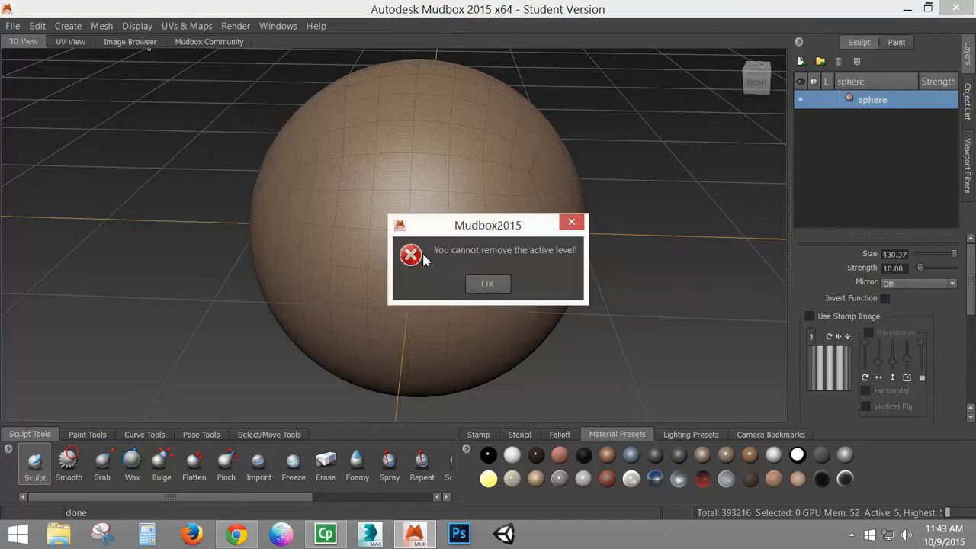
pyautogui.click(489, 284)
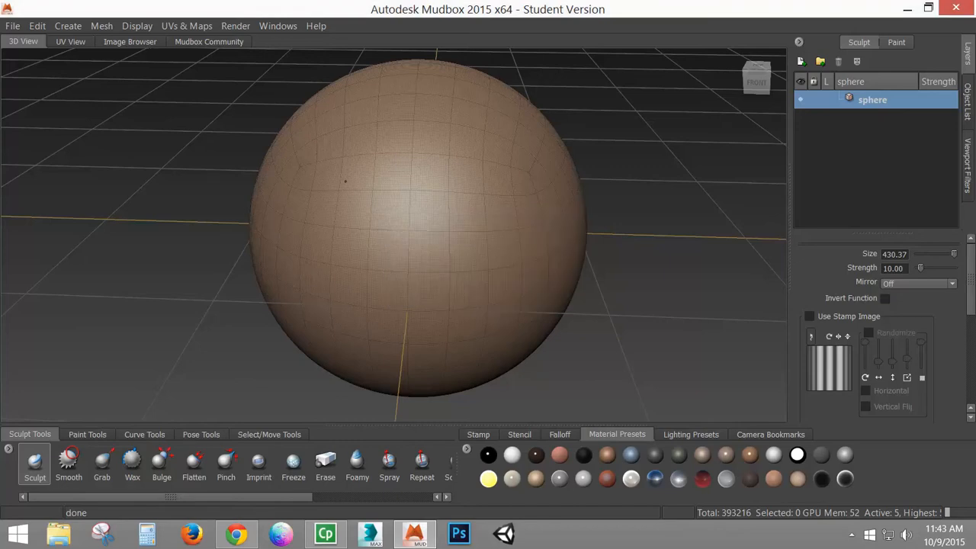
pyautogui.click(100, 29)
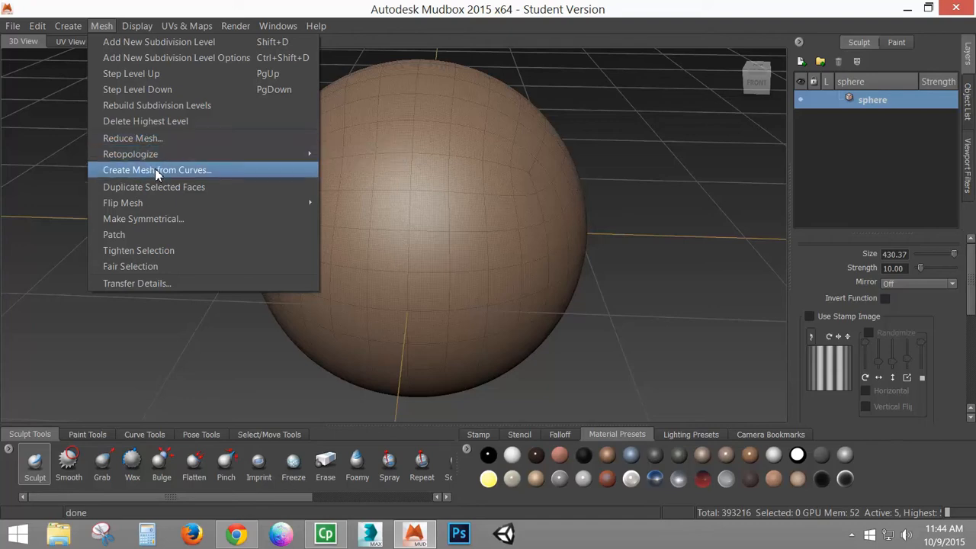
pyautogui.moveTo(221, 204)
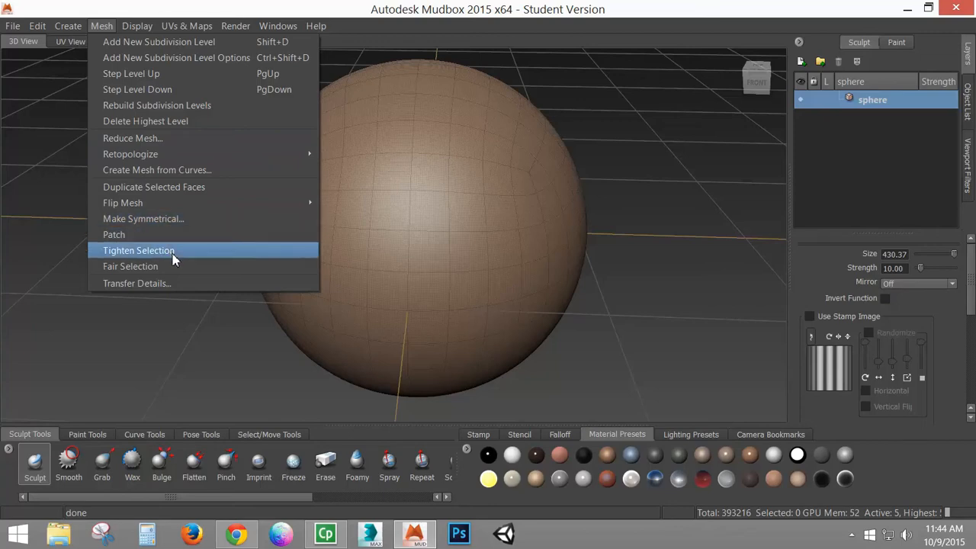
pyautogui.moveTo(133, 25)
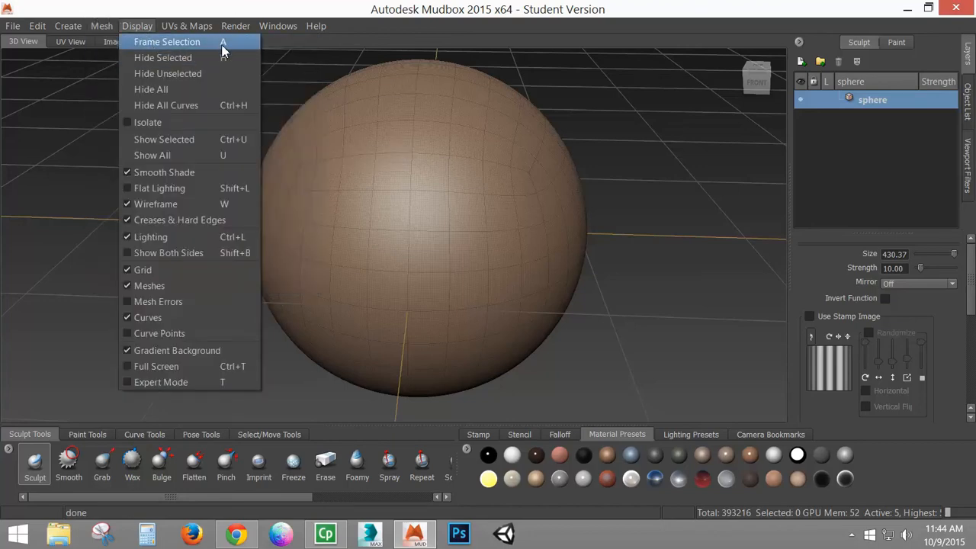
pyautogui.click(344, 18)
pyautogui.scroll(-7, 460, 227)
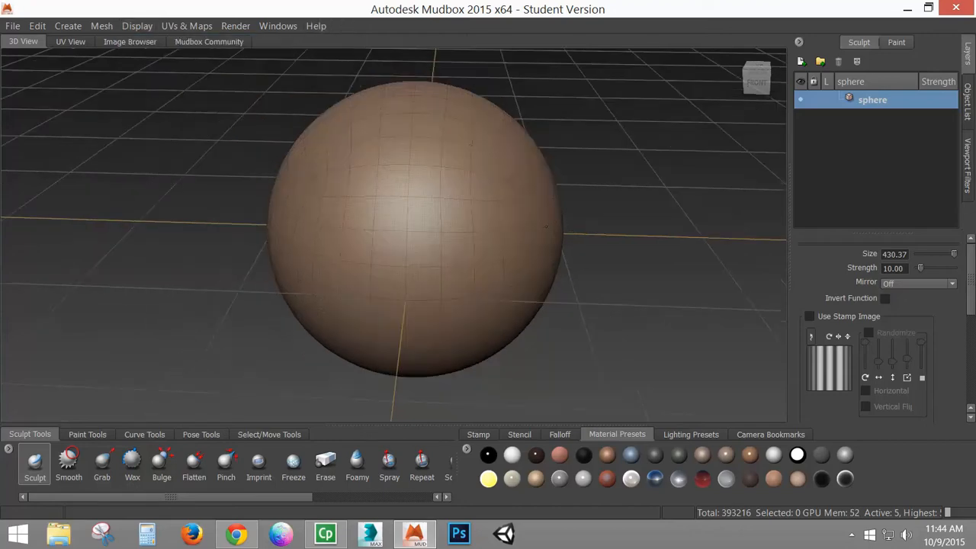
pyautogui.scroll(5, 447, 203)
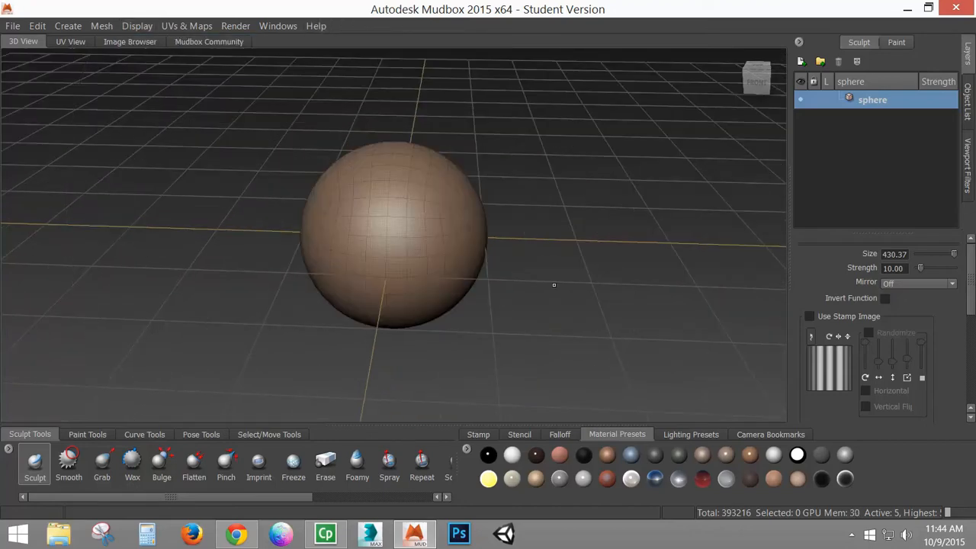
pyautogui.keyDown('alt'); pyautogui.moveTo(412, 229); pyautogui.dragTo(488, 251); pyautogui.keyUp('alt')
pyautogui.scroll(5, 436, 222)
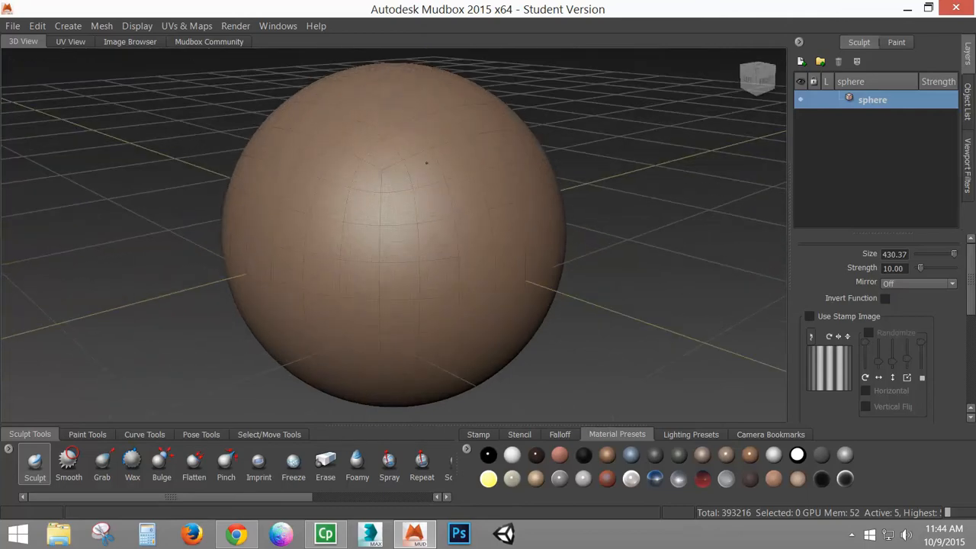
# - Turn off Smooth Shade, examine the sphere's surface up close, and turn Smooth Shade back on
pyautogui.click(137, 26)
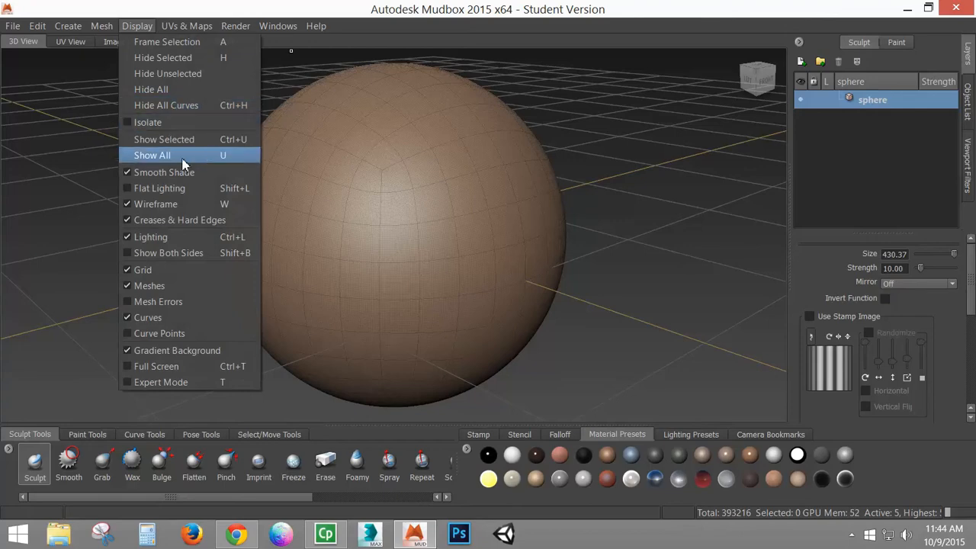
pyautogui.click(130, 173)
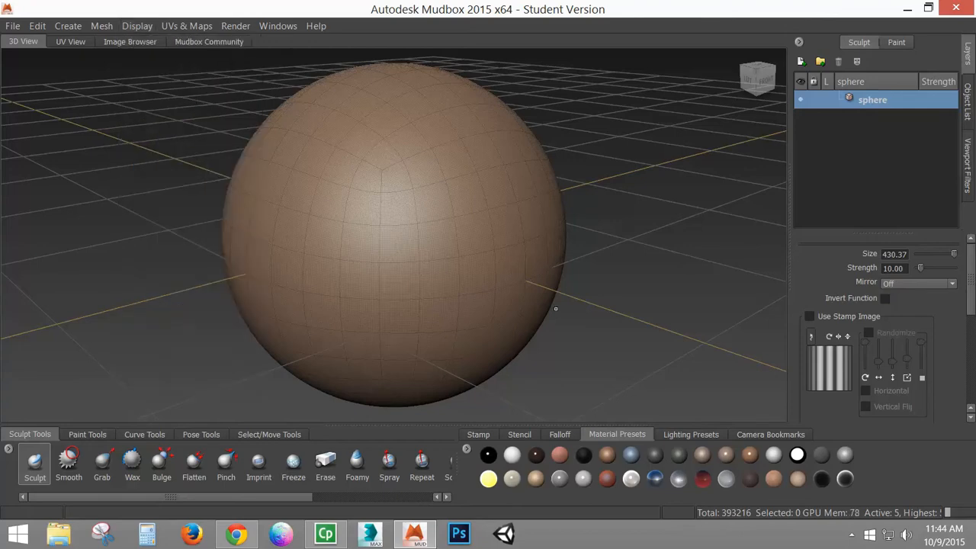
pyautogui.keyDown('alt'); pyautogui.moveTo(394, 243); pyautogui.dragTo(442, 231, button='right'); pyautogui.keyUp('alt')
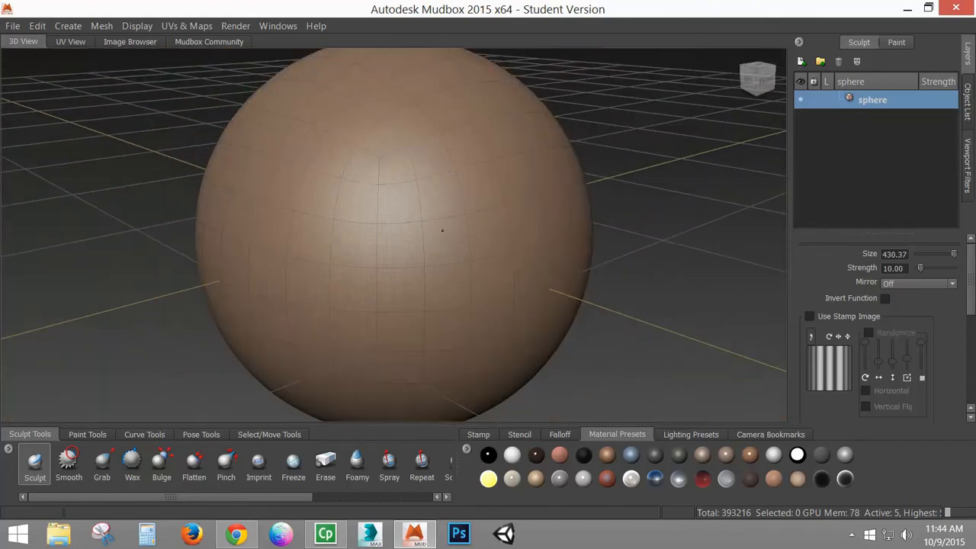
pyautogui.click(138, 30)
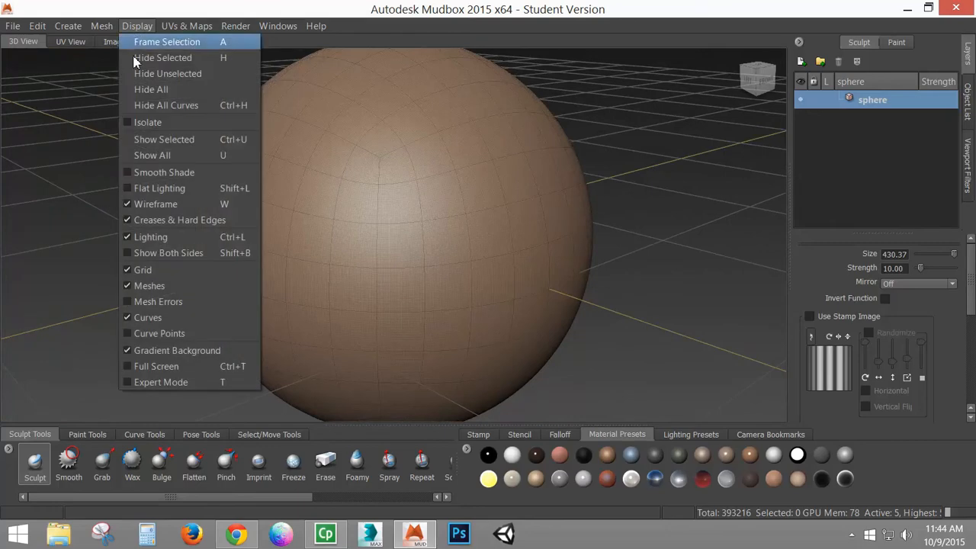
pyautogui.click(129, 172)
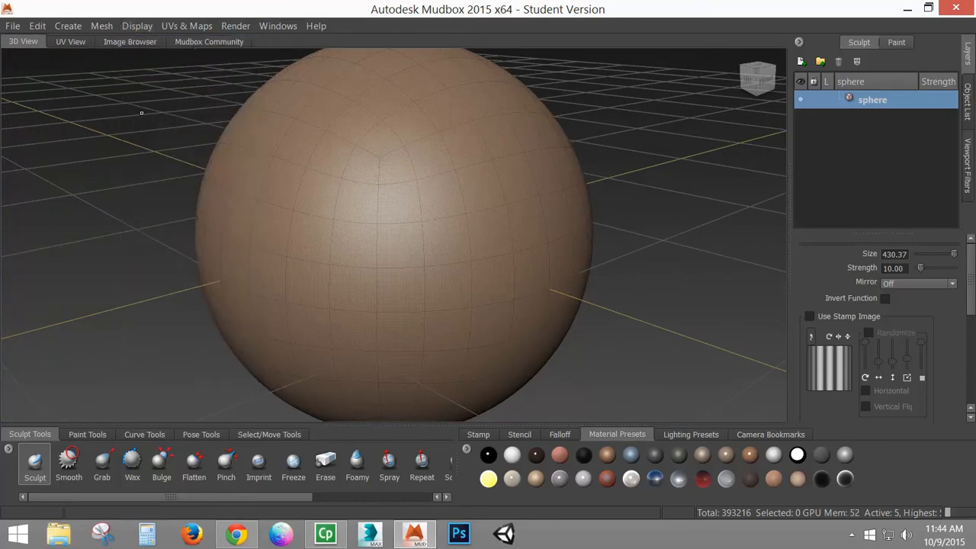
# - Turn on Flat Lighting to view the sphere without shading, and switch it off again
pyautogui.click(136, 26)
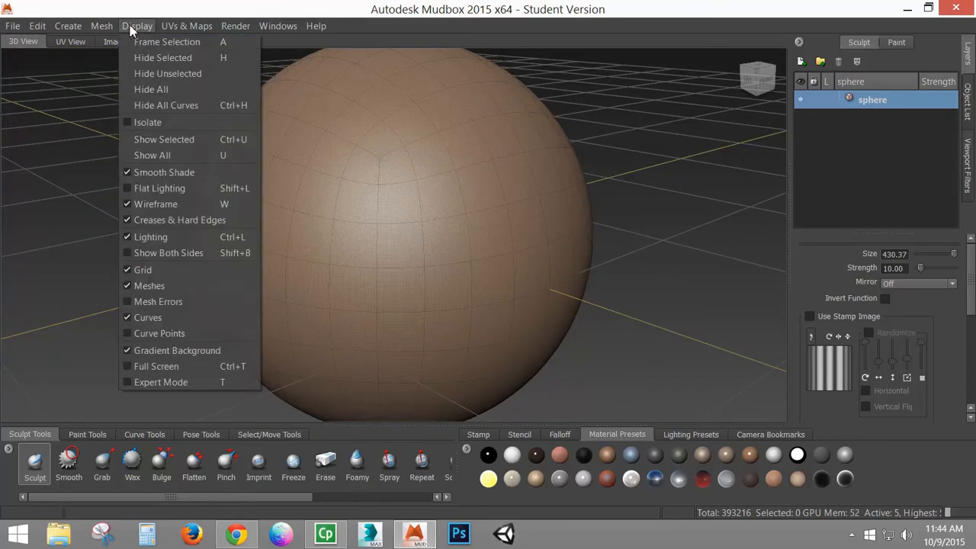
pyautogui.click(153, 191)
pyautogui.keyDown('alt'); pyautogui.moveTo(411, 216); pyautogui.dragTo(373, 238, button='right'); pyautogui.keyUp('alt')
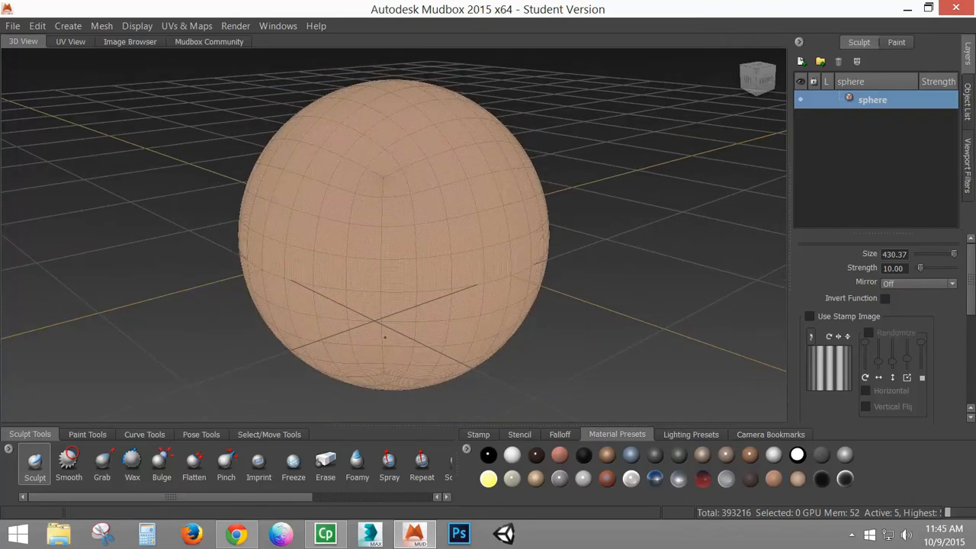
pyautogui.click(137, 26)
pyautogui.click(143, 191)
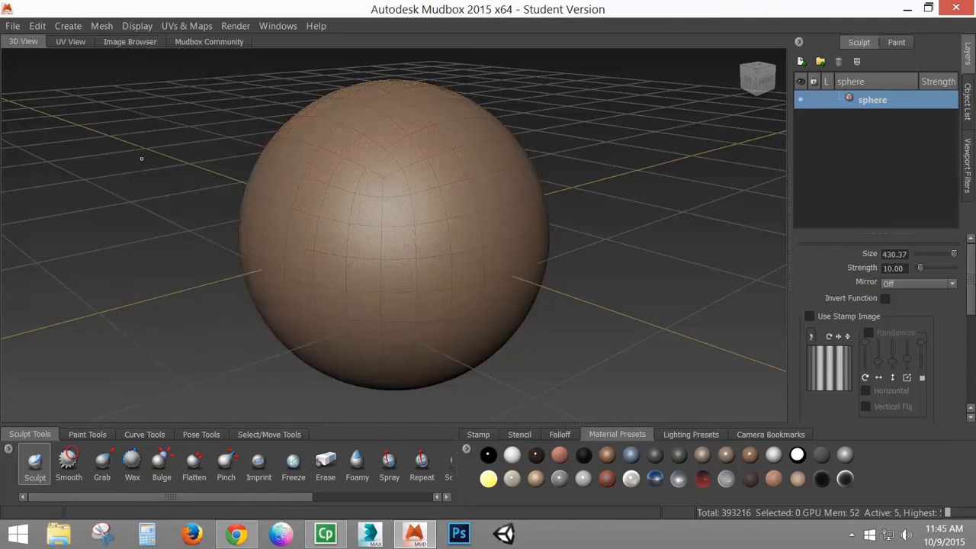
# - Hide the sphere's wireframe and show it again
pyautogui.click(139, 26)
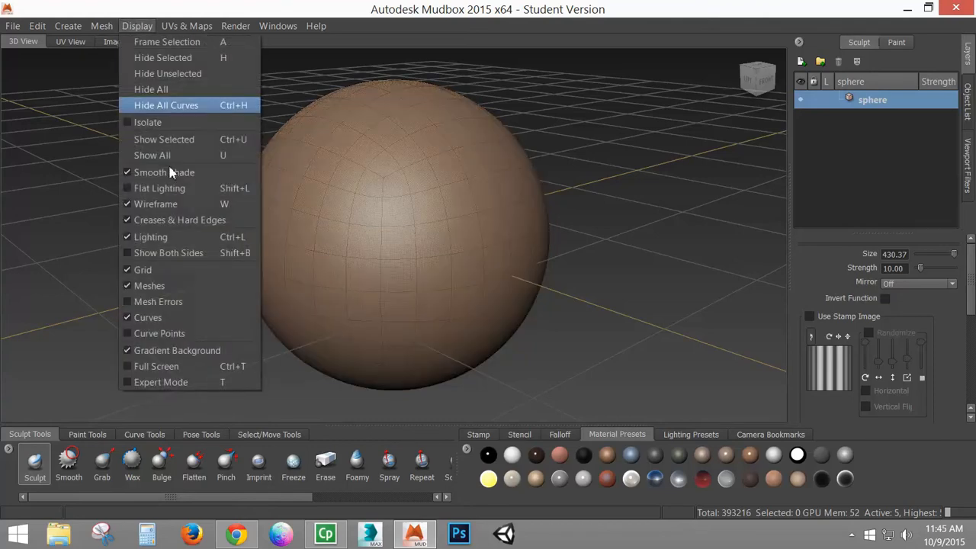
pyautogui.click(152, 203)
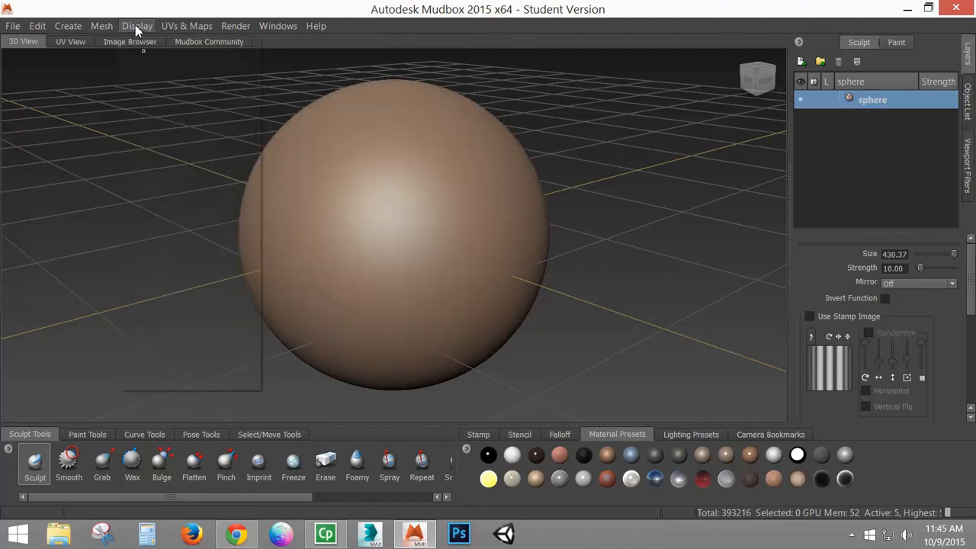
pyautogui.click(137, 26)
pyautogui.click(146, 204)
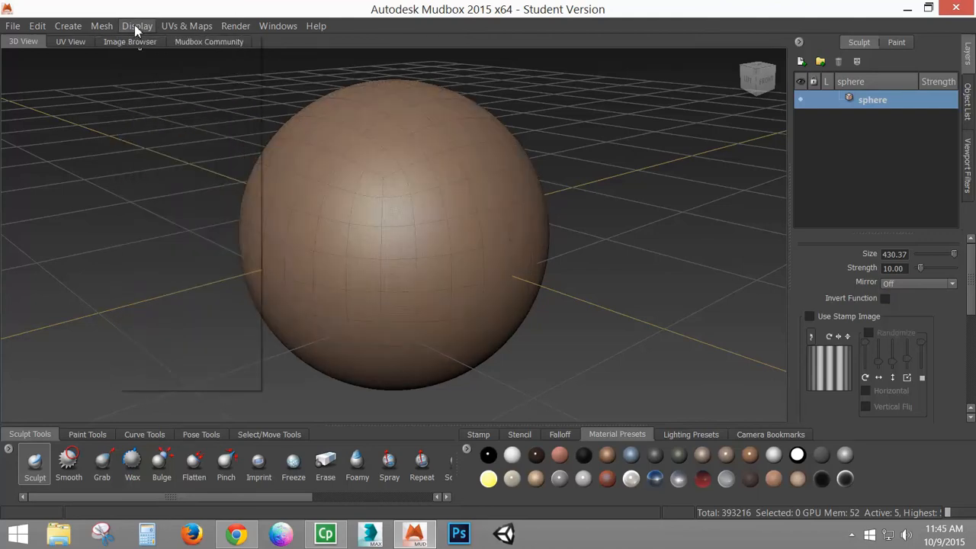
# - Turn off the viewport's gradient background and turn it back on
pyautogui.click(134, 25)
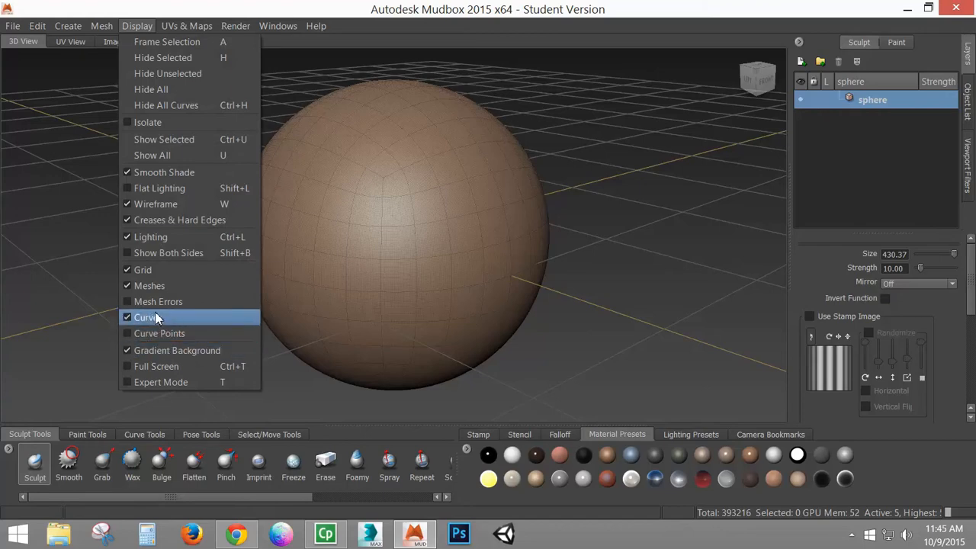
pyautogui.click(159, 351)
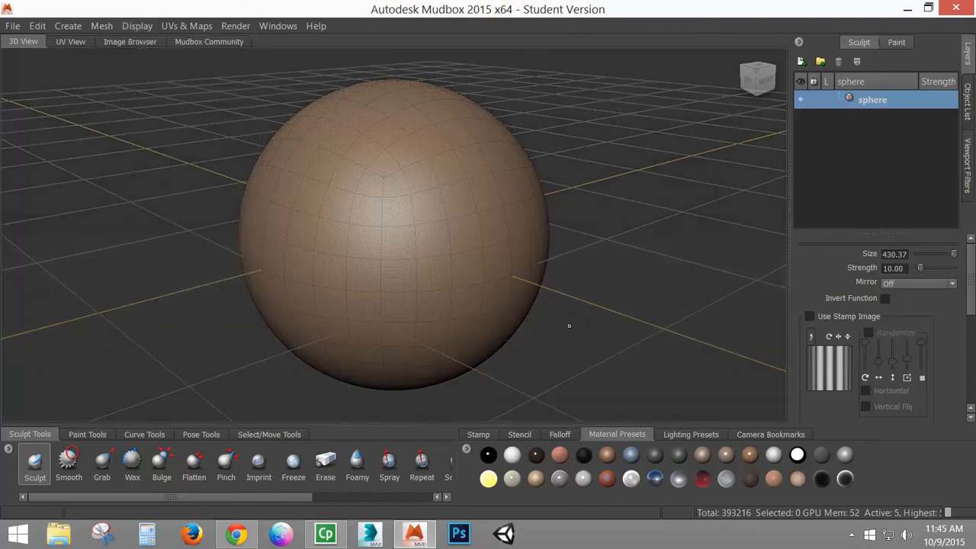
pyautogui.click(136, 26)
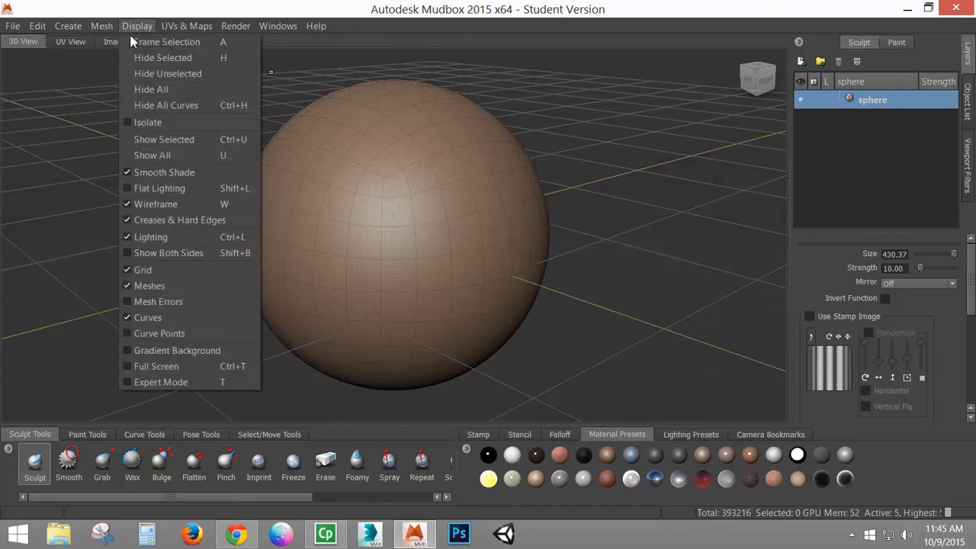
pyautogui.click(183, 350)
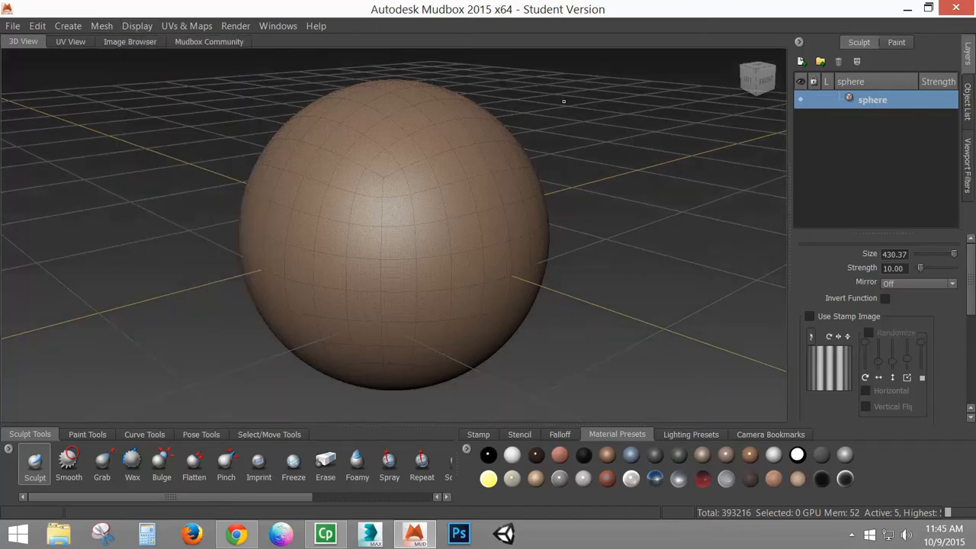
# - Switch the program to full-screen display
pyautogui.click(140, 29)
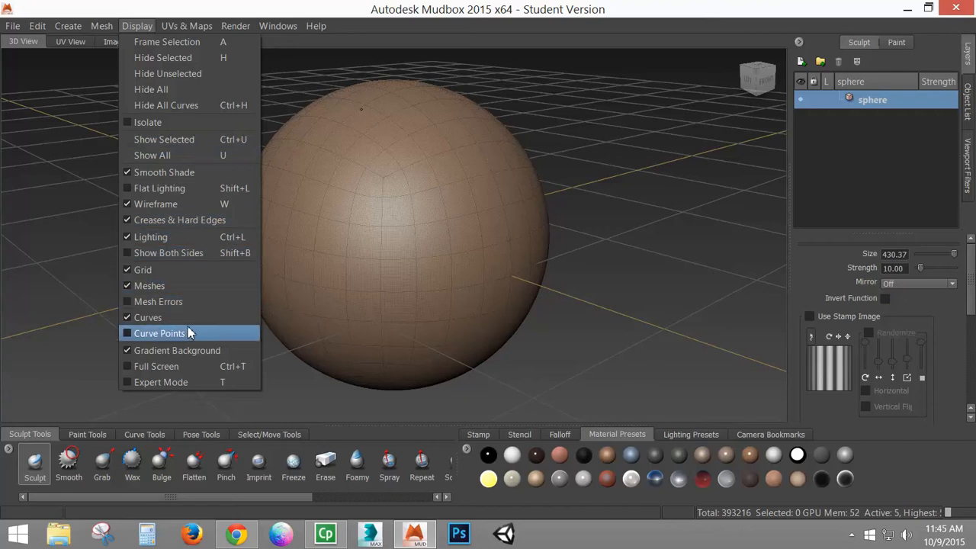
pyautogui.click(205, 367)
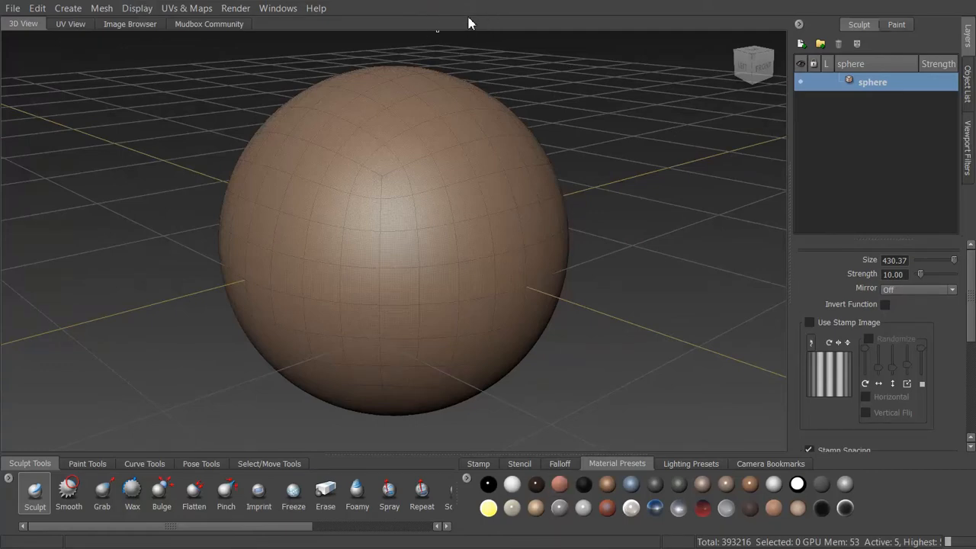
# - Flatten the sphere to UV space, inspect its layout in the UV view, and unflatten it in the 3D view
pyautogui.click(139, 9)
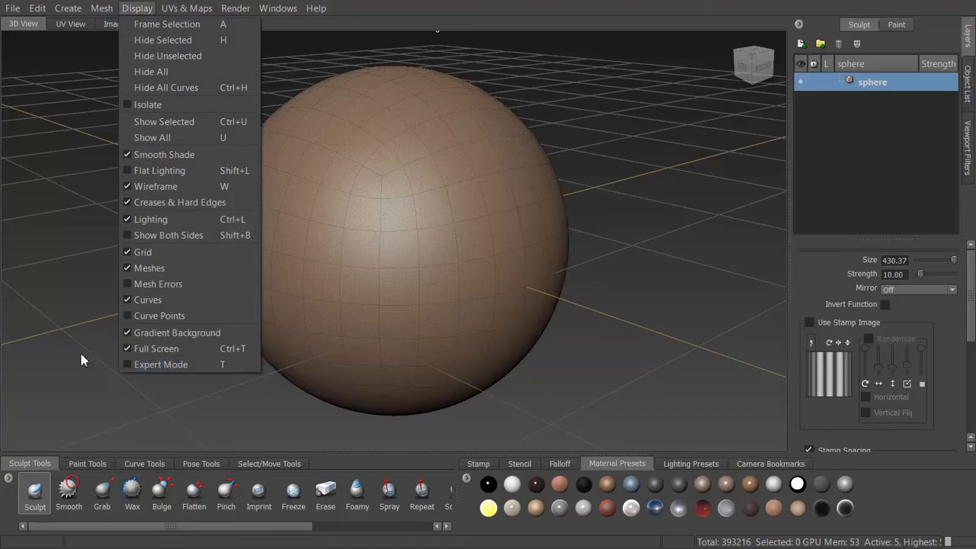
pyautogui.moveTo(187, 17)
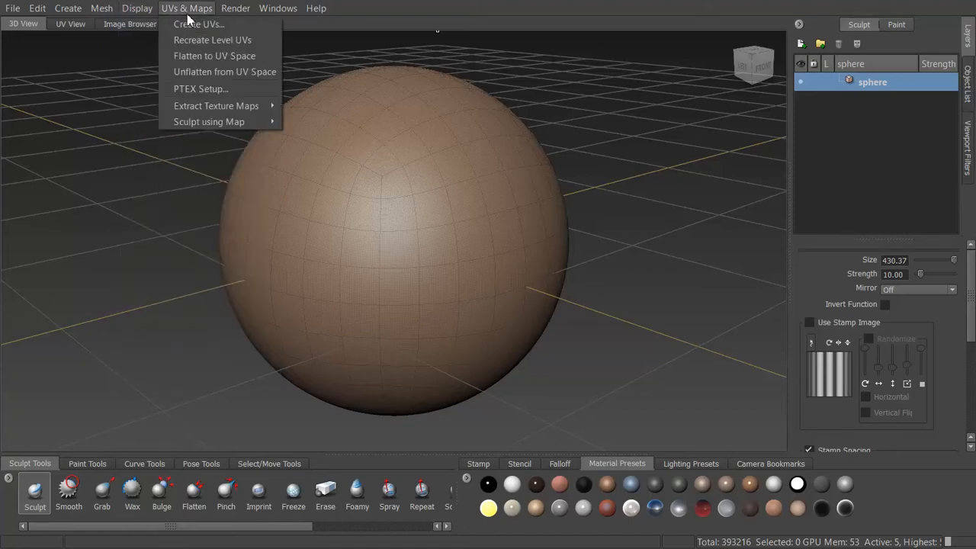
pyautogui.click(207, 55)
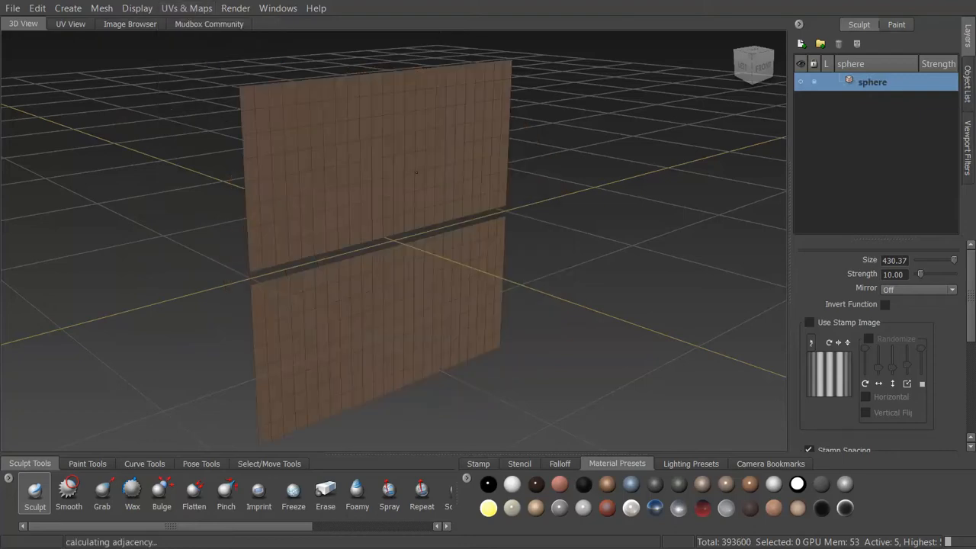
pyautogui.click(68, 24)
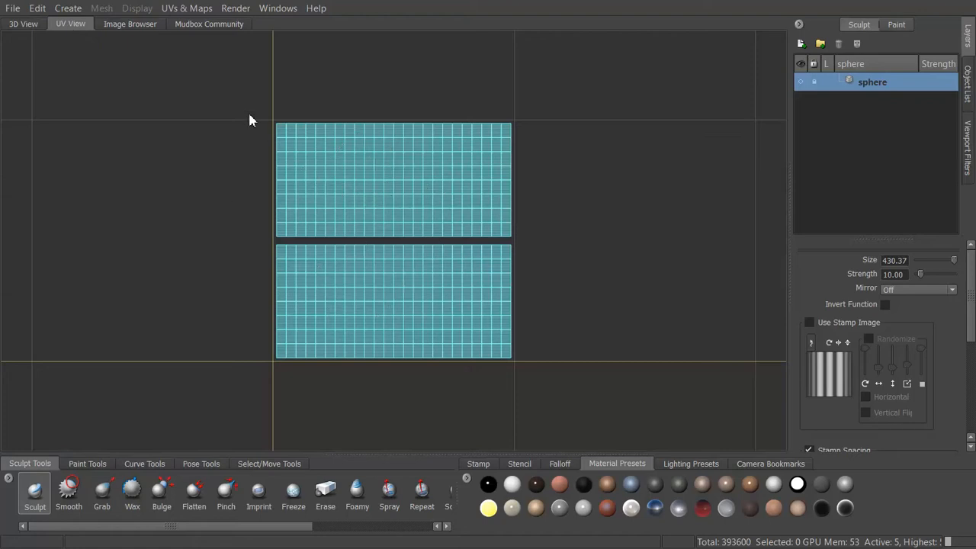
pyautogui.click(25, 26)
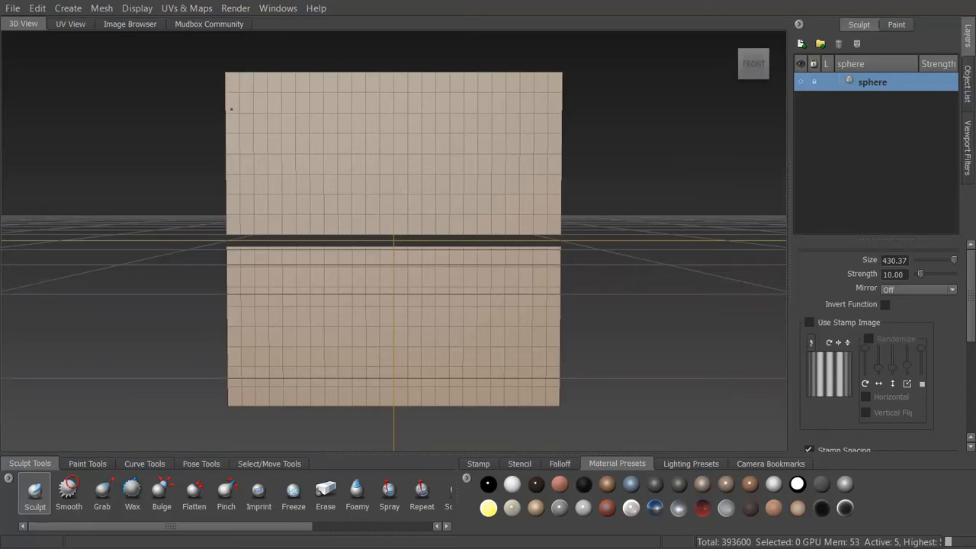
pyautogui.click(231, 9)
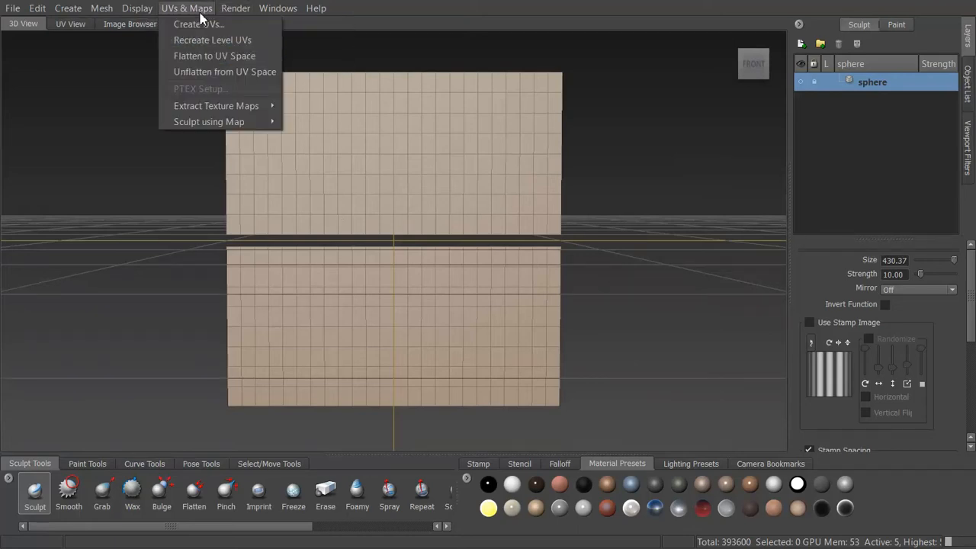
pyautogui.click(201, 69)
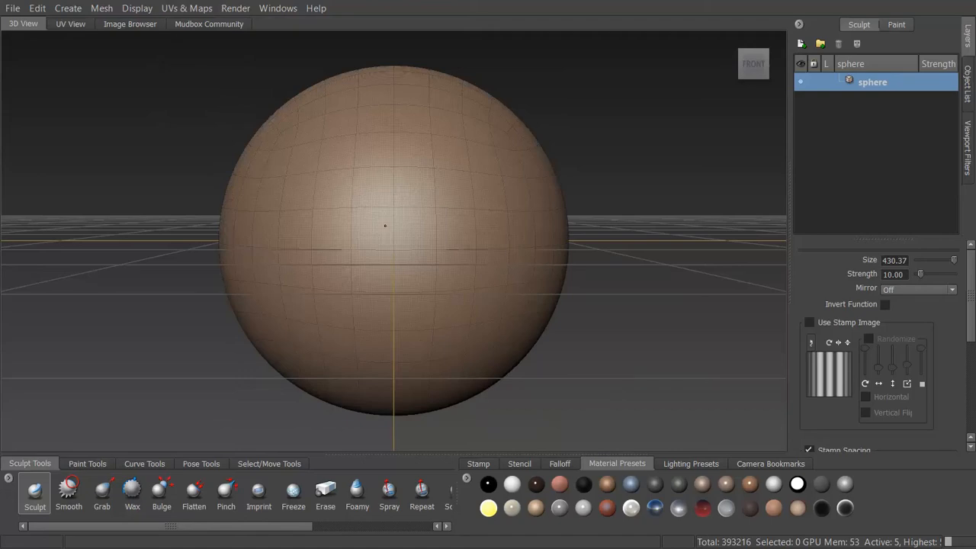
pyautogui.click(171, 15)
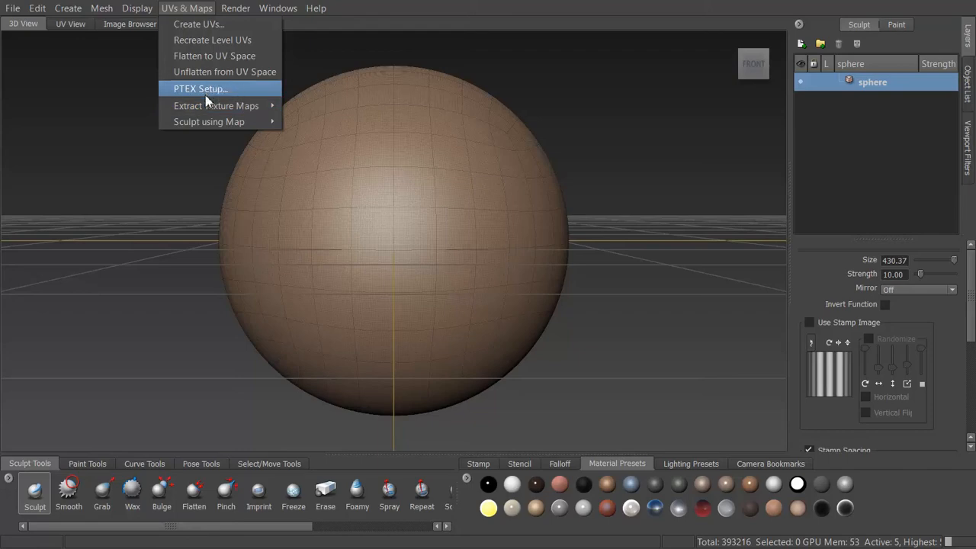
pyautogui.moveTo(204, 100)
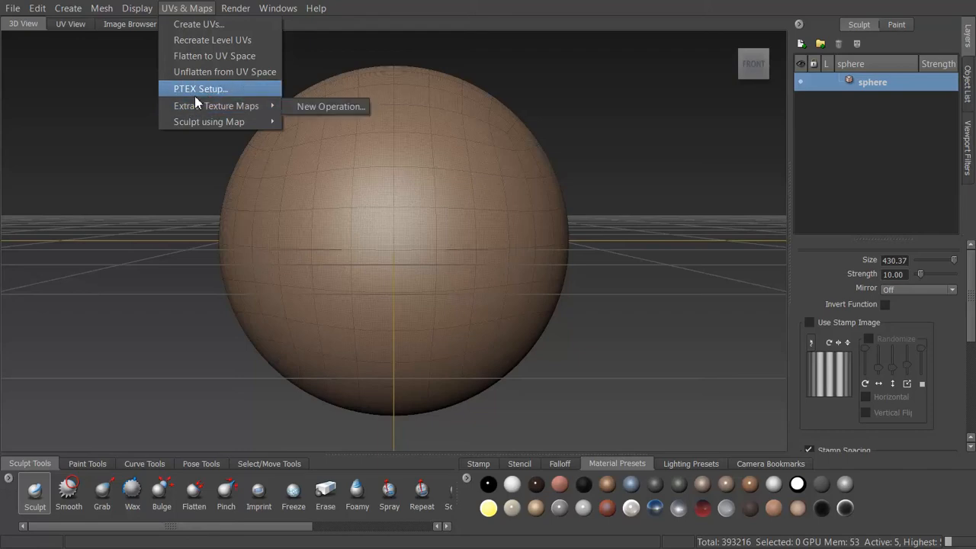
pyautogui.moveTo(197, 125)
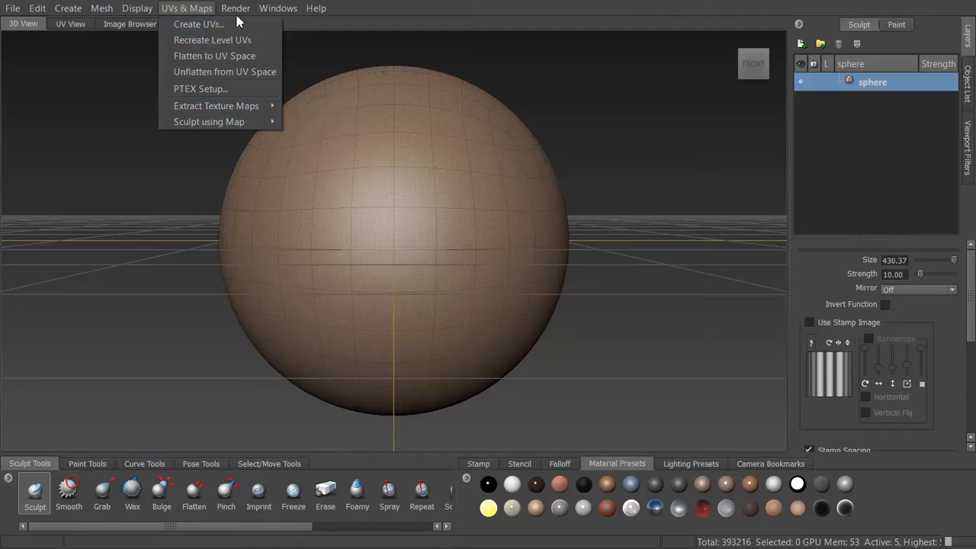
pyautogui.moveTo(238, 9)
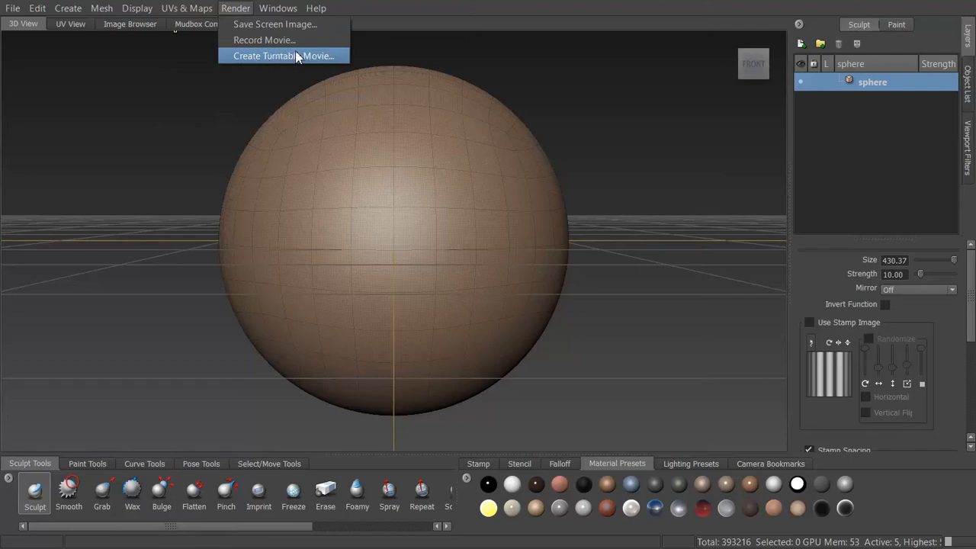
# - Review the User Interface section of the preferences, collapse it again, and close the preferences
pyautogui.moveTo(278, 9)
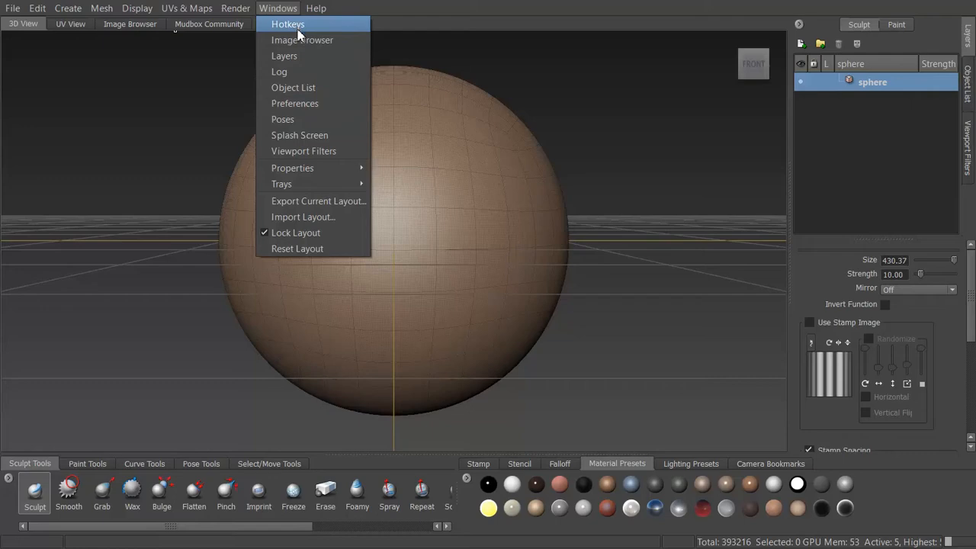
pyautogui.click(306, 105)
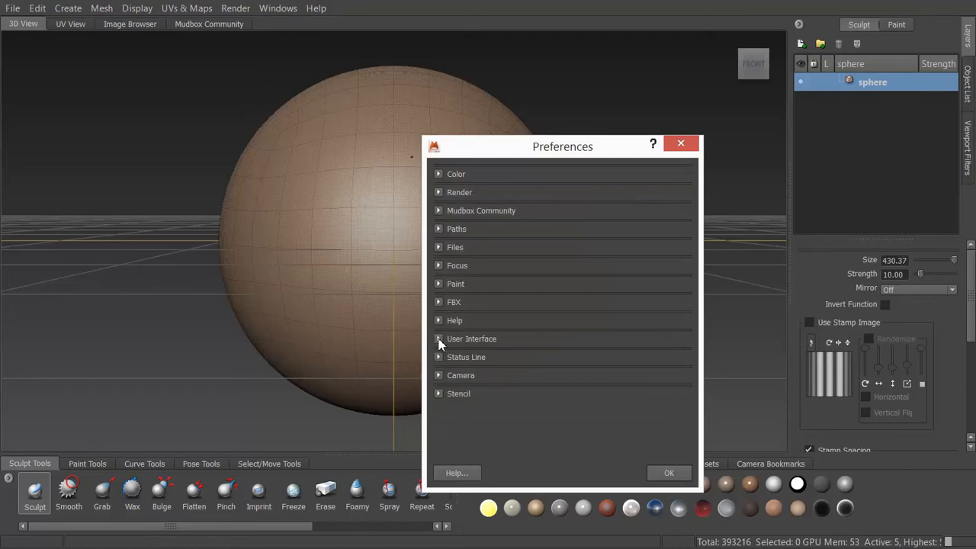
pyautogui.click(439, 340)
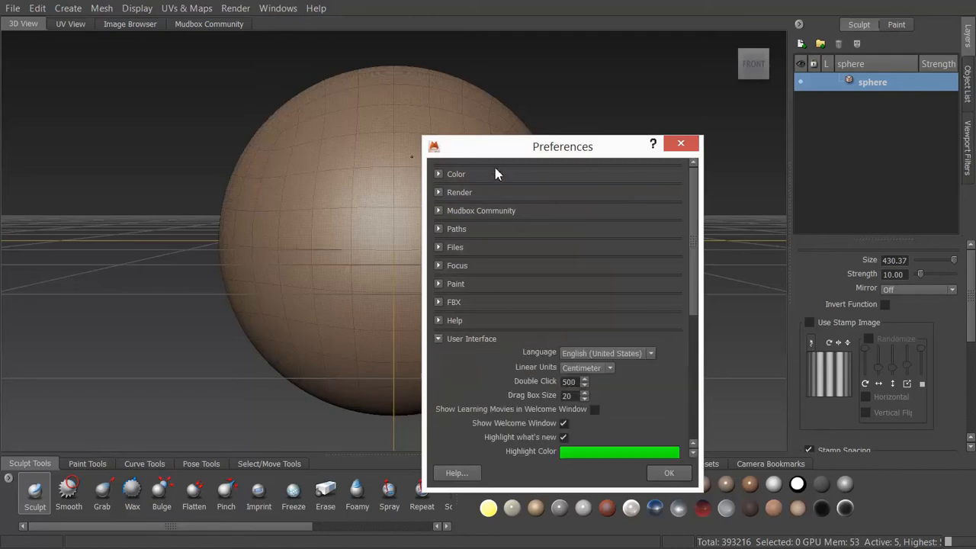
pyautogui.moveTo(473, 146); pyautogui.dragTo(335, 48)
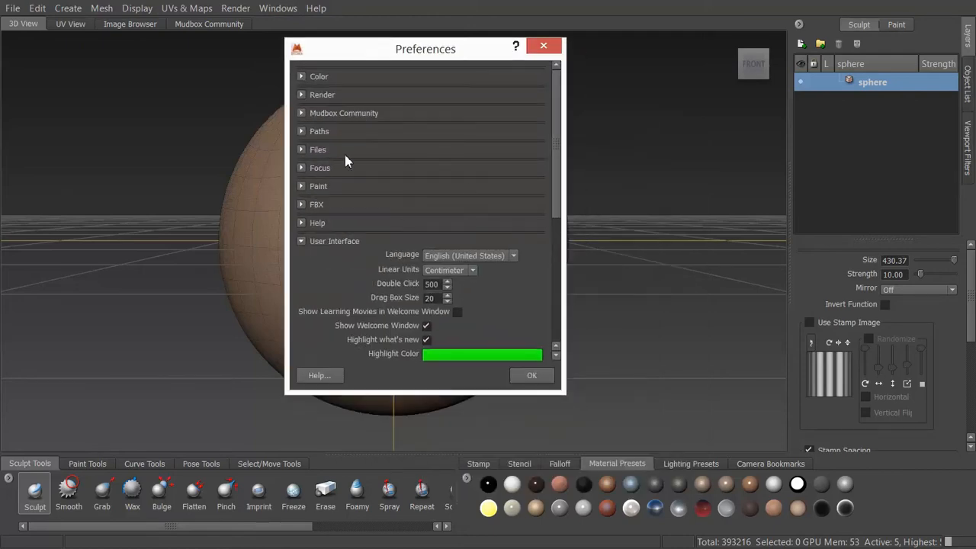
pyautogui.moveTo(559, 148); pyautogui.dragTo(526, 122)
pyautogui.click(300, 241)
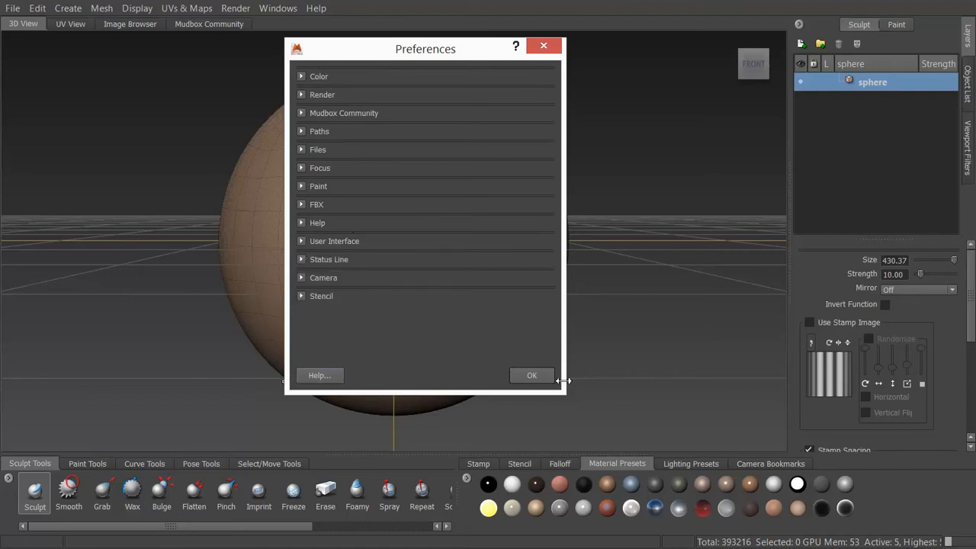
pyautogui.click(531, 375)
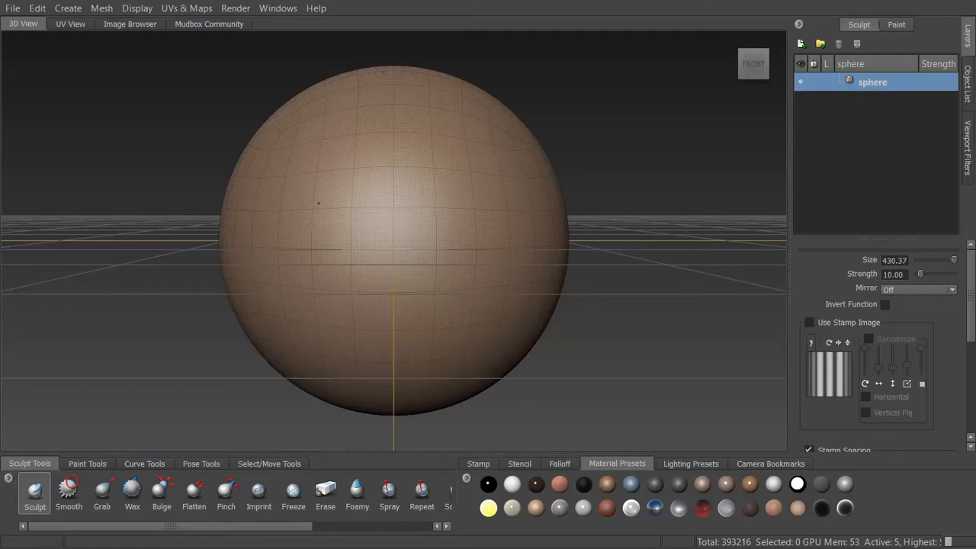
# - Examine the sphere's UV layout in the UV view and return to the 3D view
pyautogui.click(236, 9)
pyautogui.click(399, 6)
pyautogui.keyDown('alt'); pyautogui.moveTo(304, 209); pyautogui.dragTo(325, 218); pyautogui.keyUp('alt')
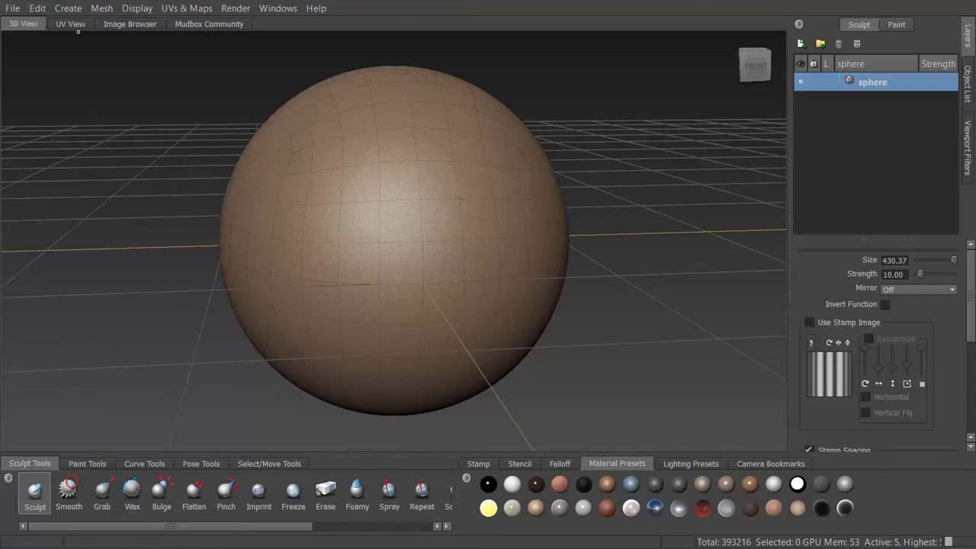
pyautogui.click(67, 24)
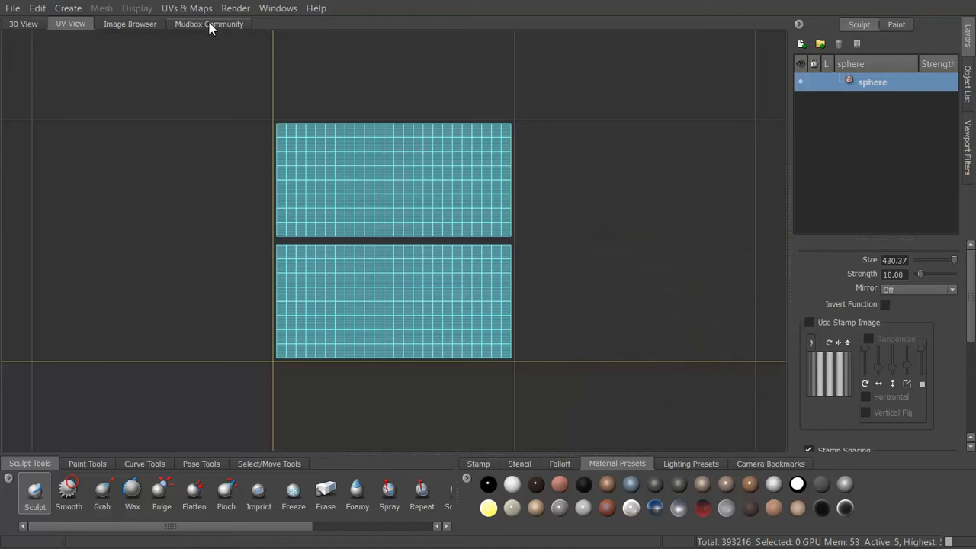
pyautogui.click(24, 24)
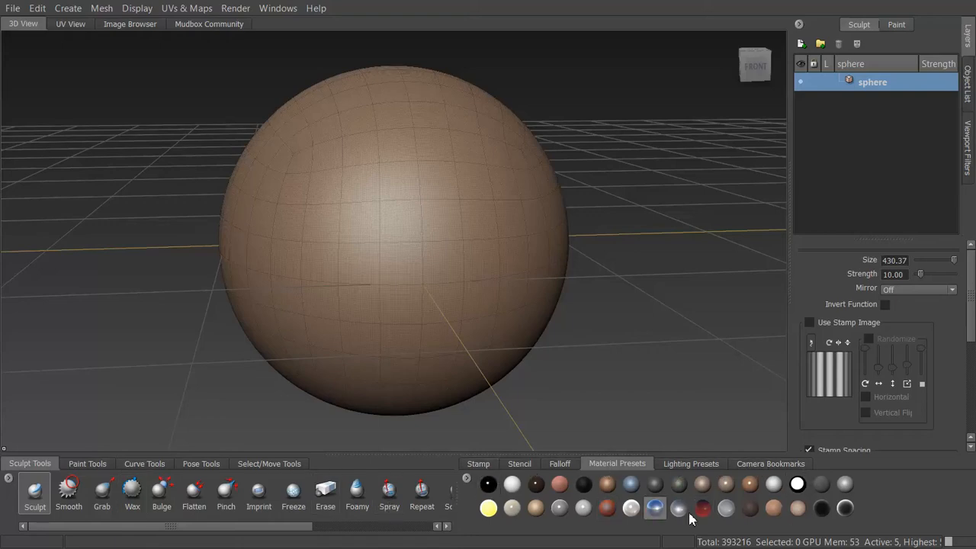
# - Look over the stamp presets and the paint, curve, pose and select/move tool sets, ending on the sculpt tools
pyautogui.click(478, 464)
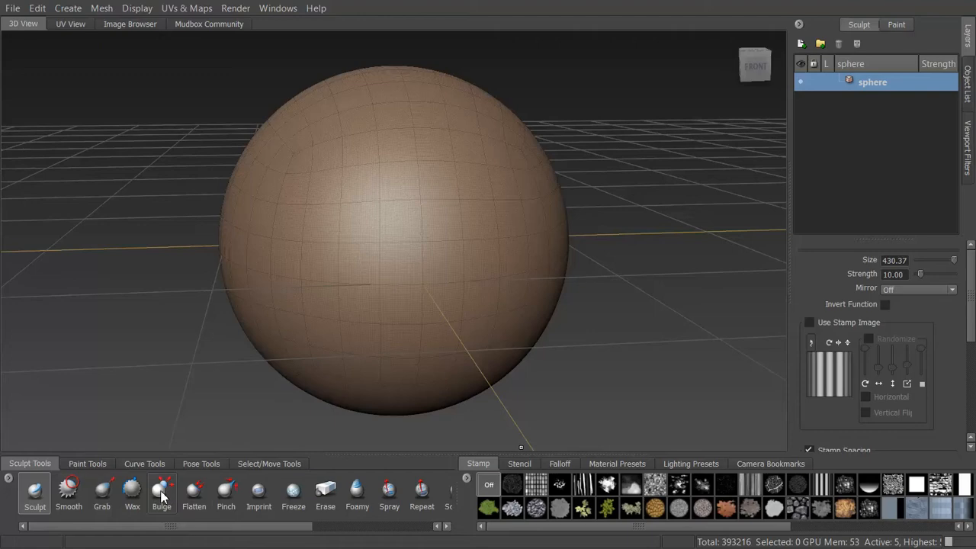
pyautogui.moveTo(161, 494)
pyautogui.mouseDown()
pyautogui.moveTo(128, 483)
pyautogui.moveTo(148, 483)
pyautogui.moveTo(114, 487)
pyautogui.moveTo(160, 492)
pyautogui.mouseUp()
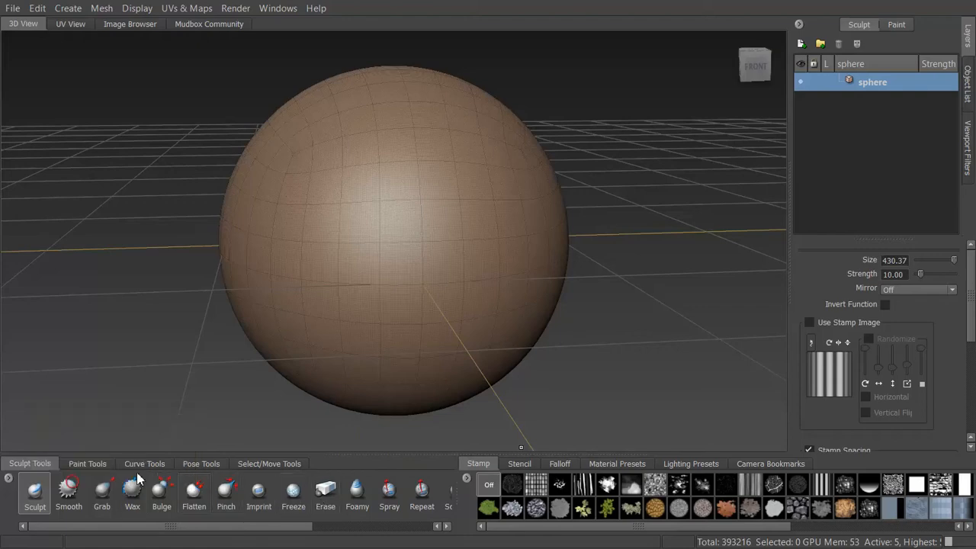
pyautogui.click(99, 465)
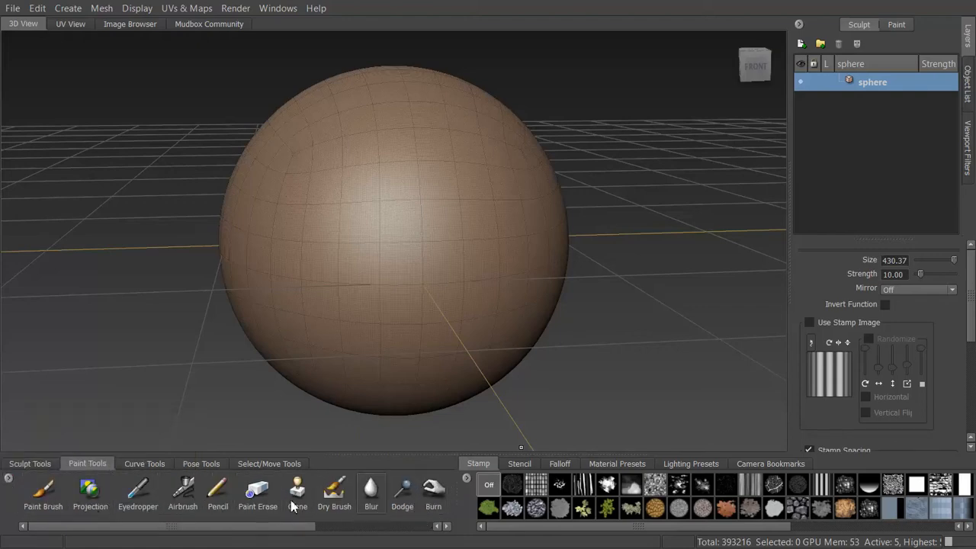
pyautogui.click(147, 466)
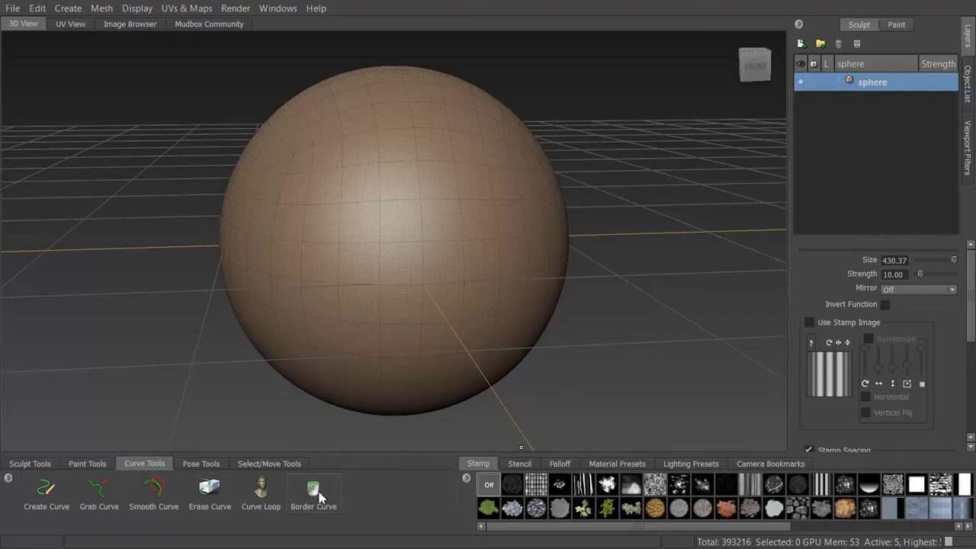
pyautogui.click(203, 466)
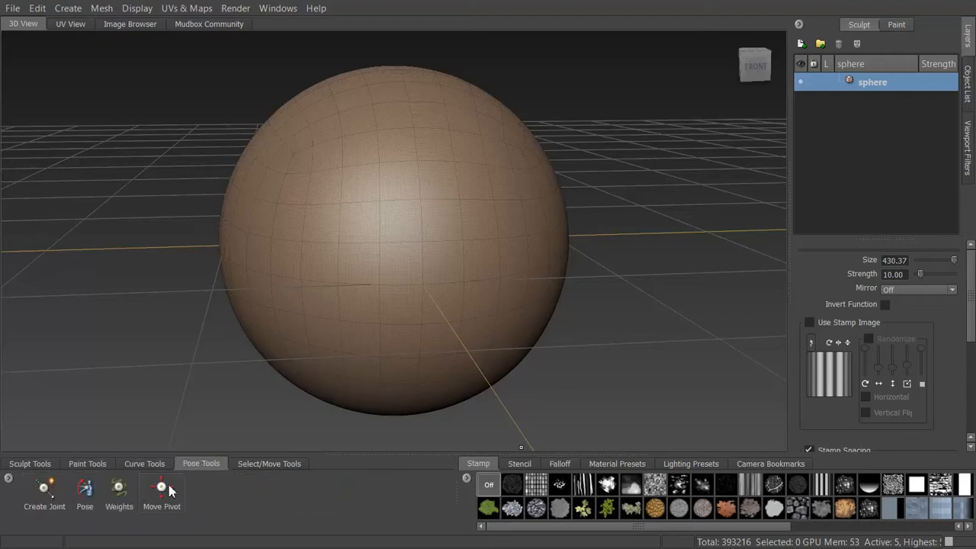
pyautogui.click(264, 465)
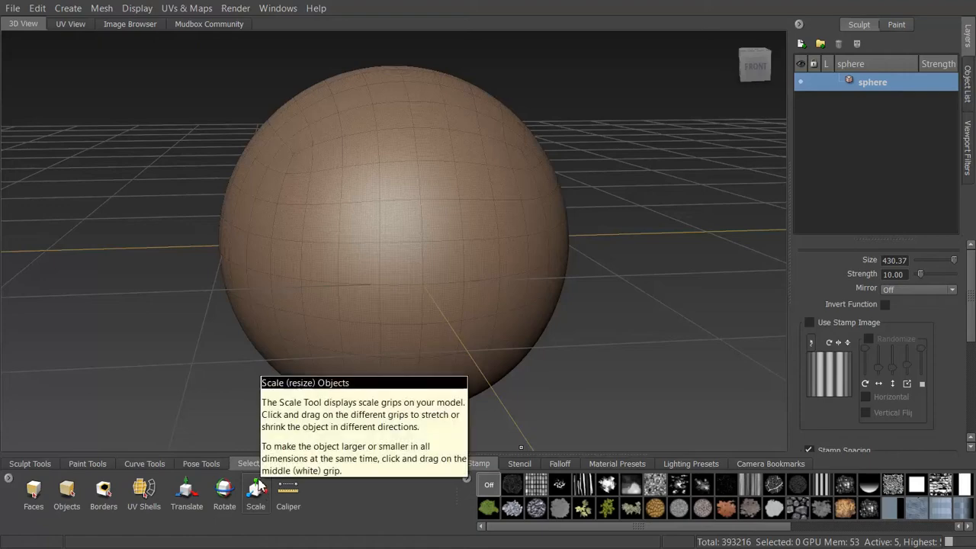
pyautogui.click(34, 464)
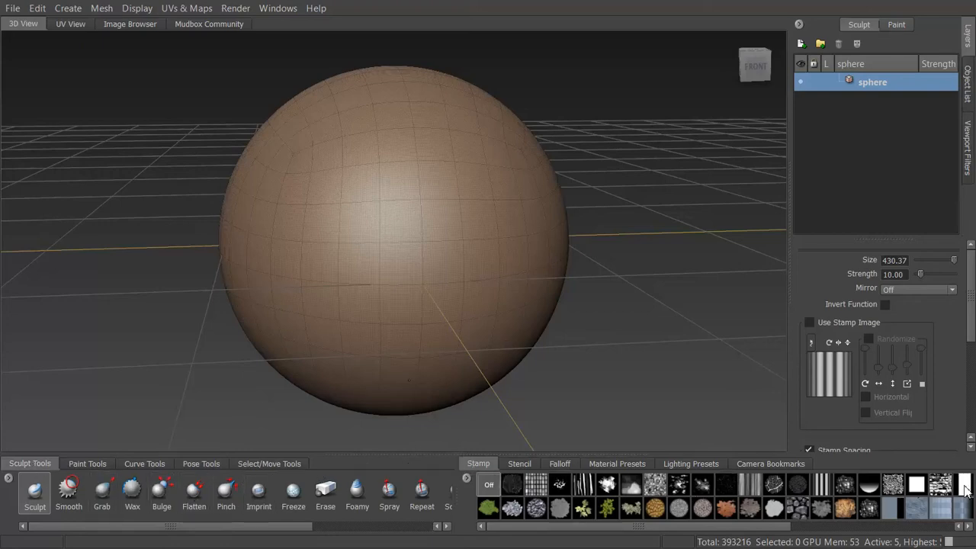
# - Look over the available stencil images and brush falloff curves
pyautogui.click(532, 465)
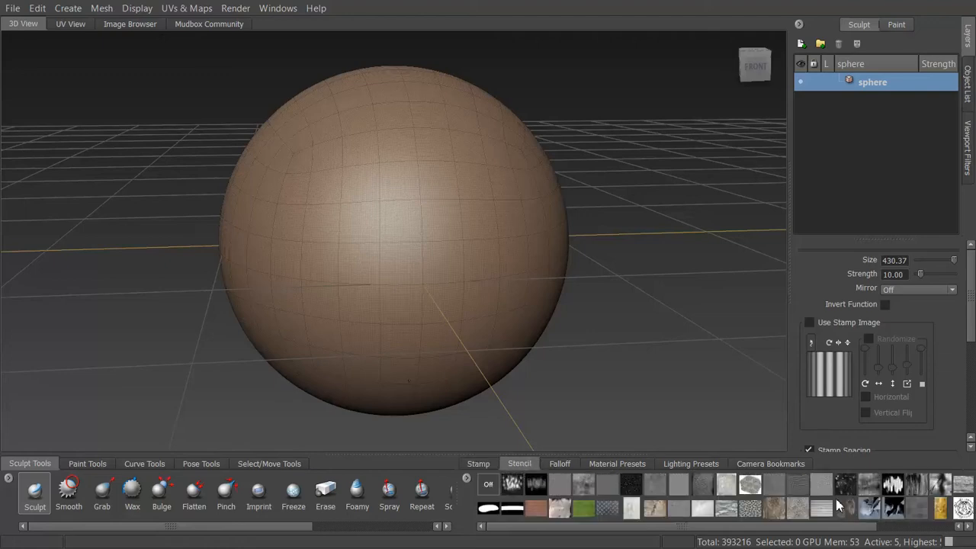
pyautogui.click(562, 464)
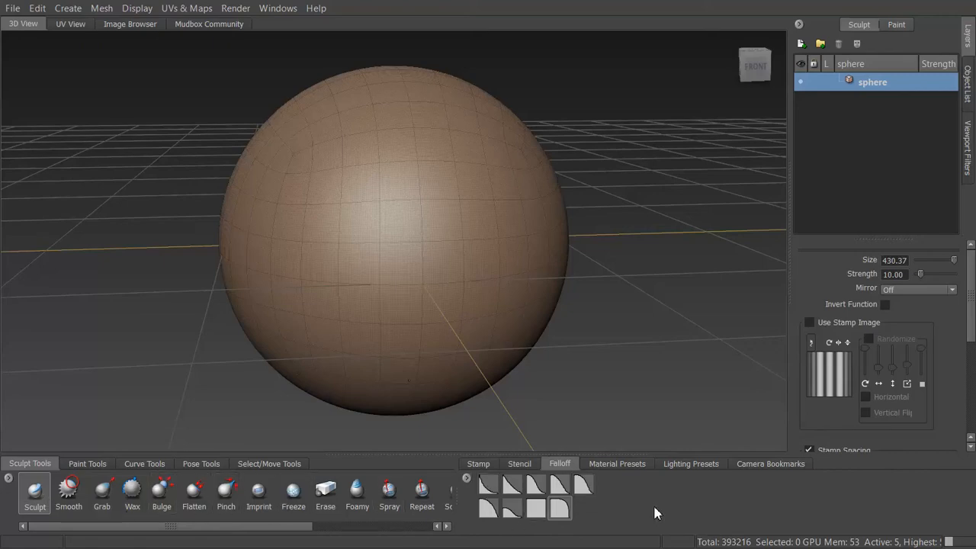
# - Try the dark grey, light grey, glossy red and metallic blue material presets on the sphere
pyautogui.click(625, 465)
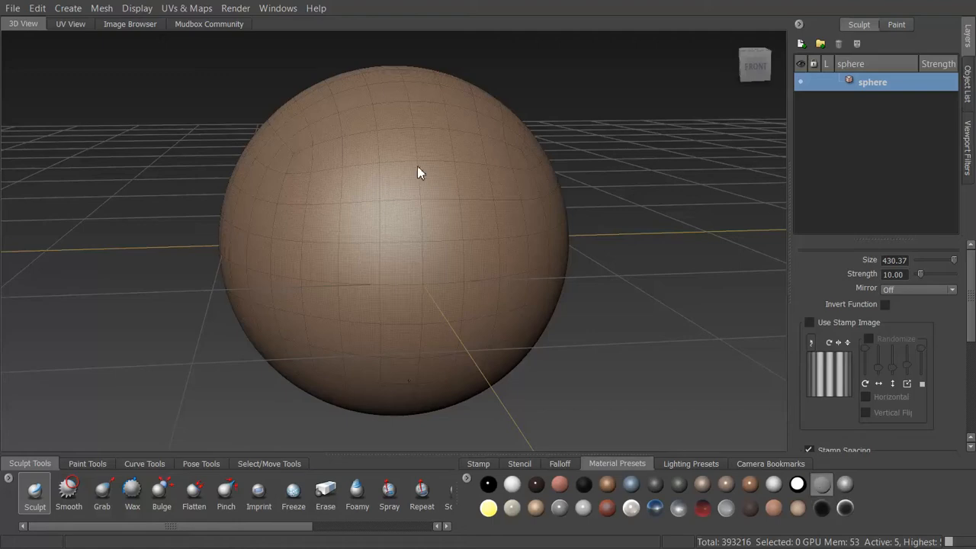
pyautogui.moveTo(253, 289); pyautogui.dragTo(251, 209)
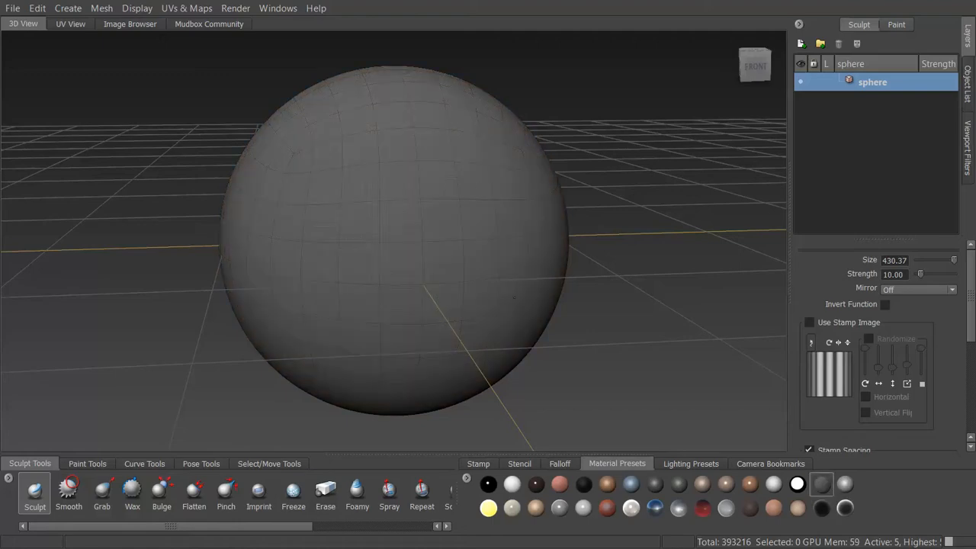
pyautogui.moveTo(845, 486); pyautogui.dragTo(386, 164)
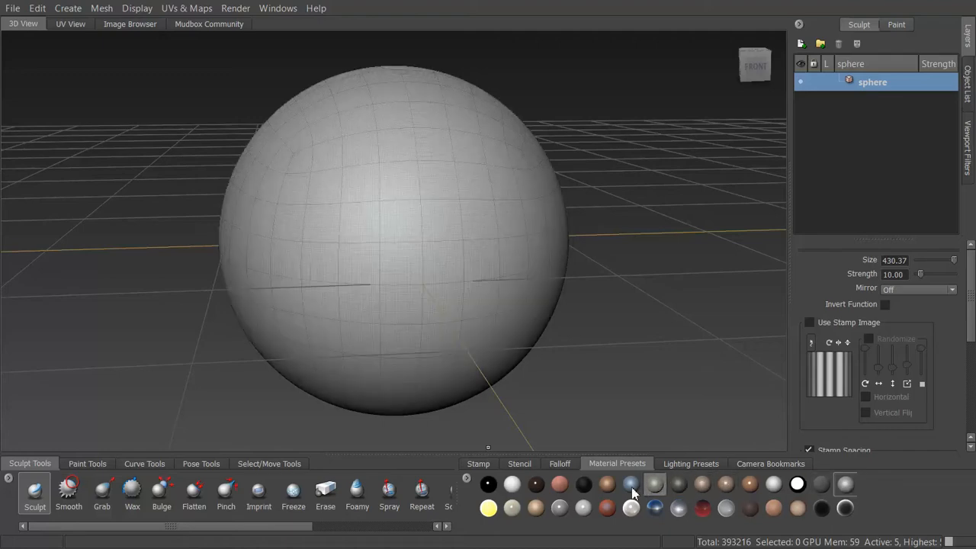
pyautogui.moveTo(708, 514); pyautogui.dragTo(490, 260)
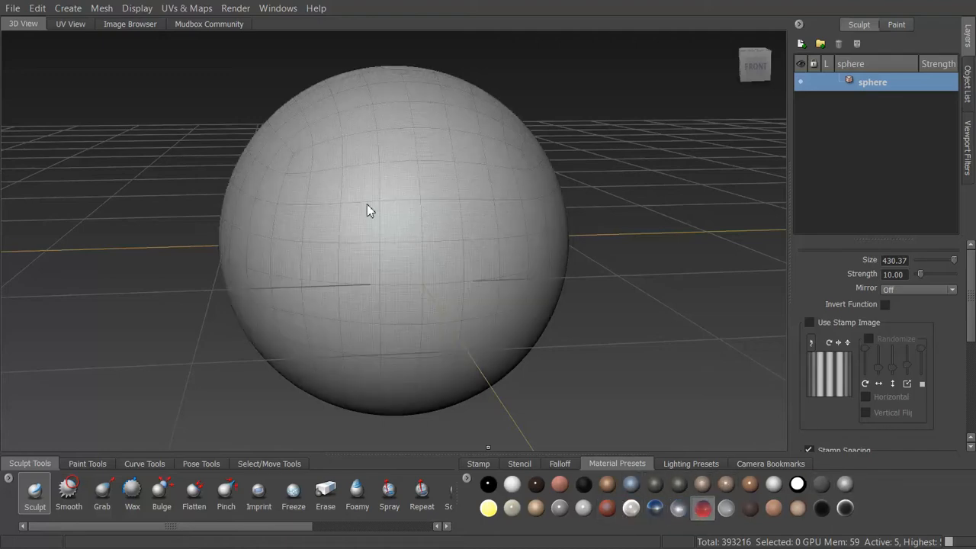
pyautogui.moveTo(367, 211); pyautogui.dragTo(620, 437)
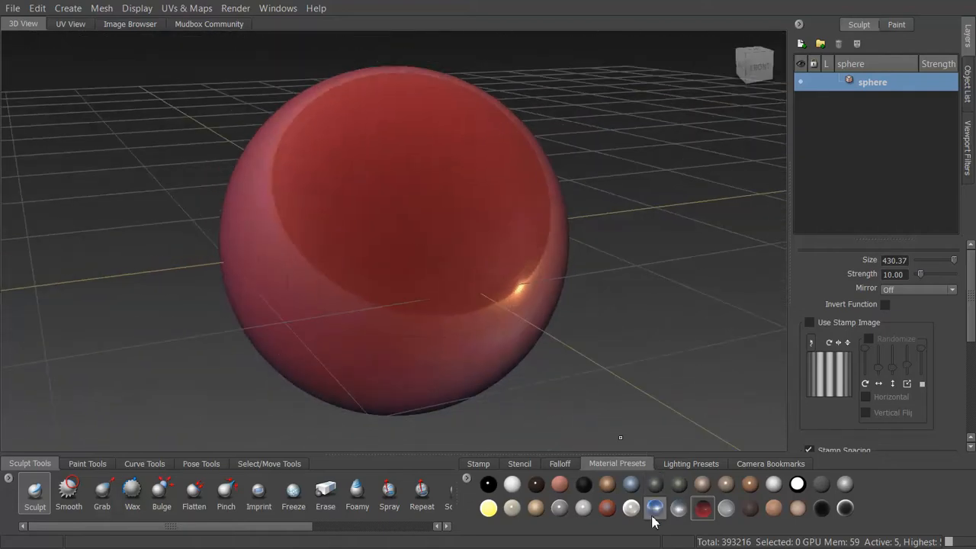
pyautogui.moveTo(653, 517); pyautogui.dragTo(547, 320)
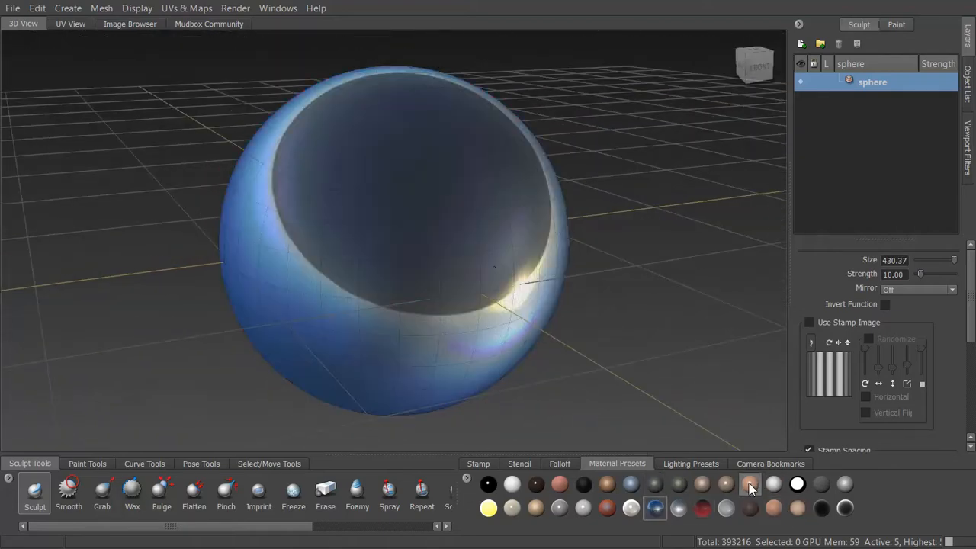
# - Give the sphere the brown clay-like material preset again and turn off its wireframe display
pyautogui.click(821, 485)
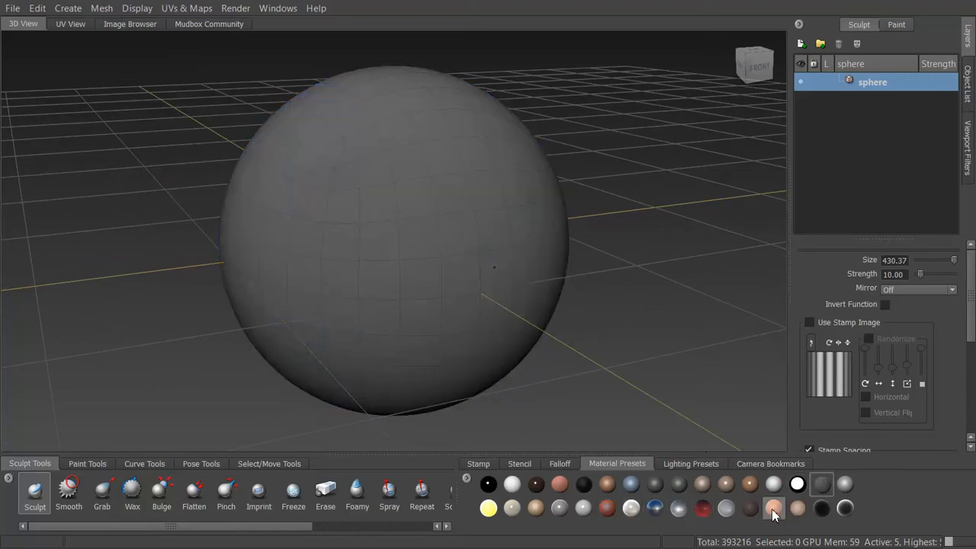
pyautogui.moveTo(773, 516)
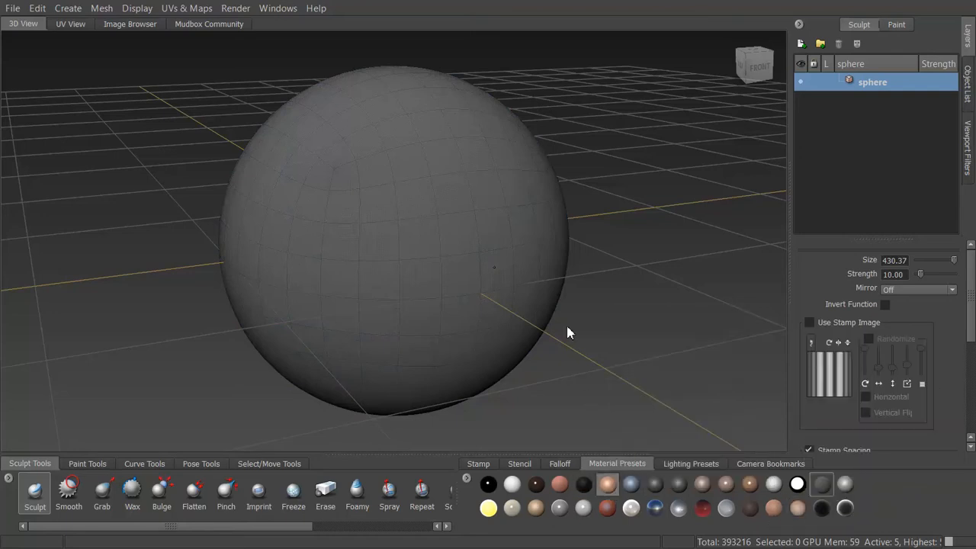
pyautogui.click(135, 10)
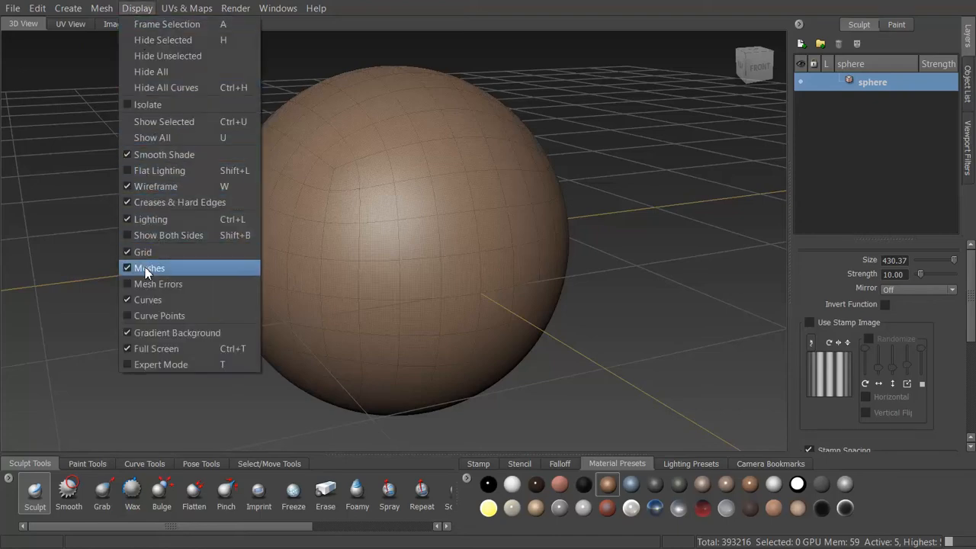
pyautogui.click(155, 187)
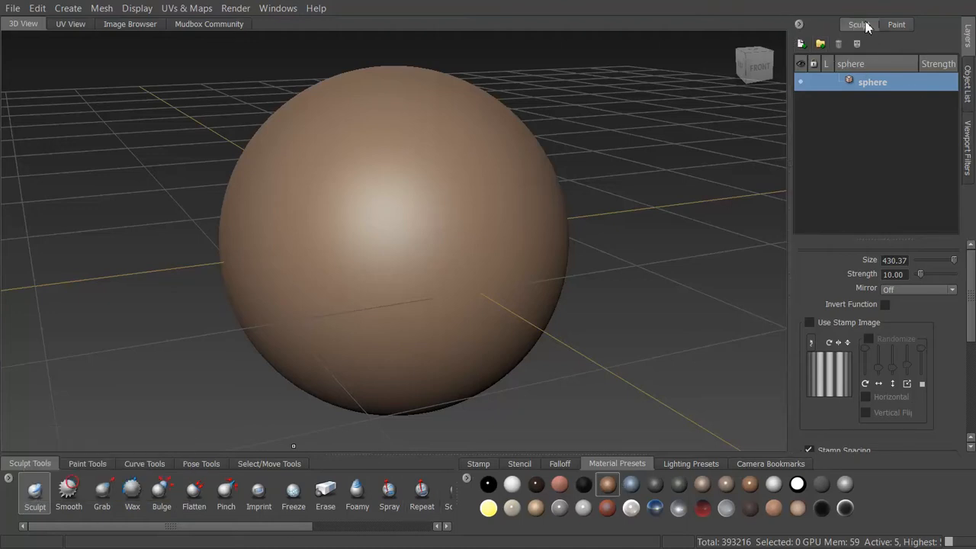
# - Add a new sculpt layer above the sphere's base layer and reduce the Sculpt brush size to 9.59
pyautogui.click(801, 45)
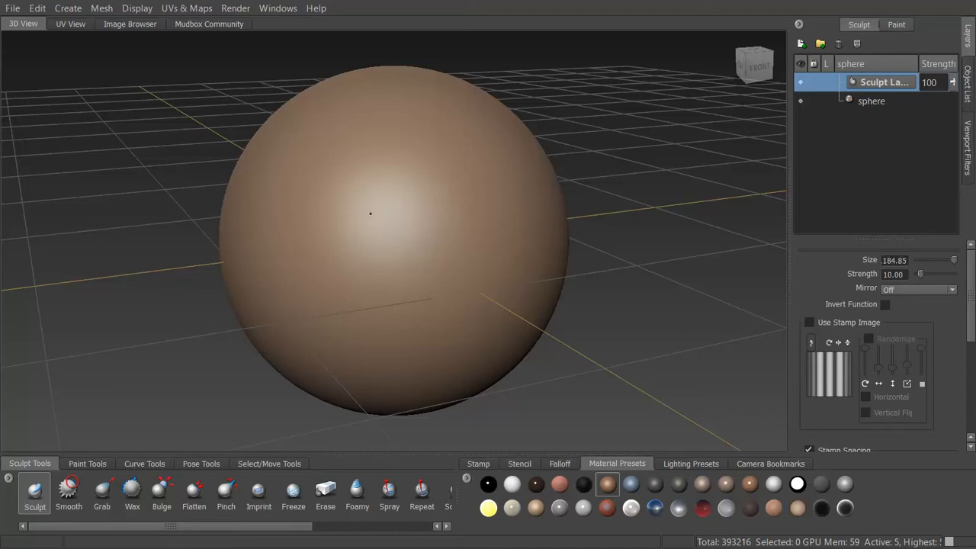
pyautogui.moveTo(371, 214); pyautogui.dragTo(290, 213)
pyautogui.moveTo(371, 213); pyautogui.dragTo(332, 214)
pyautogui.moveTo(450, 238); pyautogui.dragTo(416, 238)
pyautogui.moveTo(434, 244)
pyautogui.mouseDown()
pyautogui.moveTo(416, 244)
pyautogui.moveTo(442, 244)
pyautogui.moveTo(415, 244)
pyautogui.mouseUp()
# - Vary the Sculpt brush strength interactively over the sphere, ending at 8.81
pyautogui.moveTo(392, 219)
pyautogui.mouseDown()
pyautogui.moveTo(391, 102)
pyautogui.moveTo(391, 218)
pyautogui.moveTo(391, 163)
pyautogui.mouseUp()
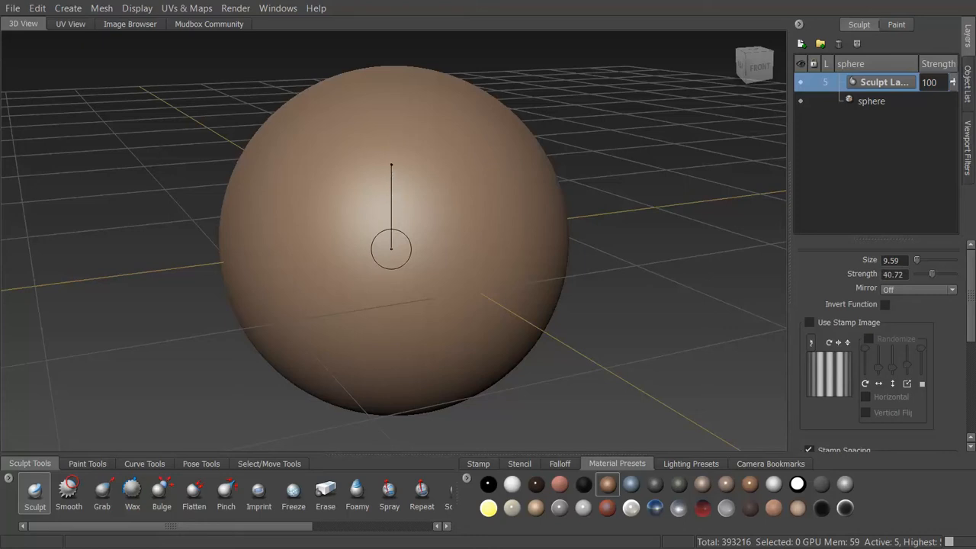
pyautogui.moveTo(391, 249)
pyautogui.mouseDown()
pyautogui.moveTo(391, 180)
pyautogui.moveTo(391, 248)
pyautogui.mouseUp()
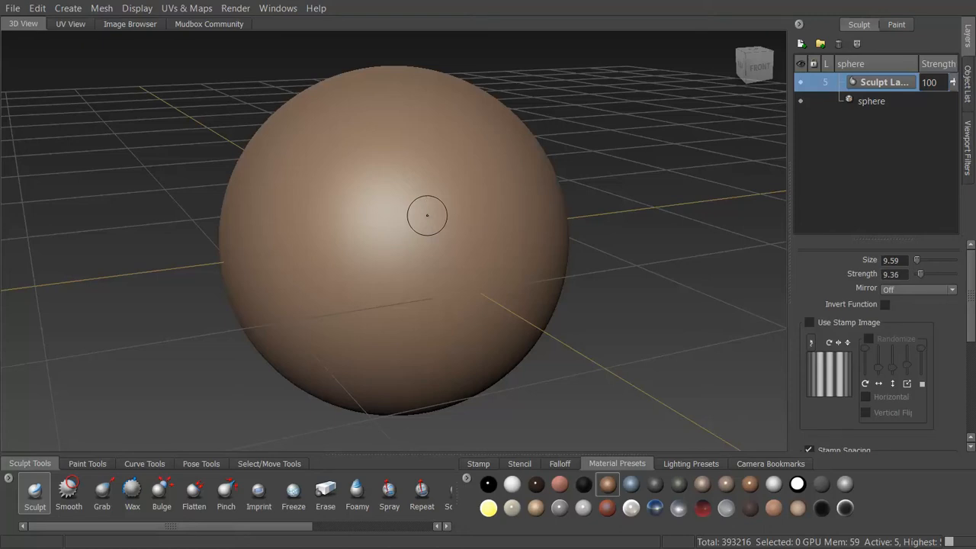
pyautogui.moveTo(428, 215); pyautogui.dragTo(427, 137)
pyautogui.moveTo(427, 215)
pyautogui.mouseDown()
pyautogui.moveTo(427, 146)
pyautogui.moveTo(427, 202)
pyautogui.mouseUp()
# - Sculpt a test stroke down the front of the sphere, check it from below, and undo it
pyautogui.moveTo(396, 122); pyautogui.dragTo(424, 307)
pyautogui.moveTo(461, 243)
pyautogui.keyDown('alt'); pyautogui.mouseDown()
pyautogui.moveTo(535, 232)
pyautogui.moveTo(516, 192)
pyautogui.moveTo(435, 219)
pyautogui.mouseUp(); pyautogui.keyUp('alt')
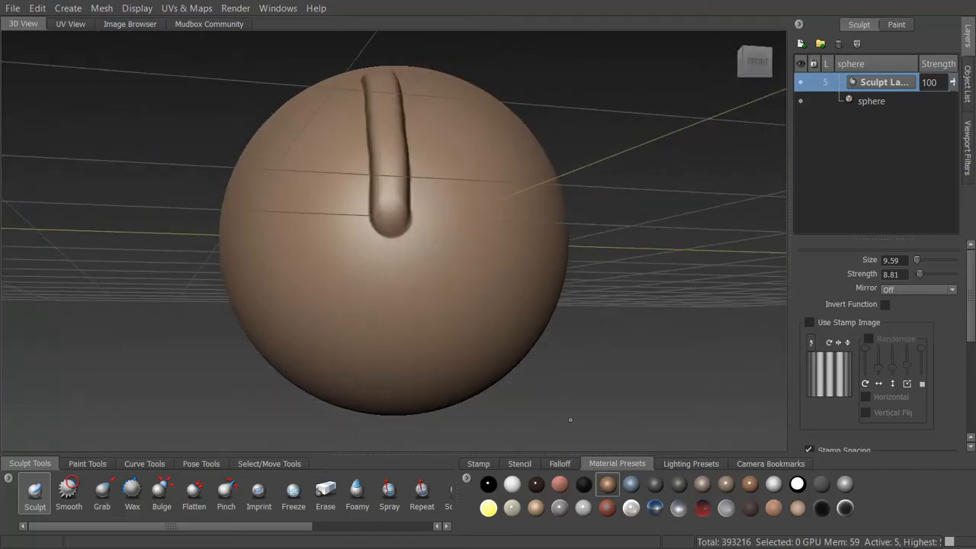
pyautogui.hotkey('ctrl', 'z')
# - Sculpt a stroke on the sphere's upper front with the third falloff curve, examine its profile up close, and undo it
pyautogui.click(559, 465)
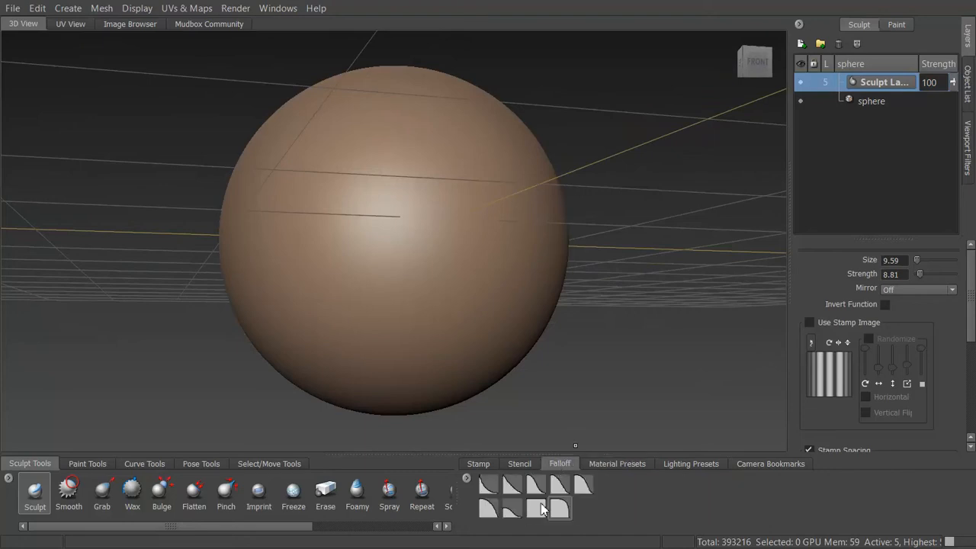
pyautogui.click(565, 513)
pyautogui.click(543, 492)
pyautogui.keyDown('alt'); pyautogui.moveTo(399, 113); pyautogui.dragTo(449, 397); pyautogui.keyUp('alt')
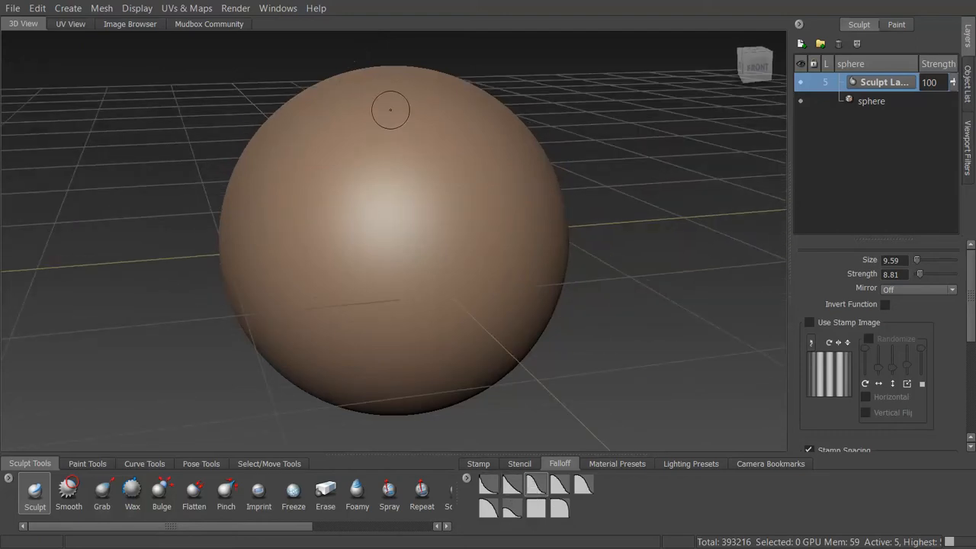
pyautogui.moveTo(389, 107); pyautogui.dragTo(427, 242)
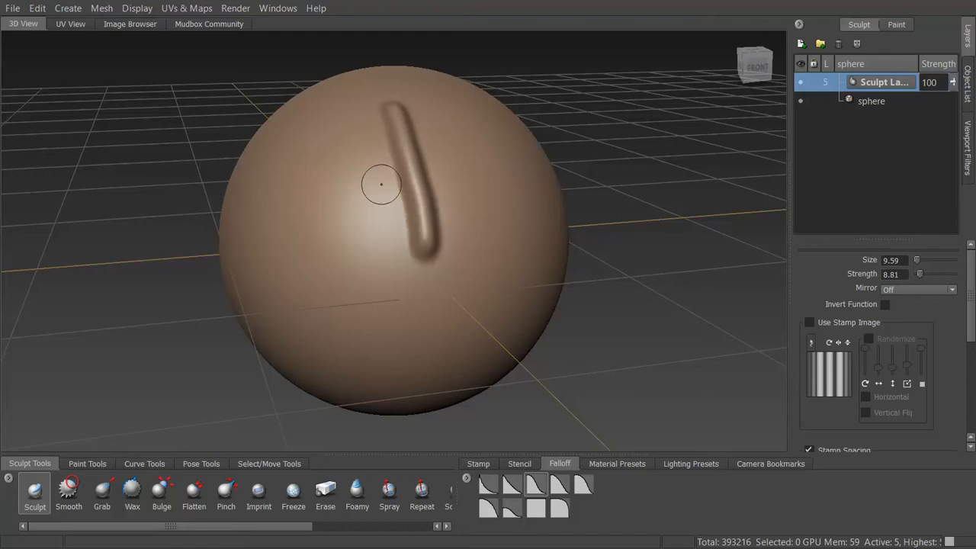
pyautogui.keyDown('alt'); pyautogui.moveTo(374, 183); pyautogui.dragTo(342, 125); pyautogui.keyUp('alt')
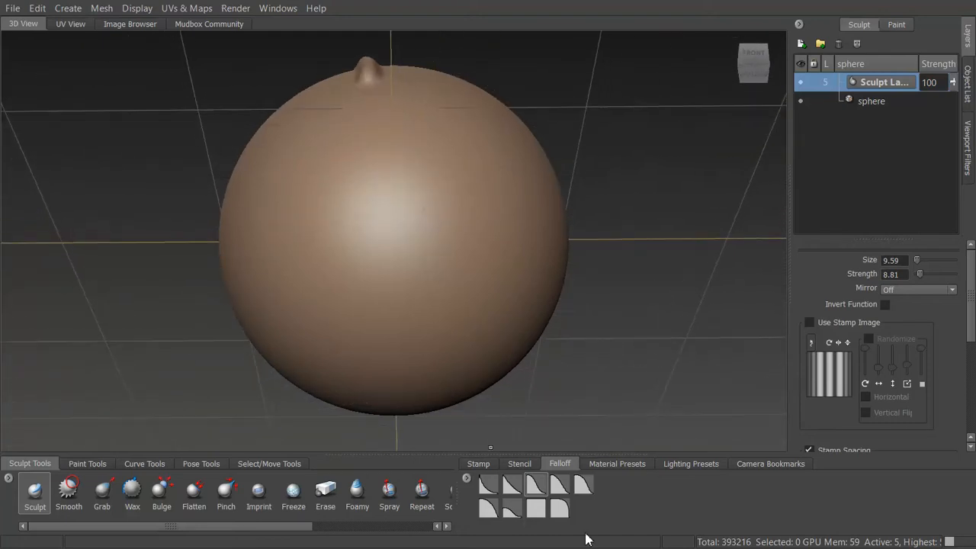
pyautogui.keyDown('alt'); pyautogui.moveTo(402, 115); pyautogui.dragTo(556, 127, button='right'); pyautogui.keyUp('alt')
pyautogui.keyDown('alt'); pyautogui.moveTo(555, 128); pyautogui.dragTo(493, 227); pyautogui.keyUp('alt')
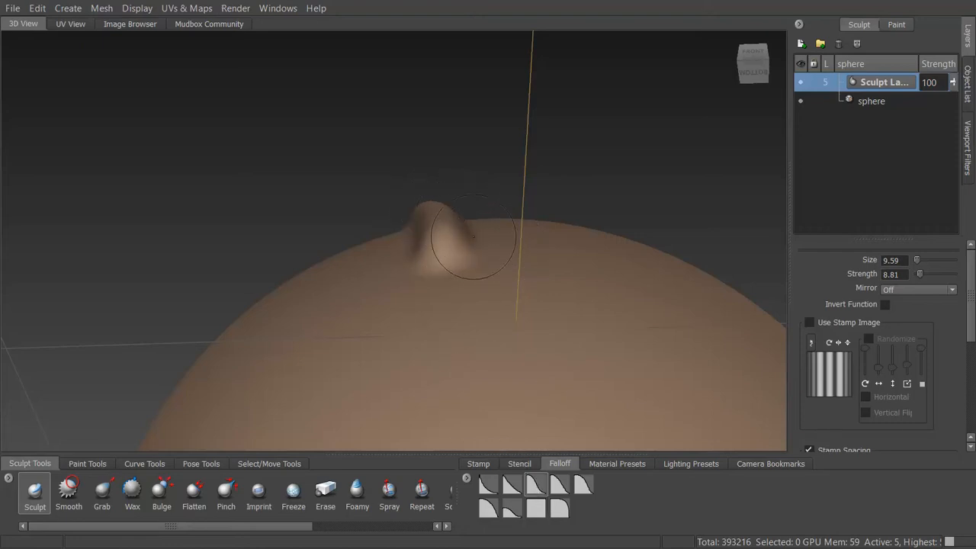
pyautogui.hotkey('ctrl', 'z')
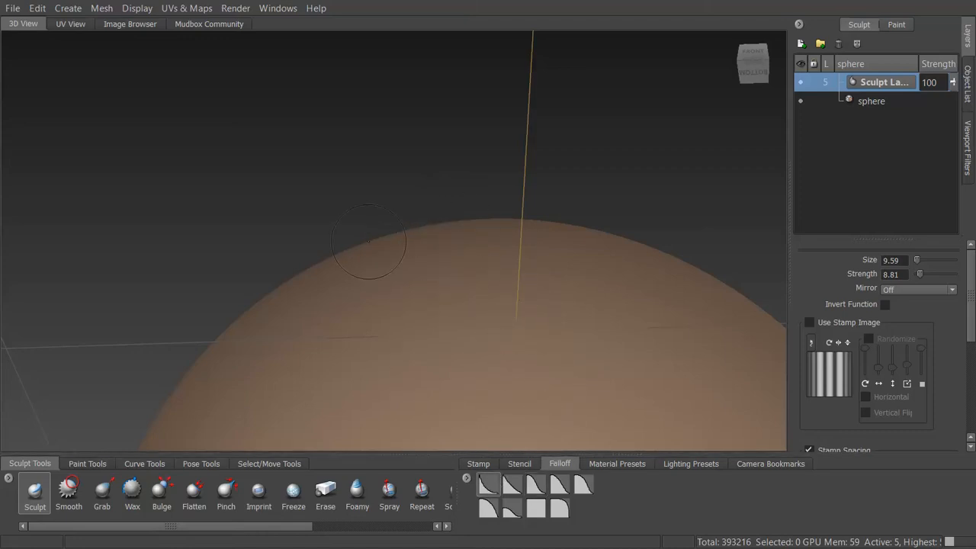
# - Set the brush size to 7.23 and strength to 14.42, and sculpt a sharp ridge with the first falloff curve
pyautogui.moveTo(368, 258); pyautogui.dragTo(375, 303)
pyautogui.hotkey('ctrl', 'z')
pyautogui.moveTo(377, 258)
pyautogui.mouseDown()
pyautogui.moveTo(431, 258)
pyautogui.moveTo(382, 257)
pyautogui.moveTo(427, 258)
pyautogui.moveTo(382, 258)
pyautogui.moveTo(389, 206)
pyautogui.mouseUp()
pyautogui.moveTo(378, 242)
pyautogui.mouseDown()
pyautogui.moveTo(408, 349)
pyautogui.moveTo(398, 274)
pyautogui.moveTo(366, 179)
pyautogui.mouseUp()
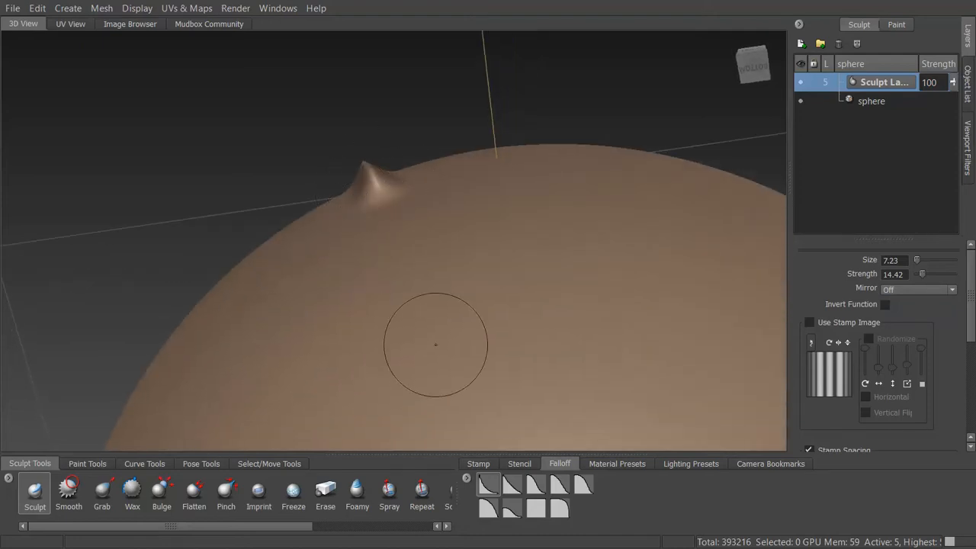
pyautogui.moveTo(447, 315)
pyautogui.keyDown('alt'); pyautogui.mouseDown()
pyautogui.moveTo(427, 230)
pyautogui.moveTo(457, 305)
pyautogui.mouseUp(); pyautogui.keyUp('alt')
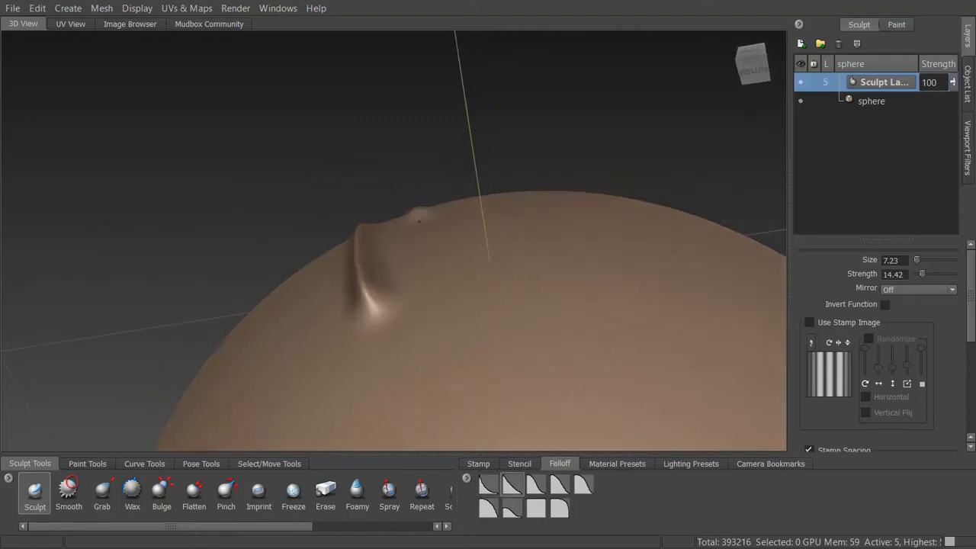
# - Sculpt three neighbouring ridges beside the first one, using the second, third and fourth falloff curves in turn
pyautogui.moveTo(426, 237)
pyautogui.mouseDown()
pyautogui.moveTo(438, 279)
pyautogui.moveTo(525, 299)
pyautogui.moveTo(526, 283)
pyautogui.mouseUp()
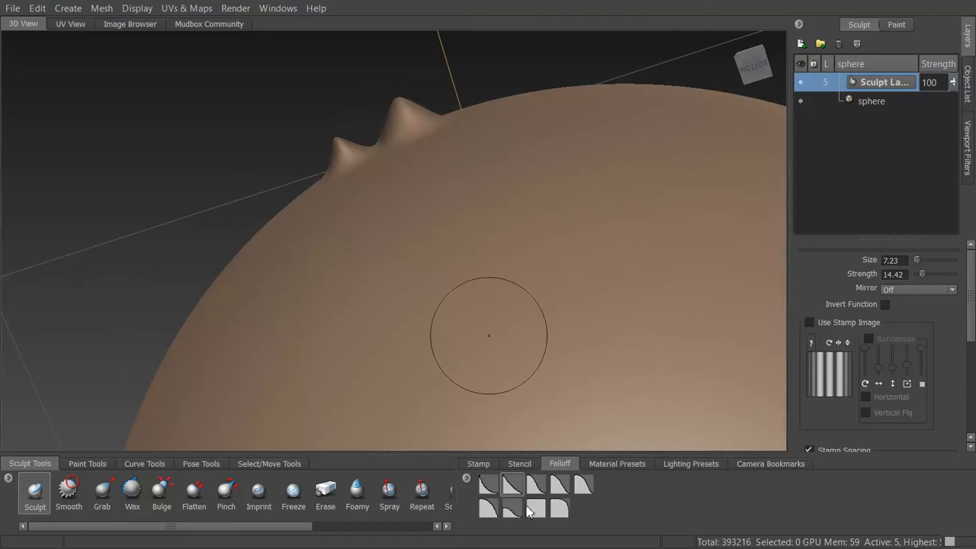
pyautogui.click(536, 485)
pyautogui.moveTo(483, 131); pyautogui.dragTo(524, 201)
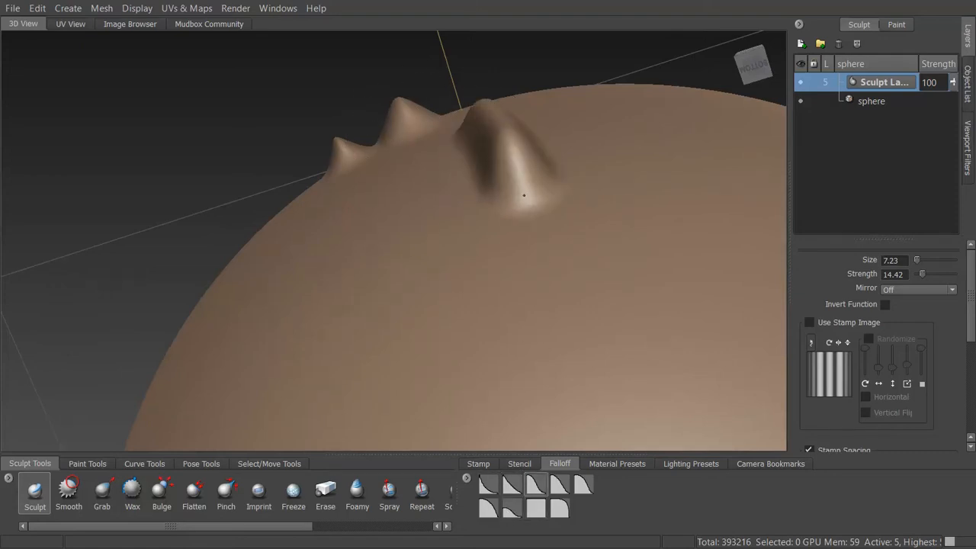
pyautogui.click(562, 489)
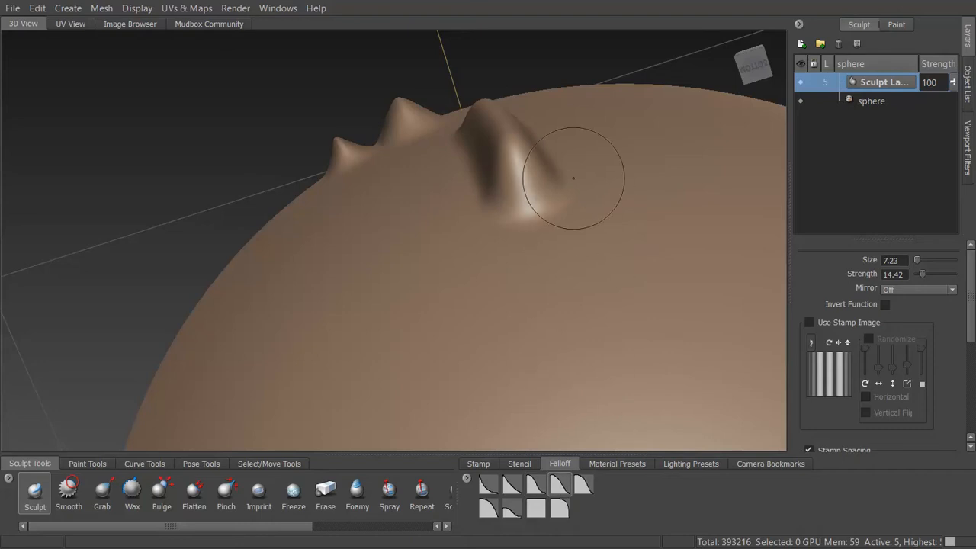
pyautogui.moveTo(562, 99)
pyautogui.mouseDown()
pyautogui.moveTo(572, 153)
pyautogui.moveTo(603, 164)
pyautogui.mouseUp()
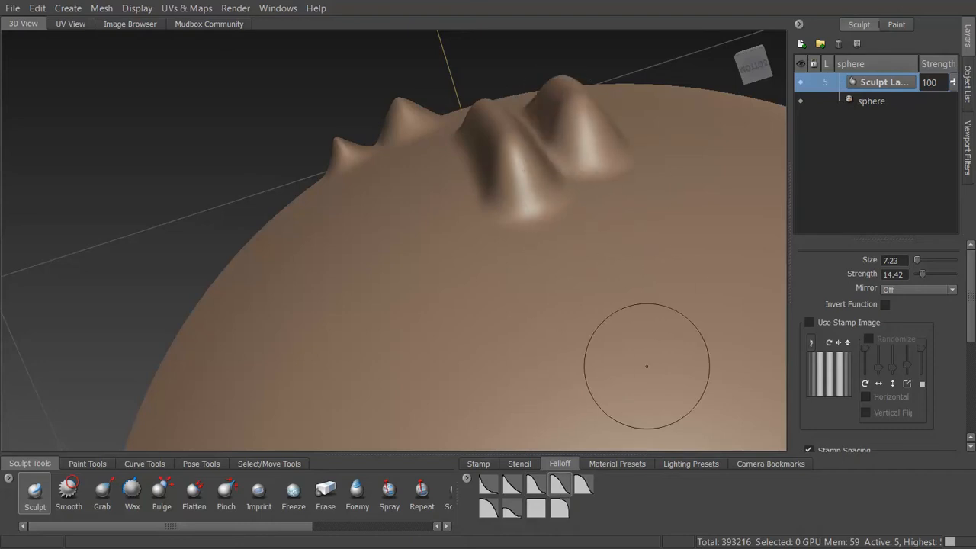
# - Extend the row of comparison ridges with one stroke each using the fifth and sixth falloff curves
pyautogui.click(584, 485)
pyautogui.click(669, 114)
pyautogui.moveTo(670, 114); pyautogui.dragTo(686, 164)
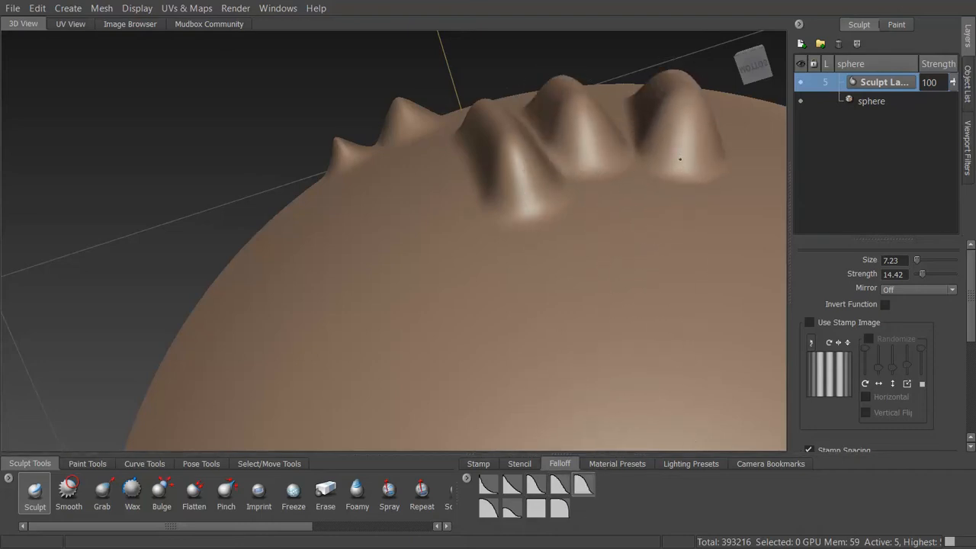
pyautogui.click(489, 507)
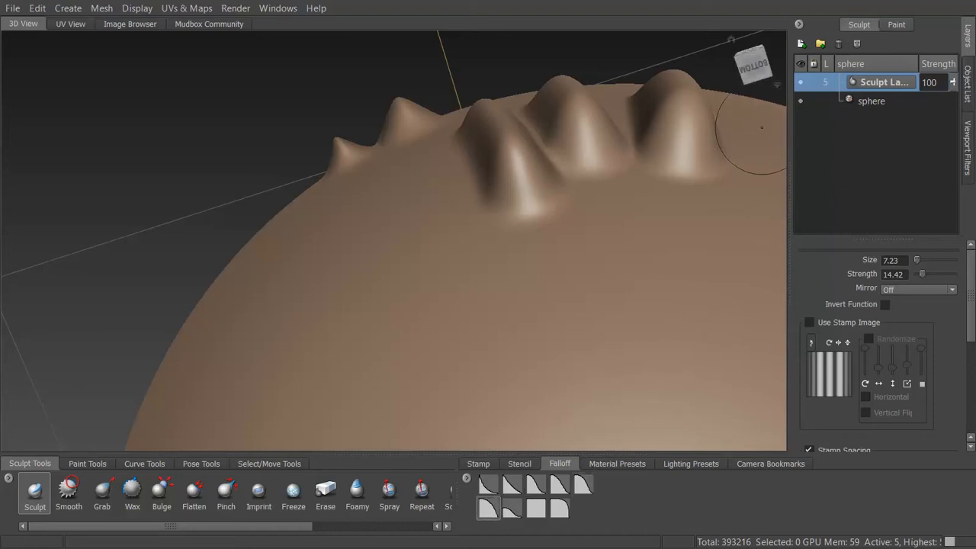
pyautogui.moveTo(745, 118); pyautogui.dragTo(763, 160)
pyautogui.keyDown('alt'); pyautogui.moveTo(672, 271); pyautogui.dragTo(579, 382); pyautogui.keyUp('alt')
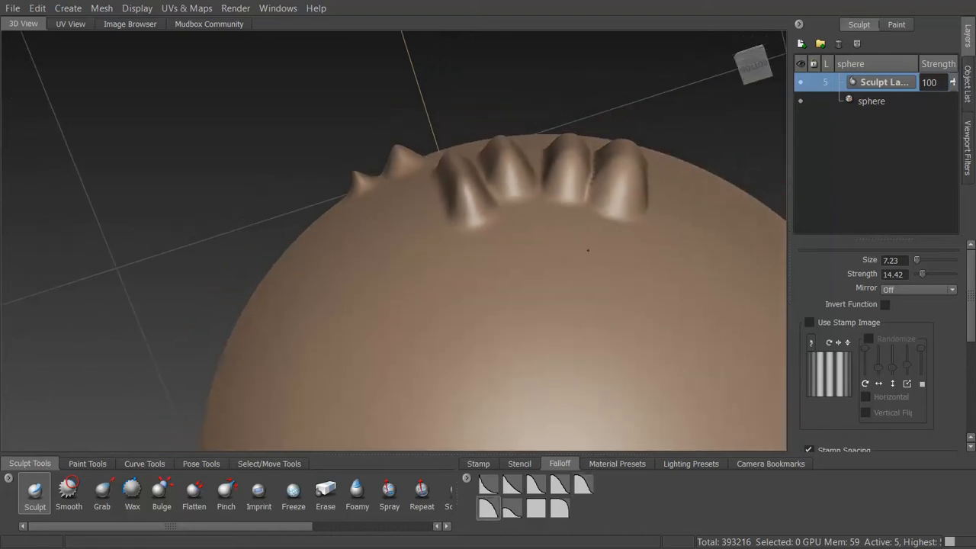
# - Add two more comparison ridges on the sphere, one with the seventh falloff curve and one with the eighth
pyautogui.click(512, 507)
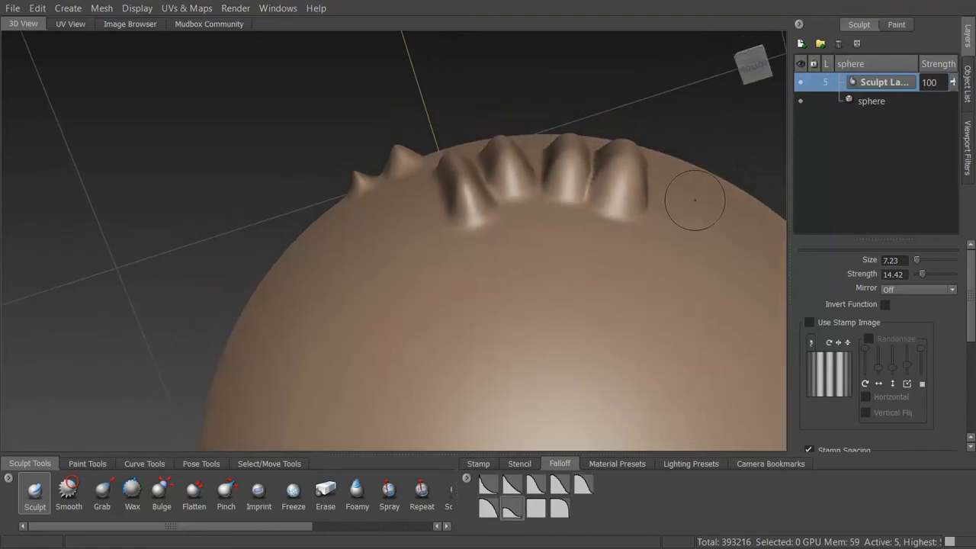
pyautogui.moveTo(693, 195); pyautogui.dragTo(696, 263)
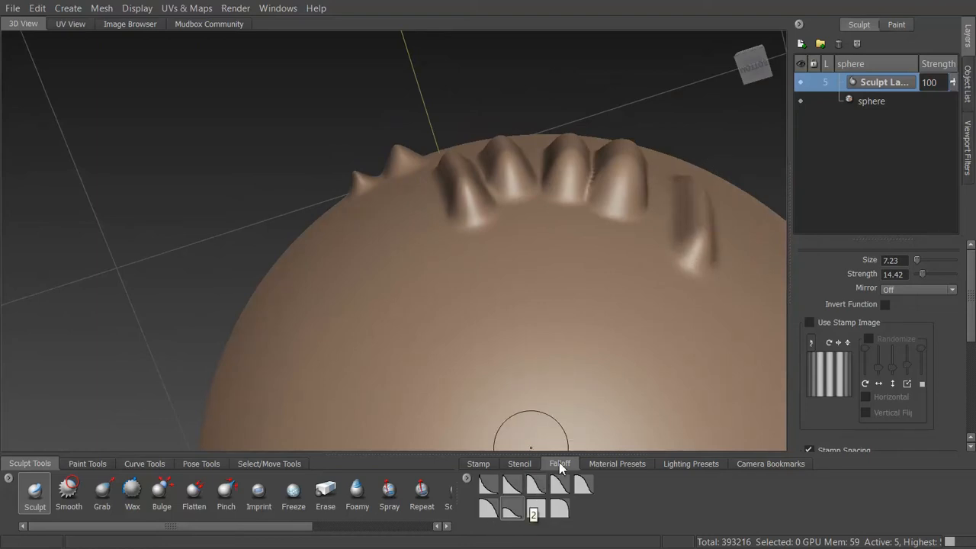
pyautogui.click(536, 508)
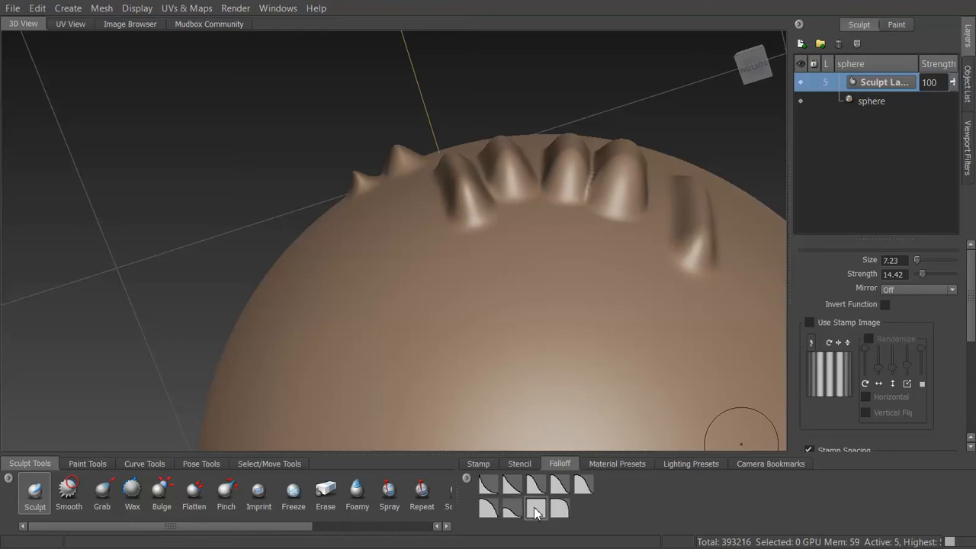
pyautogui.moveTo(327, 229); pyautogui.dragTo(354, 312)
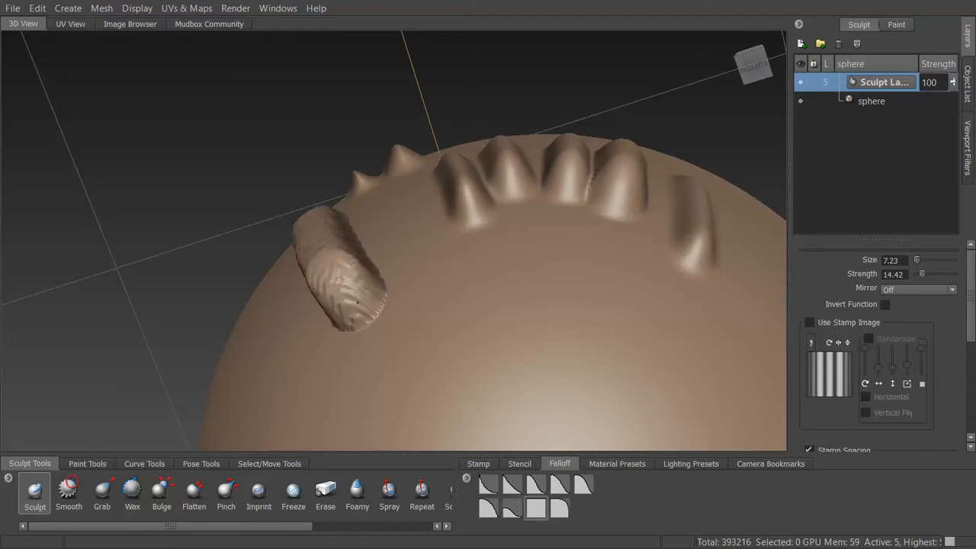
pyautogui.moveTo(295, 323)
pyautogui.keyDown('alt'); pyautogui.mouseDown()
pyautogui.moveTo(456, 363)
pyautogui.moveTo(416, 232)
pyautogui.mouseUp(); pyautogui.keyUp('alt')
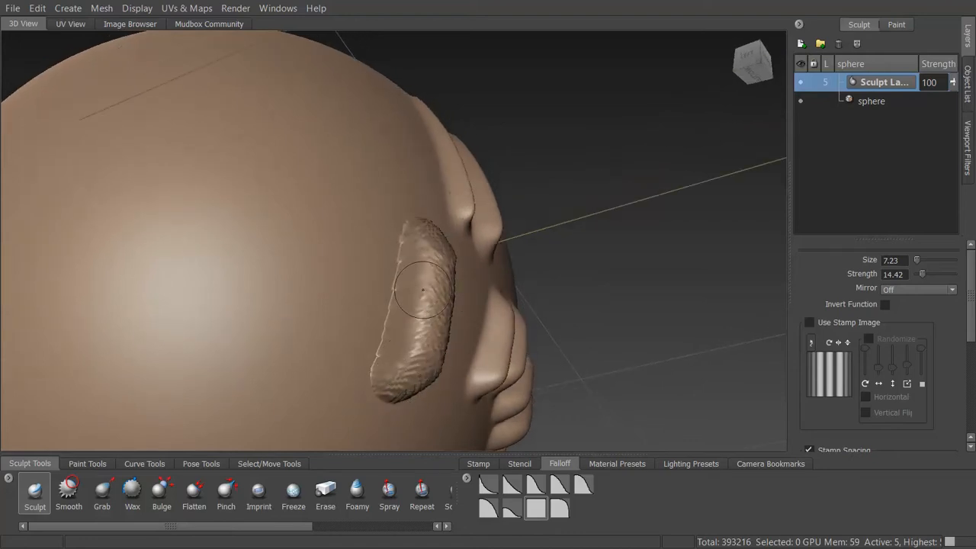
# - Sculpt a long rounded ridge beside the rough one using the ninth falloff curve
pyautogui.click(561, 511)
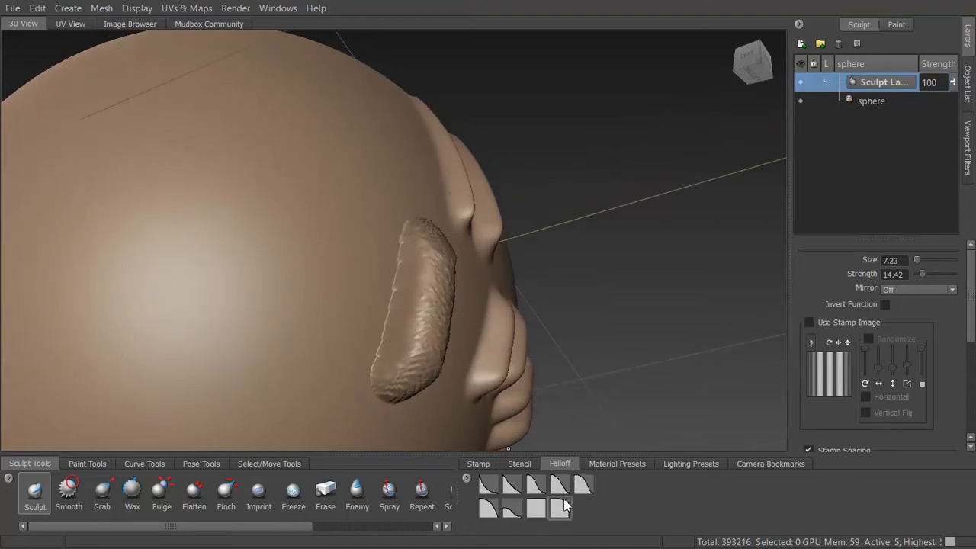
pyautogui.click(318, 165)
pyautogui.moveTo(320, 174); pyautogui.dragTo(328, 335)
pyautogui.moveTo(266, 285)
pyautogui.keyDown('alt'); pyautogui.mouseDown()
pyautogui.moveTo(220, 214)
pyautogui.moveTo(251, 92)
pyautogui.moveTo(260, 161)
pyautogui.moveTo(353, 186)
pyautogui.moveTo(368, 265)
pyautogui.mouseUp(); pyautogui.keyUp('alt')
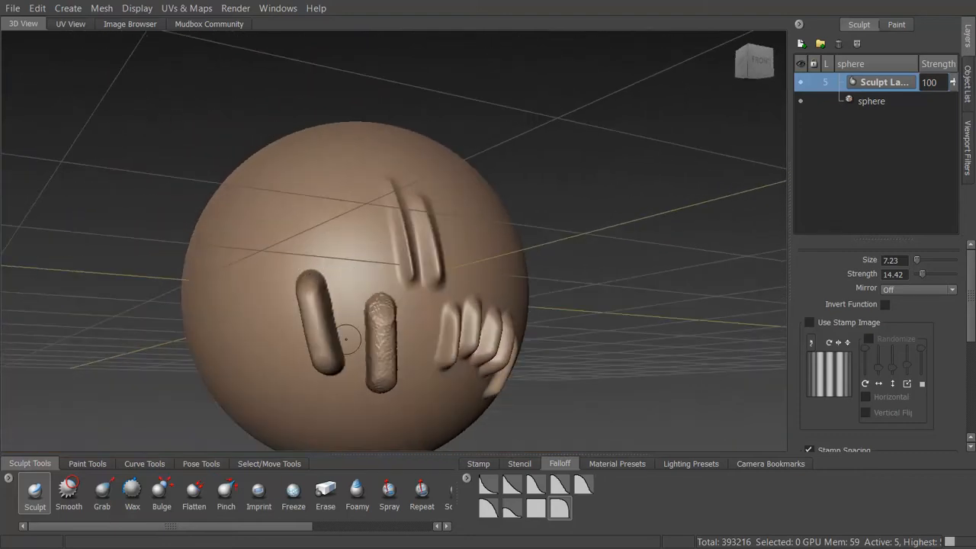
# - Step the sphere down to subdivision level 4 and try to sculpt on the layer made at level 5
pyautogui.click(100, 7)
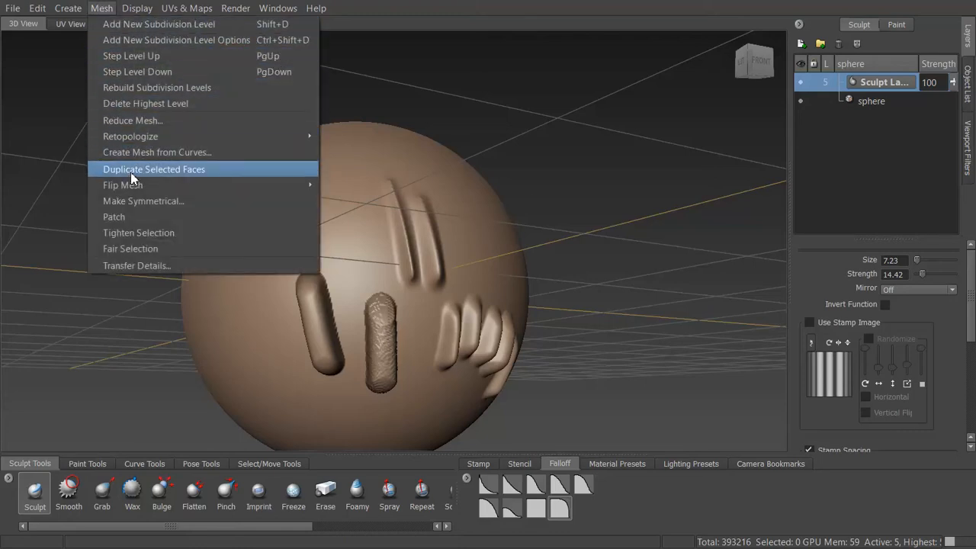
pyautogui.click(131, 56)
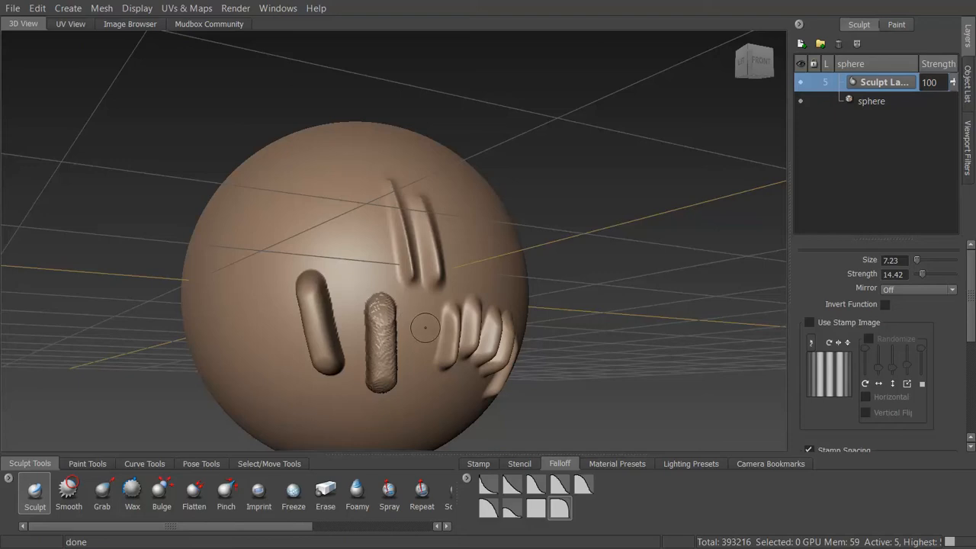
pyautogui.keyDown('alt'); pyautogui.moveTo(425, 328); pyautogui.dragTo(459, 326); pyautogui.keyUp('alt')
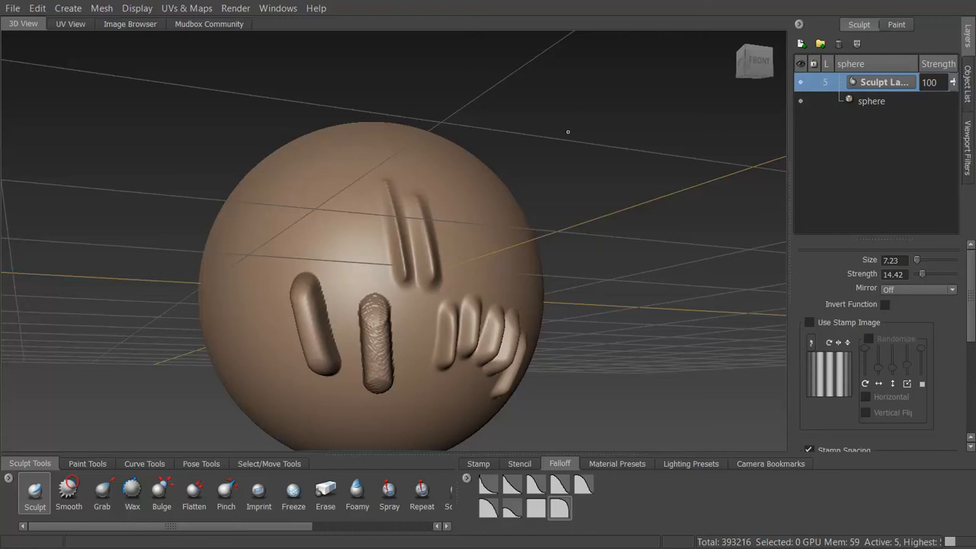
pyautogui.click(69, 8)
pyautogui.moveTo(102, 8)
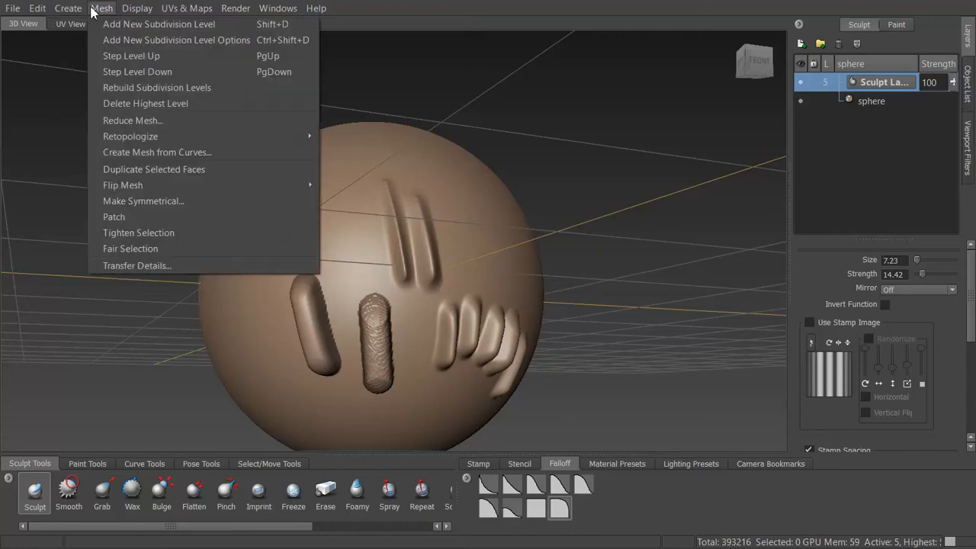
pyautogui.click(122, 69)
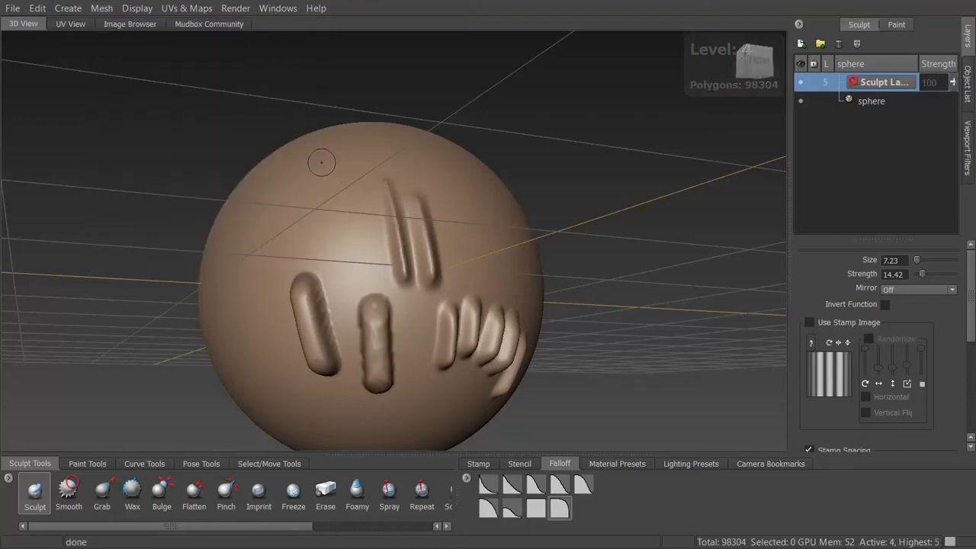
pyautogui.click(346, 248)
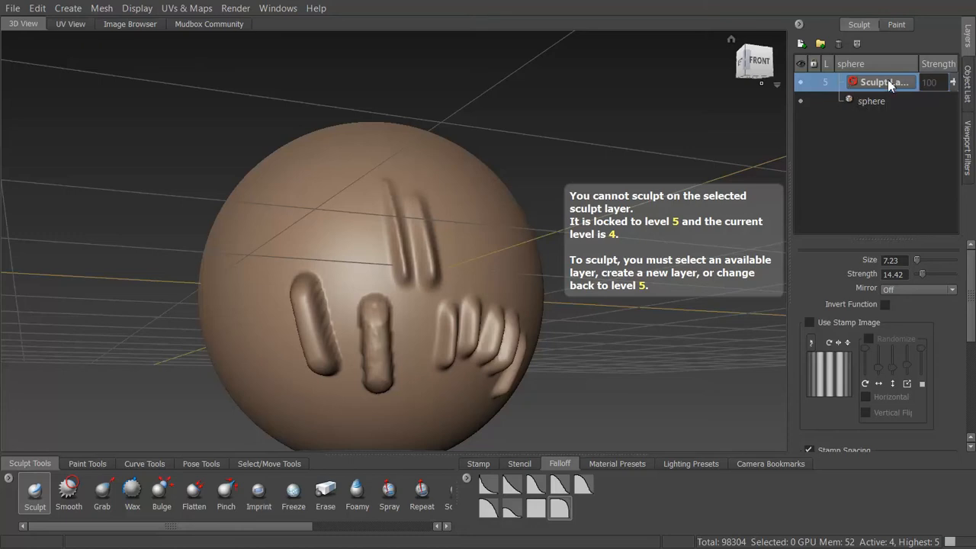
# - Switch between the base sphere and the sculpt layer, then step the mesh back up to level 5 with the sculpt layer selected
pyautogui.click(842, 97)
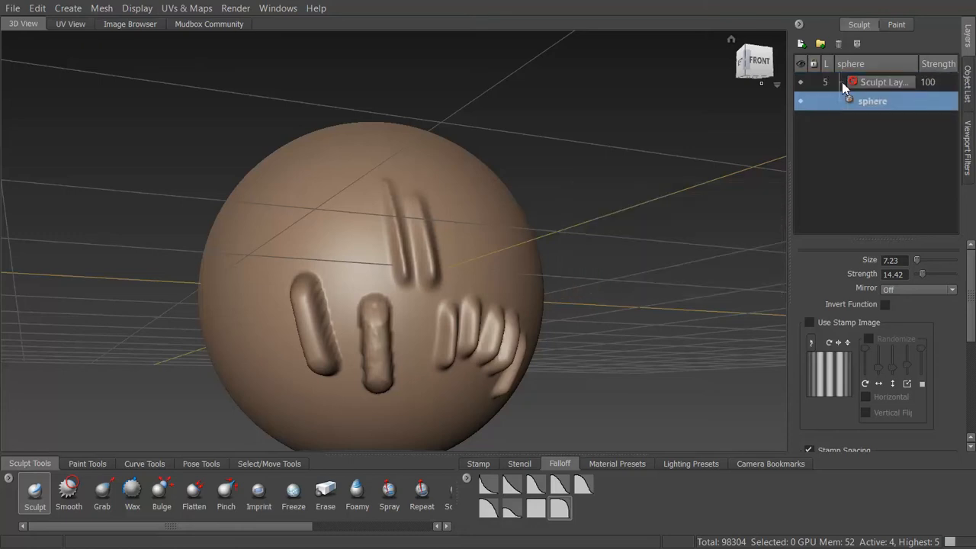
pyautogui.click(878, 84)
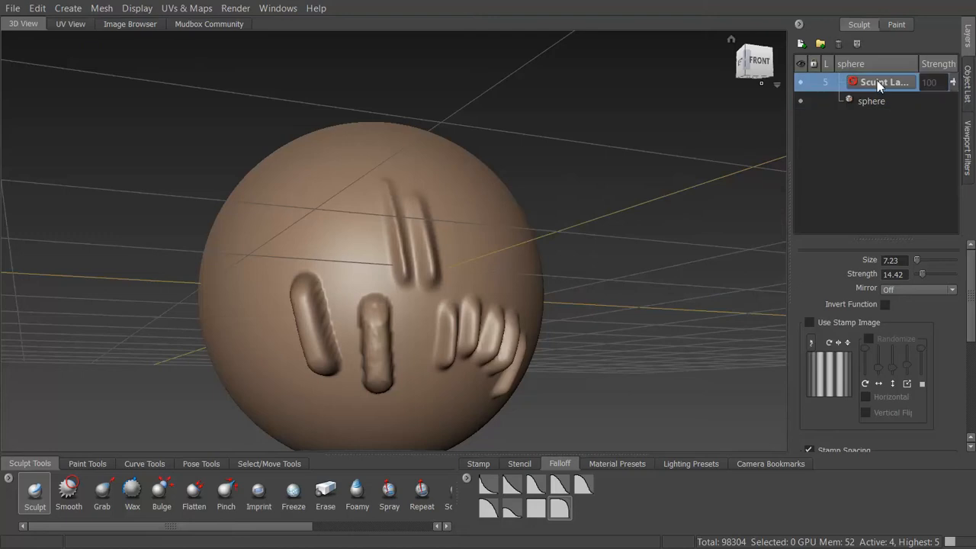
pyautogui.click(874, 105)
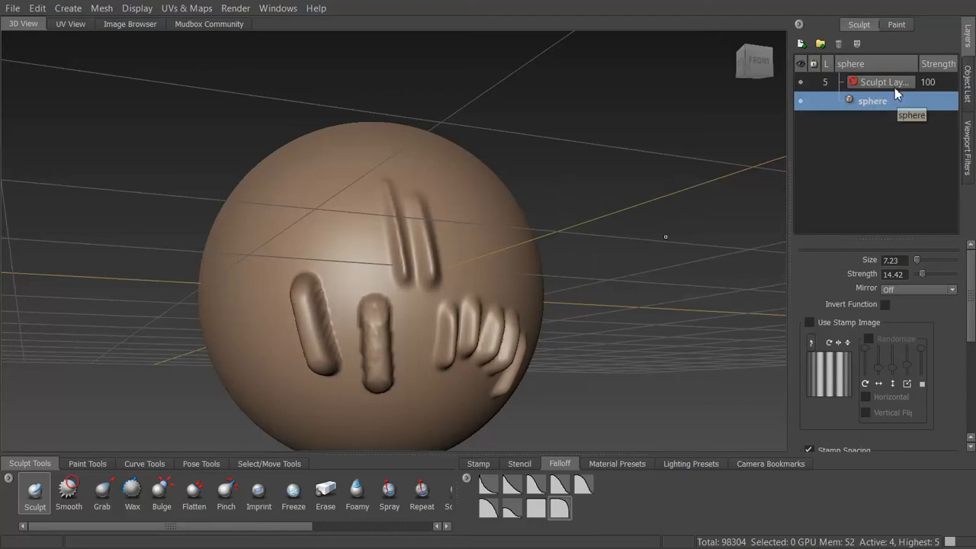
pyautogui.click(895, 83)
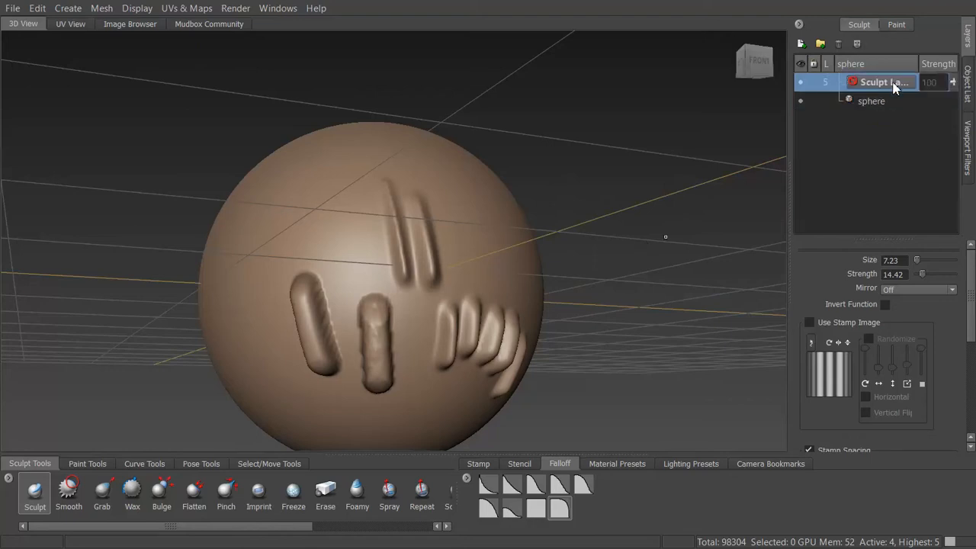
pyautogui.click(105, 9)
pyautogui.click(115, 63)
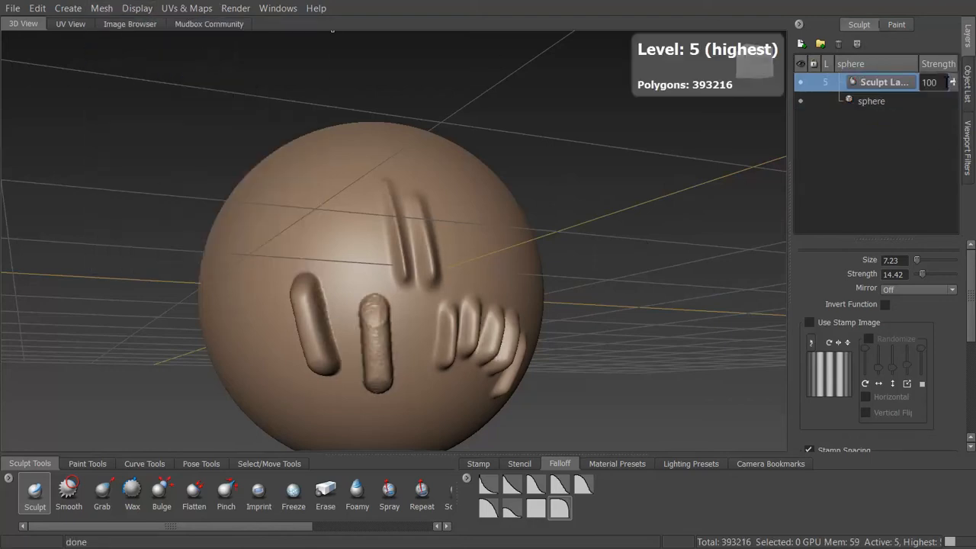
# - Sculpt two parallel strokes on the upper part of the sphere with the third falloff curve, keeping the layer strength at 100
pyautogui.moveTo(952, 87)
pyautogui.mouseDown()
pyautogui.moveTo(954, 151)
pyautogui.moveTo(963, 61)
pyautogui.mouseUp()
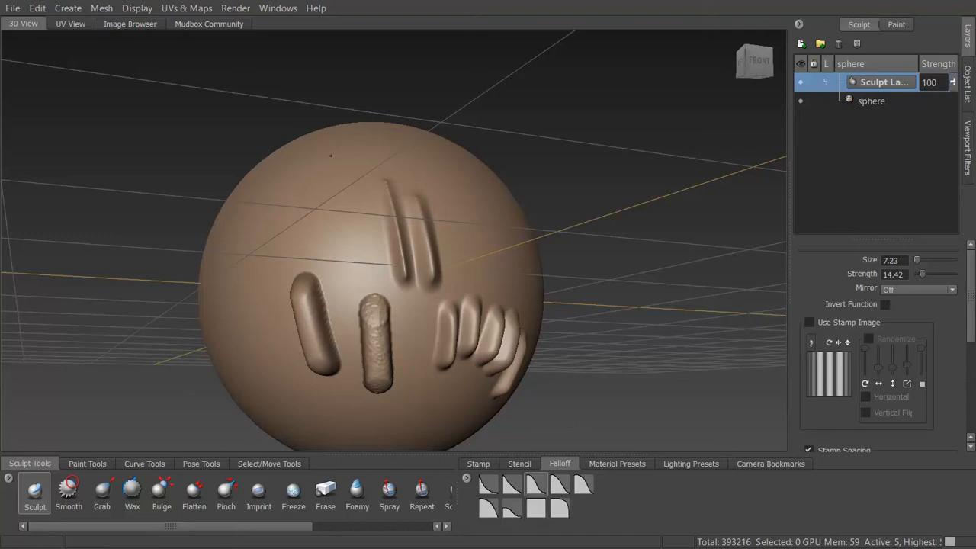
pyautogui.moveTo(330, 151)
pyautogui.mouseDown()
pyautogui.moveTo(339, 249)
pyautogui.moveTo(321, 221)
pyautogui.moveTo(325, 206)
pyautogui.mouseUp()
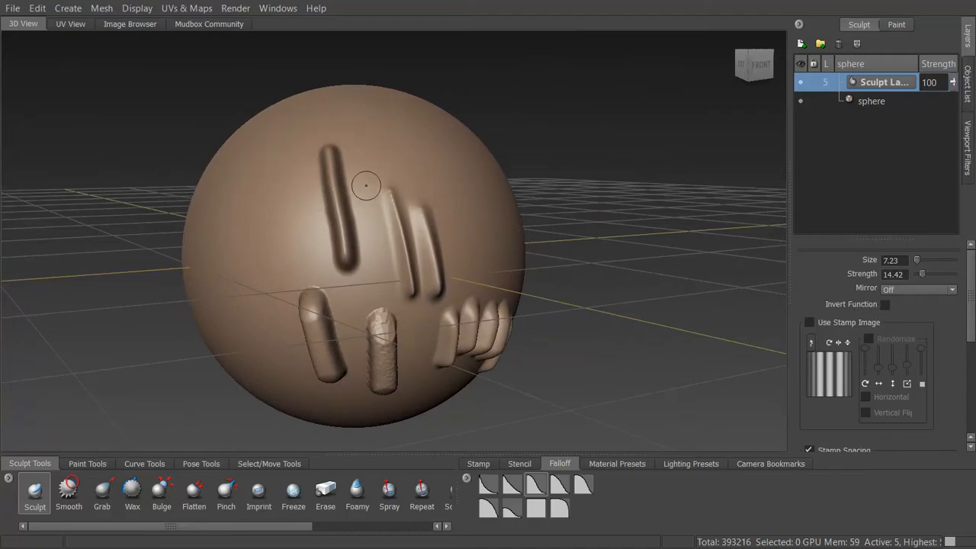
pyautogui.moveTo(291, 159); pyautogui.dragTo(308, 250)
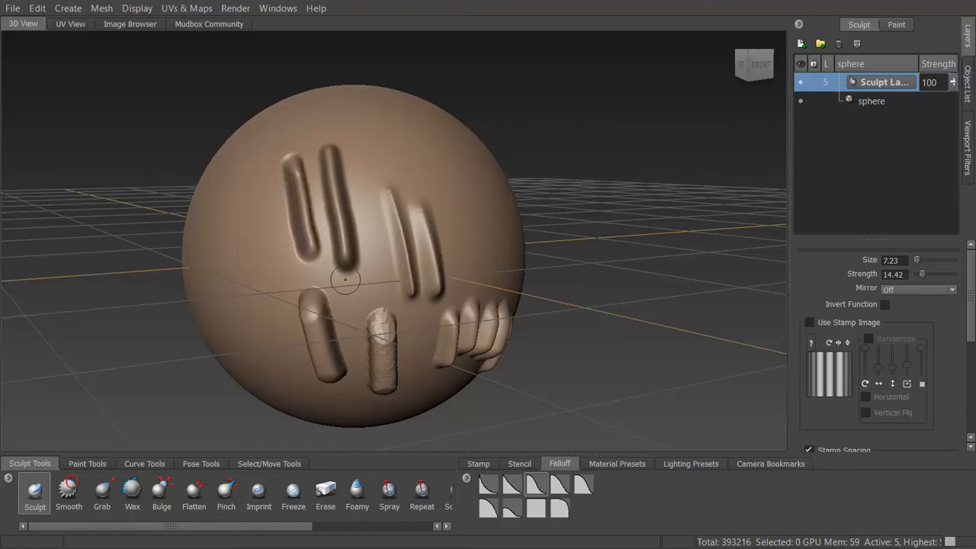
pyautogui.moveTo(356, 291)
pyautogui.keyDown('alt'); pyautogui.mouseDown()
pyautogui.moveTo(388, 286)
pyautogui.moveTo(429, 235)
pyautogui.moveTo(352, 261)
pyautogui.mouseUp(); pyautogui.keyUp('alt')
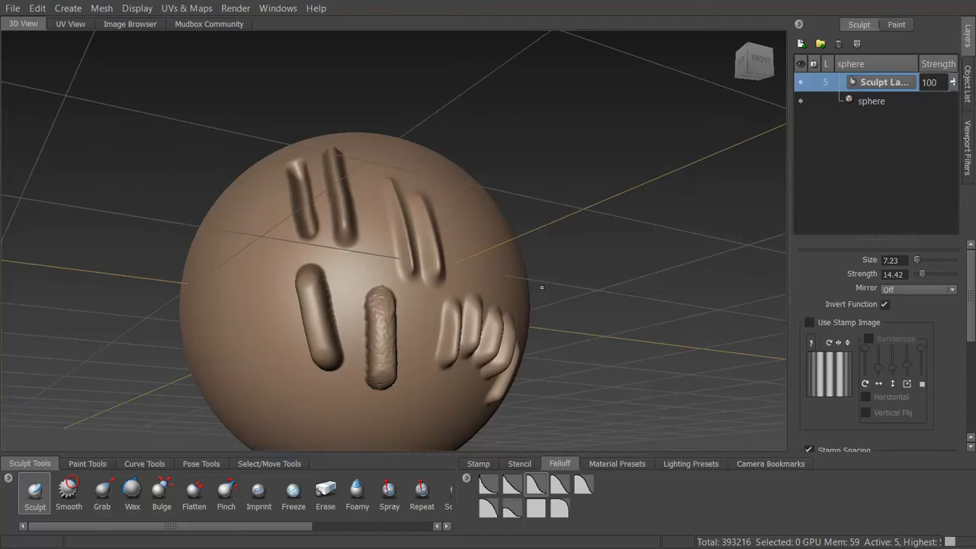
# - Try two neighbouring strokes on a clear upper area of the sphere with Invert Function enabled, and undo both
pyautogui.moveTo(259, 207)
pyautogui.keyDown('alt'); pyautogui.mouseDown()
pyautogui.moveTo(240, 259)
pyautogui.moveTo(191, 276)
pyautogui.mouseUp(); pyautogui.keyUp('alt')
pyautogui.moveTo(455, 130); pyautogui.dragTo(467, 206)
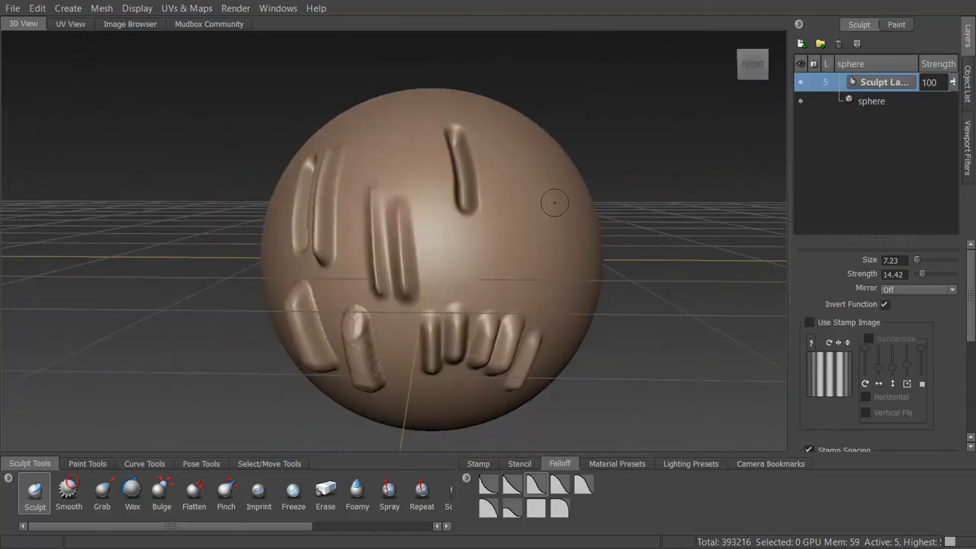
pyautogui.moveTo(493, 135); pyautogui.dragTo(506, 221)
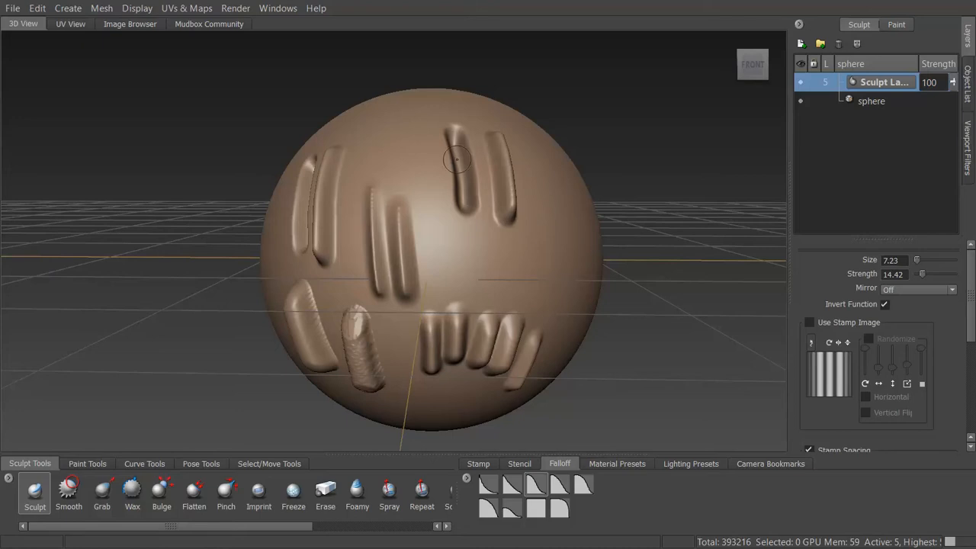
pyautogui.hotkey('ctrl', 'z')
pyautogui.hotkey('ctrl', 'z')
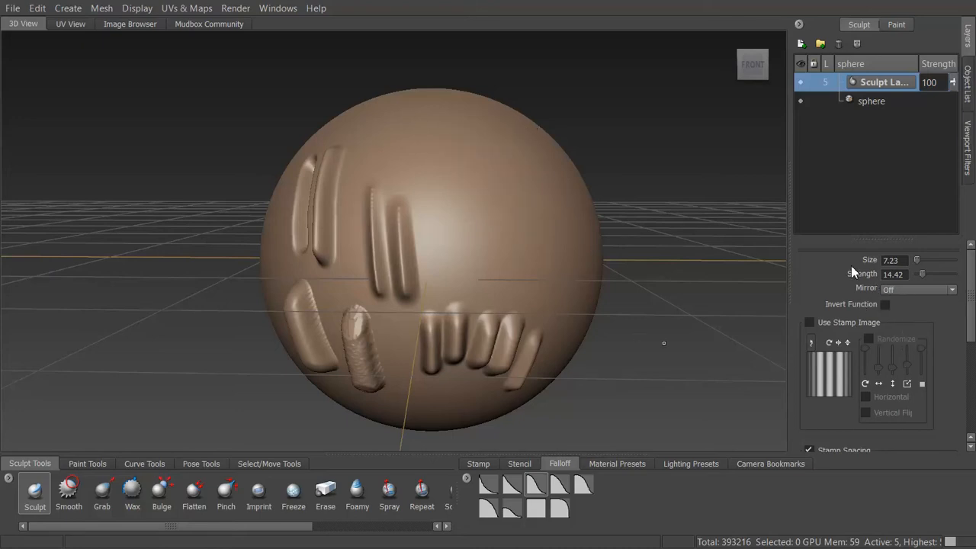
# - Set brush mirroring to X, sculpt a spiral stroke on the sphere's upper front, and undo it
pyautogui.click(890, 290)
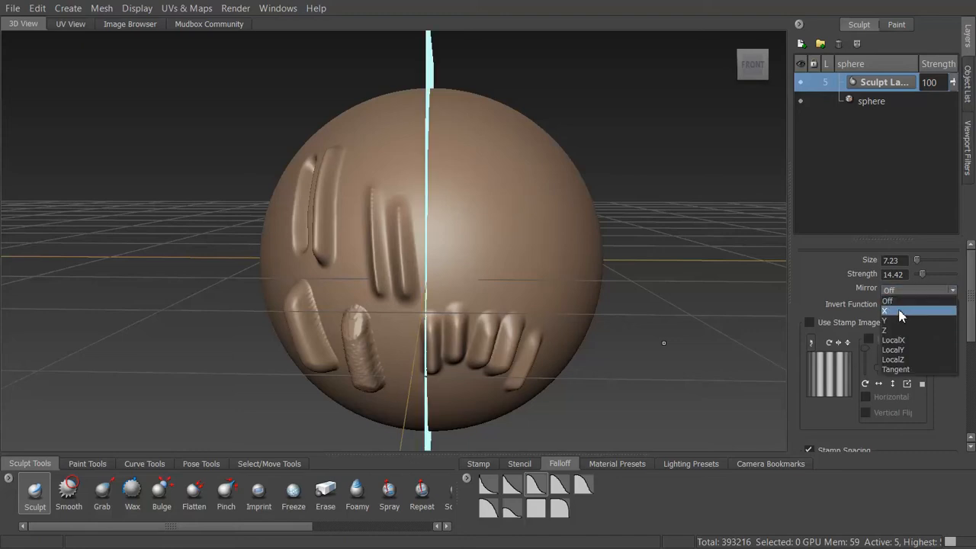
pyautogui.click(900, 312)
pyautogui.moveTo(495, 139)
pyautogui.mouseDown()
pyautogui.moveTo(503, 171)
pyautogui.moveTo(478, 177)
pyautogui.moveTo(466, 127)
pyautogui.moveTo(494, 107)
pyautogui.moveTo(536, 143)
pyautogui.moveTo(541, 209)
pyautogui.mouseUp()
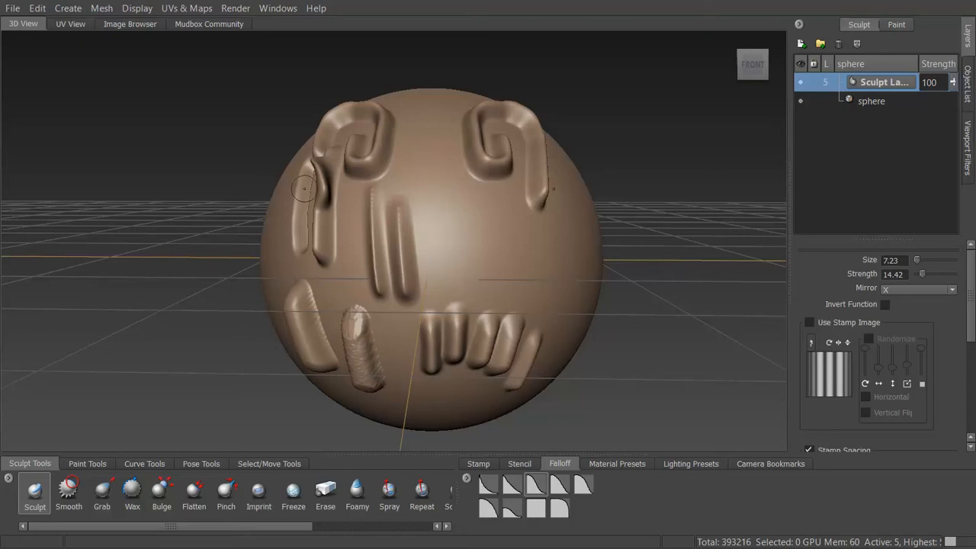
pyautogui.hotkey('ctrl', 'z')
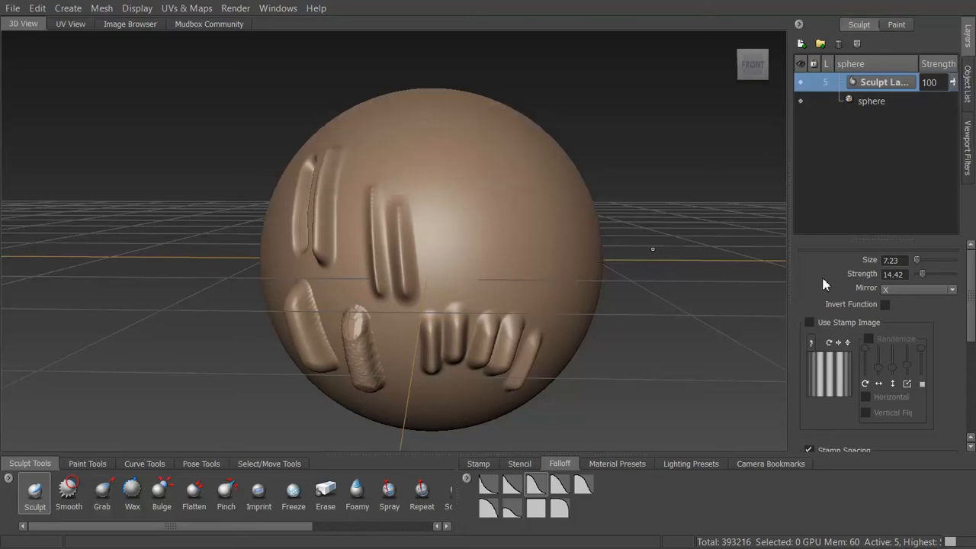
# - Set brush mirroring to Y, sculpt a zigzag stroke across the sphere's upper front, and undo it
pyautogui.click(898, 289)
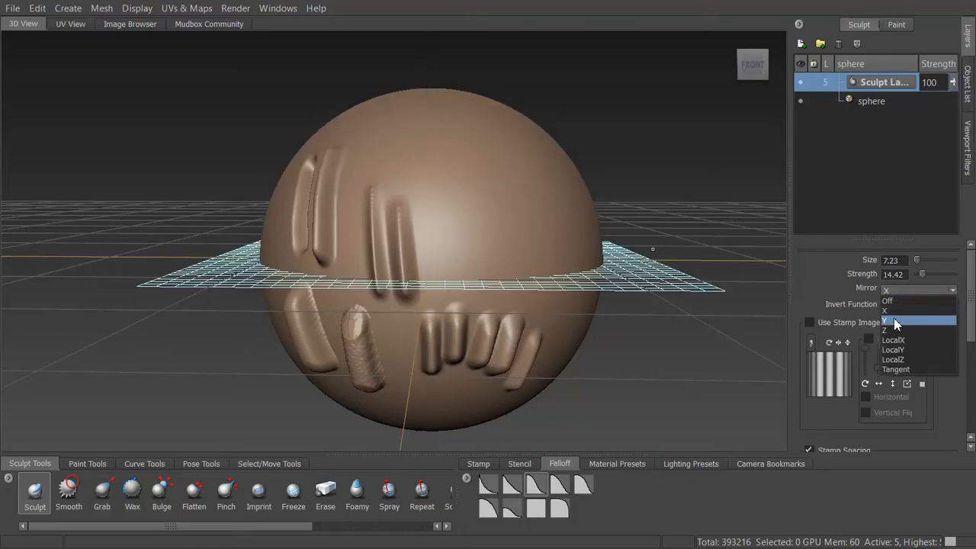
pyautogui.click(896, 321)
pyautogui.moveTo(484, 211)
pyautogui.mouseDown()
pyautogui.moveTo(538, 217)
pyautogui.moveTo(571, 204)
pyautogui.moveTo(488, 153)
pyautogui.moveTo(420, 224)
pyautogui.moveTo(458, 259)
pyautogui.moveTo(456, 203)
pyautogui.mouseUp()
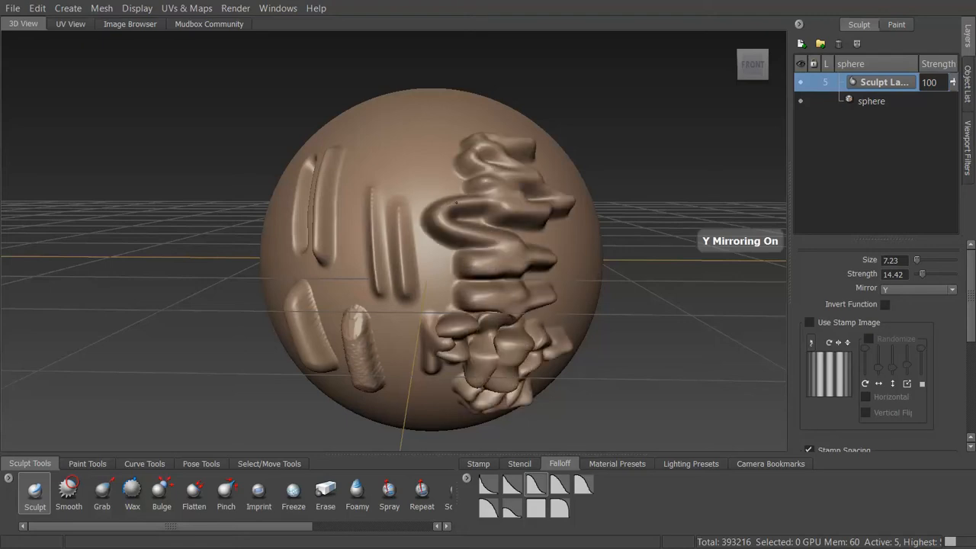
pyautogui.hotkey('ctrl', 'z')
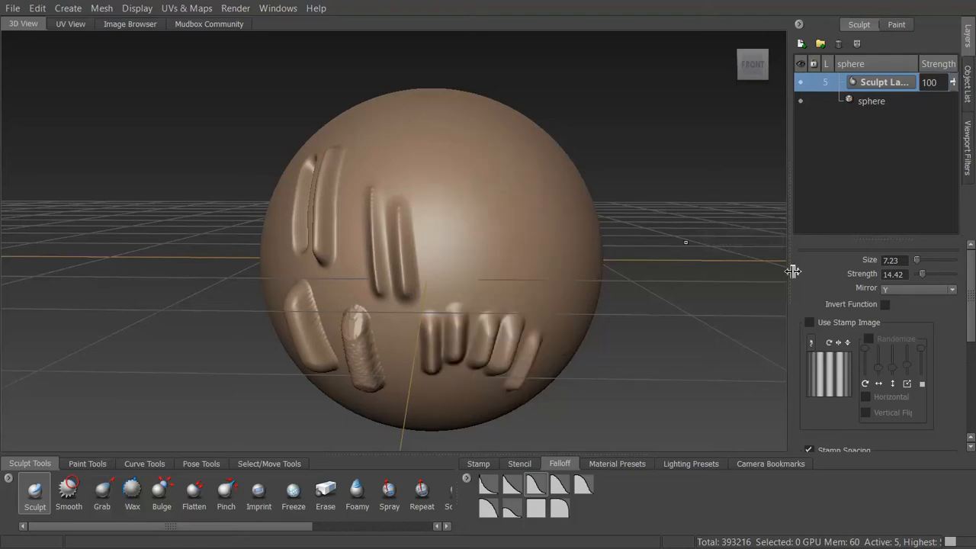
# - Set brush mirroring to Z, sculpt a test stroke on the side of the sphere, and undo it
pyautogui.click(908, 289)
pyautogui.click(885, 324)
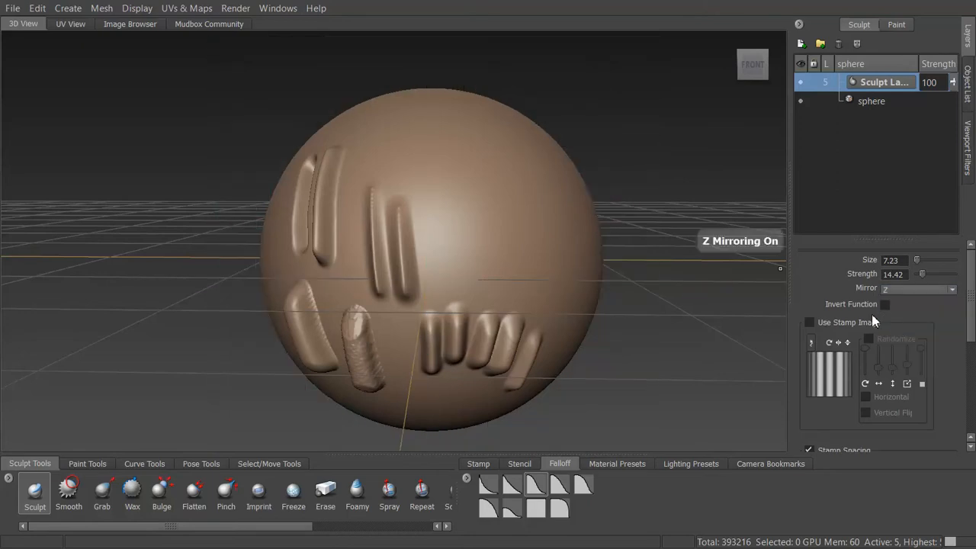
pyautogui.moveTo(533, 191)
pyautogui.keyDown('alt'); pyautogui.mouseDown()
pyautogui.moveTo(549, 183)
pyautogui.moveTo(457, 143)
pyautogui.mouseUp(); pyautogui.keyUp('alt')
pyautogui.moveTo(532, 133)
pyautogui.mouseDown()
pyautogui.moveTo(525, 179)
pyautogui.moveTo(482, 246)
pyautogui.moveTo(466, 145)
pyautogui.mouseUp()
pyautogui.moveTo(420, 179)
pyautogui.keyDown('alt'); pyautogui.mouseDown()
pyautogui.moveTo(440, 207)
pyautogui.moveTo(583, 212)
pyautogui.mouseUp(); pyautogui.keyUp('alt')
pyautogui.hotkey('ctrl', 'z')
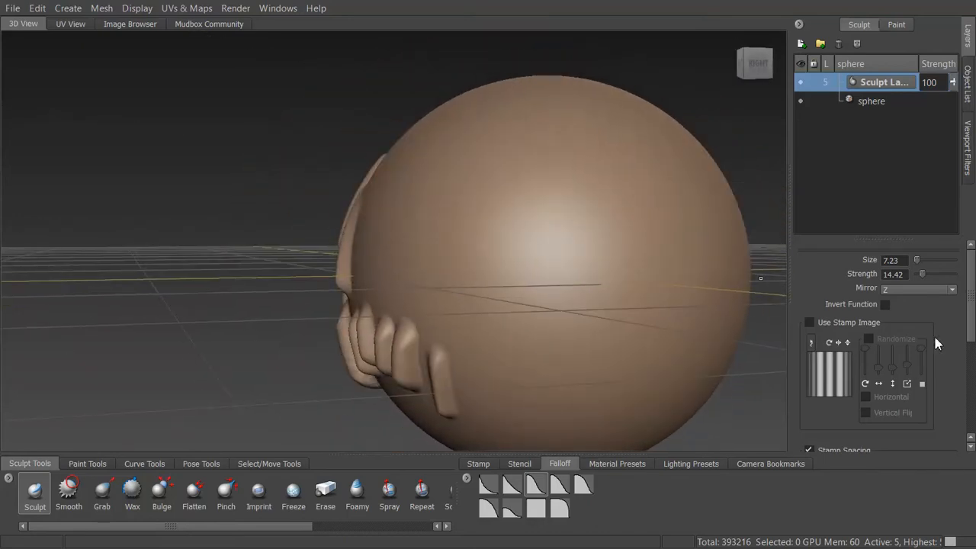
# - Look over the available mirror options and their preview planes for the Sculpt brush
pyautogui.click(900, 288)
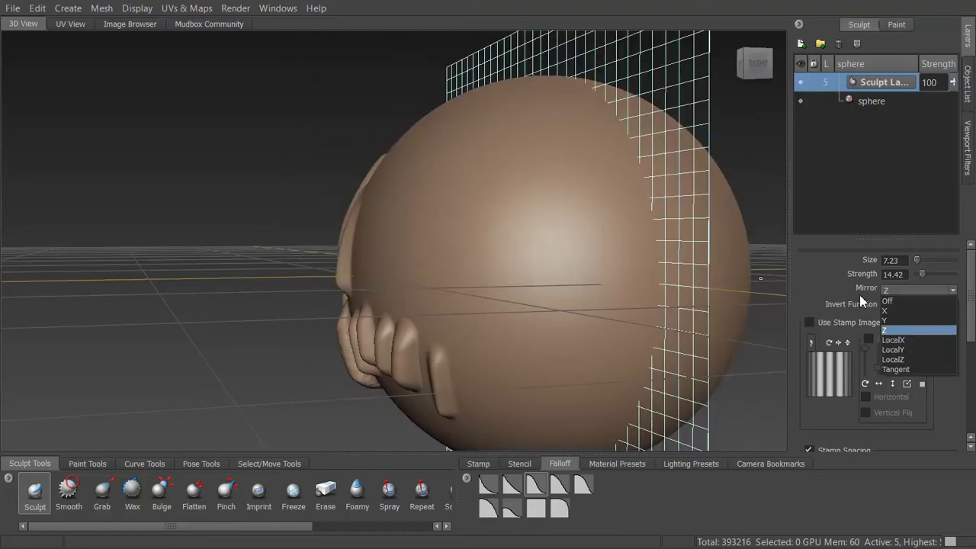
pyautogui.click(872, 303)
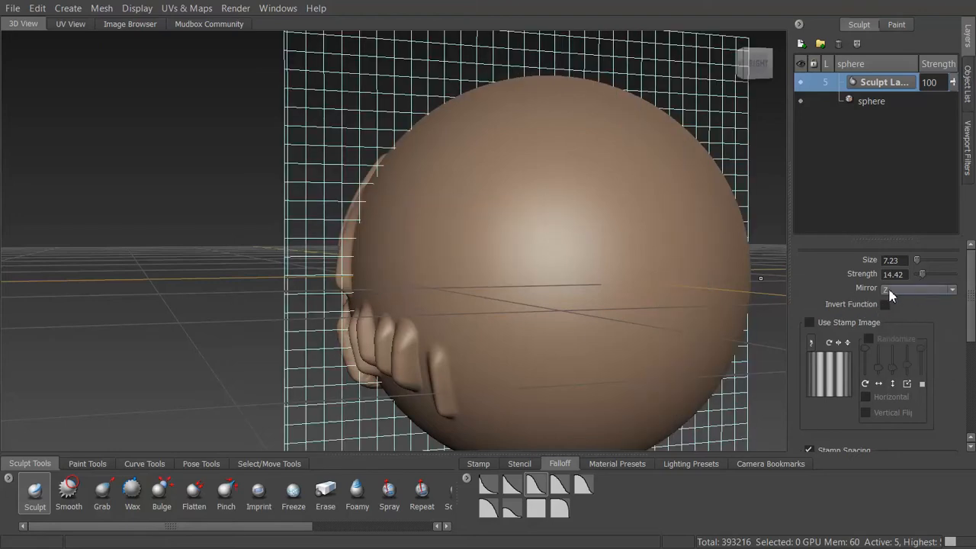
# - Turn off mirroring for the Sculpt brush and return to the front view of the sphere
pyautogui.click(891, 291)
pyautogui.click(892, 301)
pyautogui.keyDown('alt'); pyautogui.moveTo(598, 209); pyautogui.dragTo(671, 198); pyautogui.keyUp('alt')
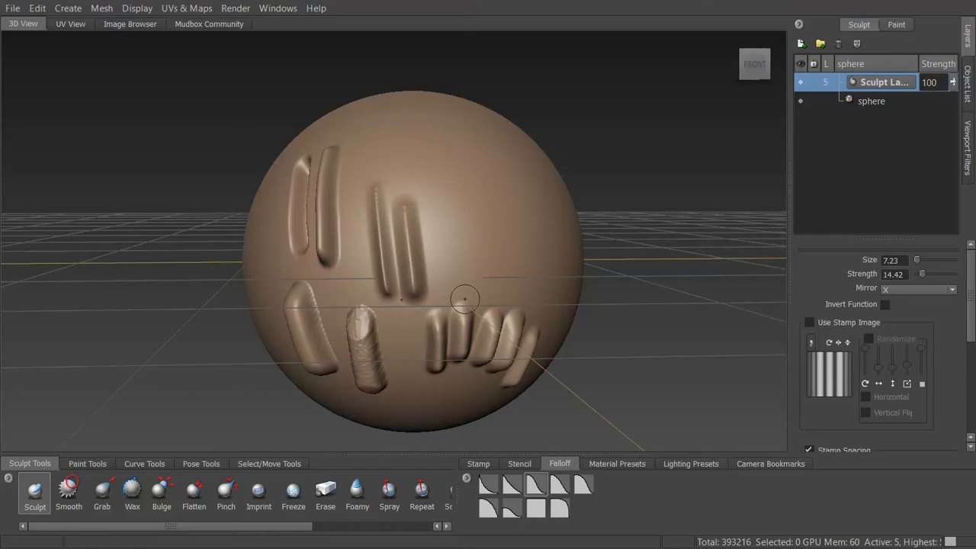
pyautogui.click(893, 290)
pyautogui.click(893, 299)
# - Look over the Sculpt brush's remaining settings down to its falloff curve
pyautogui.moveTo(972, 328); pyautogui.dragTo(972, 419)
pyautogui.click(802, 421)
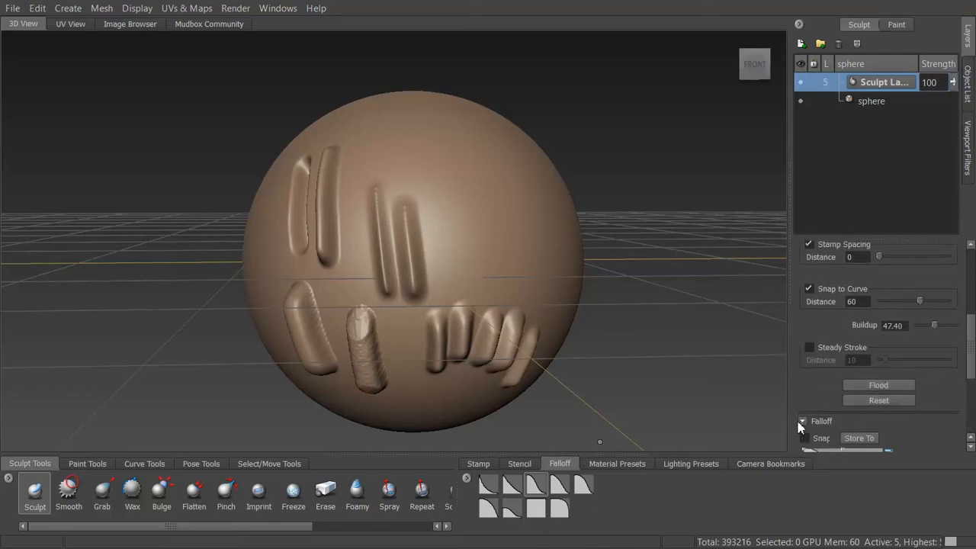
pyautogui.moveTo(972, 350); pyautogui.dragTo(972, 393)
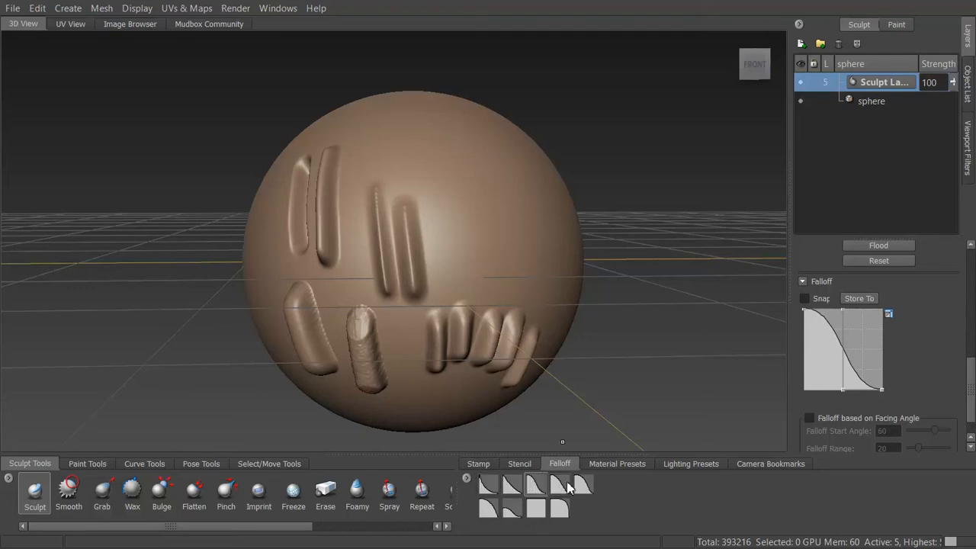
pyautogui.scroll(10, 866, 352)
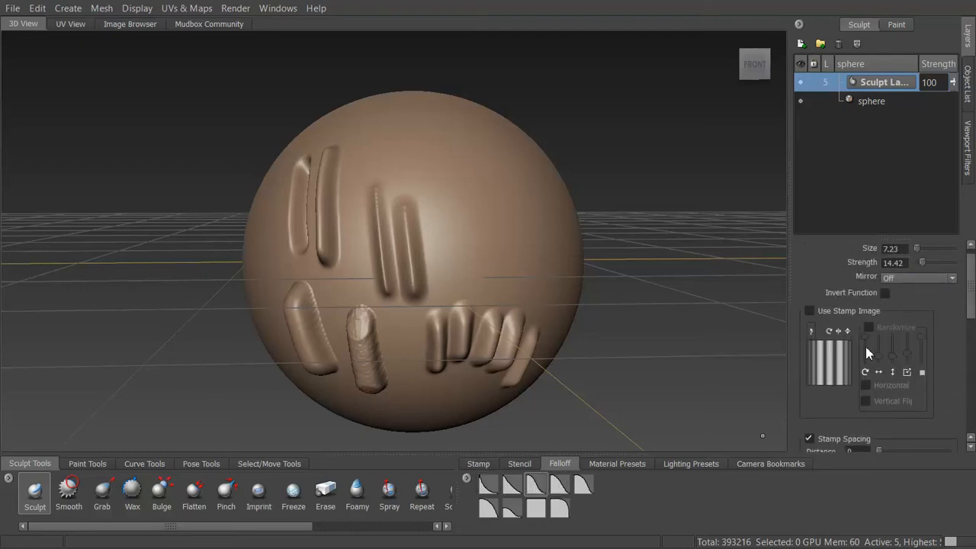
# - Choose the grid-pattern stamp, enlarge the brush to size 36.53, and sculpt a long vertical stroke on the side of the sphere
pyautogui.click(479, 464)
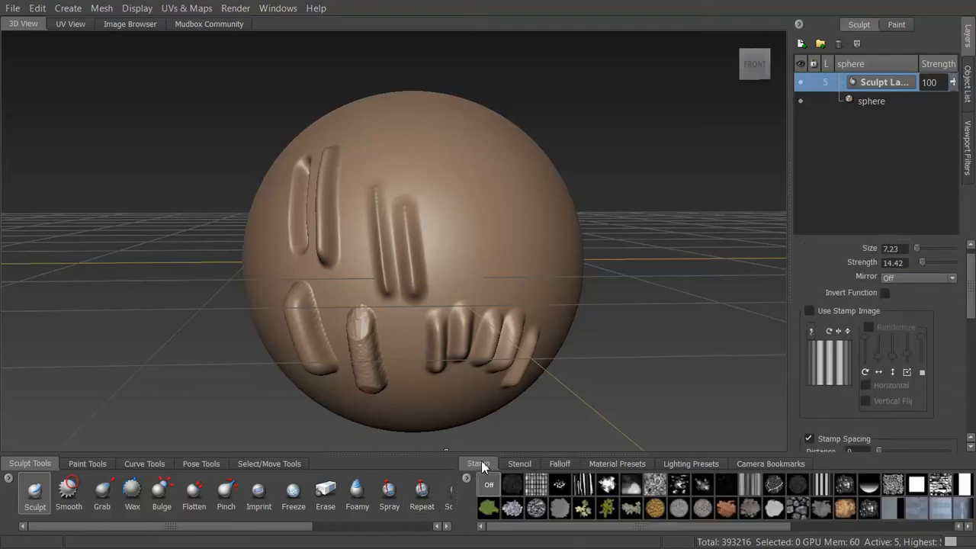
pyautogui.click(512, 484)
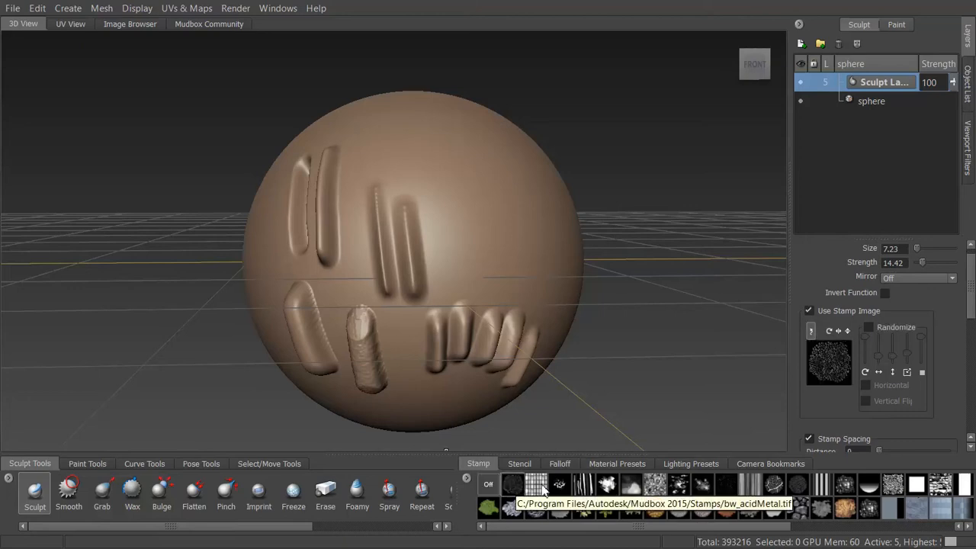
pyautogui.click(545, 487)
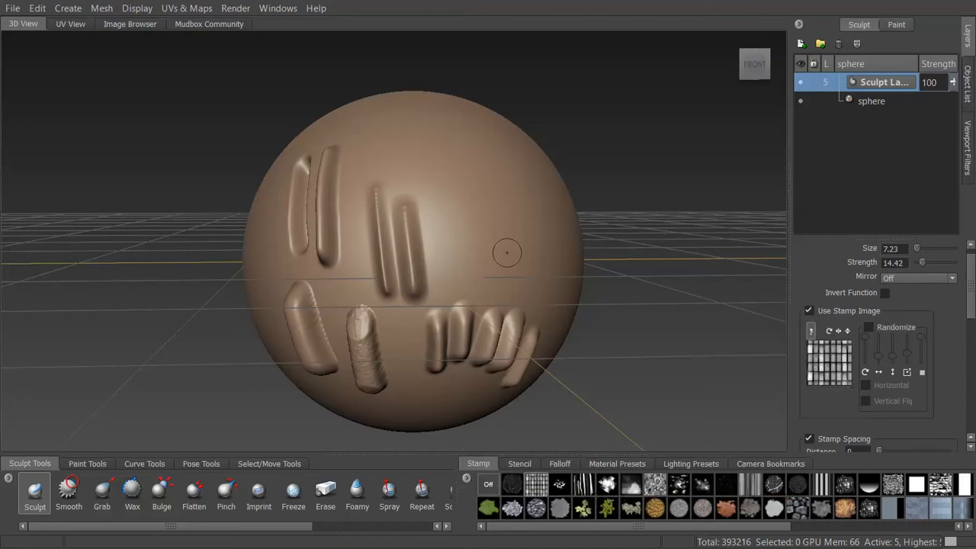
pyautogui.moveTo(507, 252)
pyautogui.keyDown('alt'); pyautogui.mouseDown()
pyautogui.moveTo(462, 247)
pyautogui.moveTo(503, 229)
pyautogui.moveTo(523, 157)
pyautogui.moveTo(513, 162)
pyautogui.moveTo(533, 255)
pyautogui.mouseUp(); pyautogui.keyUp('alt')
pyautogui.keyDown('alt'); pyautogui.moveTo(546, 316); pyautogui.dragTo(485, 335); pyautogui.keyUp('alt')
pyautogui.hotkey('ctrl', 'z')
pyautogui.moveTo(575, 153)
pyautogui.mouseDown()
pyautogui.moveTo(614, 229)
pyautogui.moveTo(610, 335)
pyautogui.mouseUp()
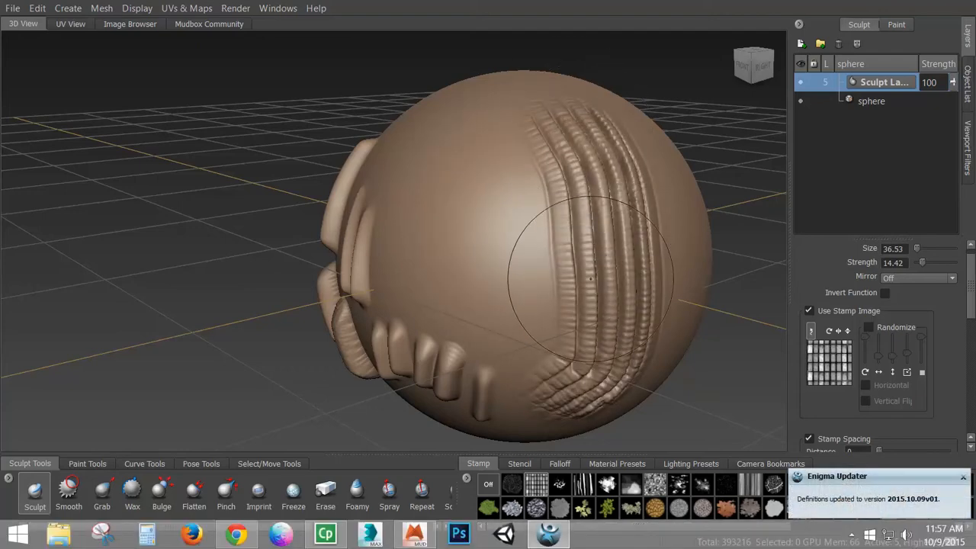
pyautogui.click(966, 480)
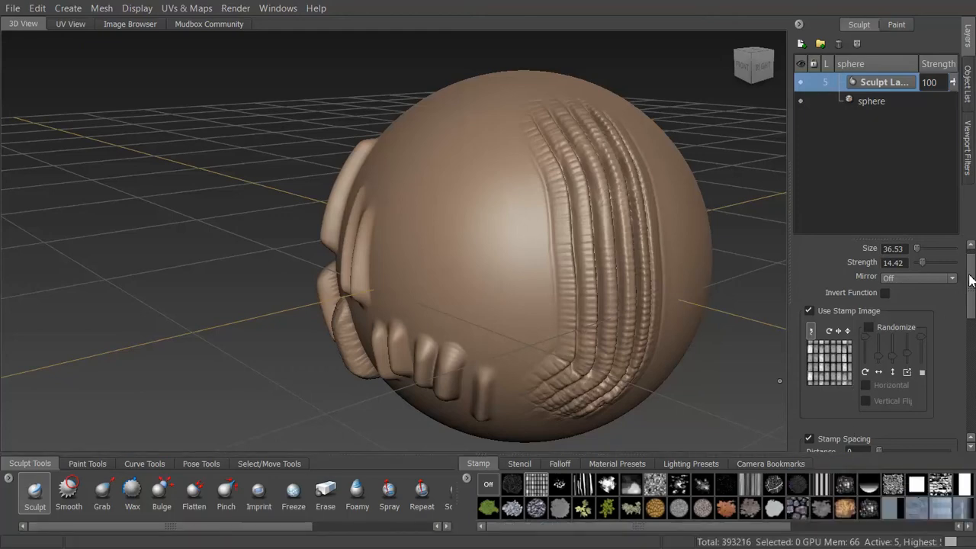
# - Set the stamp spacing distance to 54 and sculpt a vertical stroke between the first stamp stroke and the sphere's front
pyautogui.scroll(-2, 885, 416)
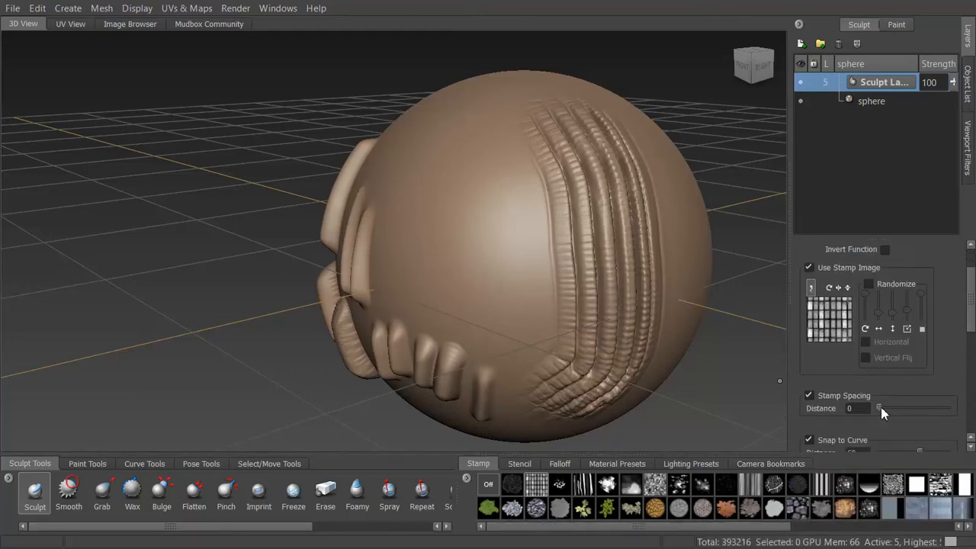
pyautogui.moveTo(879, 408); pyautogui.dragTo(917, 415)
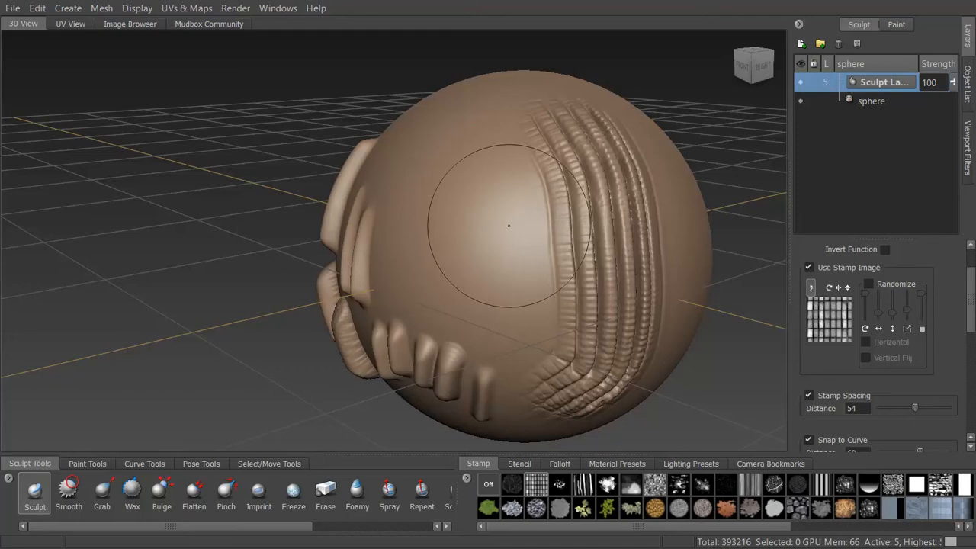
pyautogui.moveTo(452, 169)
pyautogui.mouseDown()
pyautogui.moveTo(480, 194)
pyautogui.moveTo(517, 331)
pyautogui.moveTo(446, 177)
pyautogui.moveTo(403, 224)
pyautogui.moveTo(411, 218)
pyautogui.mouseUp()
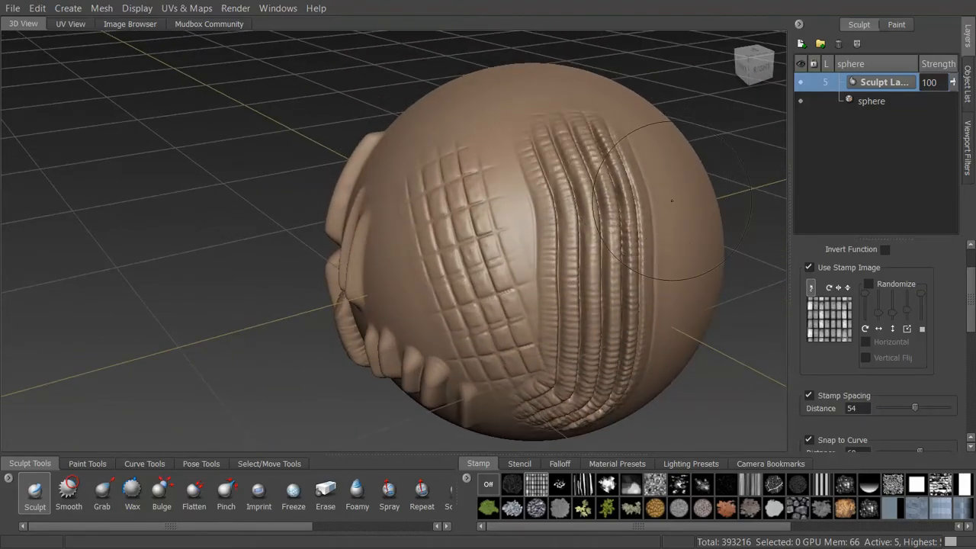
# - Rotate the grid stamp clockwise twice, sculpting a vertical stroke on a clear part of the sphere's side after each rotation
pyautogui.click(830, 290)
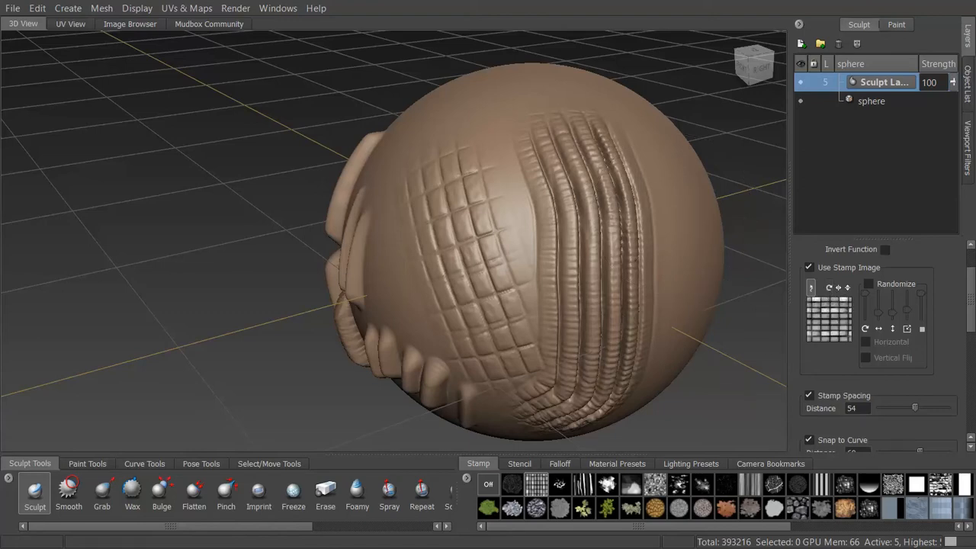
pyautogui.keyDown('alt'); pyautogui.moveTo(671, 301); pyautogui.dragTo(536, 249); pyautogui.keyUp('alt')
pyautogui.moveTo(594, 116)
pyautogui.mouseDown()
pyautogui.moveTo(584, 214)
pyautogui.moveTo(600, 401)
pyautogui.mouseUp()
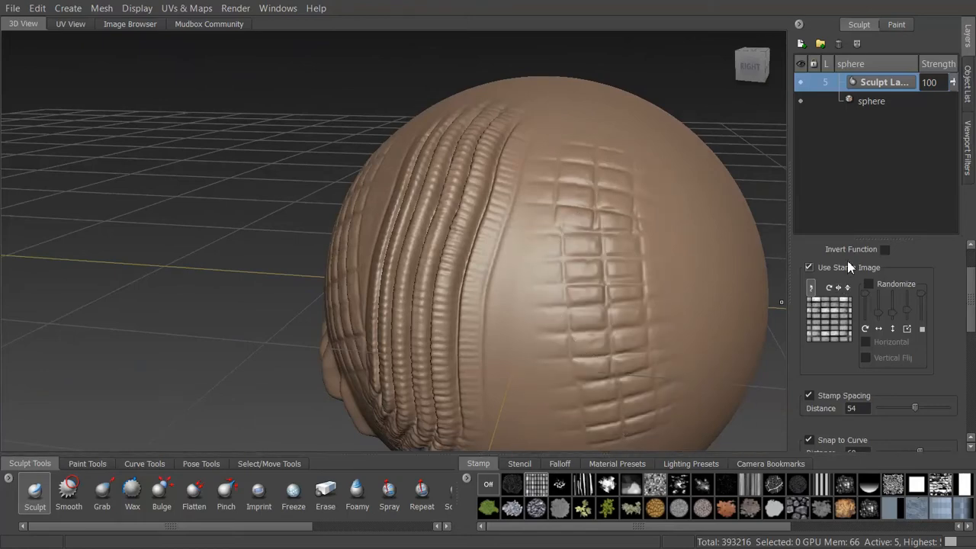
pyautogui.click(830, 291)
pyautogui.keyDown('alt'); pyautogui.moveTo(618, 305); pyautogui.dragTo(551, 295); pyautogui.keyUp('alt')
pyautogui.moveTo(617, 186); pyautogui.dragTo(624, 338)
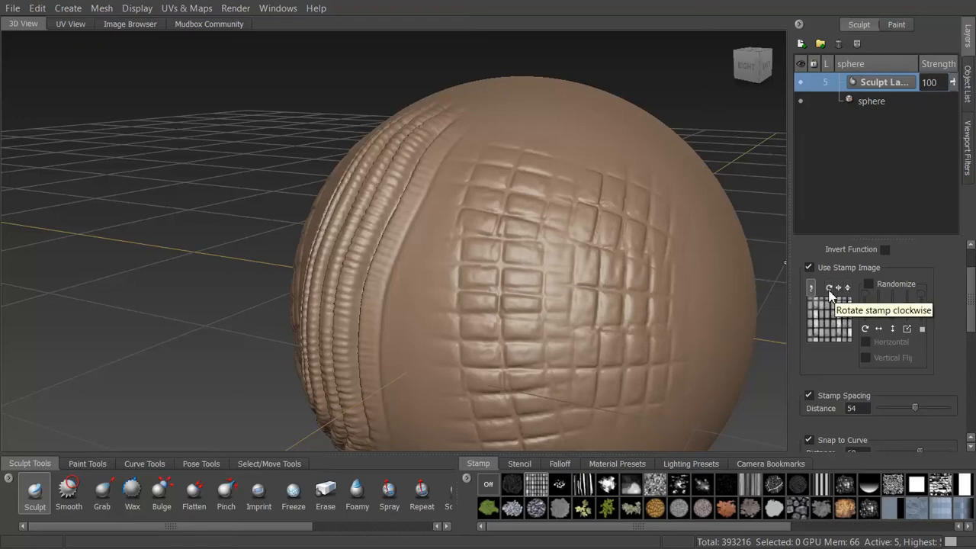
# - Turn on stamp randomization and sculpt a vertical grid stroke on the back of the sphere
pyautogui.click(868, 284)
pyautogui.keyDown('alt'); pyautogui.moveTo(665, 276); pyautogui.dragTo(595, 266, button='right'); pyautogui.keyUp('alt')
pyautogui.keyDown('alt'); pyautogui.moveTo(595, 267); pyautogui.dragTo(475, 281); pyautogui.keyUp('alt')
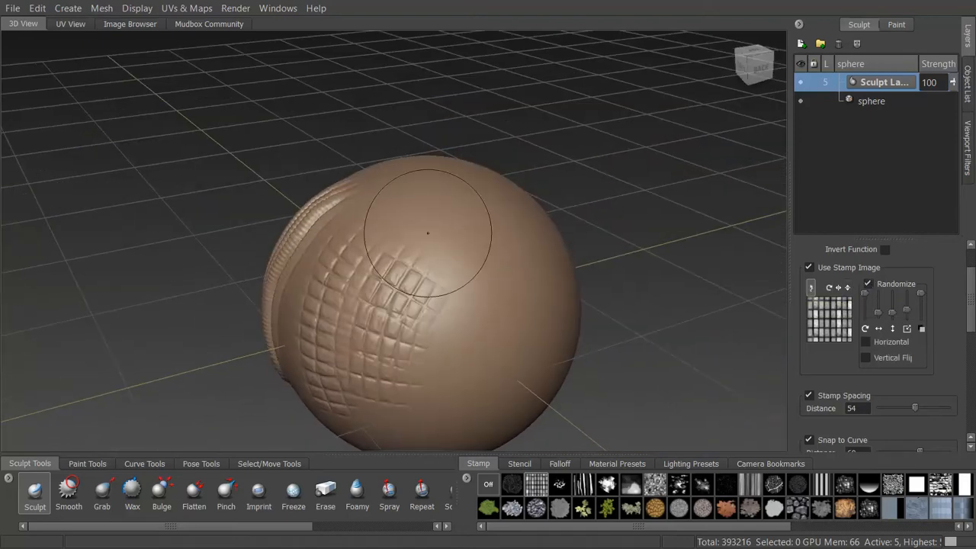
pyautogui.moveTo(458, 242); pyautogui.dragTo(494, 422)
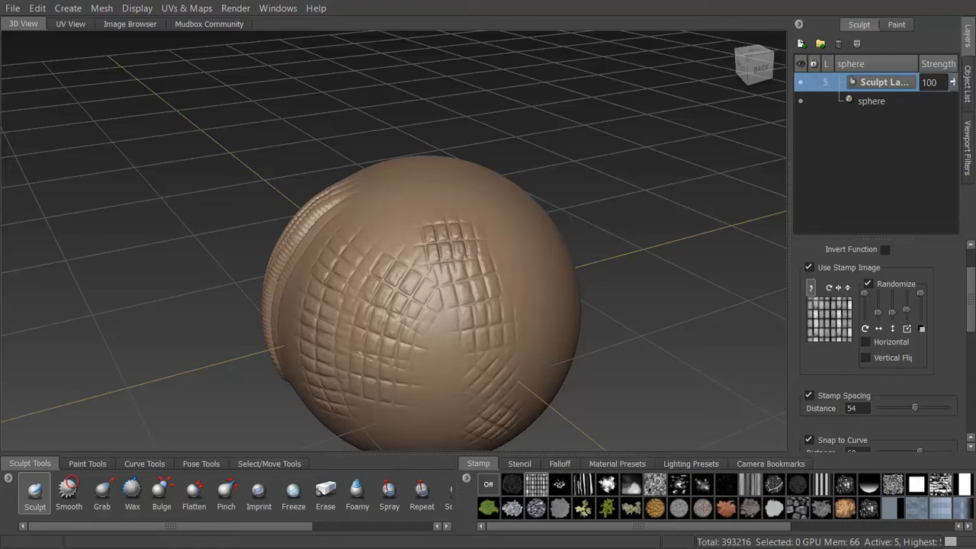
# - Lower the stamp's rotation randomization to its minimum and sculpt another vertical stroke on the back of the sphere
pyautogui.keyDown('alt'); pyautogui.moveTo(471, 297); pyautogui.dragTo(403, 191); pyautogui.keyUp('alt')
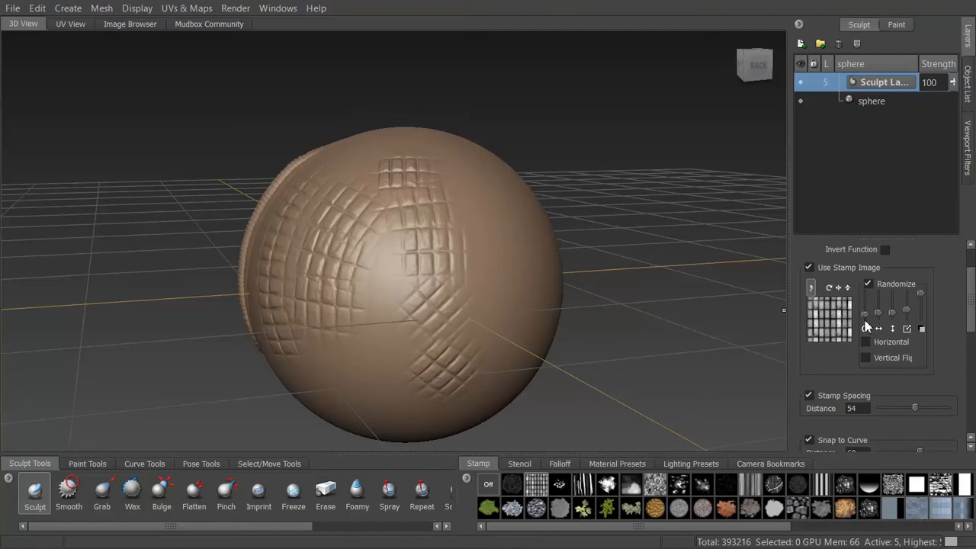
pyautogui.keyDown('alt'); pyautogui.moveTo(353, 207); pyautogui.dragTo(315, 204); pyautogui.keyUp('alt')
pyautogui.moveTo(339, 257); pyautogui.dragTo(374, 412)
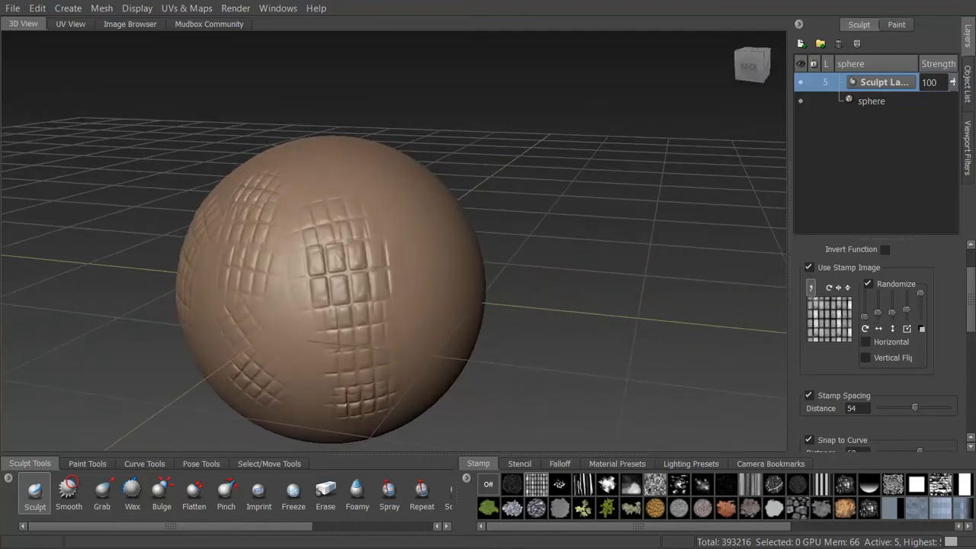
# - Undo all the grid stamp strokes on the side and back of the sphere
pyautogui.hotkey('ctrl', 'z')
pyautogui.hotkey('ctrl', 'z')
pyautogui.hotkey('ctrl', 'z')
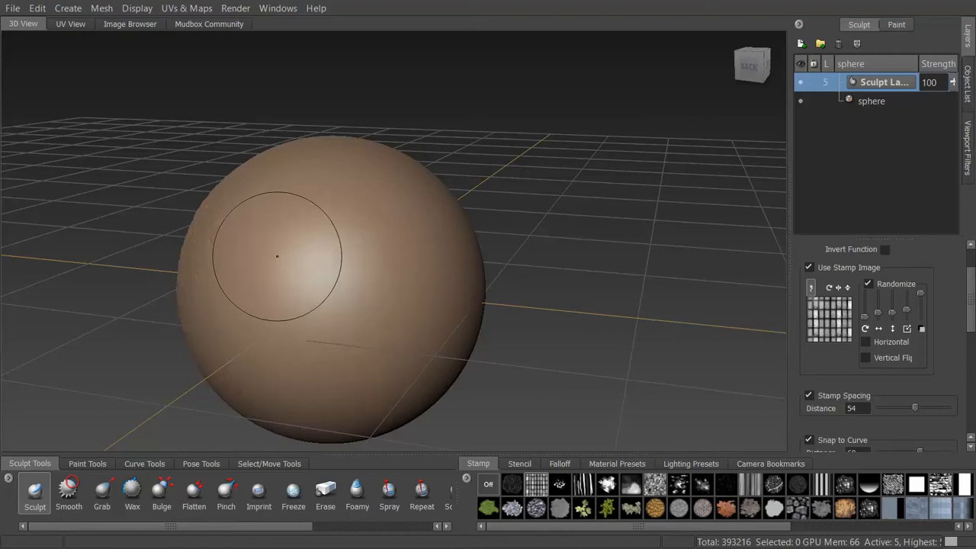
pyautogui.keyDown('alt'); pyautogui.moveTo(247, 251); pyautogui.dragTo(393, 233); pyautogui.keyUp('alt')
pyautogui.hotkey('ctrl', 'z')
pyautogui.keyDown('alt'); pyautogui.moveTo(463, 224); pyautogui.dragTo(425, 251); pyautogui.keyUp('alt')
pyautogui.hotkey('ctrl', 'z')
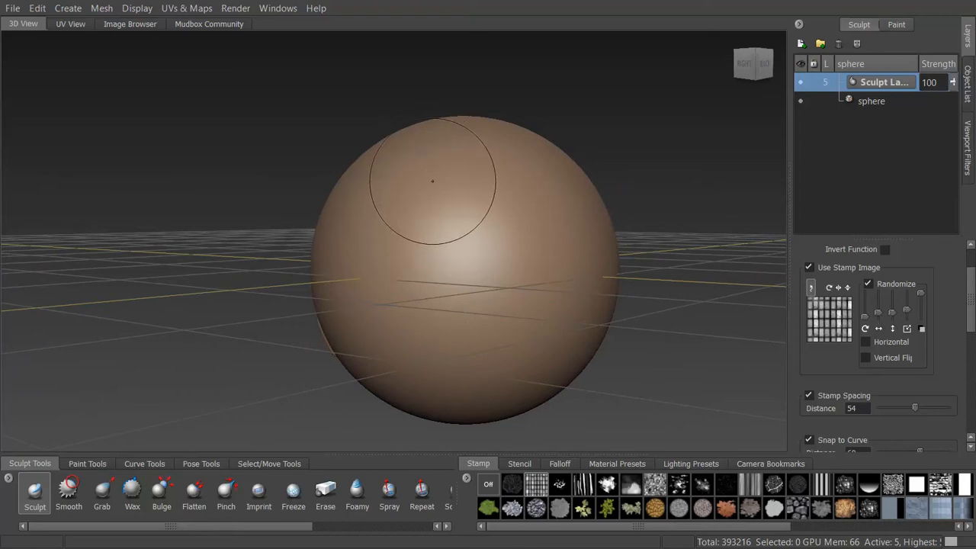
# - Reduce the brush size to under half and sculpt a vertical grid stamp stroke on the cleared side of the sphere
pyautogui.press('[')
pyautogui.press('[')
pyautogui.press('[')
pyautogui.press('[')
pyautogui.press('[')
pyautogui.press('[')
pyautogui.press('[')
pyautogui.press('[')
pyautogui.moveTo(436, 183); pyautogui.dragTo(436, 314)
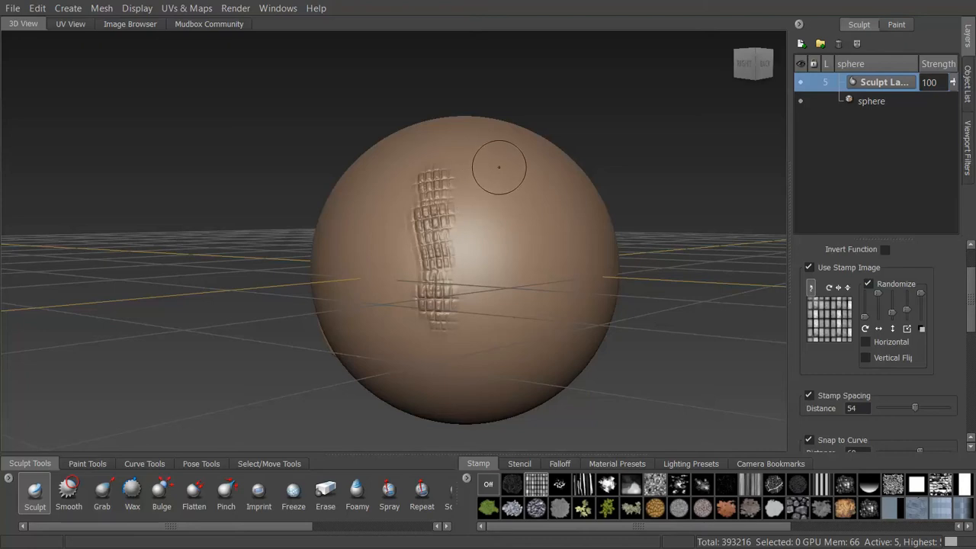
# - Set horizontal stamp randomization to its maximum, sculpt scattered vertical strokes beside the previous one, and undo all the strokes
pyautogui.moveTo(500, 169); pyautogui.dragTo(509, 274)
pyautogui.moveTo(509, 336); pyautogui.dragTo(494, 350)
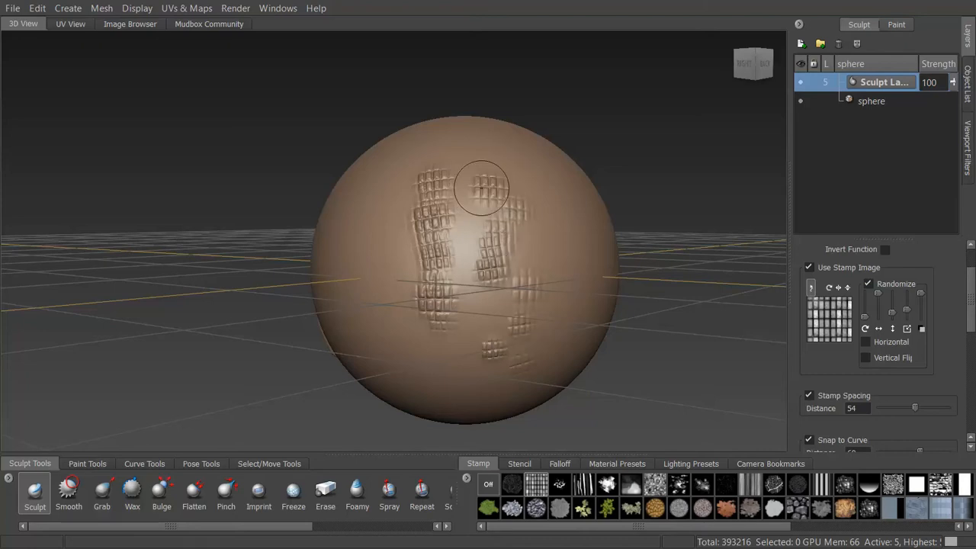
pyautogui.moveTo(504, 271)
pyautogui.mouseDown()
pyautogui.moveTo(482, 315)
pyautogui.moveTo(518, 360)
pyautogui.mouseUp()
pyautogui.hotkey('ctrl', 'z')
pyautogui.hotkey('ctrl', 'z')
pyautogui.hotkey('ctrl', 'z')
pyautogui.hotkey('ctrl', 'z')
pyautogui.hotkey('ctrl', 'z')
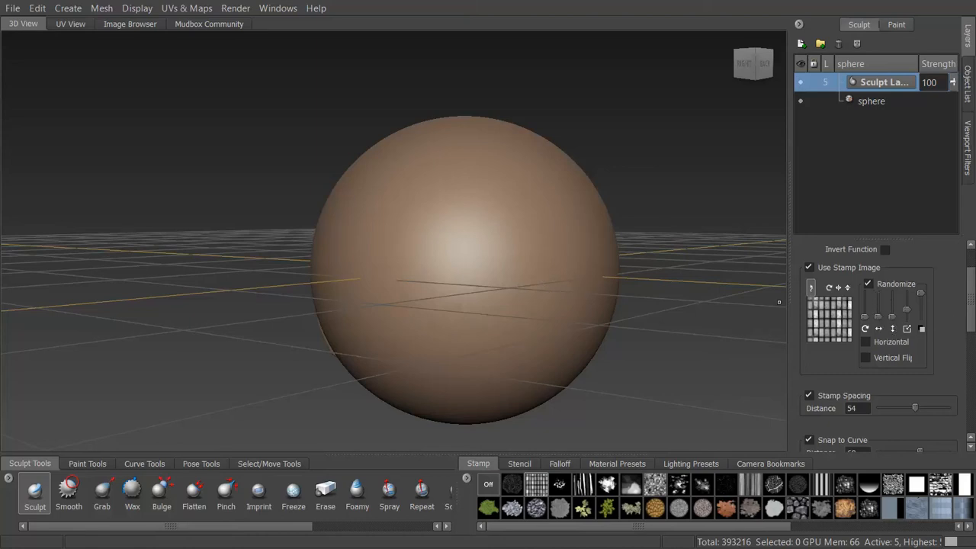
# - Sculpt a stroke with horizontal and vertical randomization at minimum and another with vertical randomization at maximum, undoing each
pyautogui.moveTo(429, 199)
pyautogui.mouseDown()
pyautogui.moveTo(444, 294)
pyautogui.moveTo(460, 309)
pyautogui.mouseUp()
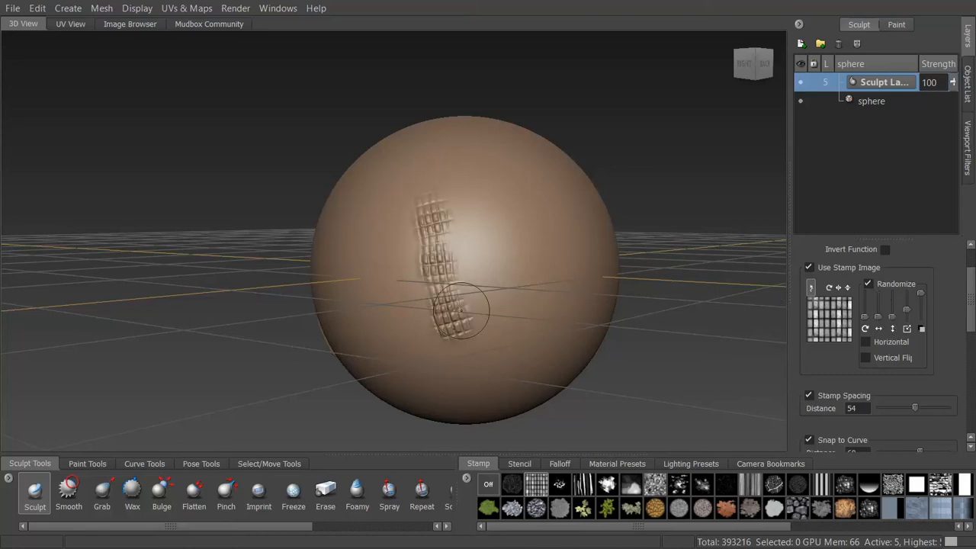
pyautogui.hotkey('ctrl', 'z')
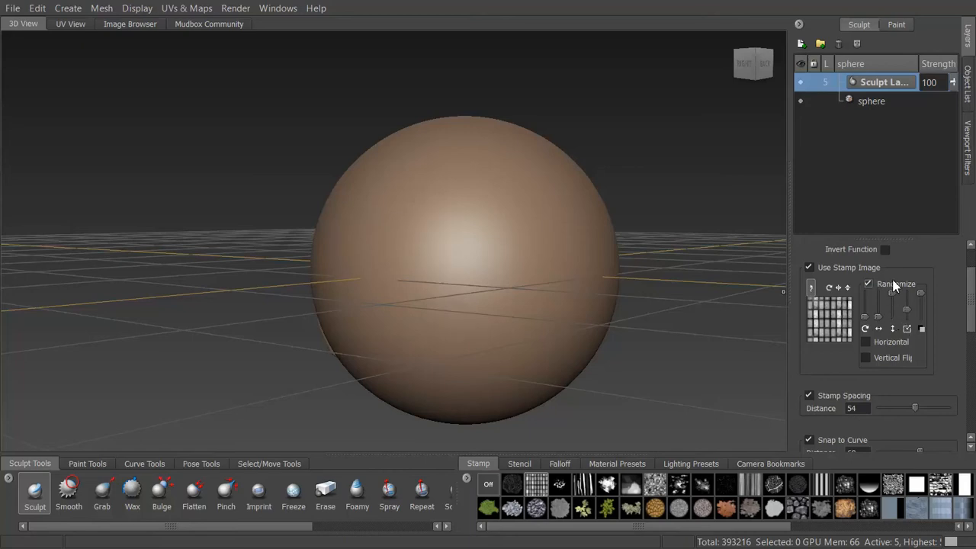
pyautogui.moveTo(460, 156); pyautogui.dragTo(465, 189)
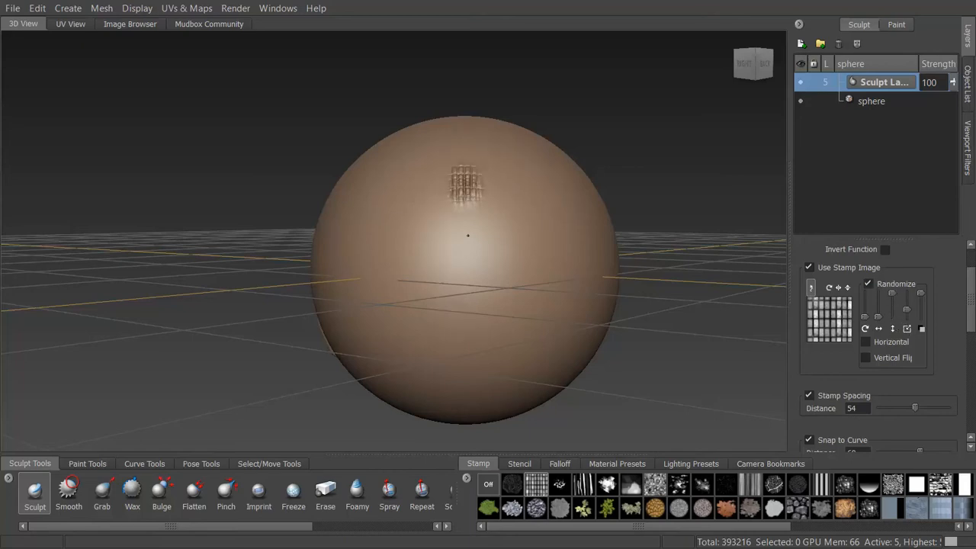
pyautogui.moveTo(467, 235); pyautogui.dragTo(486, 390)
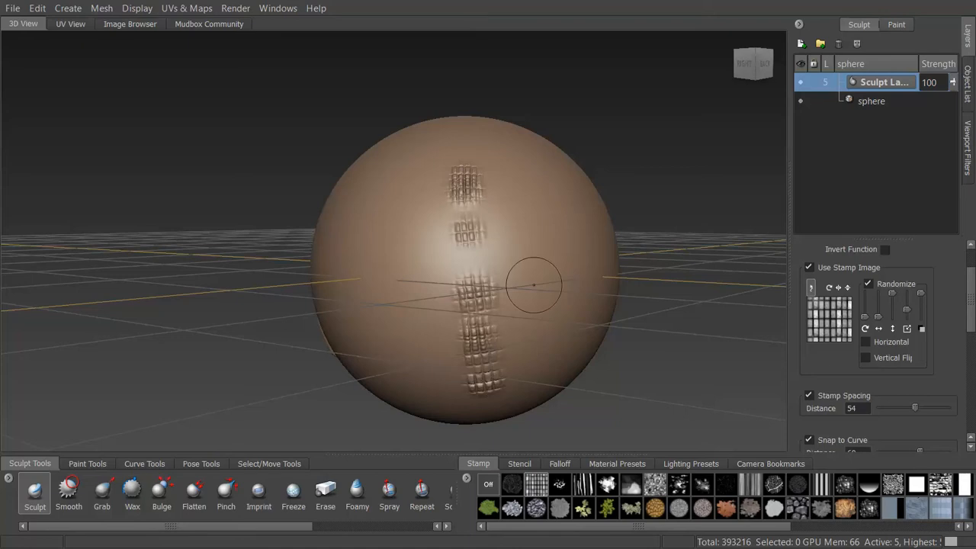
pyautogui.hotkey('ctrl', 'z')
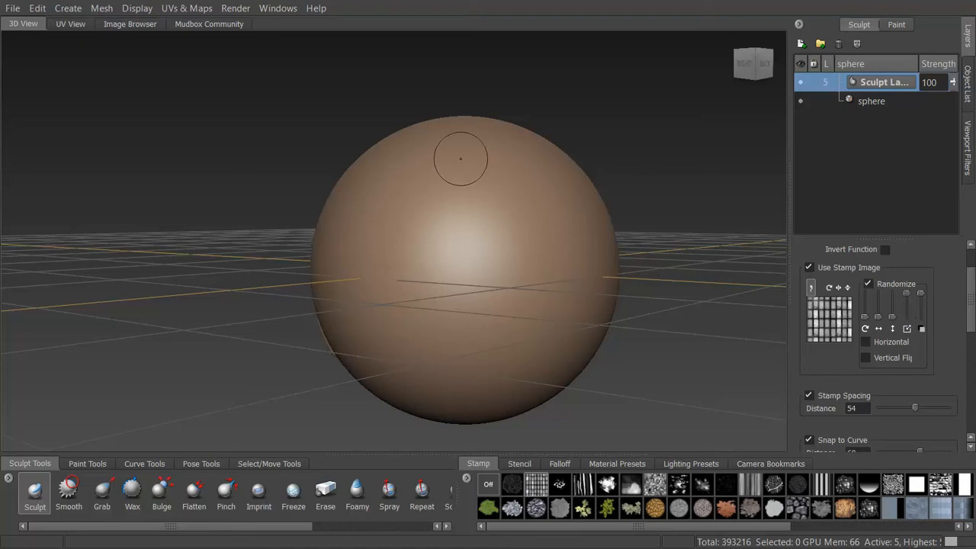
# - Sculpt a looping stroke with scale randomization at maximum and a straight one with every randomize amount at minimum, undoing each
pyautogui.moveTo(458, 157)
pyautogui.mouseDown()
pyautogui.moveTo(452, 217)
pyautogui.moveTo(469, 381)
pyautogui.moveTo(525, 274)
pyautogui.moveTo(527, 187)
pyautogui.mouseUp()
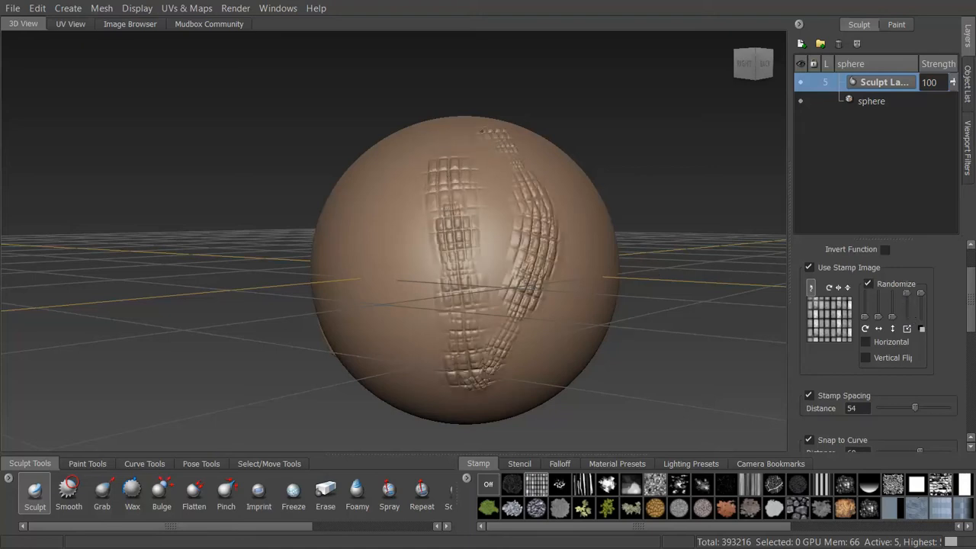
pyautogui.moveTo(485, 131)
pyautogui.mouseDown()
pyautogui.moveTo(408, 264)
pyautogui.moveTo(385, 337)
pyautogui.mouseUp()
pyautogui.hotkey('ctrl', 'z')
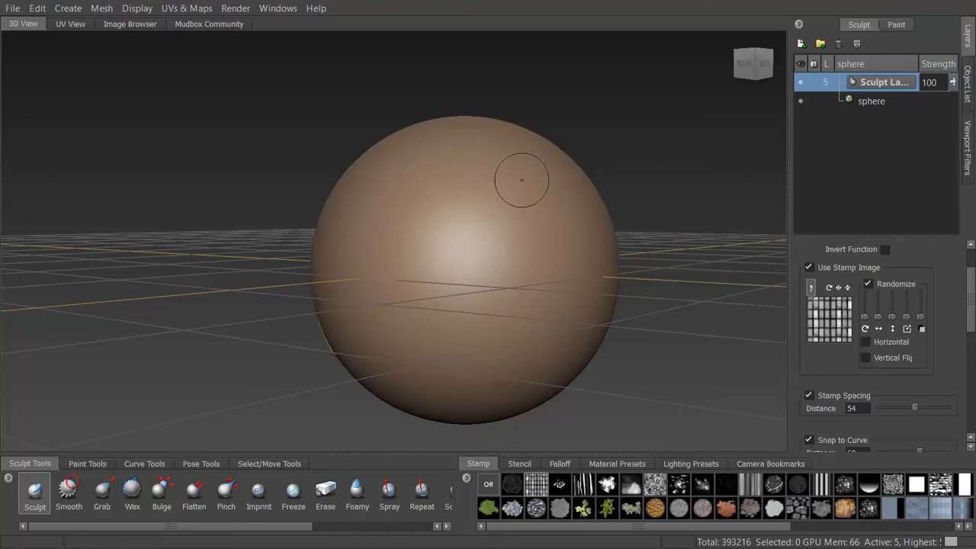
pyautogui.moveTo(474, 164); pyautogui.dragTo(476, 328)
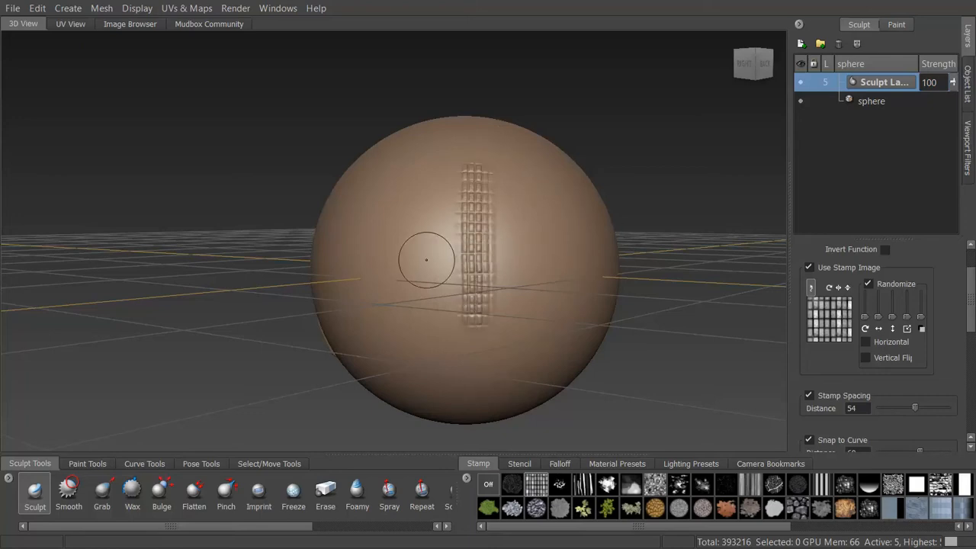
pyautogui.hotkey('ctrl', 'z')
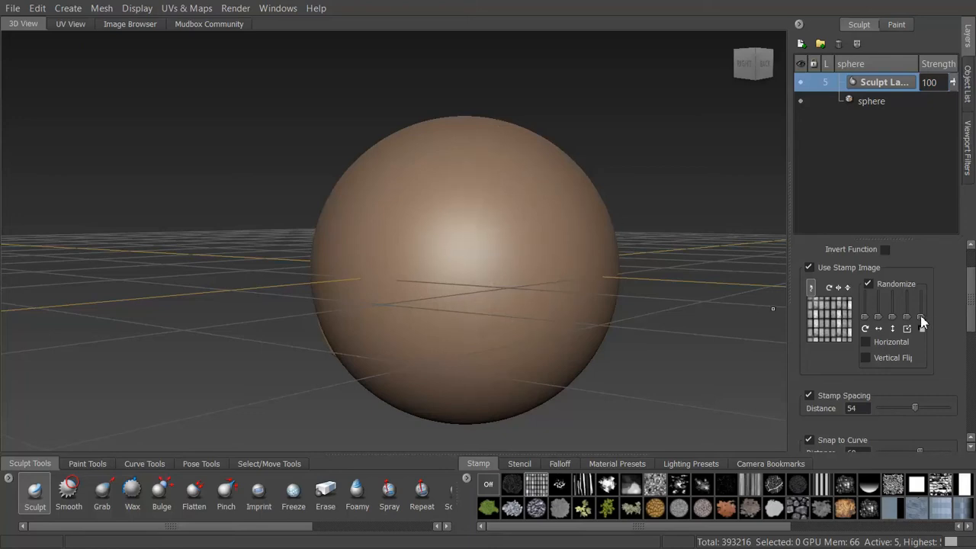
# - Set strength randomization to its maximum, sculpt a vertical stamp stroke down the sphere's side, and inspect it up close
pyautogui.moveTo(458, 167); pyautogui.dragTo(490, 373)
pyautogui.moveTo(425, 290)
pyautogui.keyDown('alt'); pyautogui.mouseDown()
pyautogui.moveTo(469, 191)
pyautogui.moveTo(546, 187)
pyautogui.moveTo(534, 175)
pyautogui.mouseUp(); pyautogui.keyUp('alt')
pyautogui.scroll(3, 546, 187)
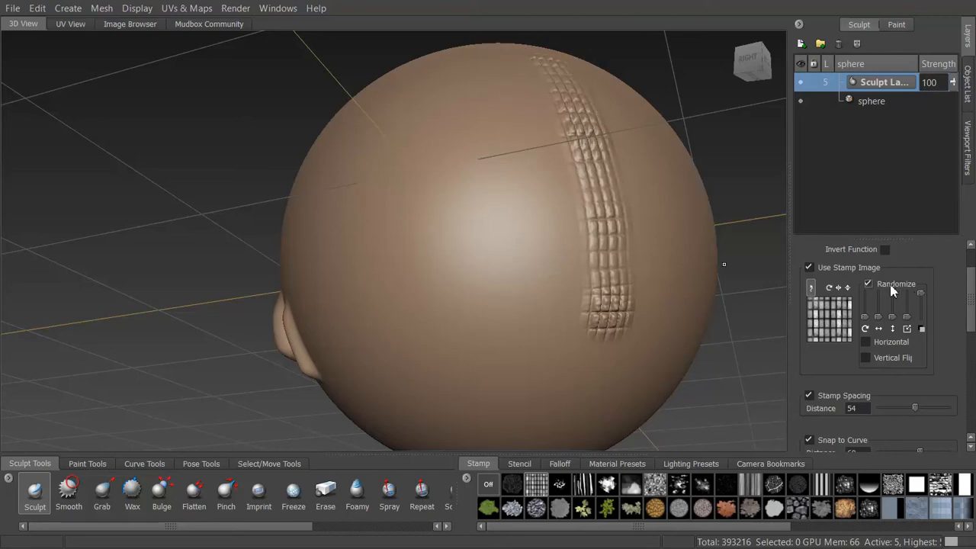
# - Turn off stamp randomization and undo the last stamp stroke
pyautogui.click(869, 285)
pyautogui.hotkey('ctrl', 'z')
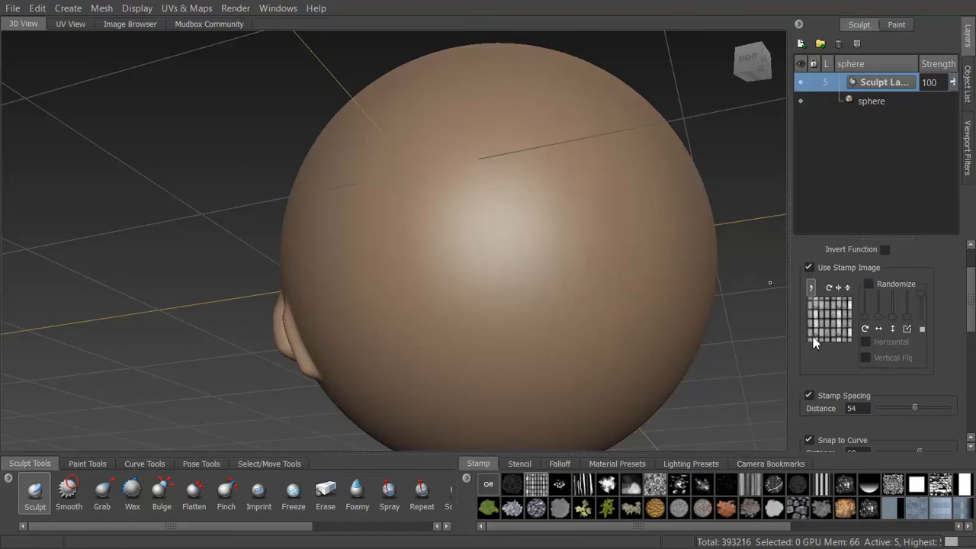
# - With the stamp image off, choose the first falloff preset, then sculpt a vertical stroke down the sphere and undo it
pyautogui.scroll(-2, 973, 329)
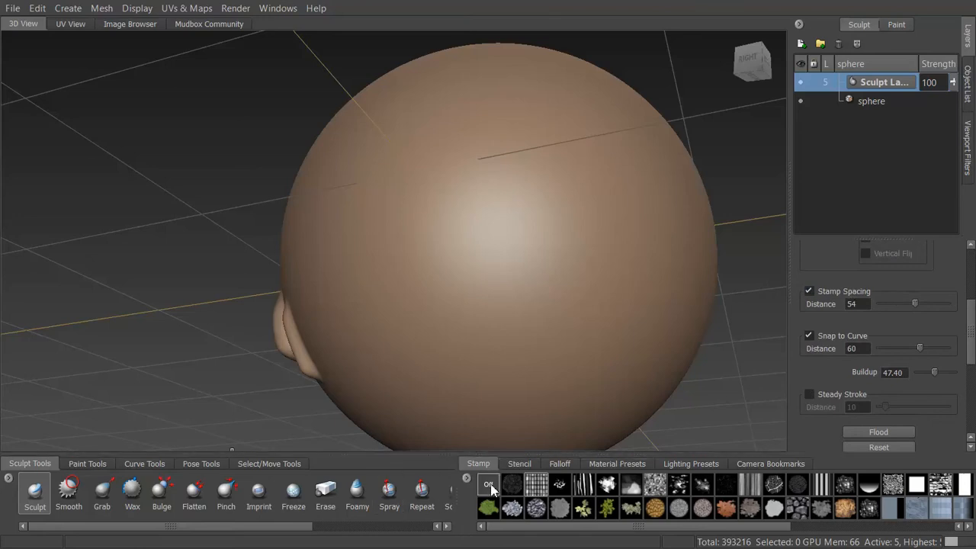
pyautogui.click(560, 465)
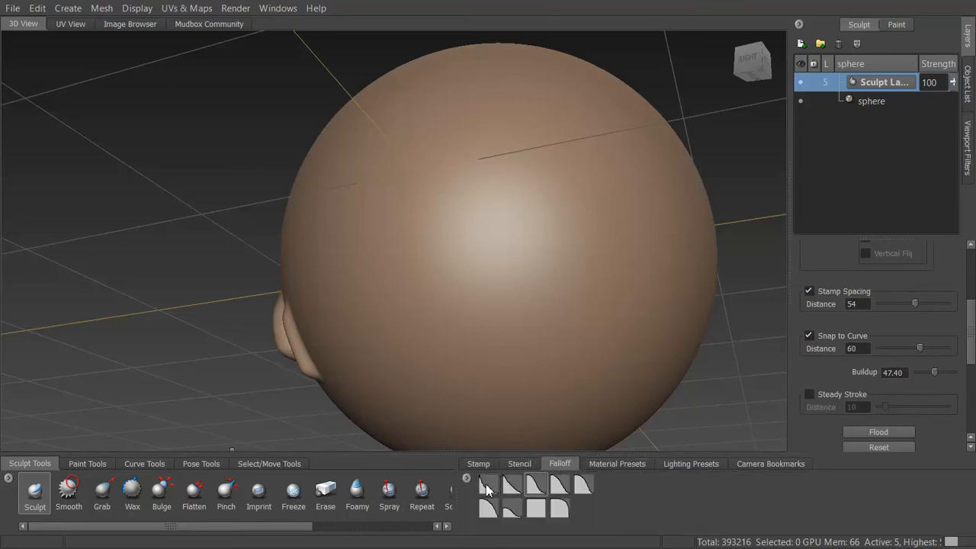
pyautogui.click(488, 488)
pyautogui.moveTo(501, 186)
pyautogui.keyDown('alt'); pyautogui.mouseDown()
pyautogui.moveTo(509, 336)
pyautogui.moveTo(499, 305)
pyautogui.moveTo(509, 336)
pyautogui.mouseUp(); pyautogui.keyUp('alt')
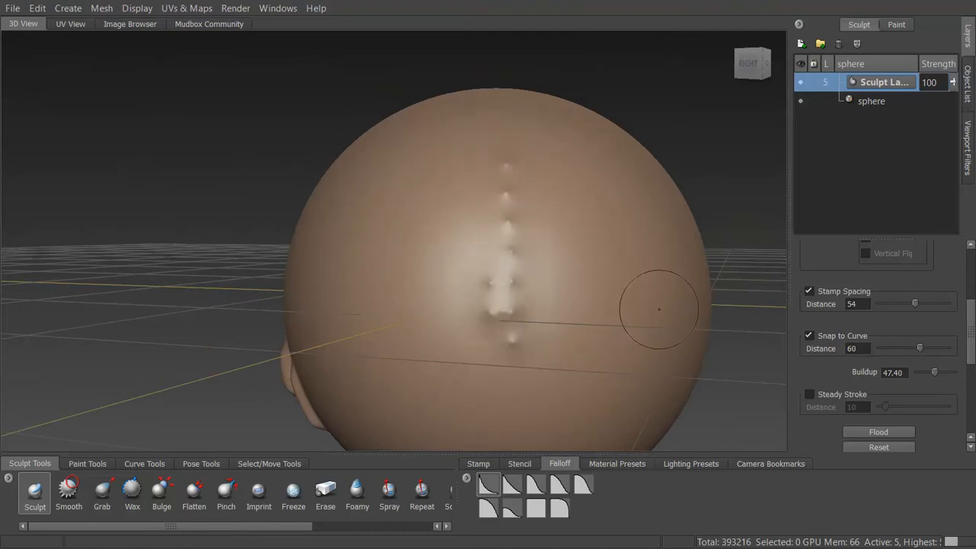
pyautogui.hotkey('ctrl', 'z')
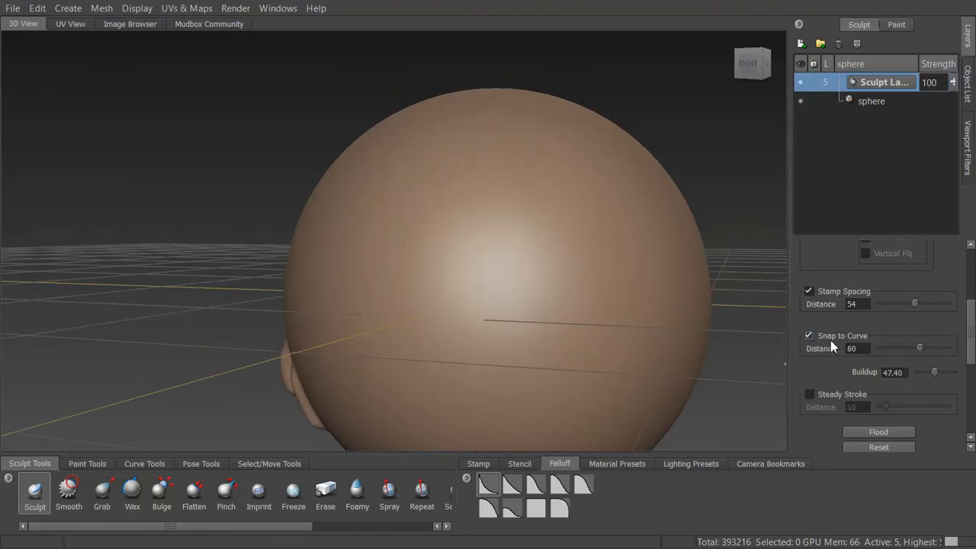
# - Sculpt a stroke down the sphere with stamp spacing distance 6 and another with distance 0, undoing each
pyautogui.moveTo(916, 303); pyautogui.dragTo(886, 310)
pyautogui.doubleClick(856, 303)
pyautogui.moveTo(471, 146); pyautogui.dragTo(499, 343)
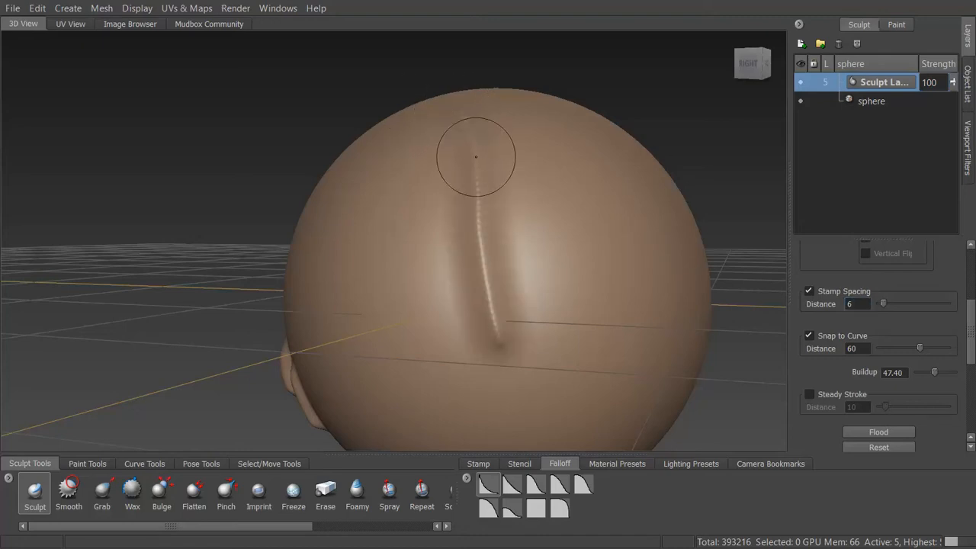
pyautogui.hotkey('ctrl', 'z')
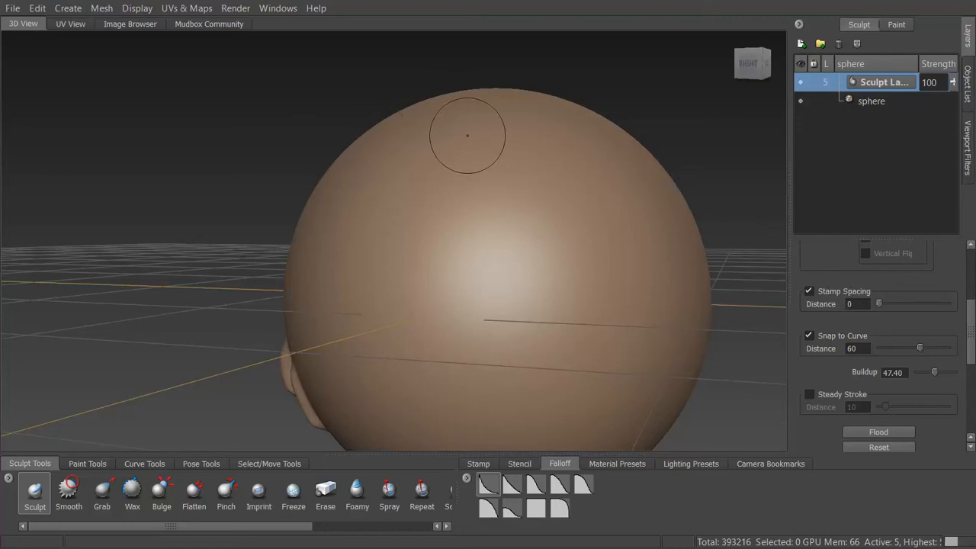
pyautogui.moveTo(474, 128); pyautogui.dragTo(541, 405)
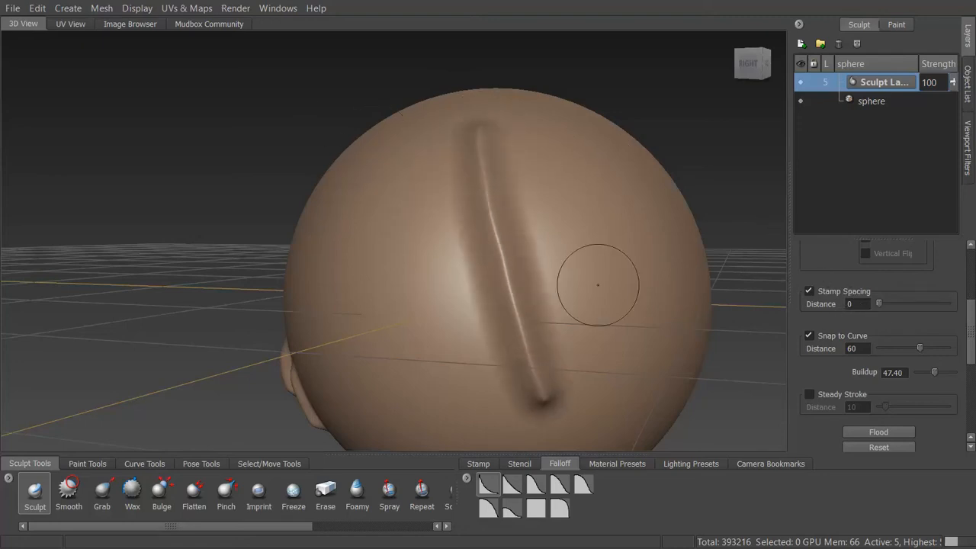
pyautogui.hotkey('ctrl', 'z')
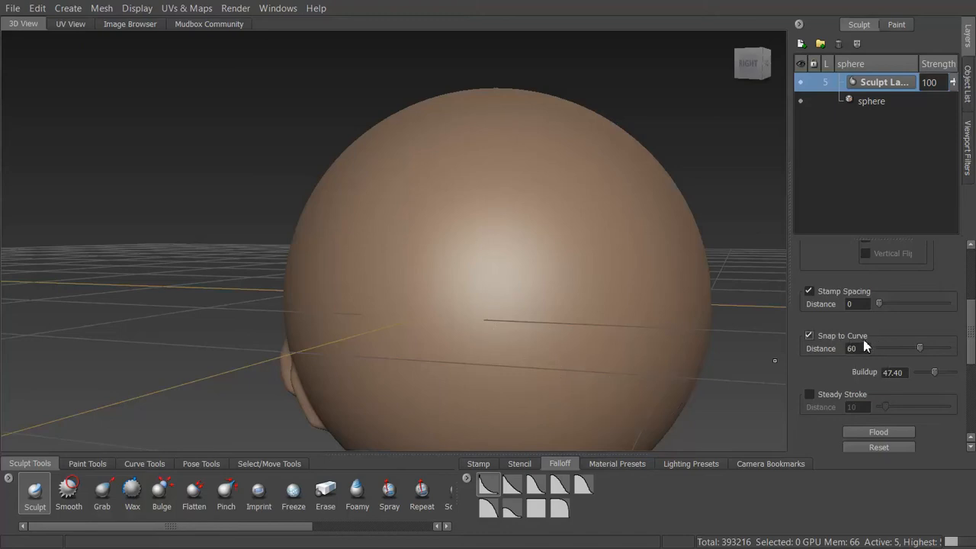
# - Create a circle curve and orient the view so the sphere's plain side lies behind it
pyautogui.click(75, 9)
pyautogui.moveTo(118, 40)
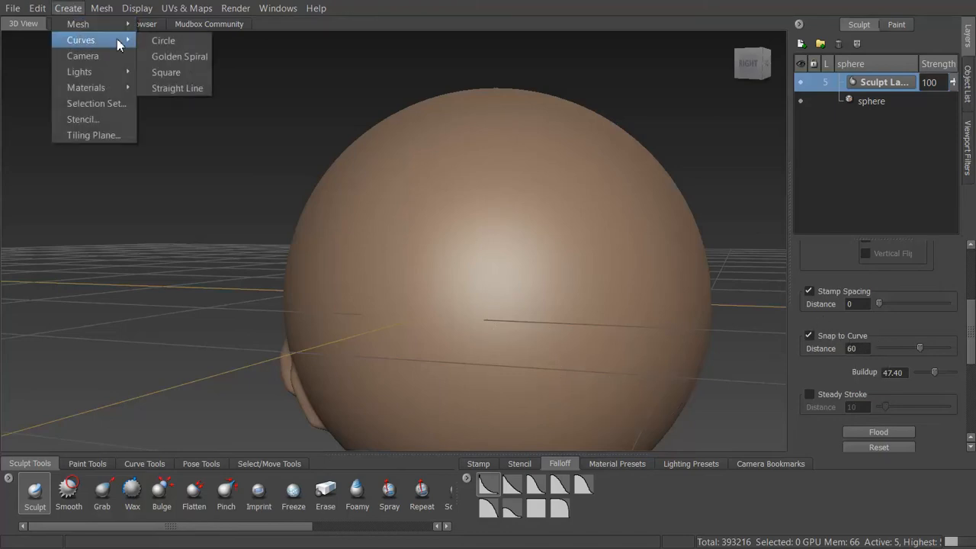
pyautogui.click(163, 41)
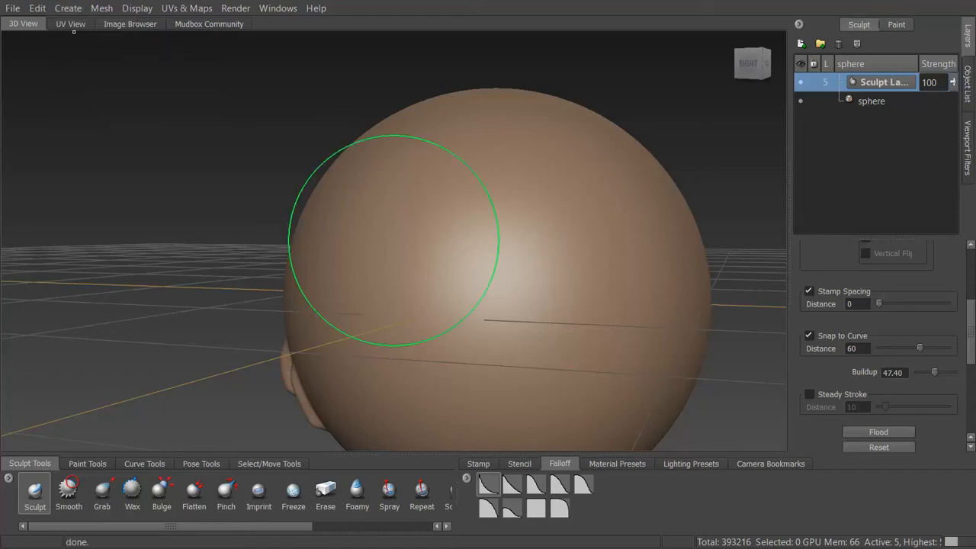
pyautogui.keyDown('alt'); pyautogui.moveTo(561, 227); pyautogui.dragTo(503, 195); pyautogui.keyUp('alt')
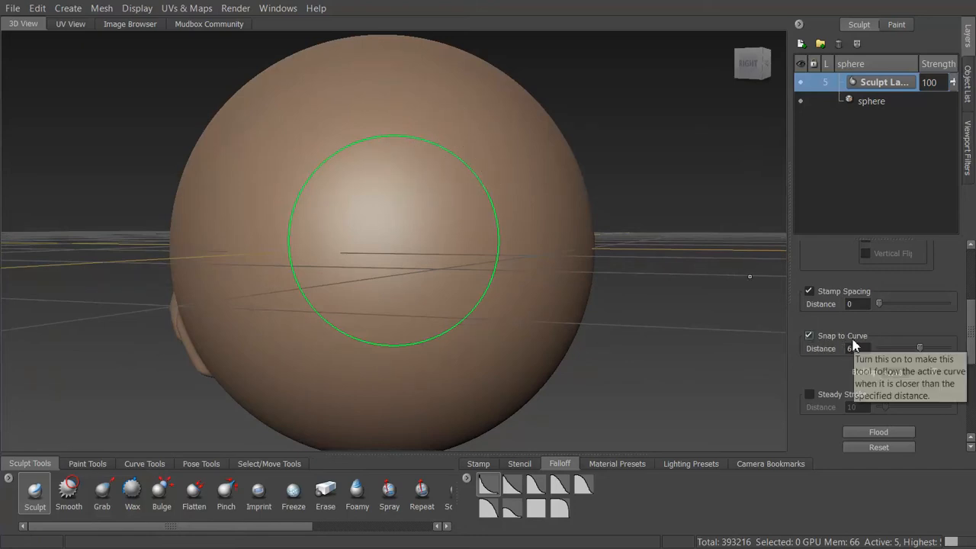
# - Turn on the Snap option in the circle curve's properties and return to the sculpt layers
pyautogui.click(967, 84)
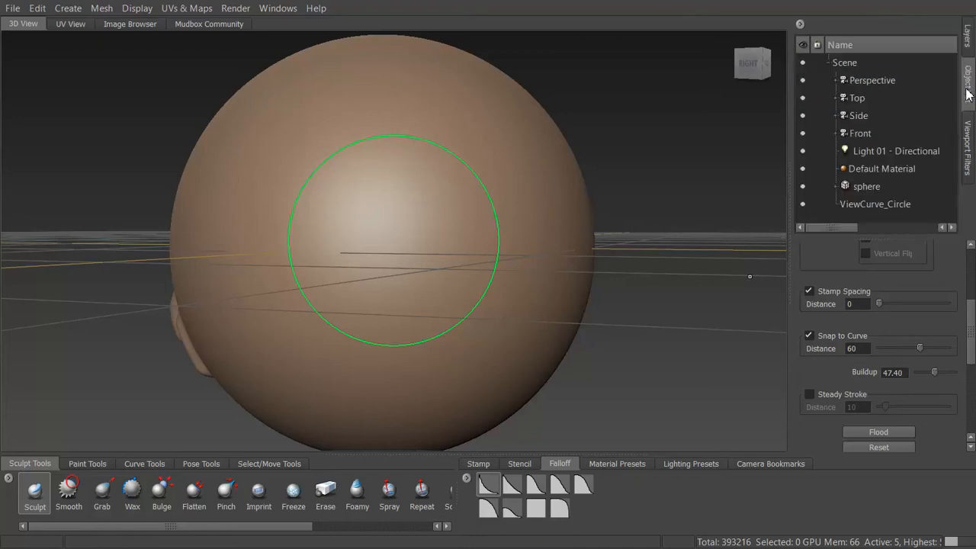
pyautogui.click(867, 206)
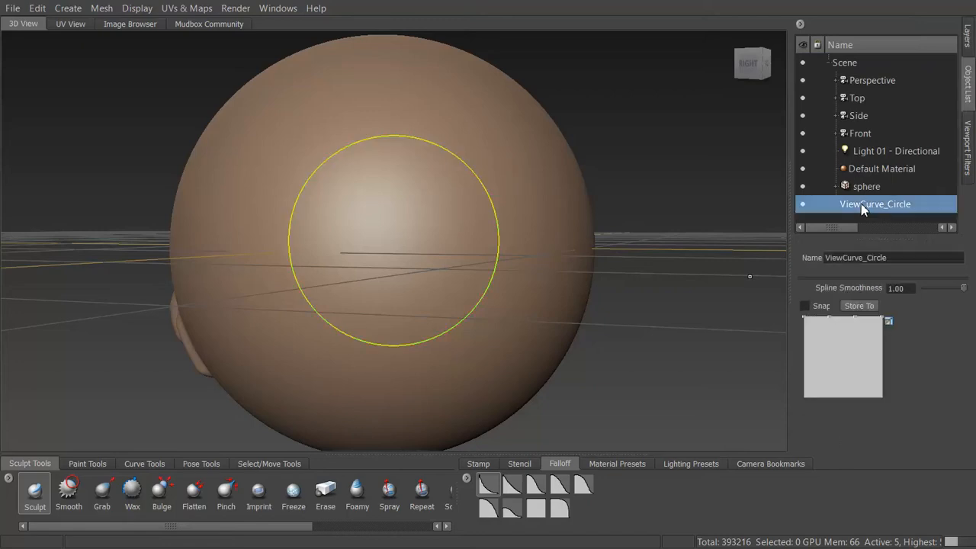
pyautogui.click(804, 306)
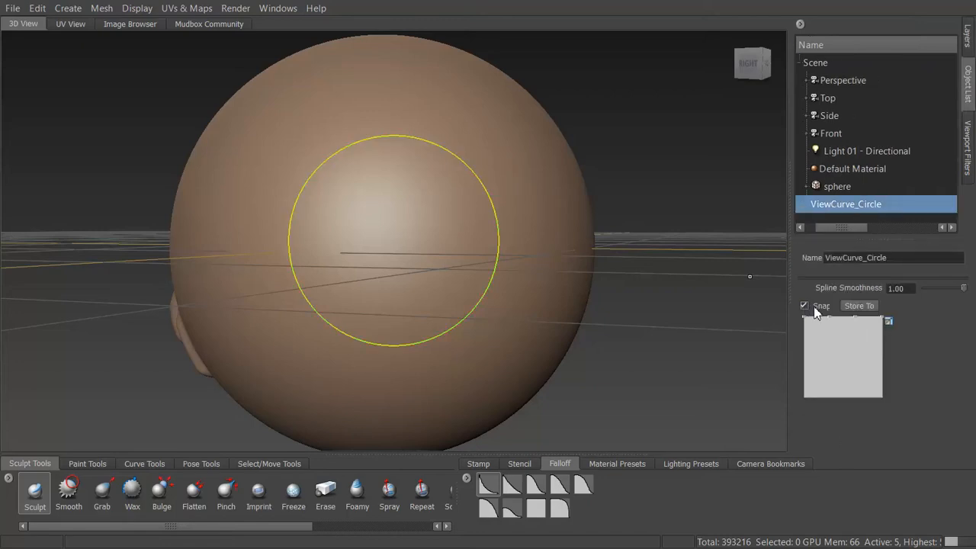
pyautogui.click(969, 38)
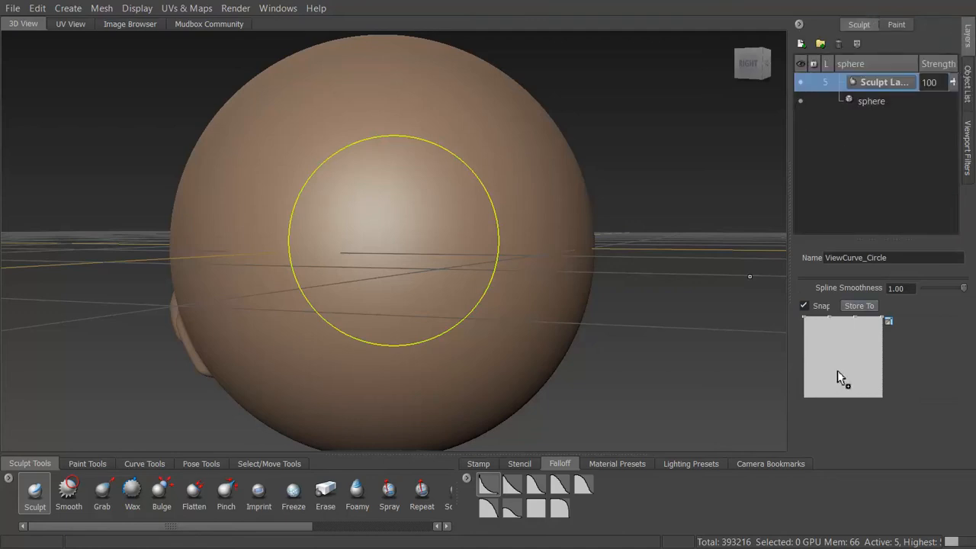
# - Sculpt a raised ring along the circle curve with brush size 15.73 and strength 14.42, and inspect it from the side and up close
pyautogui.click(34, 492)
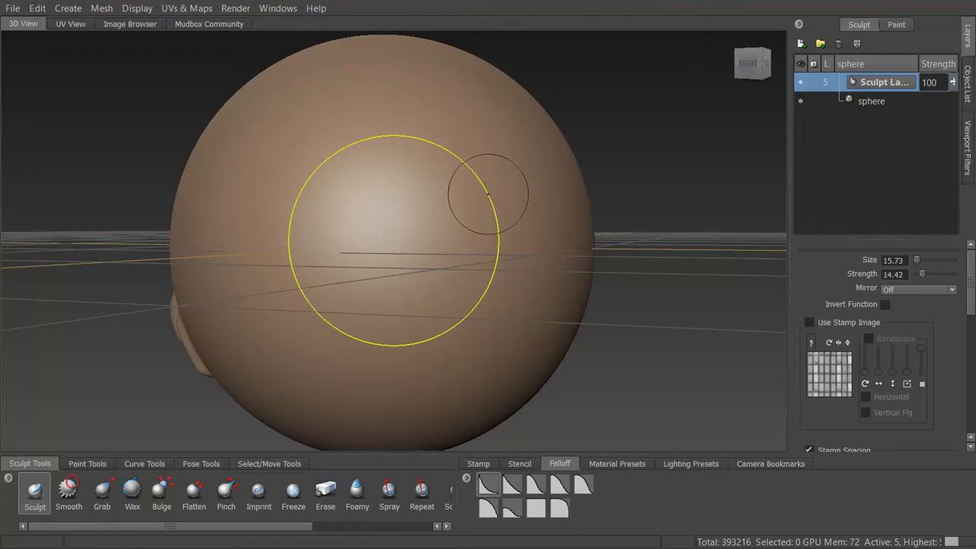
pyautogui.moveTo(489, 194)
pyautogui.mouseDown()
pyautogui.moveTo(497, 282)
pyautogui.moveTo(440, 335)
pyautogui.moveTo(385, 348)
pyautogui.moveTo(337, 330)
pyautogui.moveTo(303, 298)
pyautogui.moveTo(289, 257)
pyautogui.moveTo(297, 199)
pyautogui.moveTo(350, 144)
pyautogui.moveTo(412, 137)
pyautogui.moveTo(452, 149)
pyautogui.moveTo(477, 170)
pyautogui.moveTo(491, 200)
pyautogui.mouseUp()
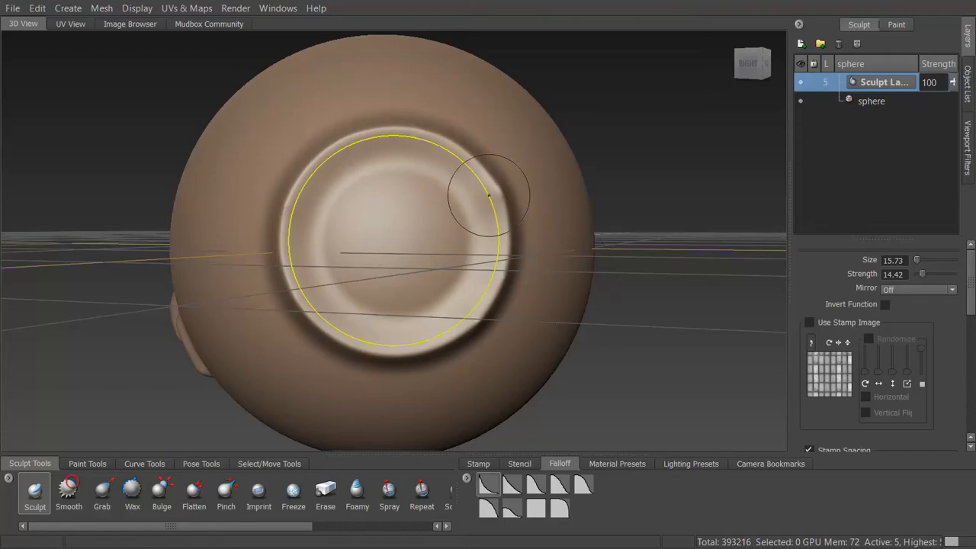
pyautogui.moveTo(540, 226)
pyautogui.keyDown('alt'); pyautogui.mouseDown()
pyautogui.moveTo(639, 191)
pyautogui.moveTo(660, 223)
pyautogui.moveTo(433, 230)
pyautogui.moveTo(375, 254)
pyautogui.moveTo(633, 232)
pyautogui.mouseUp(); pyautogui.keyUp('alt')
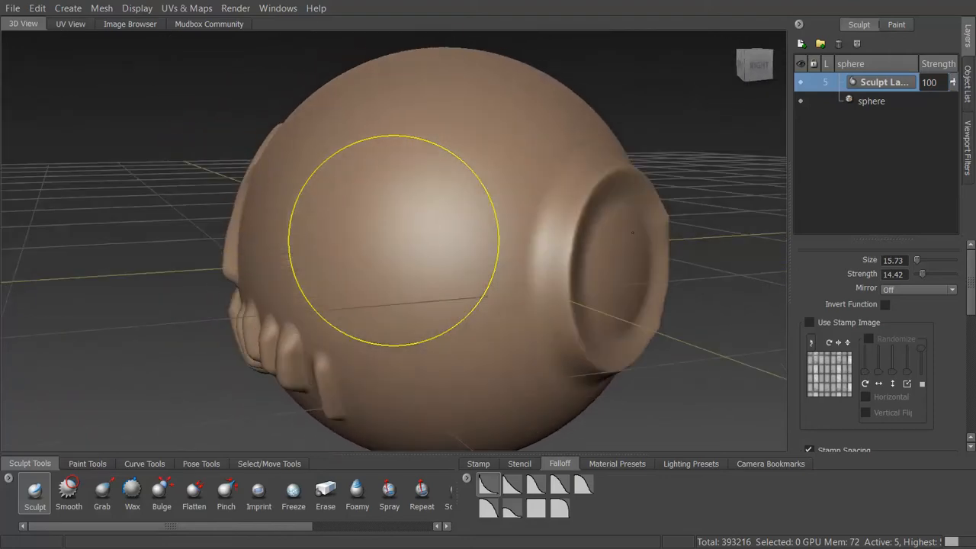
pyautogui.keyDown('alt'); pyautogui.moveTo(654, 313); pyautogui.dragTo(546, 294); pyautogui.keyUp('alt')
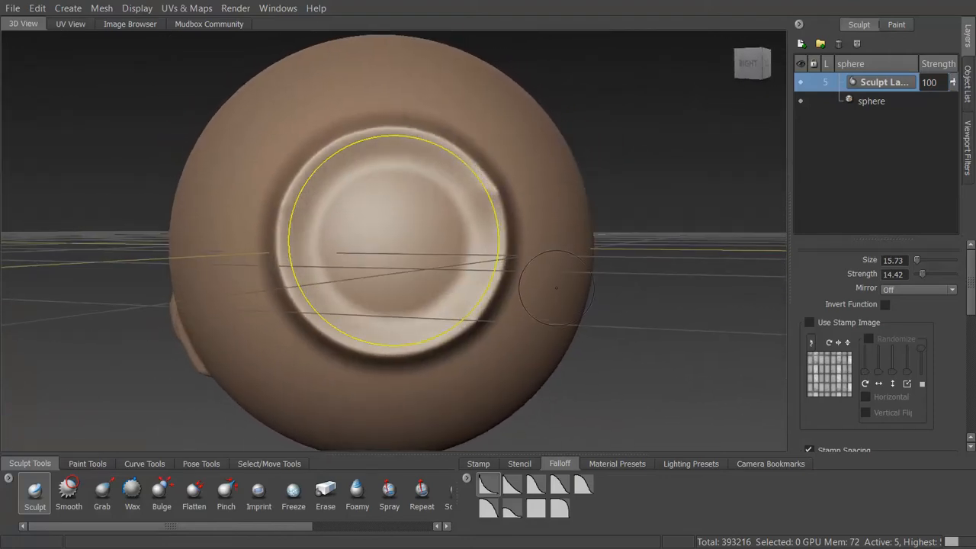
pyautogui.moveTo(547, 293)
pyautogui.keyDown('alt'); pyautogui.mouseDown(button='right')
pyautogui.moveTo(541, 274)
pyautogui.moveTo(623, 284)
pyautogui.mouseUp(button='right'); pyautogui.keyUp('alt')
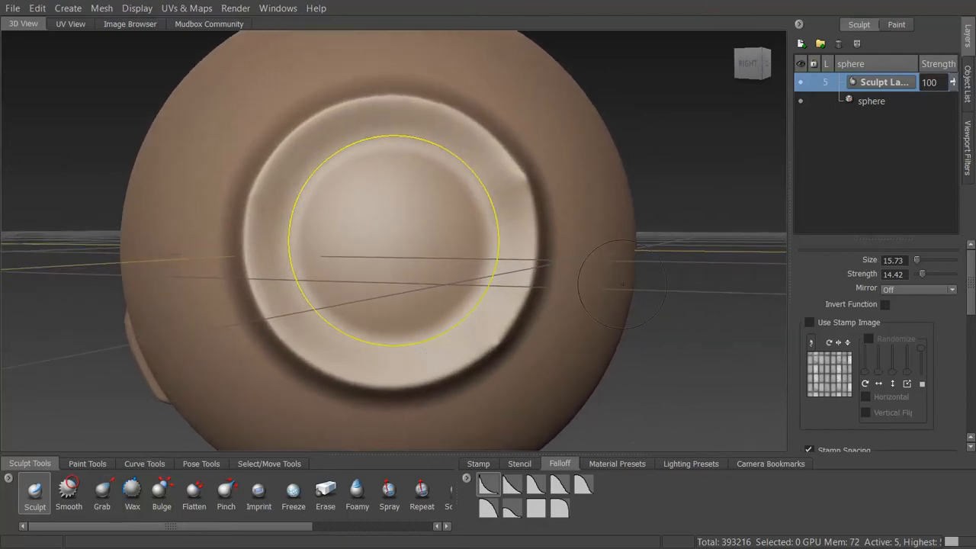
pyautogui.keyDown('alt'); pyautogui.moveTo(622, 284); pyautogui.dragTo(623, 284); pyautogui.keyUp('alt')
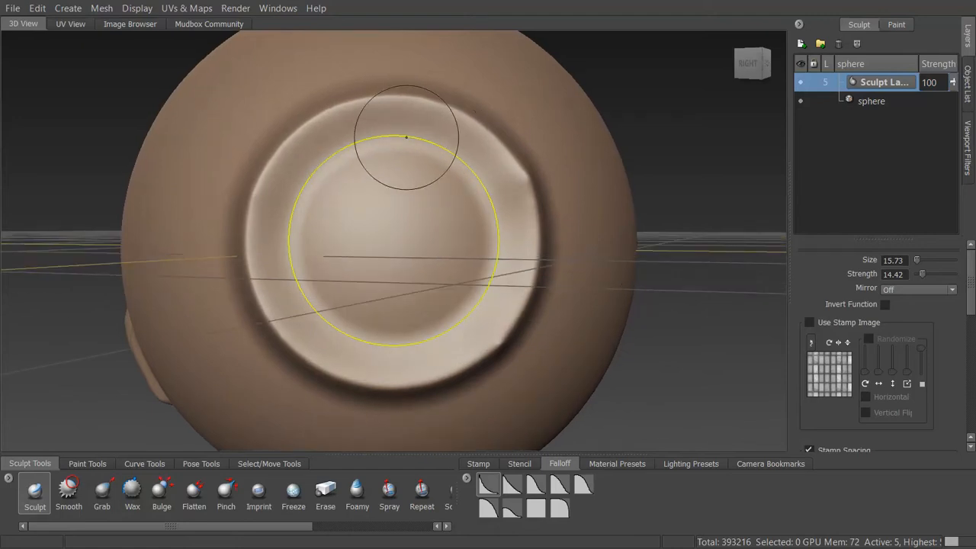
# - Reduce the Sculpt brush size to 8.36
pyautogui.press('[')
pyautogui.press('[')
pyautogui.press('[')
pyautogui.press('[')
pyautogui.press('[')
pyautogui.press('[')
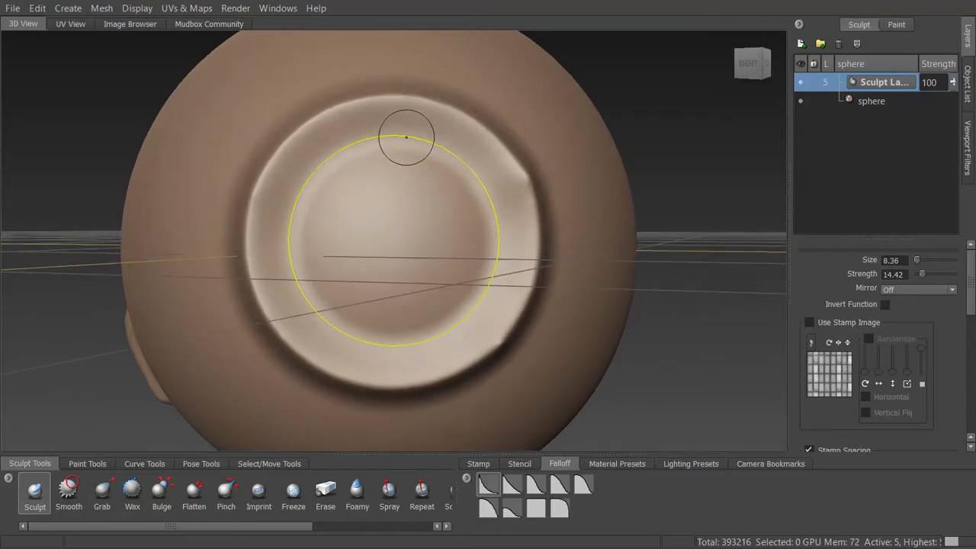
# - Sculpt a second, narrower ring along the circle curve inside the first one and inspect the result
pyautogui.moveTo(406, 137)
pyautogui.mouseDown()
pyautogui.moveTo(472, 170)
pyautogui.moveTo(497, 218)
pyautogui.moveTo(486, 290)
pyautogui.moveTo(457, 324)
pyautogui.moveTo(415, 343)
pyautogui.moveTo(359, 339)
pyautogui.moveTo(309, 303)
pyautogui.moveTo(291, 263)
pyautogui.moveTo(292, 213)
pyautogui.moveTo(306, 177)
pyautogui.moveTo(352, 143)
pyautogui.moveTo(395, 137)
pyautogui.mouseUp()
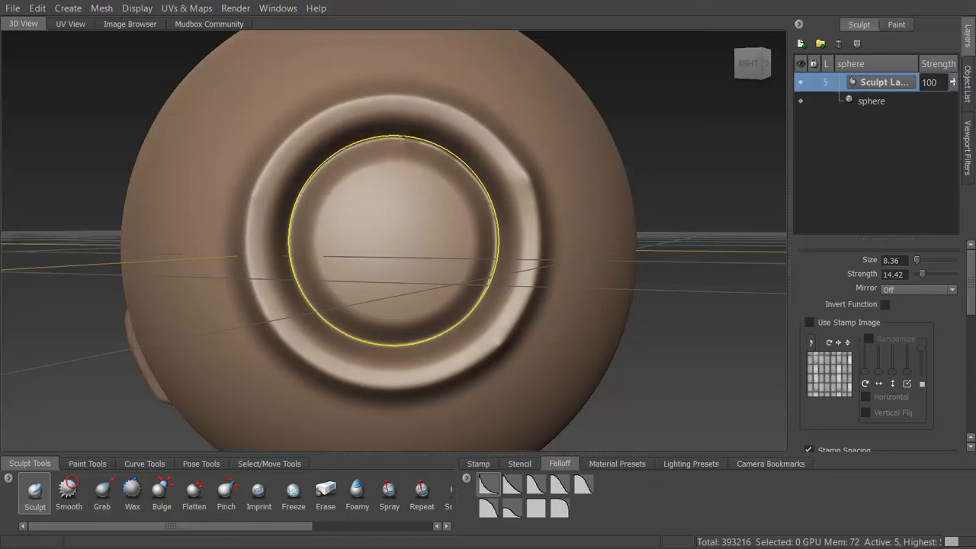
pyautogui.keyDown('alt'); pyautogui.moveTo(536, 313); pyautogui.dragTo(438, 303, button='right'); pyautogui.keyUp('alt')
pyautogui.keyDown('alt'); pyautogui.moveTo(439, 304); pyautogui.dragTo(587, 313); pyautogui.keyUp('alt')
pyautogui.keyDown('alt'); pyautogui.moveTo(496, 254); pyautogui.dragTo(437, 279); pyautogui.keyUp('alt')
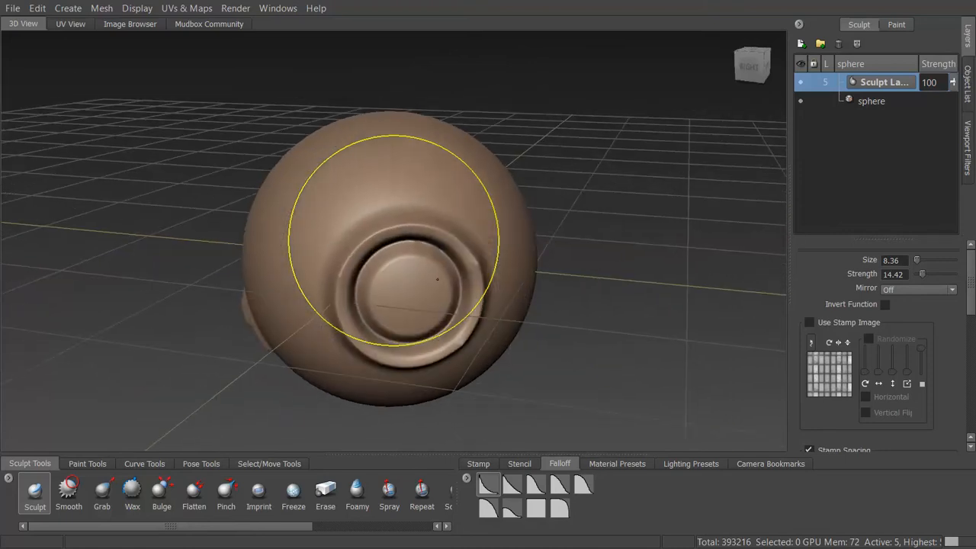
# - Delete the circle curve from the scene and return to the sculpt layers
pyautogui.click(968, 82)
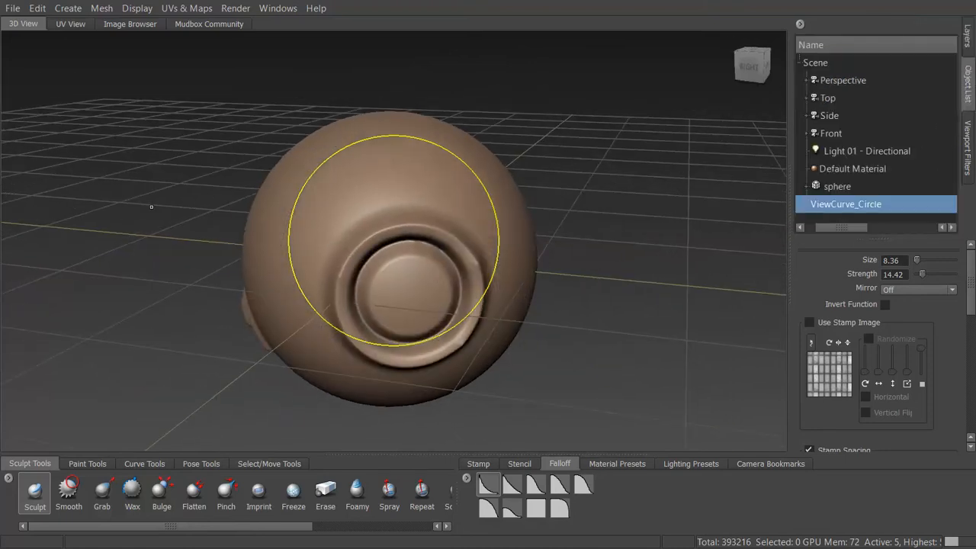
pyautogui.moveTo(846, 229); pyautogui.dragTo(823, 229)
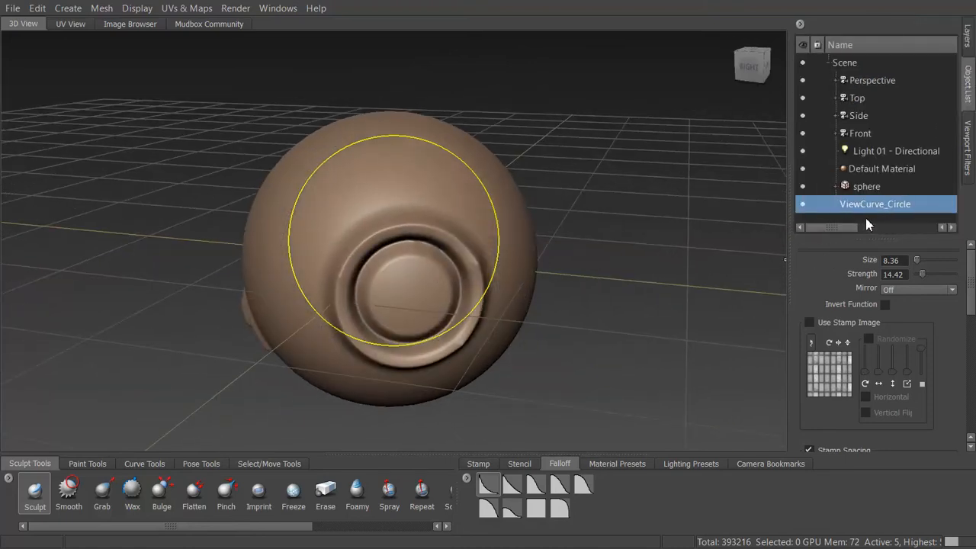
pyautogui.rightClick(869, 210)
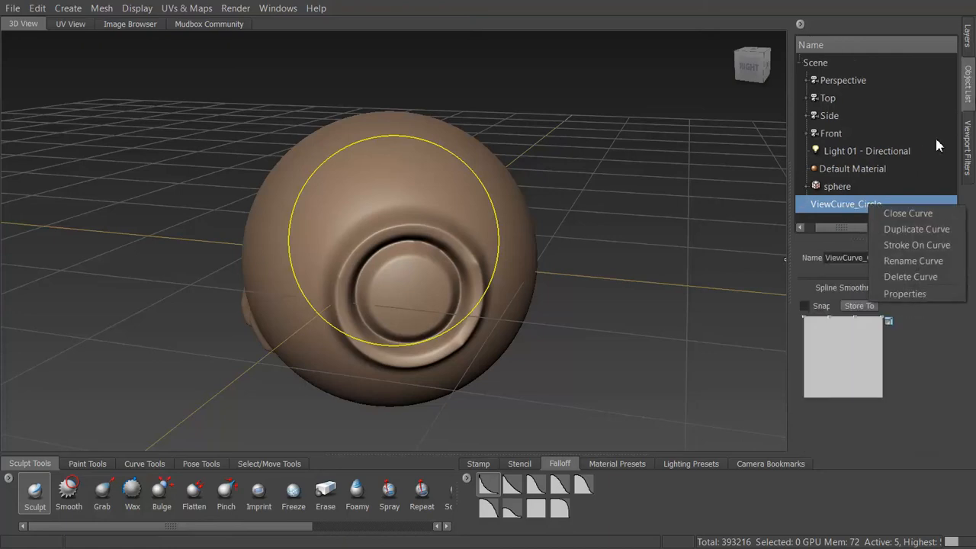
pyautogui.click(906, 278)
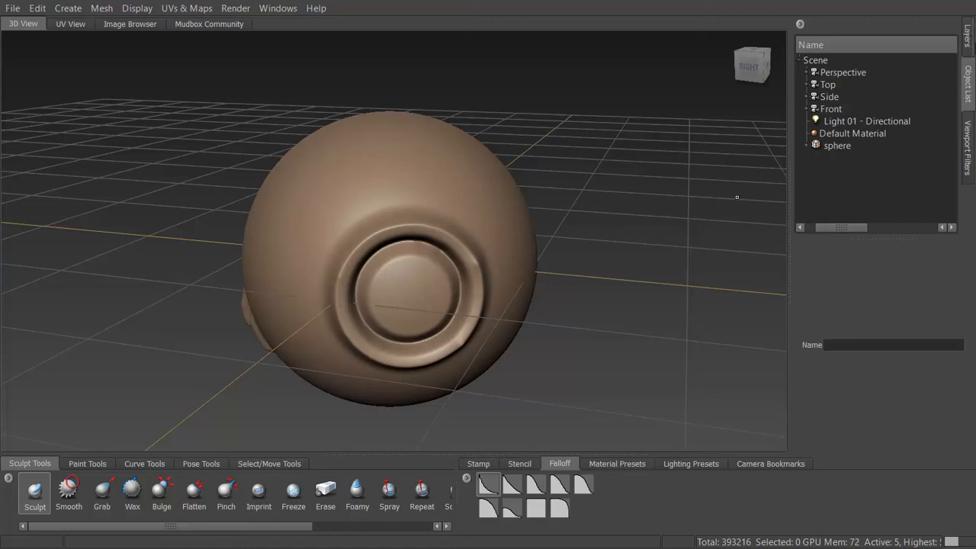
pyautogui.click(969, 40)
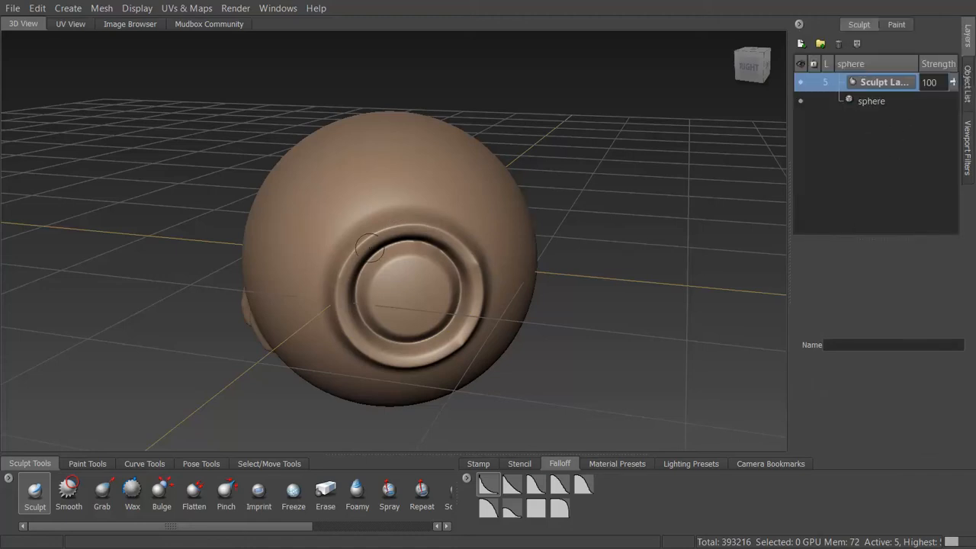
# - Turn off Snap to Curve for the Sculpt tool
pyautogui.moveTo(374, 302)
pyautogui.keyDown('alt'); pyautogui.mouseDown()
pyautogui.moveTo(345, 254)
pyautogui.moveTo(350, 270)
pyautogui.mouseUp(); pyautogui.keyUp('alt')
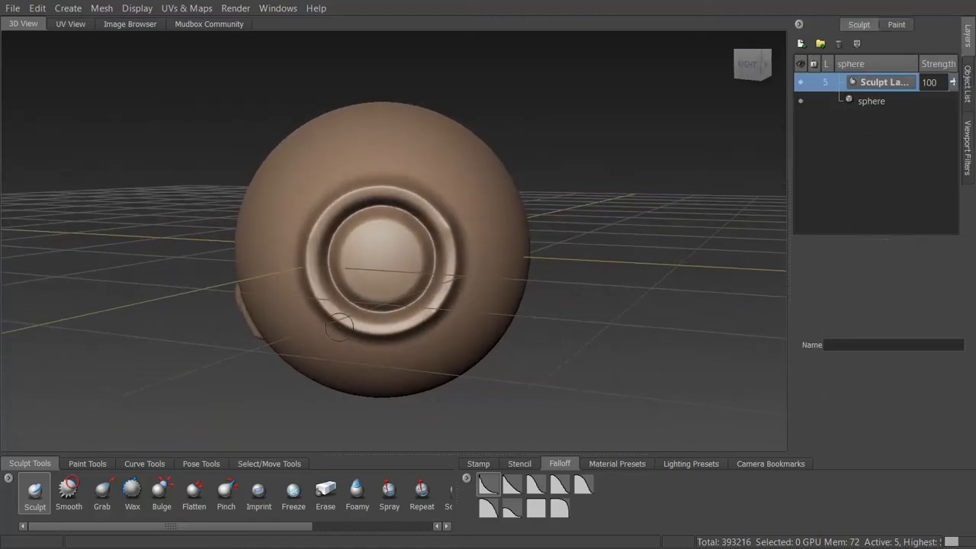
pyautogui.click(35, 493)
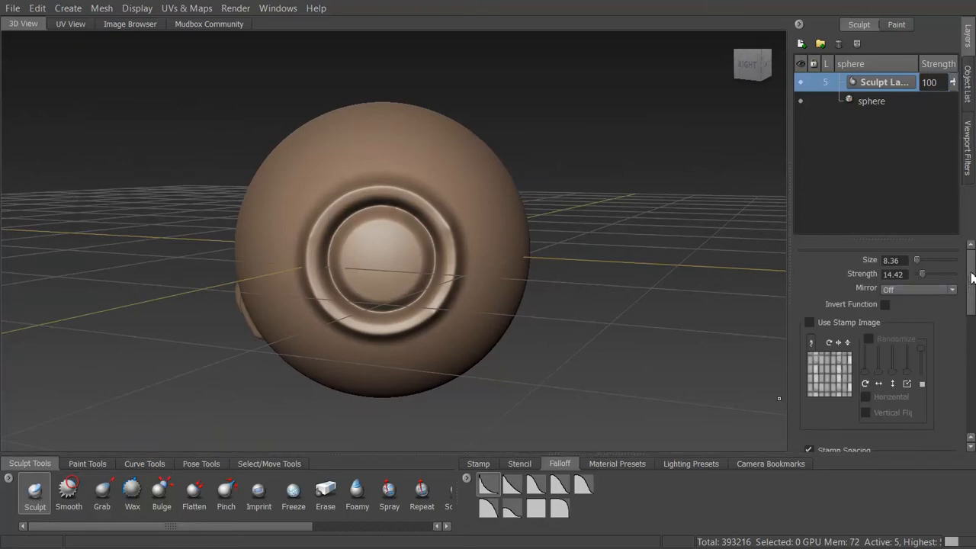
pyautogui.moveTo(972, 274); pyautogui.dragTo(971, 335)
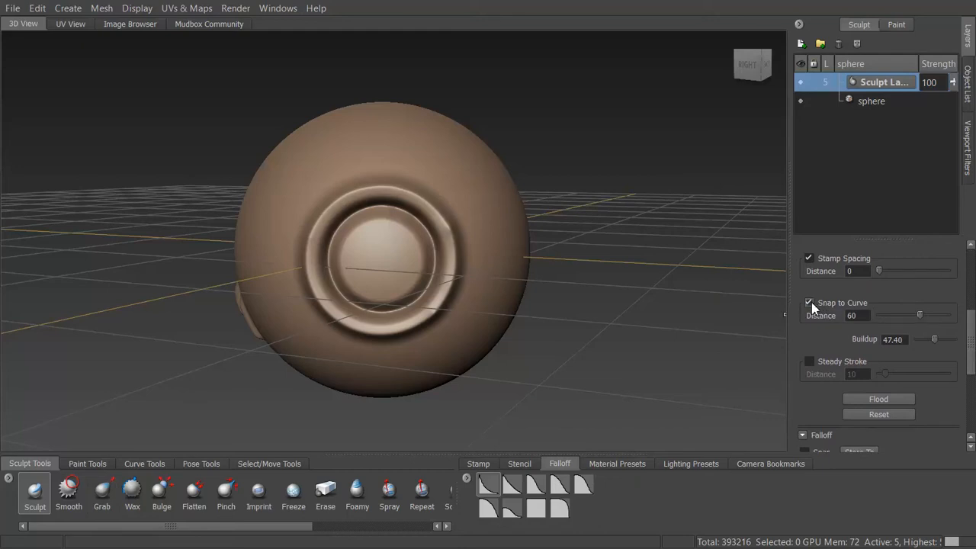
# - Undo the curve deletion and both ring strokes, and show the object list
pyautogui.hotkey('ctrl', 'z')
pyautogui.hotkey('ctrl', 'z')
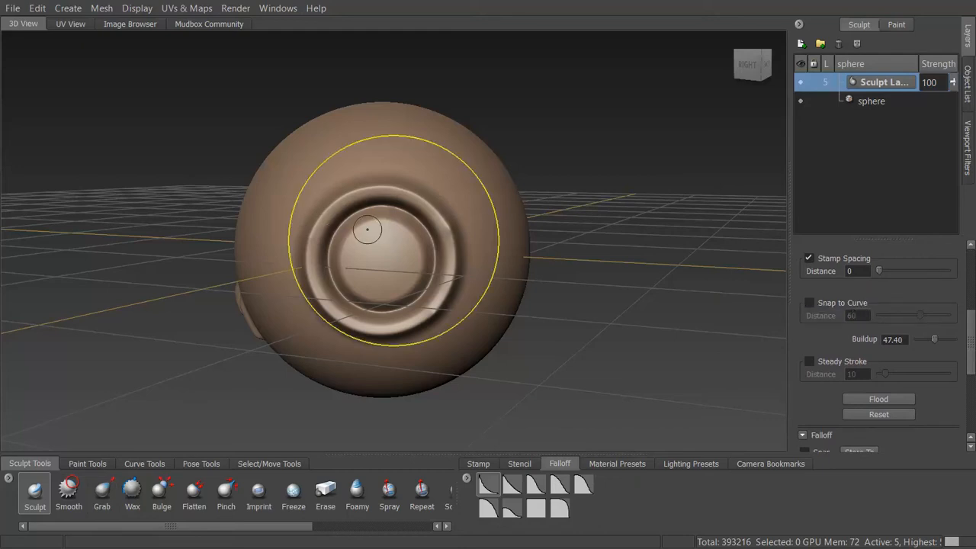
pyautogui.hotkey('ctrl', 'z')
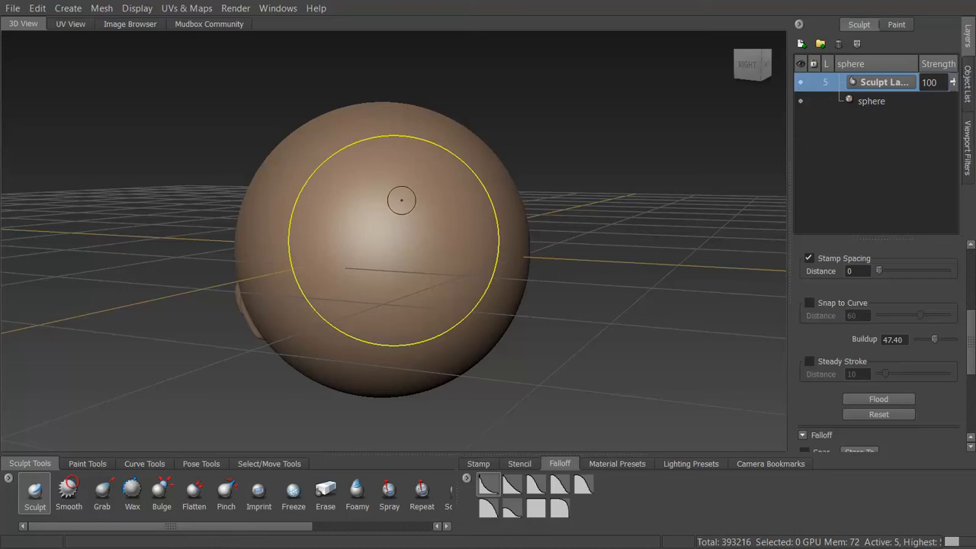
pyautogui.click(968, 84)
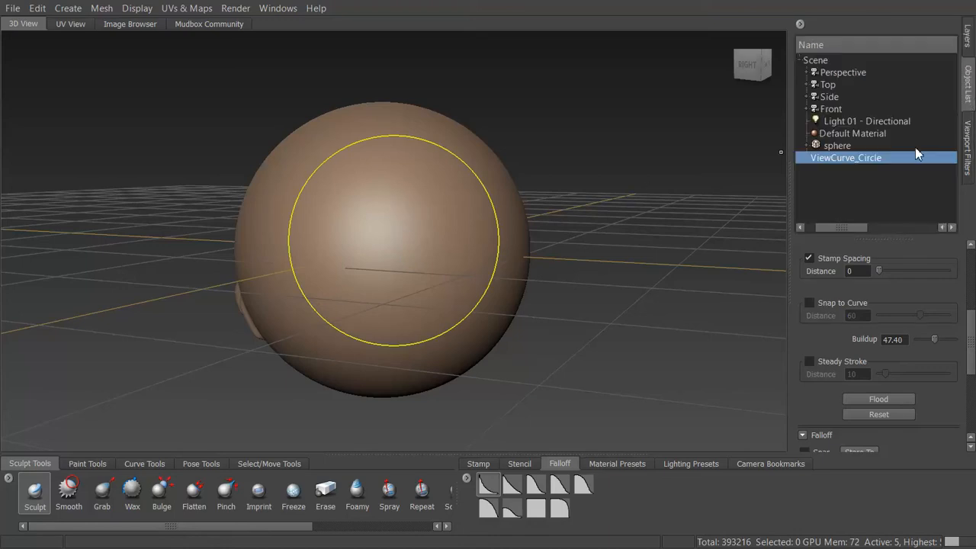
# - Delete the ViewCurve_Circle curve from the scene and reactivate the Sculpt tool
pyautogui.rightClick(874, 163)
pyautogui.click(890, 230)
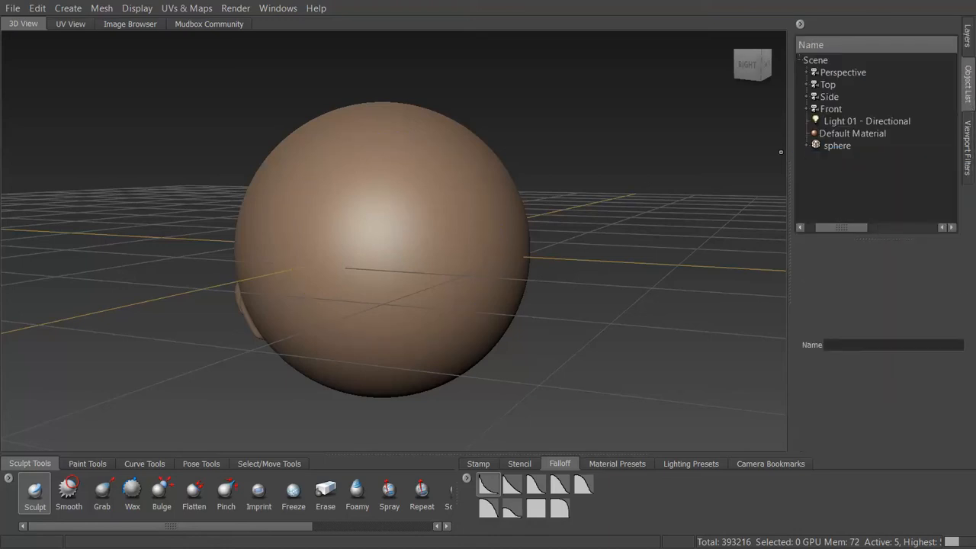
pyautogui.click(34, 492)
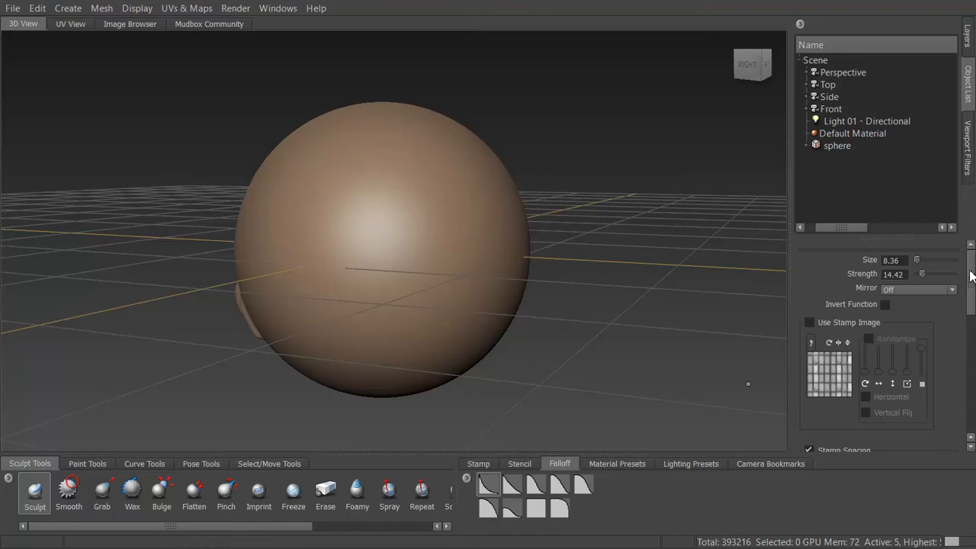
# - Turn on Steady Stroke, sculpt a slightly slanted straight ridge across the sphere to test it, and undo the stroke
pyautogui.moveTo(971, 276); pyautogui.dragTo(971, 350)
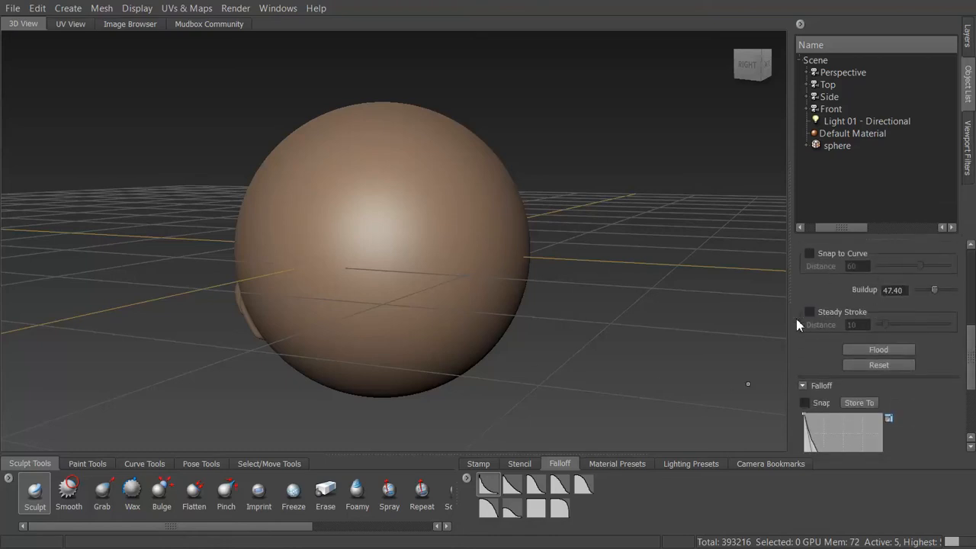
pyautogui.click(828, 314)
pyautogui.moveTo(389, 247); pyautogui.dragTo(461, 231)
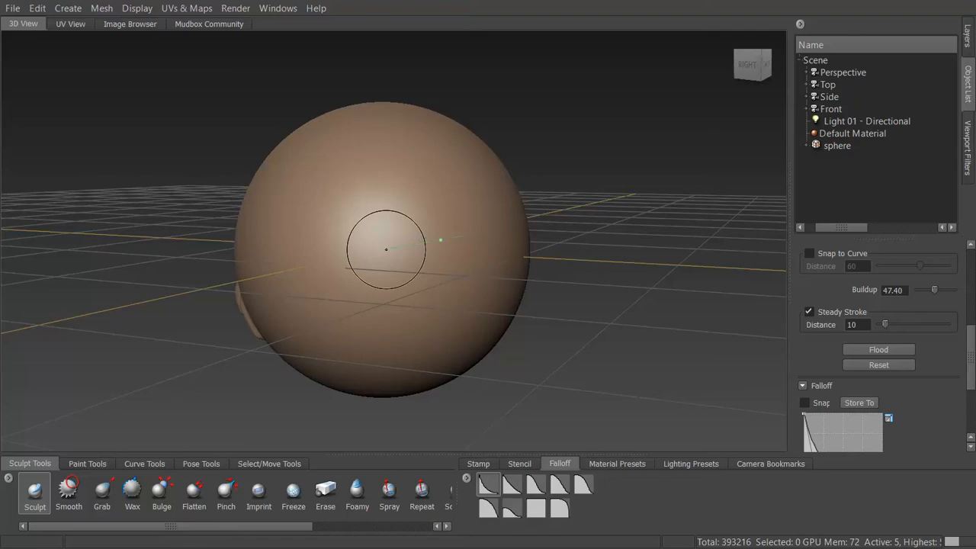
pyautogui.moveTo(440, 240); pyautogui.dragTo(583, 208)
pyautogui.moveTo(492, 256)
pyautogui.keyDown('alt'); pyautogui.mouseDown()
pyautogui.moveTo(405, 269)
pyautogui.moveTo(446, 264)
pyautogui.moveTo(435, 263)
pyautogui.mouseUp(); pyautogui.keyUp('alt')
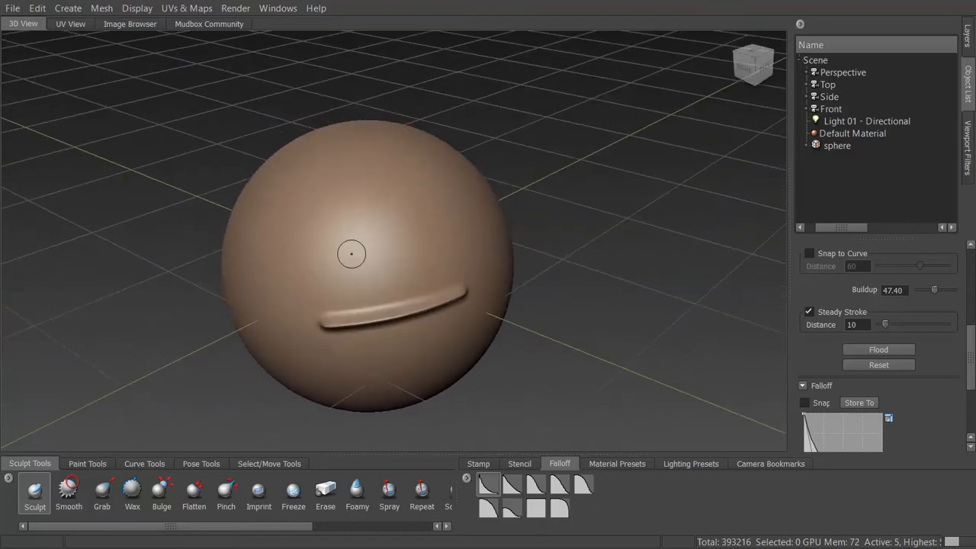
pyautogui.hotkey('ctrl', 'z')
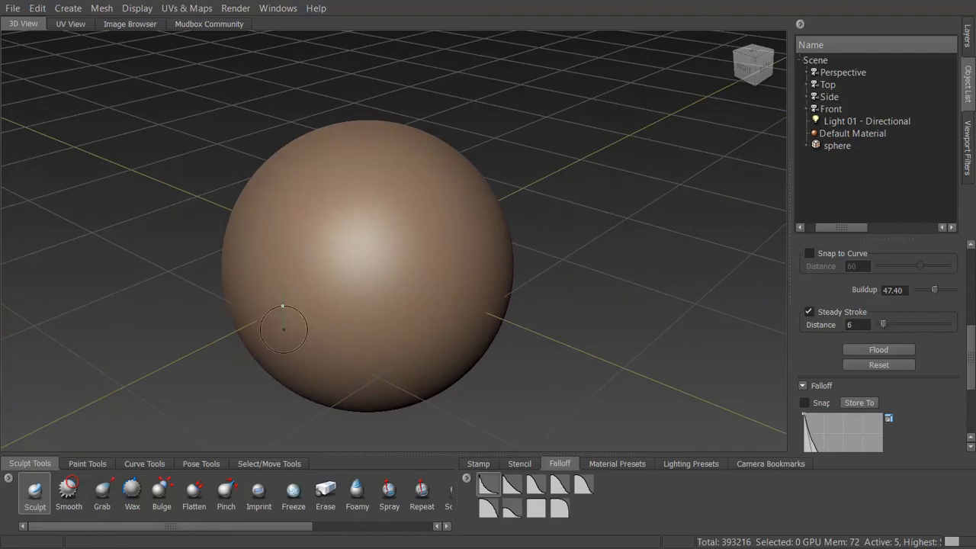
# - Try wavy strokes with a Steady Stroke distance of 6, undo them, and turn Steady Stroke off
pyautogui.moveTo(283, 307)
pyautogui.mouseDown()
pyautogui.moveTo(296, 252)
pyautogui.moveTo(370, 244)
pyautogui.moveTo(415, 360)
pyautogui.moveTo(467, 331)
pyautogui.moveTo(460, 259)
pyautogui.moveTo(412, 202)
pyautogui.moveTo(347, 189)
pyautogui.moveTo(281, 202)
pyautogui.moveTo(237, 264)
pyautogui.moveTo(260, 311)
pyautogui.mouseUp()
pyautogui.hotkey('ctrl', 'z')
pyautogui.moveTo(342, 304)
pyautogui.mouseDown()
pyautogui.moveTo(370, 338)
pyautogui.moveTo(387, 271)
pyautogui.moveTo(407, 257)
pyautogui.moveTo(342, 224)
pyautogui.moveTo(353, 200)
pyautogui.moveTo(430, 187)
pyautogui.moveTo(328, 162)
pyautogui.moveTo(432, 132)
pyautogui.mouseUp()
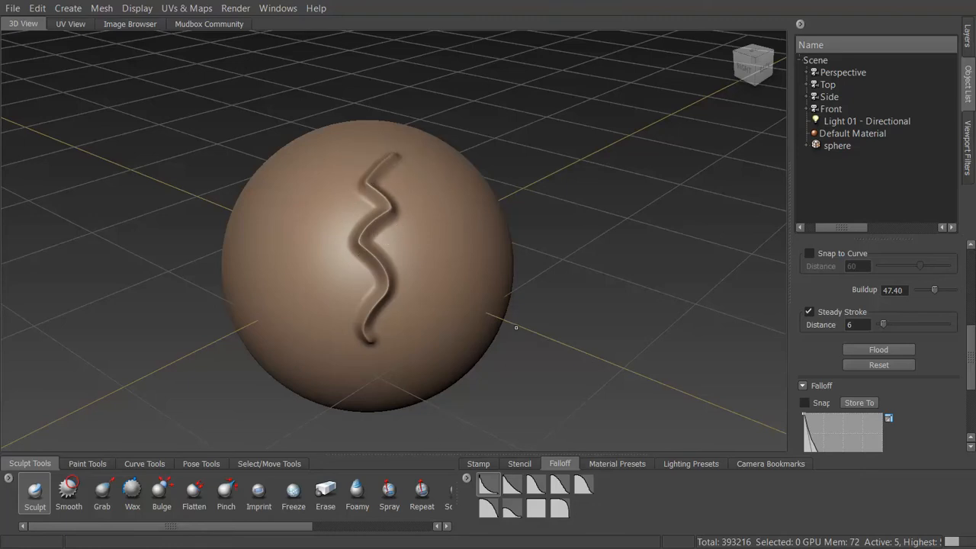
pyautogui.hotkey('ctrl', 'z')
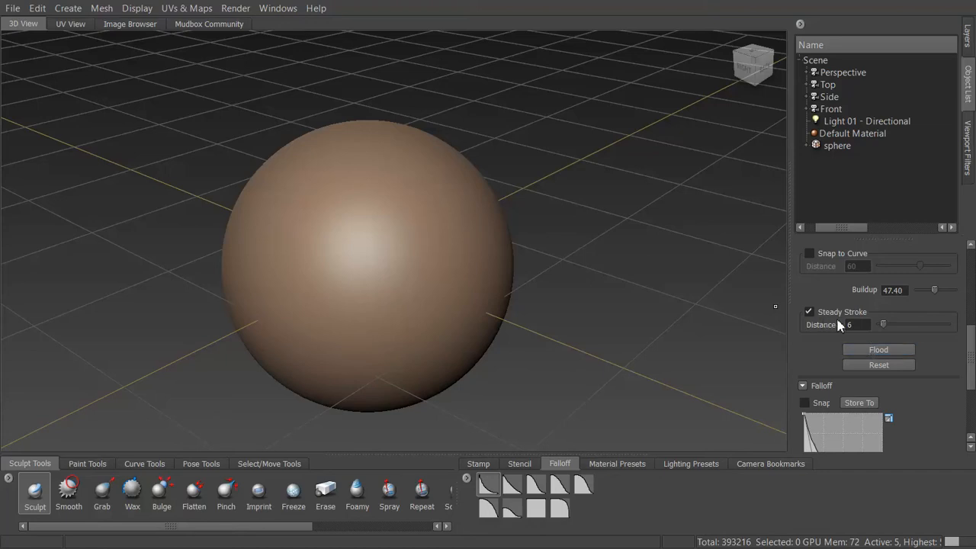
pyautogui.click(810, 312)
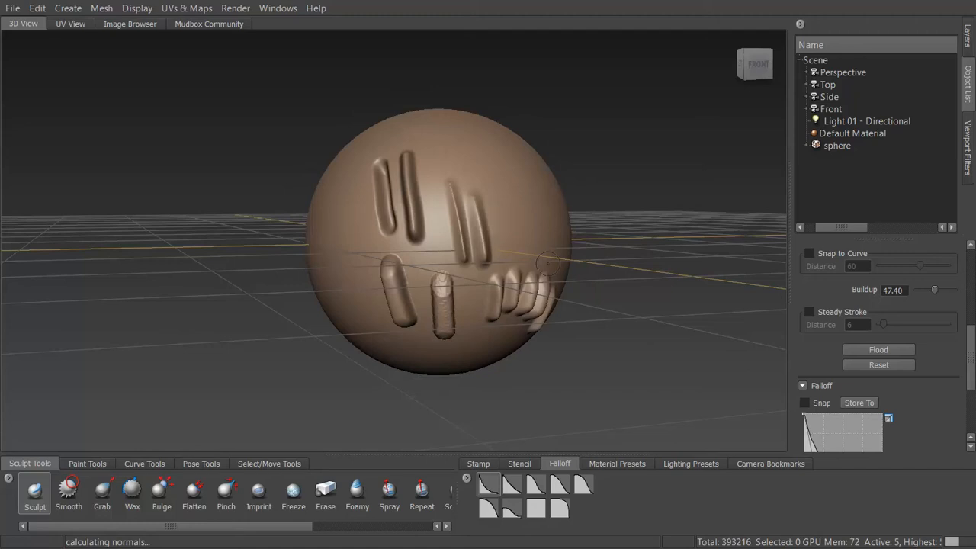
# - Collapse the Falloff settings, expand the Advanced ones, and examine the Remember Size, Orient To Surface and pen pressure options
pyautogui.scroll(-5, 970, 346)
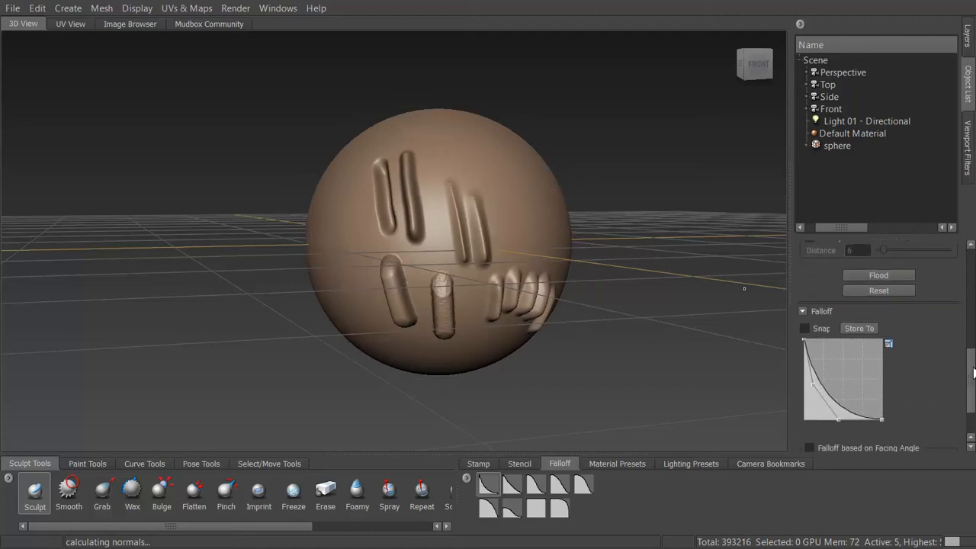
pyautogui.click(803, 251)
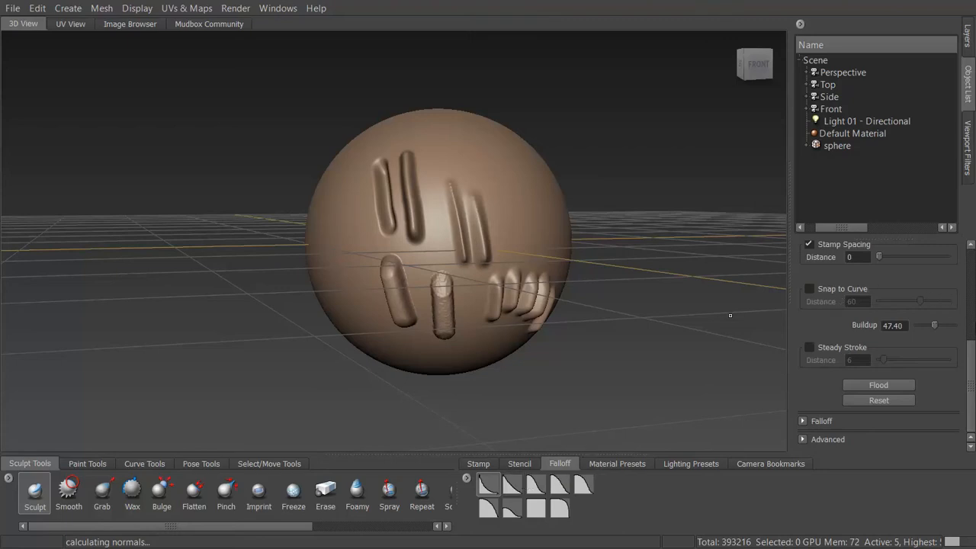
pyautogui.click(803, 440)
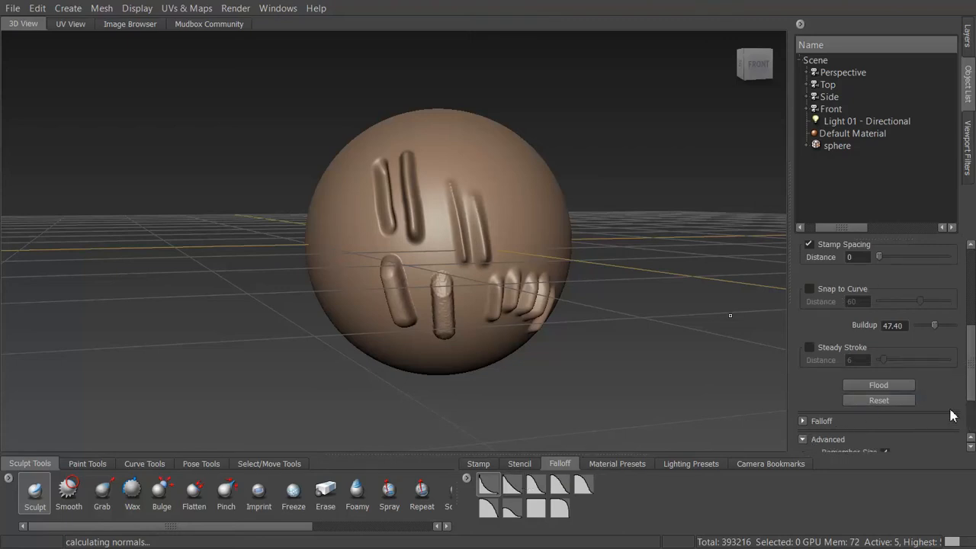
pyautogui.moveTo(974, 385); pyautogui.dragTo(974, 423)
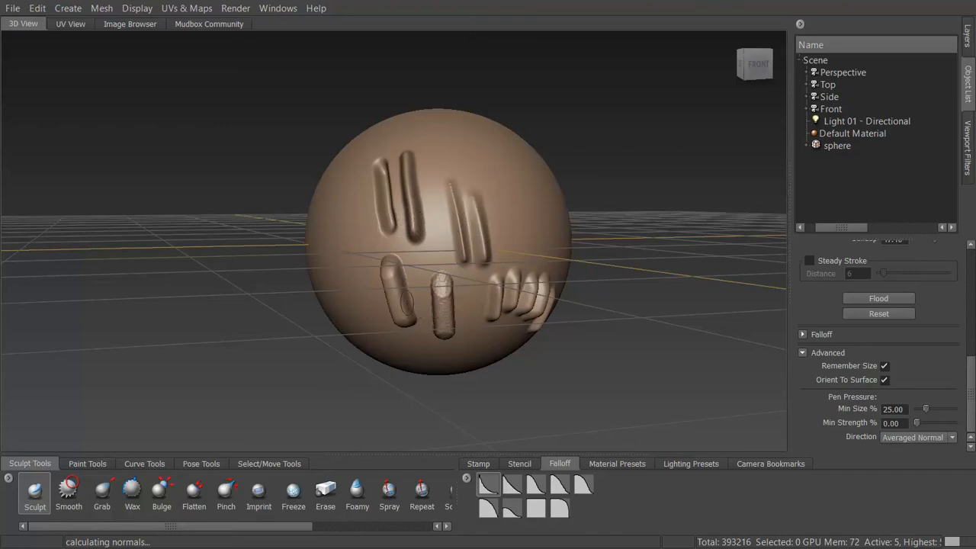
pyautogui.click(886, 380)
pyautogui.moveTo(972, 402); pyautogui.dragTo(972, 265)
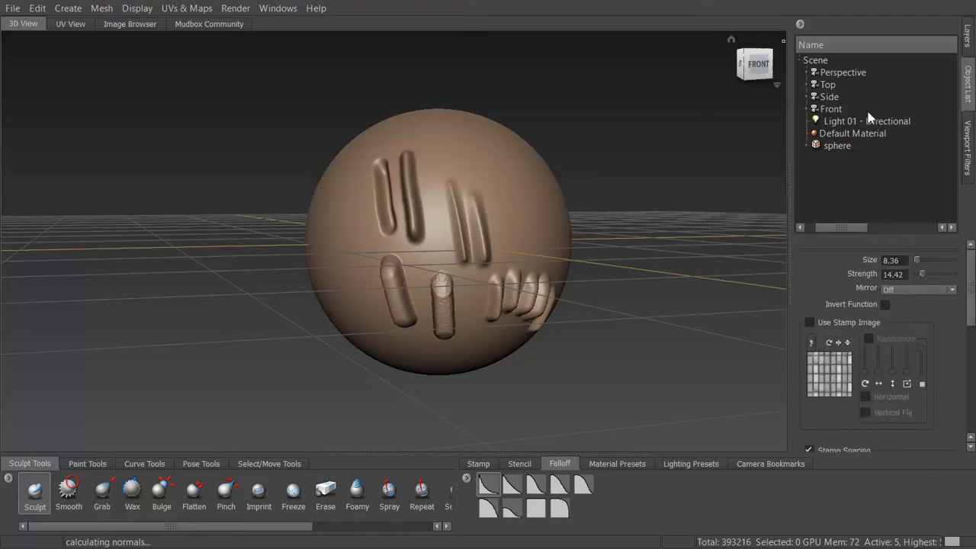
# - Return to the sculpt layers and even out the rough textured ridge on the sphere's lower front with the Smooth tool
pyautogui.click(969, 39)
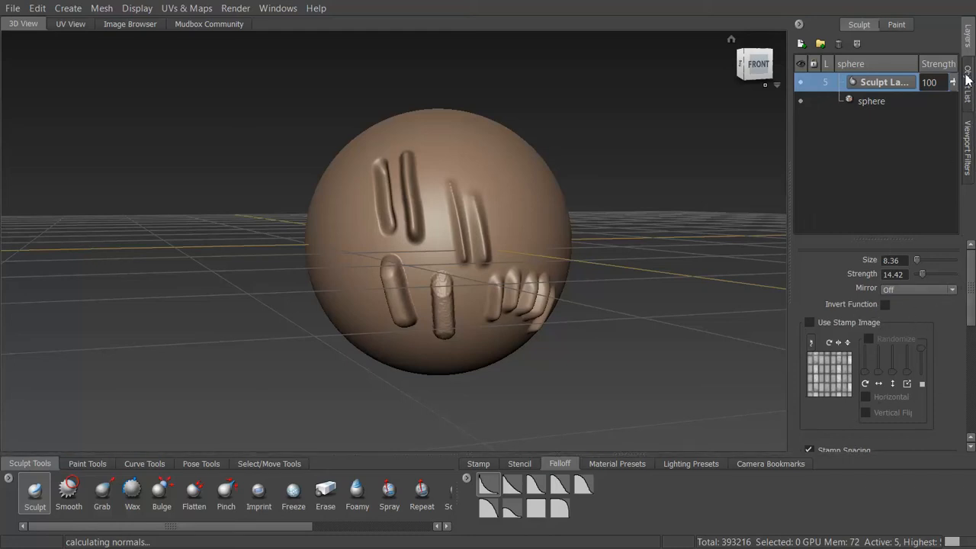
pyautogui.click(70, 496)
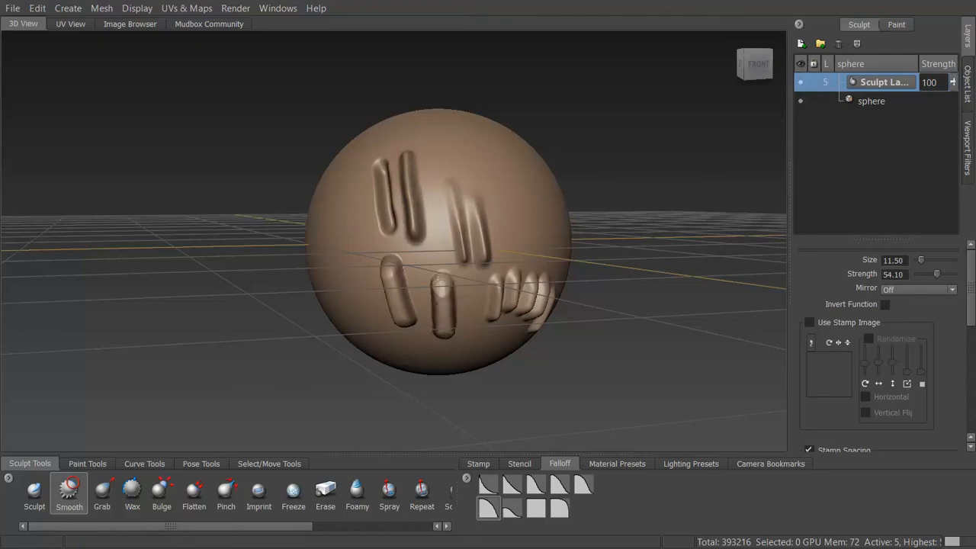
pyautogui.moveTo(437, 303)
pyautogui.mouseDown()
pyautogui.moveTo(435, 312)
pyautogui.moveTo(447, 260)
pyautogui.mouseUp()
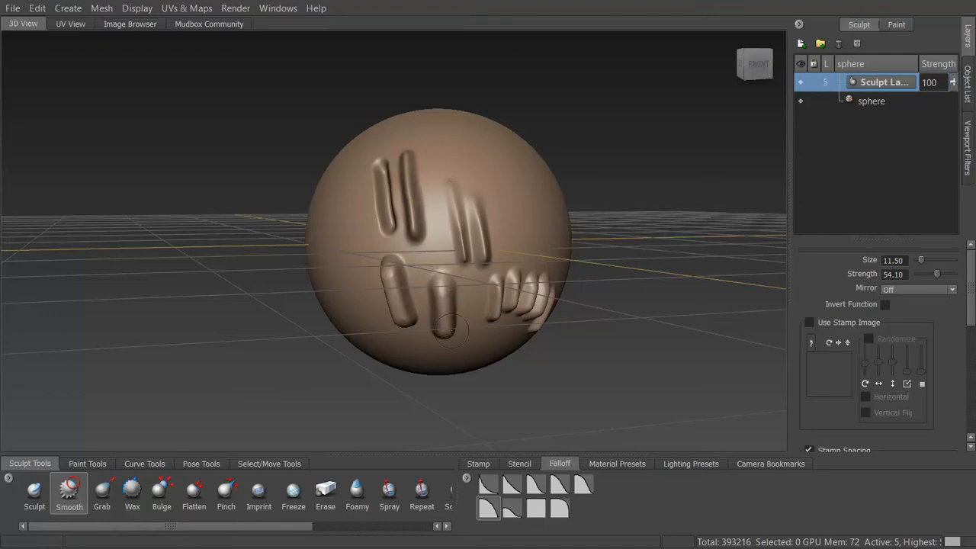
pyautogui.keyDown('alt'); pyautogui.moveTo(470, 308); pyautogui.dragTo(410, 343); pyautogui.keyUp('alt')
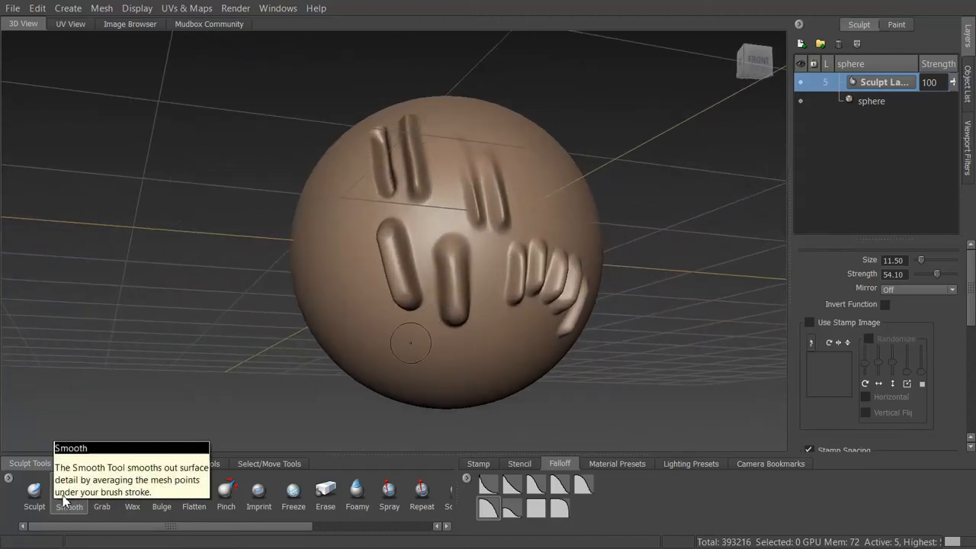
# - With the Sculpt tool active, temporarily switch to smoothing and soften the row of short ridges on the sphere's lower side
pyautogui.click(34, 495)
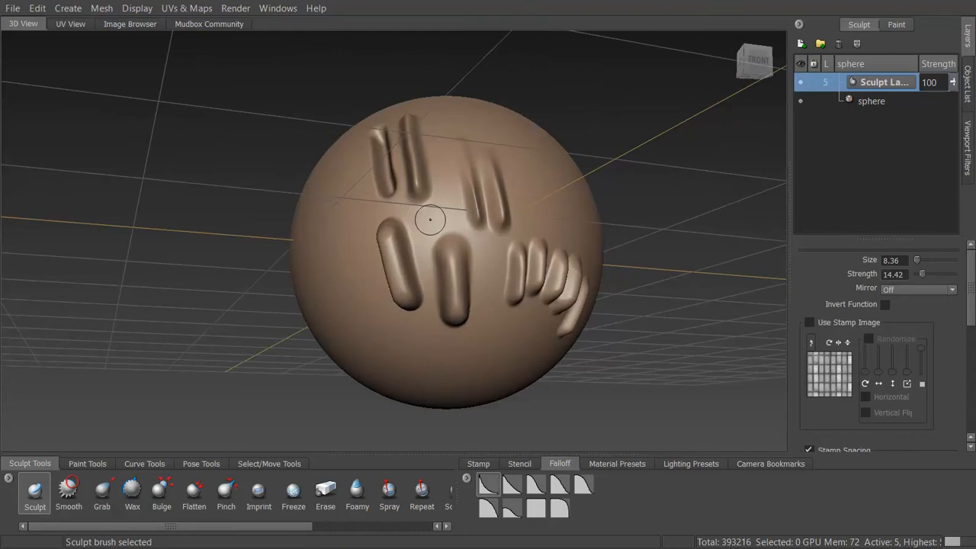
pyautogui.press('shift')
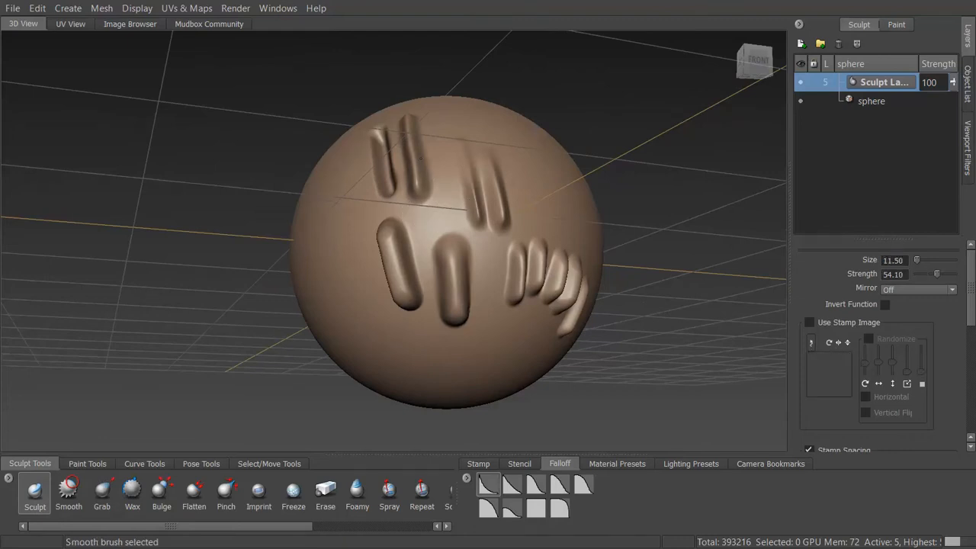
pyautogui.keyDown('shift'); pyautogui.moveTo(405, 251); pyautogui.dragTo(392, 257); pyautogui.keyUp('shift')
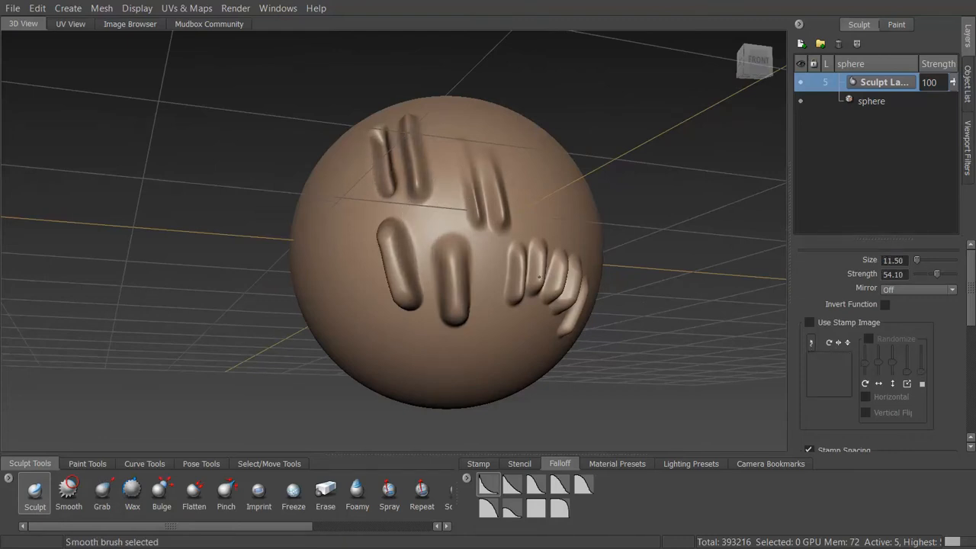
pyautogui.moveTo(520, 274)
pyautogui.keyDown('shift'); pyautogui.mouseDown()
pyautogui.moveTo(537, 279)
pyautogui.moveTo(538, 259)
pyautogui.moveTo(516, 278)
pyautogui.mouseUp(); pyautogui.keyUp('shift')
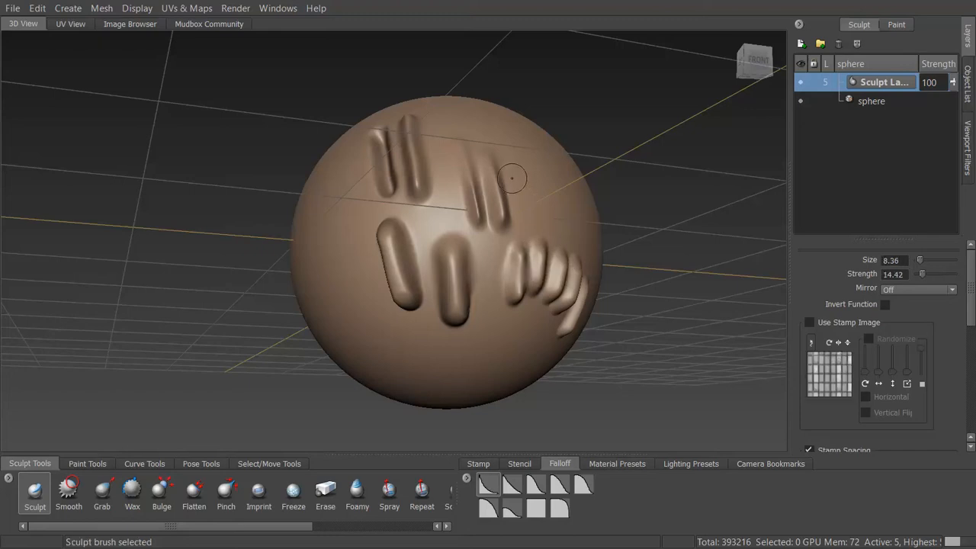
# - Sculpt more ridges beside the narrow upper pair and soften them with the temporary Smooth brush
pyautogui.moveTo(525, 151)
pyautogui.mouseDown()
pyautogui.moveTo(546, 217)
pyautogui.moveTo(527, 155)
pyautogui.moveTo(525, 204)
pyautogui.moveTo(512, 156)
pyautogui.mouseUp()
pyautogui.press('shift')
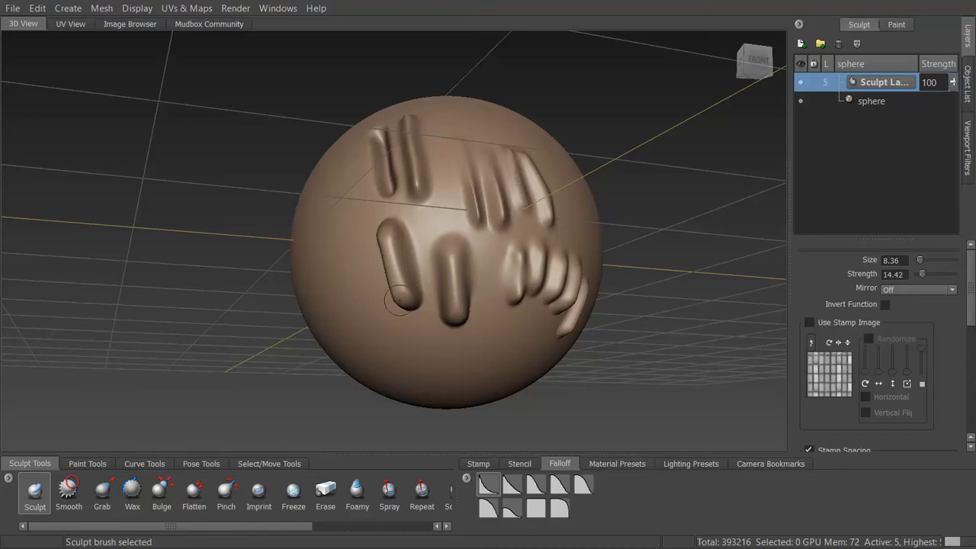
pyautogui.keyDown('alt'); pyautogui.moveTo(563, 199); pyautogui.dragTo(510, 216); pyautogui.keyUp('alt')
pyautogui.keyDown('alt'); pyautogui.moveTo(448, 178); pyautogui.dragTo(518, 207); pyautogui.keyUp('alt')
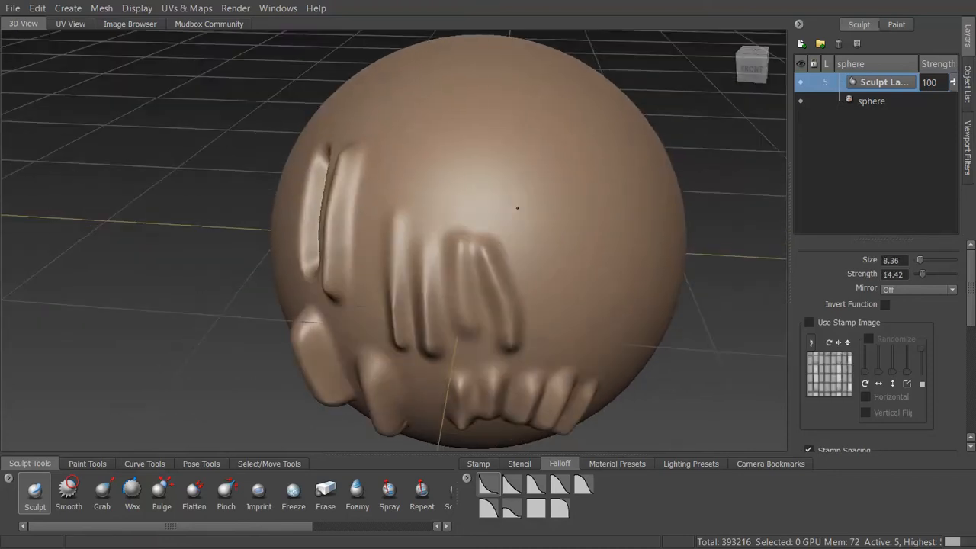
# - Hide the grid in the 3D view
pyautogui.click(102, 8)
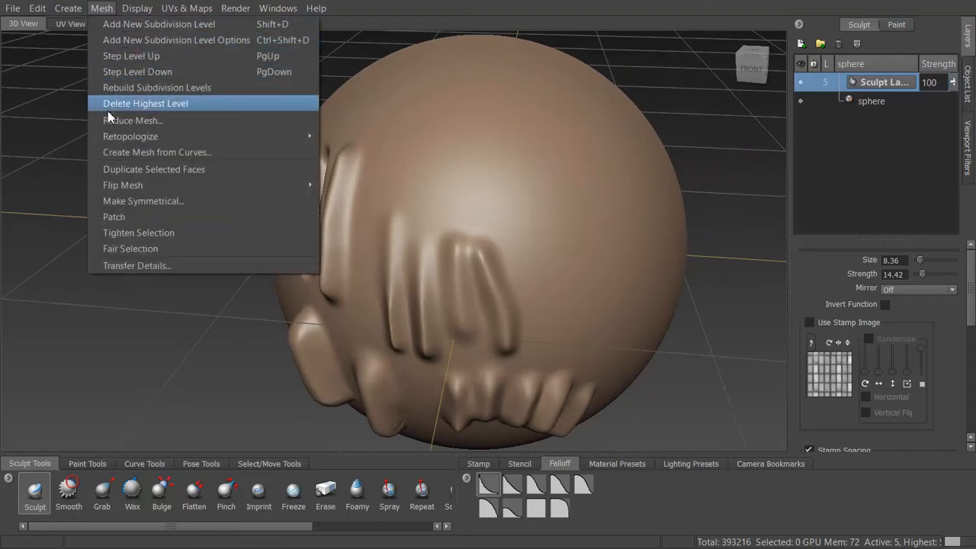
pyautogui.moveTo(137, 8)
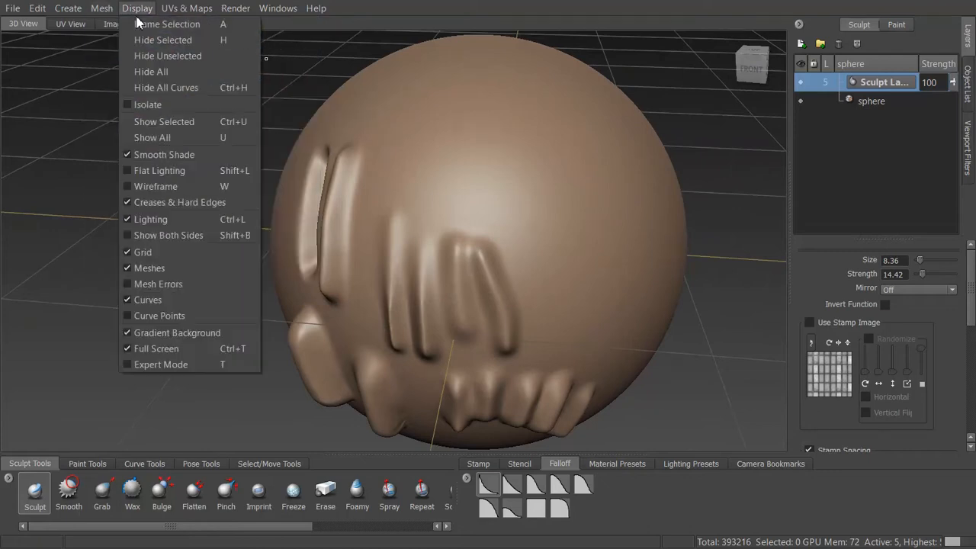
pyautogui.click(143, 252)
pyautogui.moveTo(519, 334)
pyautogui.keyDown('alt'); pyautogui.mouseDown()
pyautogui.moveTo(496, 298)
pyautogui.moveTo(688, 258)
pyautogui.moveTo(458, 275)
pyautogui.moveTo(580, 267)
pyautogui.moveTo(405, 267)
pyautogui.moveTo(370, 250)
pyautogui.mouseUp(); pyautogui.keyUp('alt')
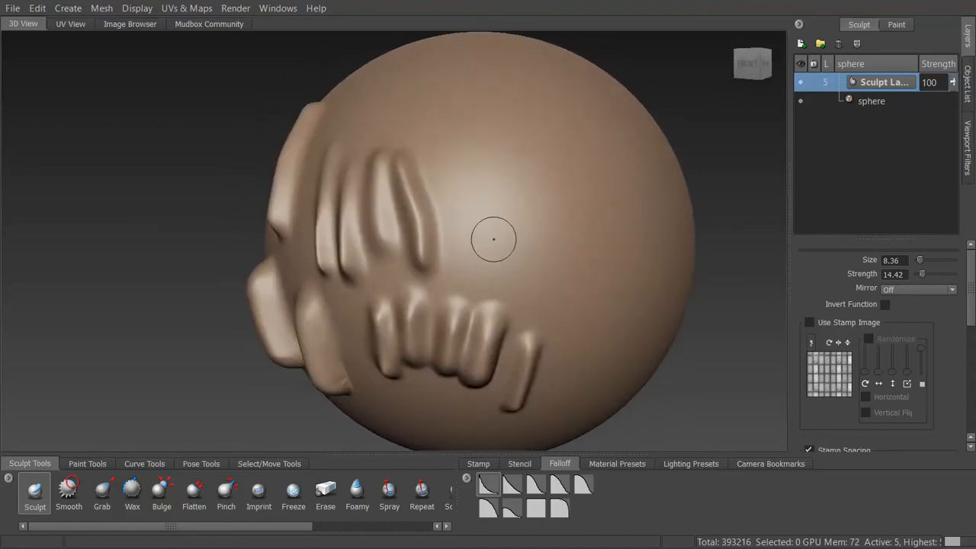
# - Blend the row of short lower ridges together with temporary smoothing strokes from the Sculpt tool
pyautogui.keyDown('alt'); pyautogui.moveTo(545, 248); pyautogui.dragTo(478, 256, button='right'); pyautogui.keyUp('alt')
pyautogui.keyDown('alt'); pyautogui.moveTo(478, 257); pyautogui.dragTo(493, 260); pyautogui.keyUp('alt')
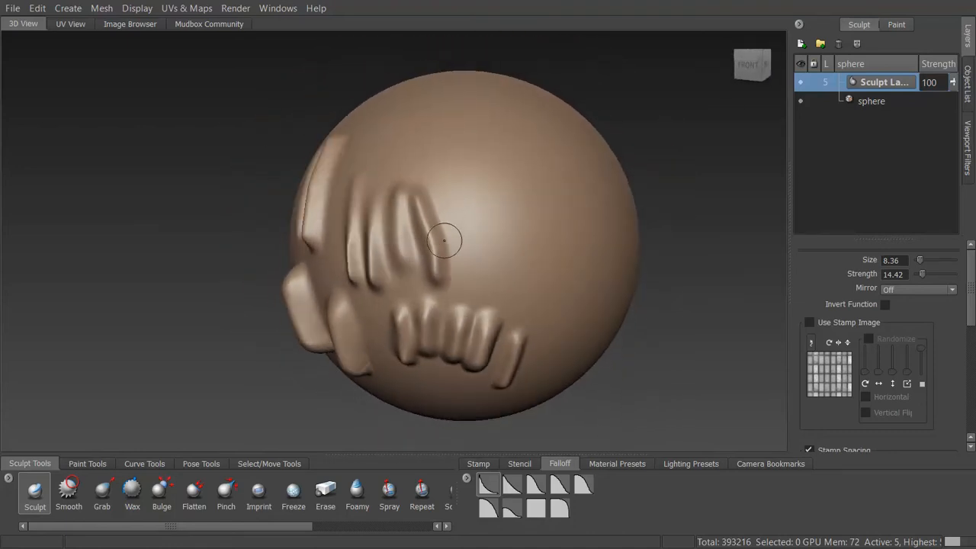
pyautogui.moveTo(477, 299)
pyautogui.keyDown('shift'); pyautogui.mouseDown()
pyautogui.moveTo(467, 309)
pyautogui.moveTo(329, 313)
pyautogui.mouseUp(); pyautogui.keyUp('shift')
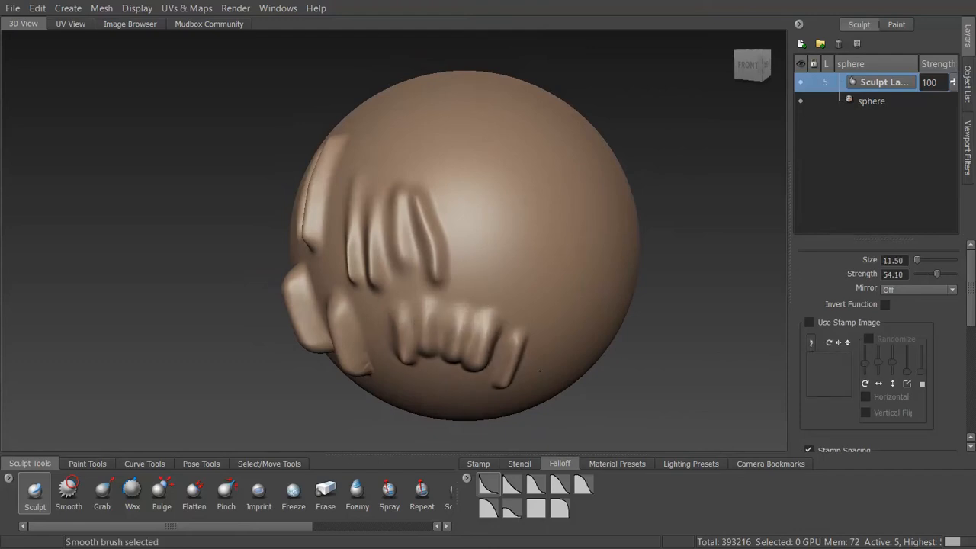
pyautogui.keyDown('shift'); pyautogui.moveTo(449, 334); pyautogui.dragTo(460, 348); pyautogui.keyUp('shift')
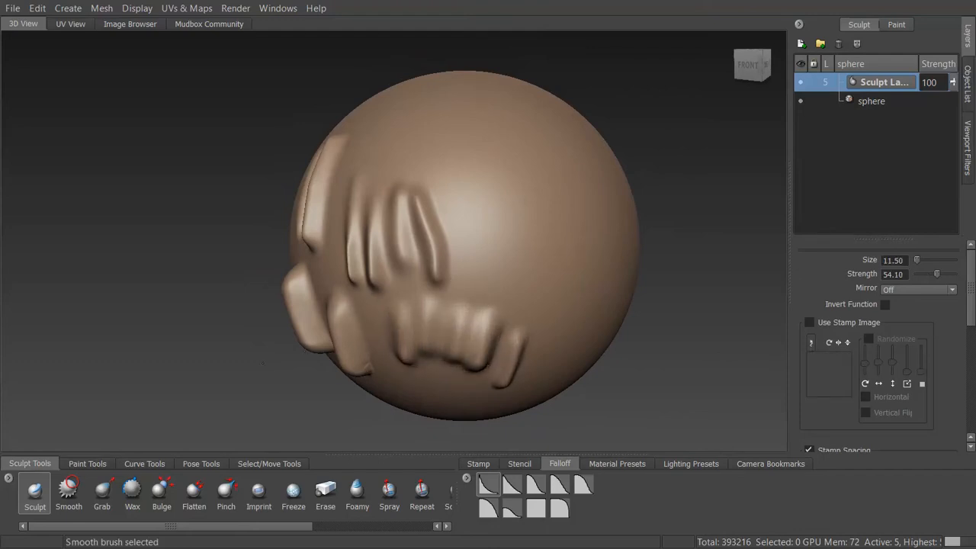
# - Set the Smooth tool's size to 57.40 and, back in the Sculpt tool, temporarily smooth the group of upper ridges
pyautogui.click(69, 492)
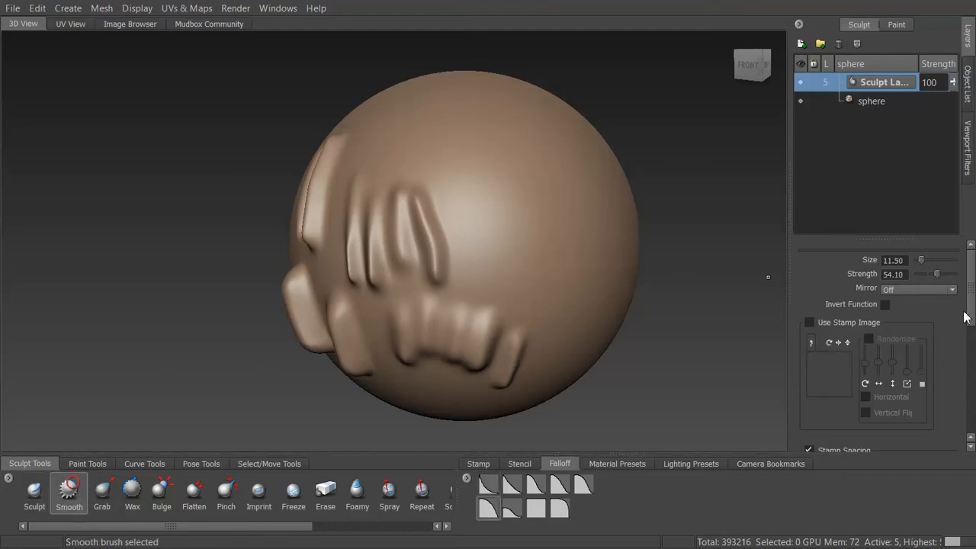
pyautogui.moveTo(970, 297)
pyautogui.mouseDown()
pyautogui.moveTo(971, 404)
pyautogui.moveTo(969, 255)
pyautogui.mouseUp()
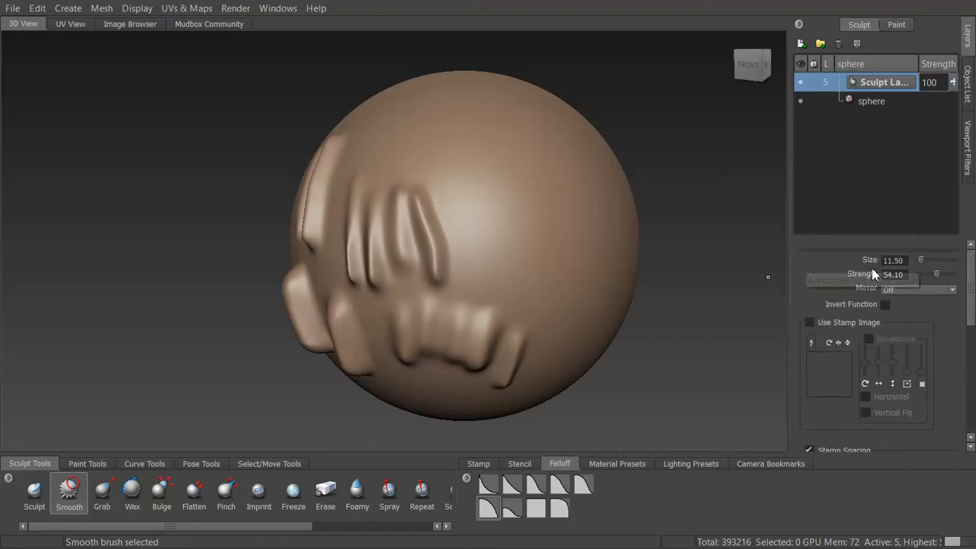
pyautogui.moveTo(921, 261); pyautogui.dragTo(938, 261)
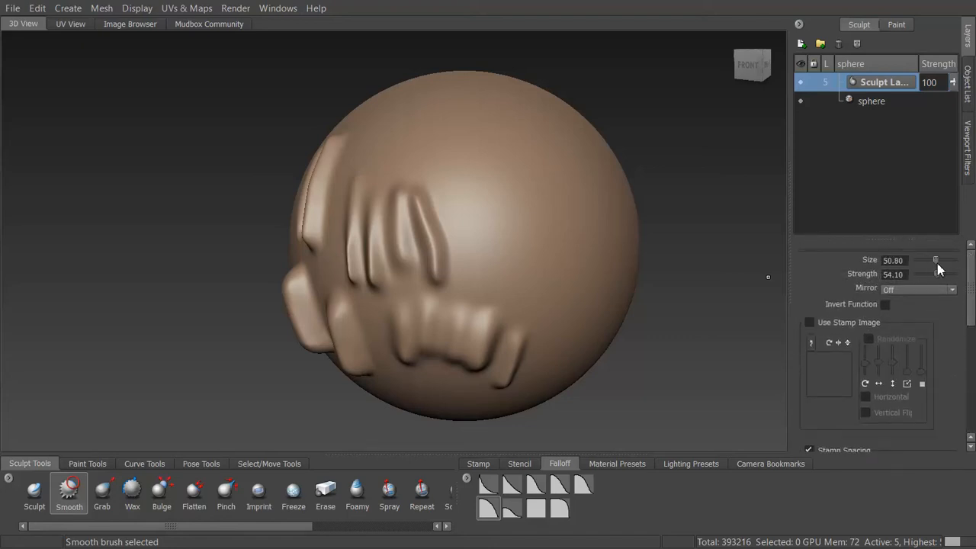
pyautogui.click(33, 492)
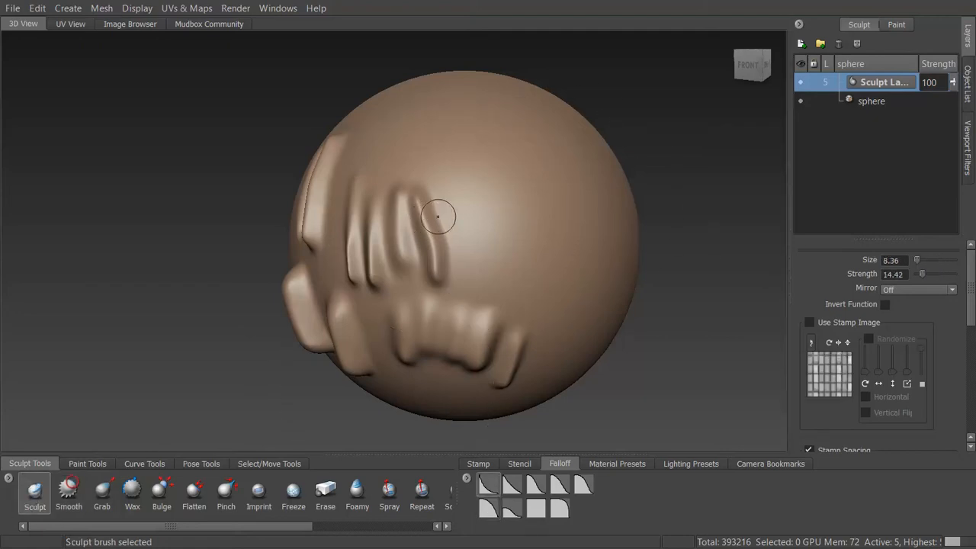
pyautogui.keyDown('shift'); pyautogui.moveTo(358, 263); pyautogui.dragTo(400, 204); pyautogui.keyUp('shift')
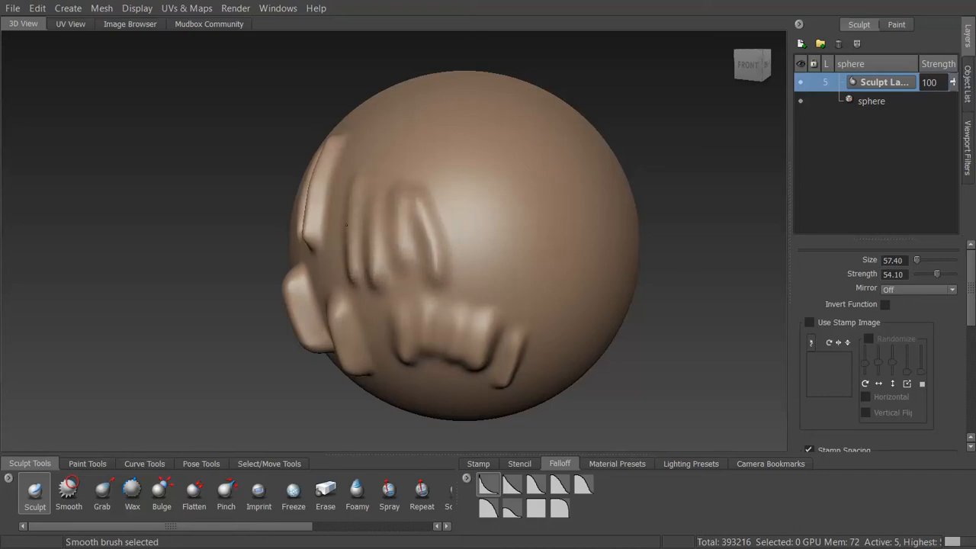
# - Temporarily smooth the upper ridges again from the Sculpt tool, and compare the Sculpt and Smooth tool settings, including Smooth's advanced options
pyautogui.keyDown('shift'); pyautogui.moveTo(315, 205); pyautogui.dragTo(373, 208); pyautogui.keyUp('shift')
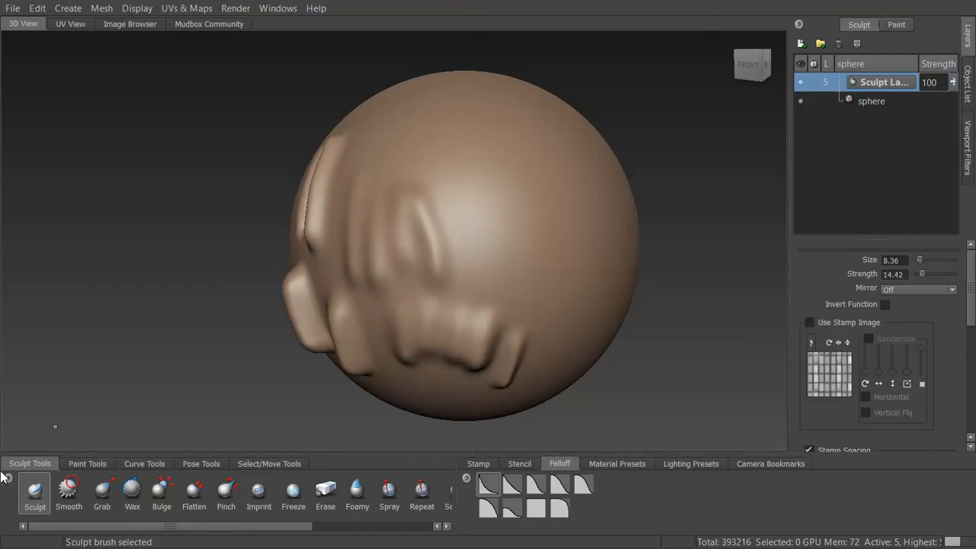
pyautogui.click(69, 492)
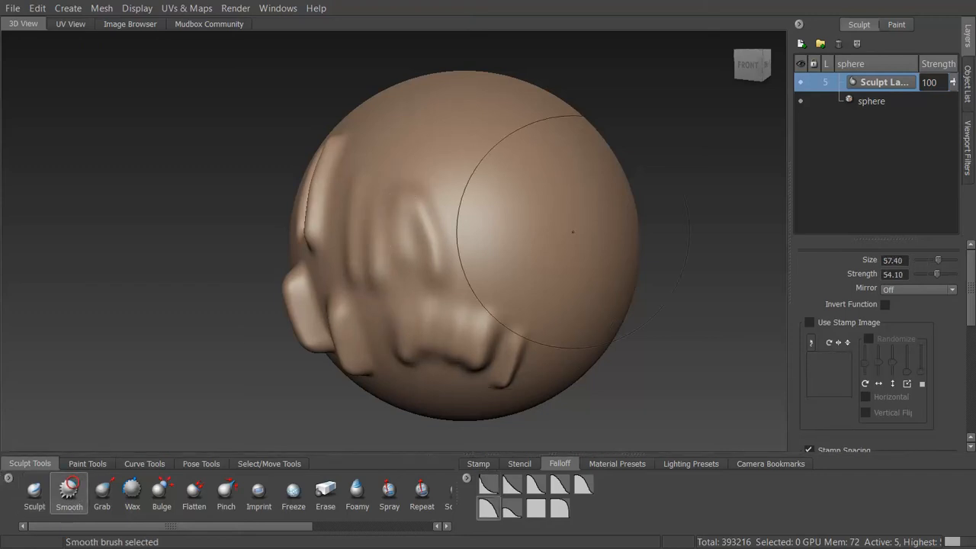
pyautogui.moveTo(971, 285); pyautogui.dragTo(971, 342)
pyautogui.scroll(-3, 915, 394)
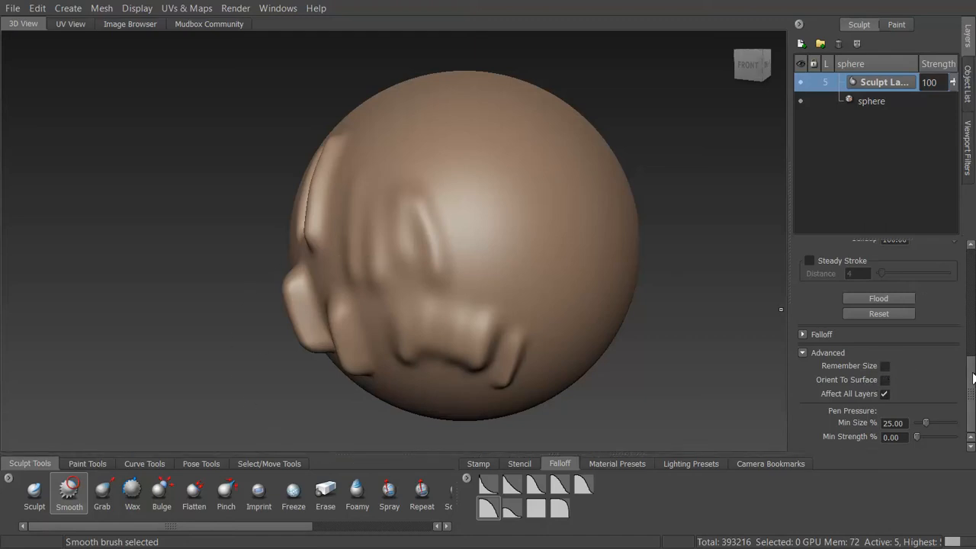
pyautogui.scroll(5, 974, 372)
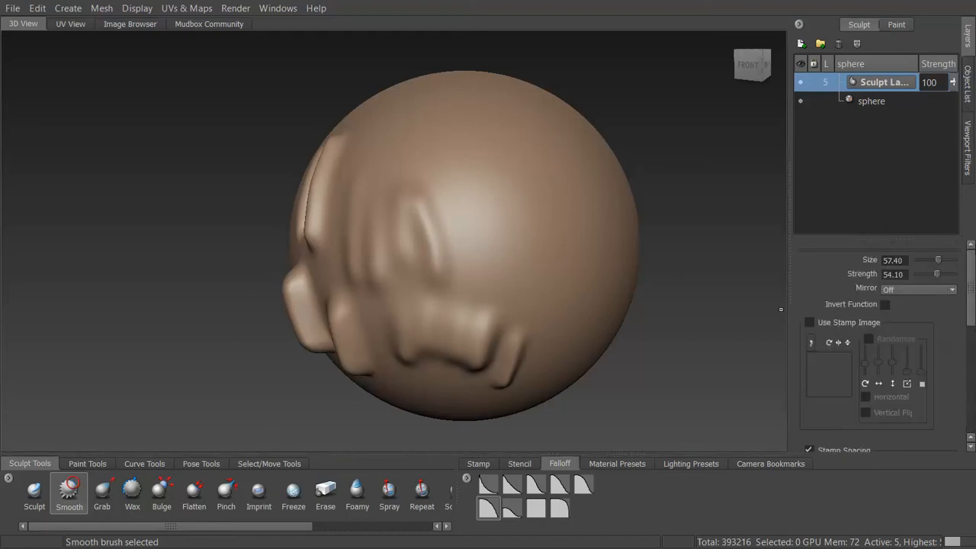
pyautogui.click(32, 492)
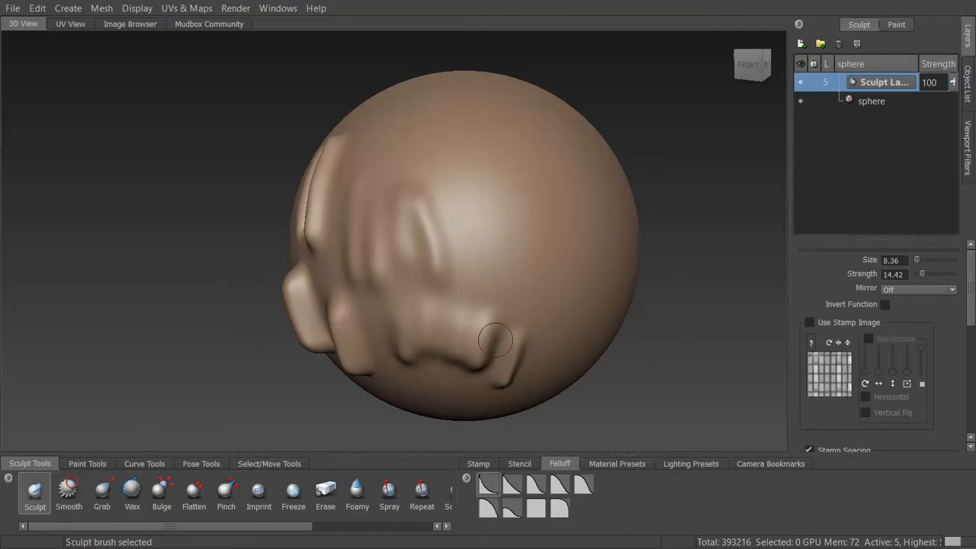
pyautogui.press('shift')
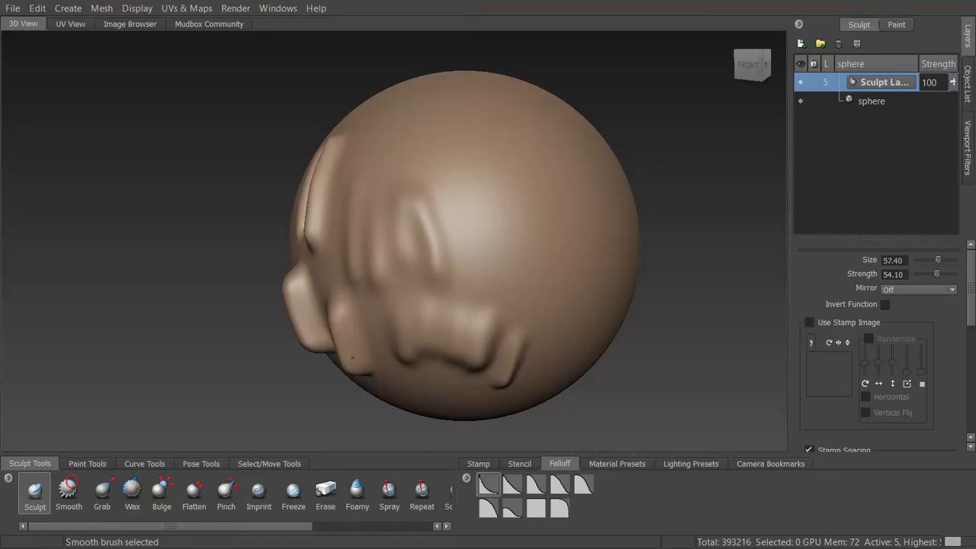
# - Choose the Grab tool and start a new scene with the basic head, discarding the sphere's unsaved changes
pyautogui.click(102, 492)
pyautogui.keyDown('alt'); pyautogui.moveTo(412, 267); pyautogui.dragTo(488, 259); pyautogui.keyUp('alt')
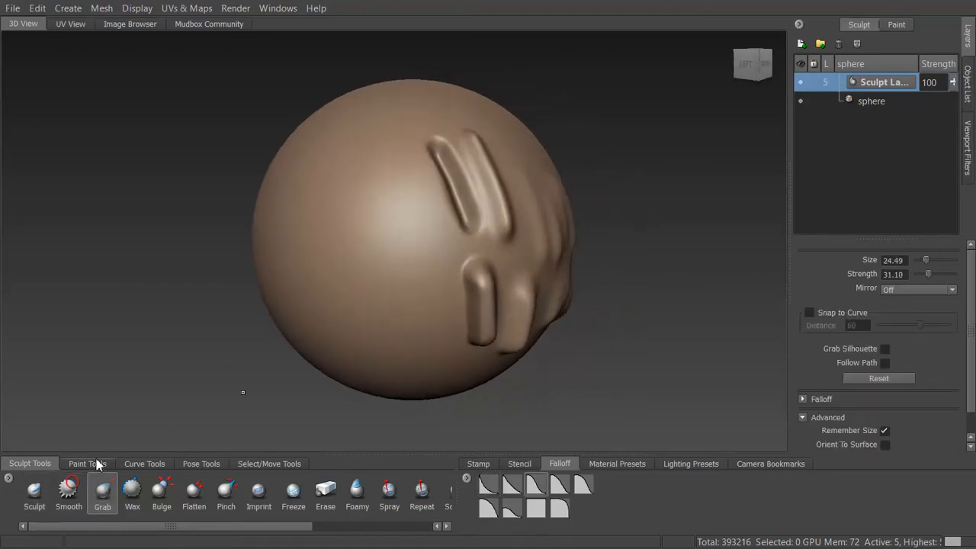
pyautogui.moveTo(538, 178)
pyautogui.keyDown('alt'); pyautogui.mouseDown()
pyautogui.moveTo(519, 180)
pyautogui.moveTo(511, 200)
pyautogui.moveTo(486, 201)
pyautogui.mouseUp(); pyautogui.keyUp('alt')
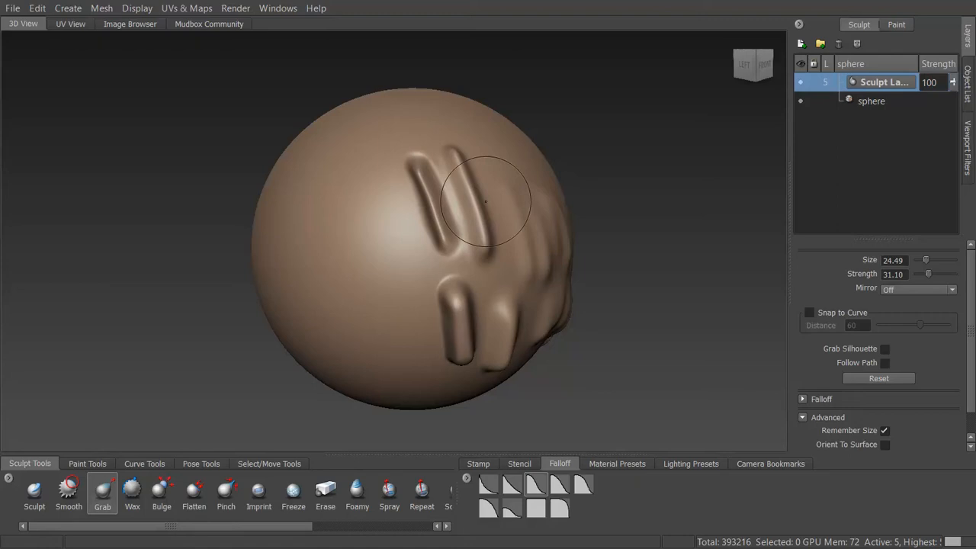
pyautogui.click(13, 8)
pyautogui.click(33, 31)
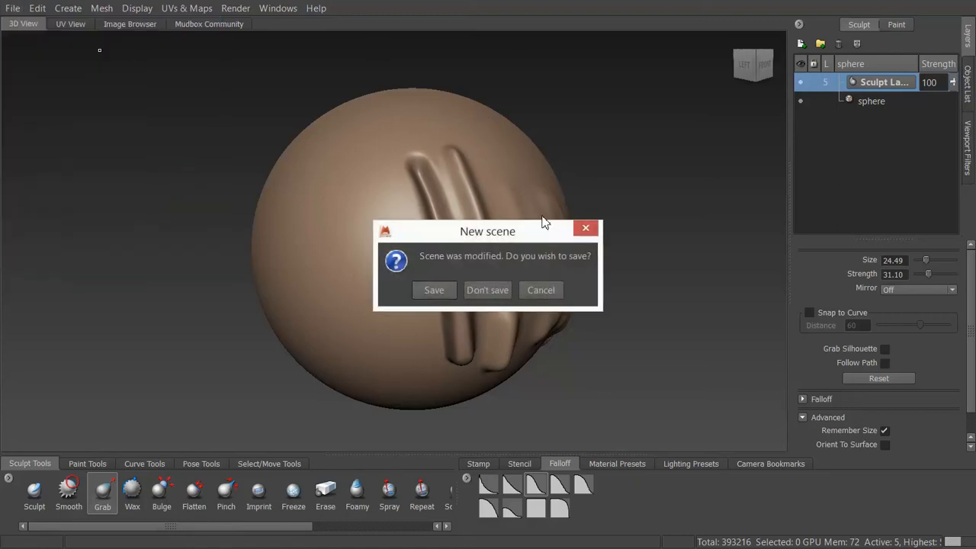
pyautogui.click(484, 288)
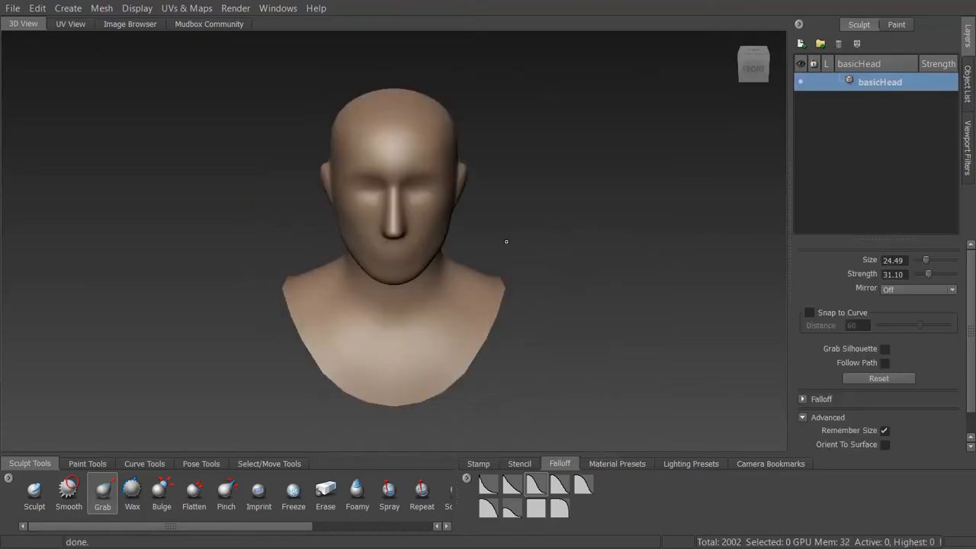
# - Add subdivision levels to the head up to level 5, and step the mesh down to level 4
pyautogui.keyDown('alt'); pyautogui.moveTo(412, 235); pyautogui.dragTo(386, 205); pyautogui.keyUp('alt')
pyautogui.keyDown('alt'); pyautogui.moveTo(385, 204); pyautogui.dragTo(453, 206, button='right'); pyautogui.keyUp('alt')
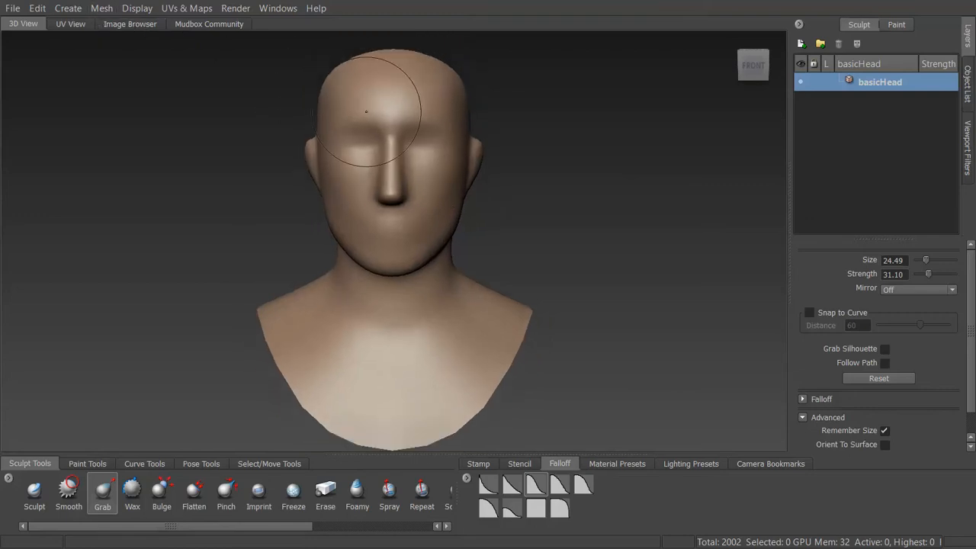
pyautogui.hotkey('shift', 'd')
pyautogui.hotkey('shift', 'd')
pyautogui.hotkey('shift', 'd')
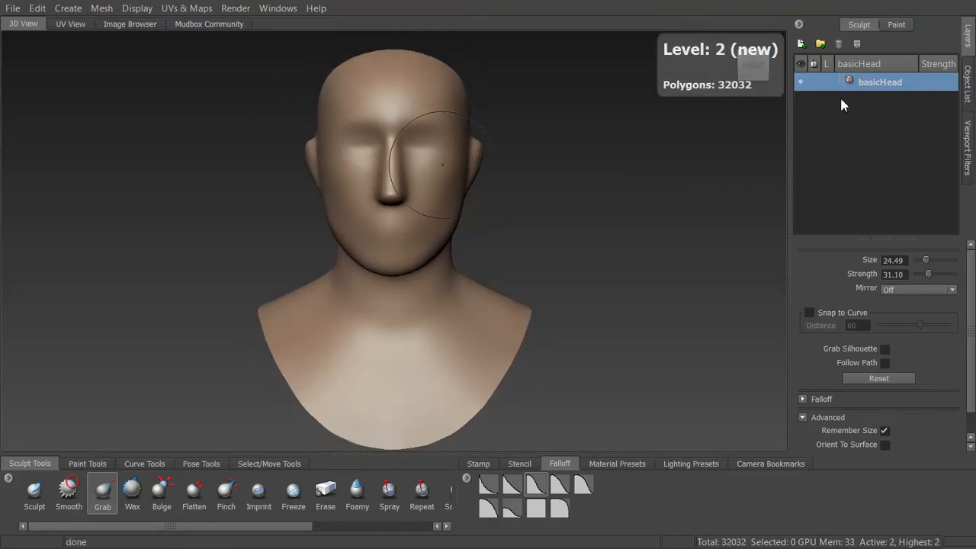
pyautogui.hotkey('shift', 'd')
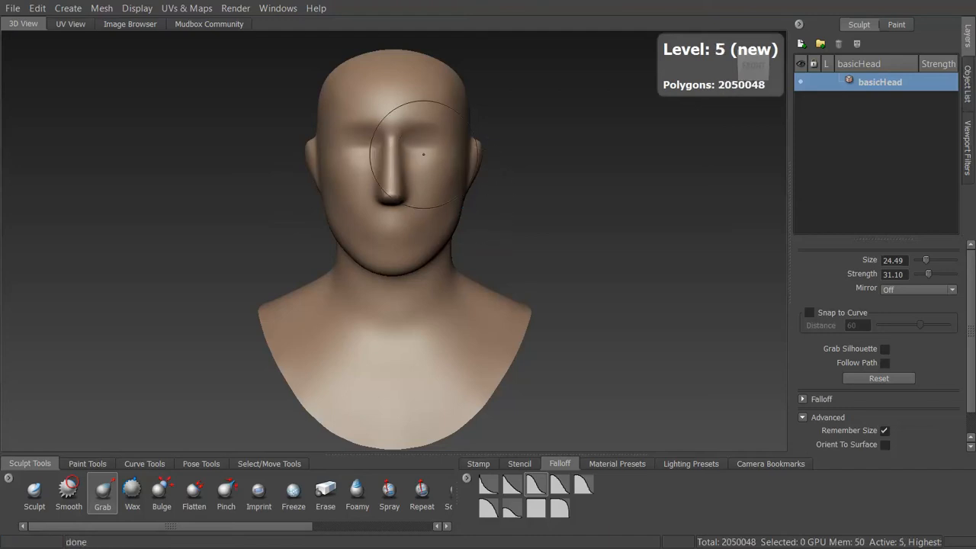
pyautogui.click(103, 8)
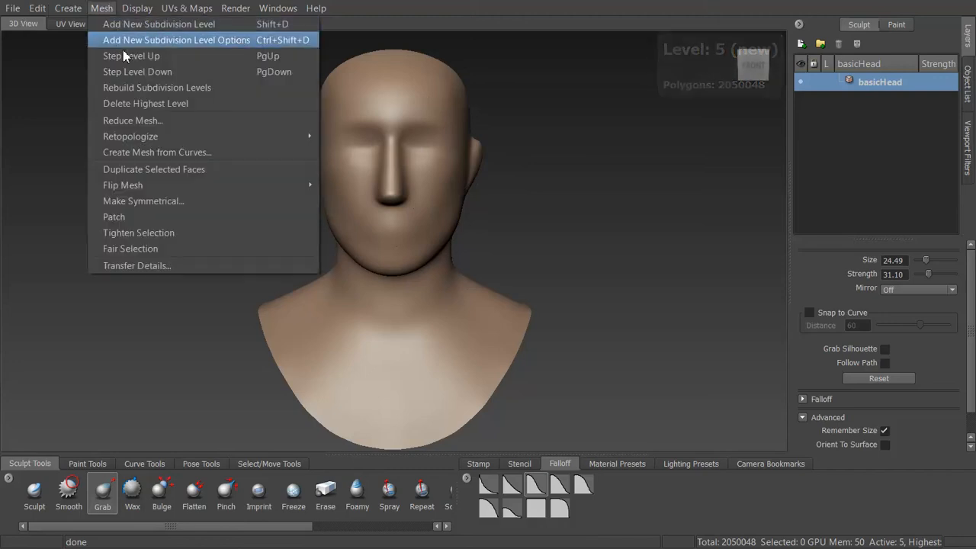
pyautogui.click(140, 72)
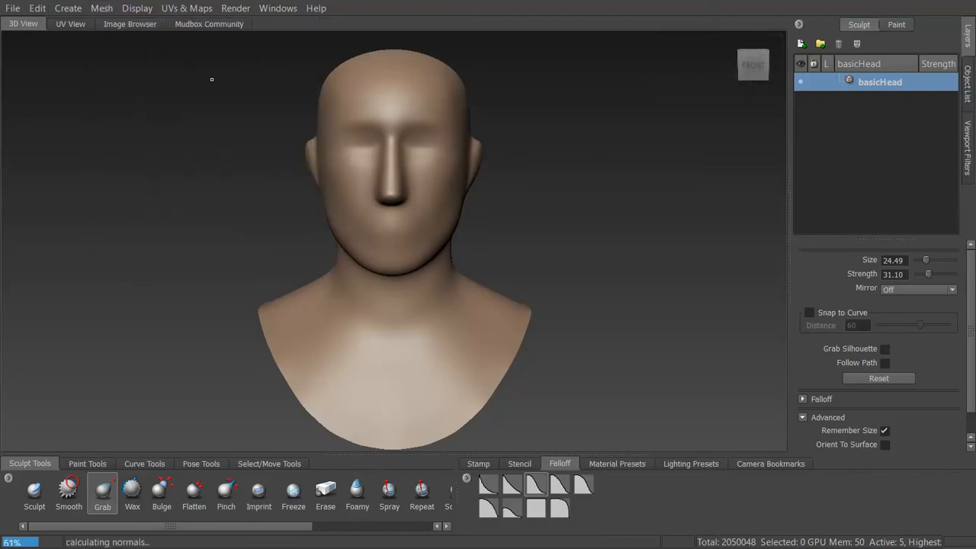
# - Set the Grab tool's size to 27.62 and its mirroring to X, facing the front of the head
pyautogui.keyDown('alt'); pyautogui.moveTo(211, 81); pyautogui.dragTo(395, 192); pyautogui.keyUp('alt')
pyautogui.keyDown('alt'); pyautogui.moveTo(395, 192); pyautogui.dragTo(451, 183, button='right'); pyautogui.keyUp('alt')
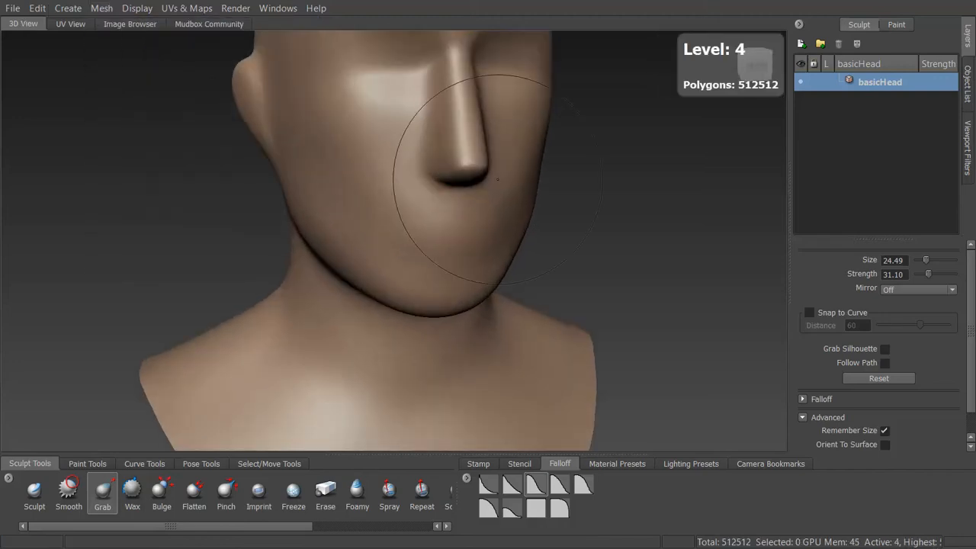
pyautogui.moveTo(451, 183)
pyautogui.keyDown('alt'); pyautogui.mouseDown()
pyautogui.moveTo(499, 227)
pyautogui.moveTo(458, 241)
pyautogui.mouseUp(); pyautogui.keyUp('alt')
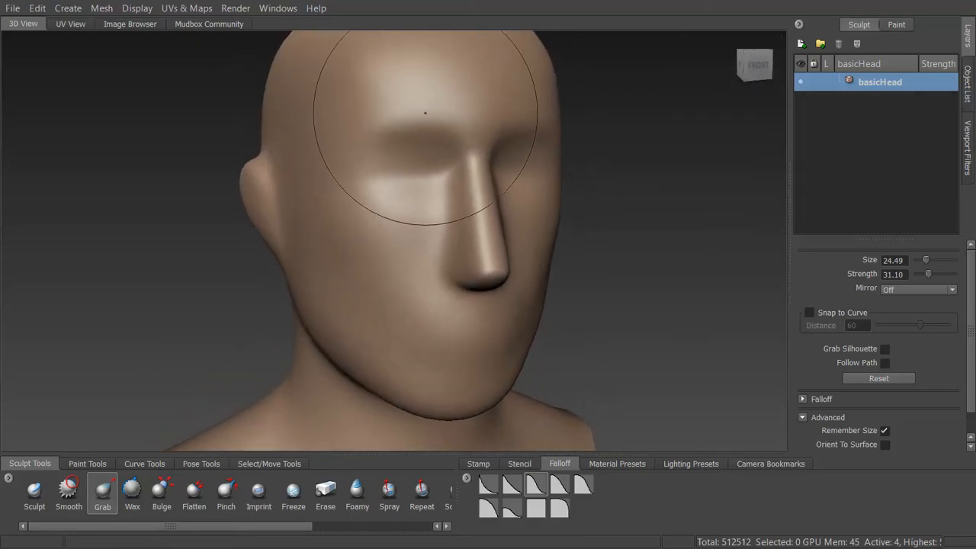
pyautogui.moveTo(419, 103); pyautogui.dragTo(381, 107)
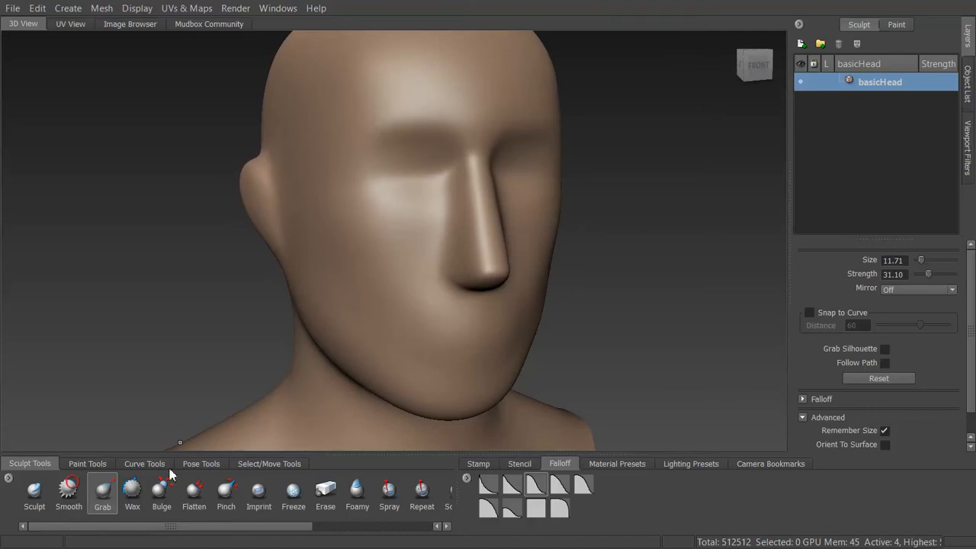
pyautogui.moveTo(450, 271)
pyautogui.mouseDown()
pyautogui.moveTo(503, 246)
pyautogui.moveTo(447, 225)
pyautogui.moveTo(441, 233)
pyautogui.mouseUp()
pyautogui.click(906, 289)
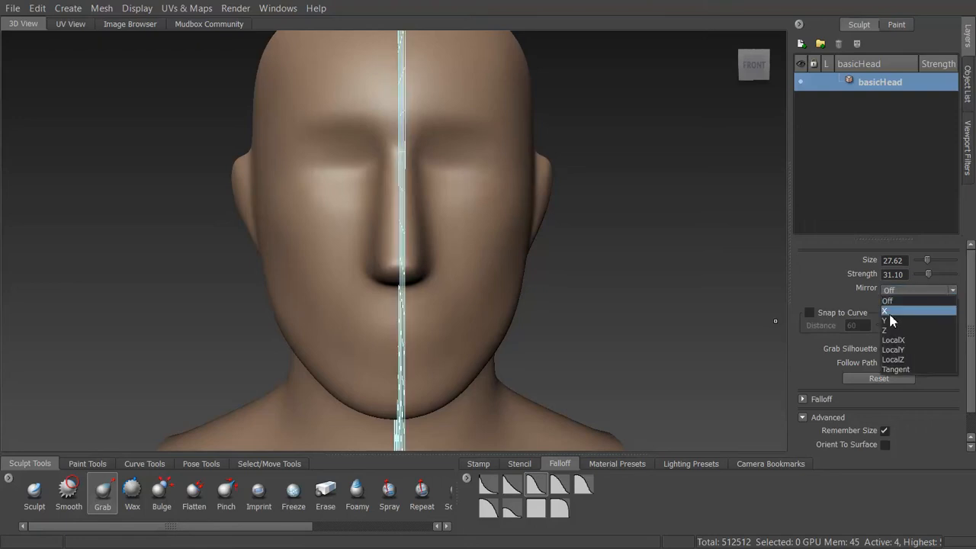
pyautogui.click(889, 312)
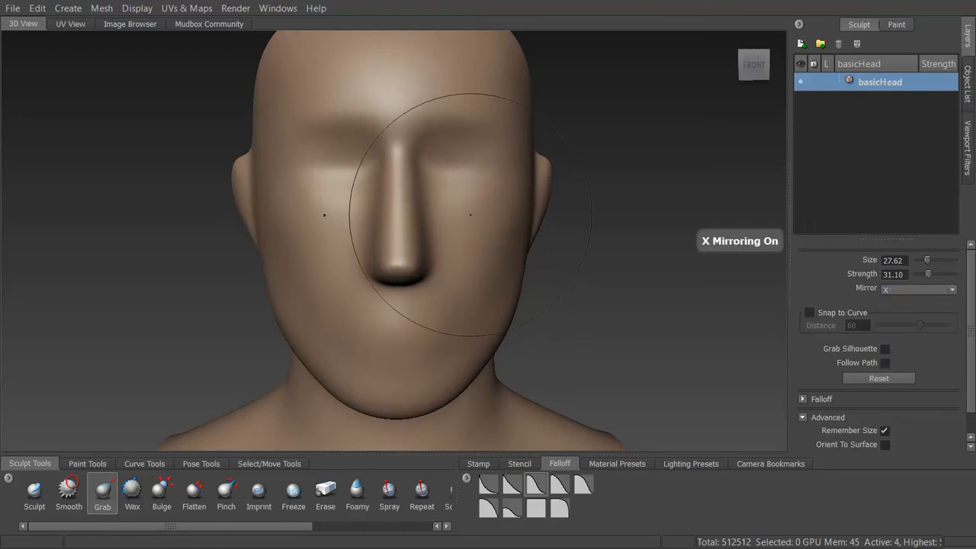
# - Pull the inner brows down and push in the cheeks with mirrored Grab strokes, and check the head in profile
pyautogui.moveTo(435, 118); pyautogui.dragTo(444, 175)
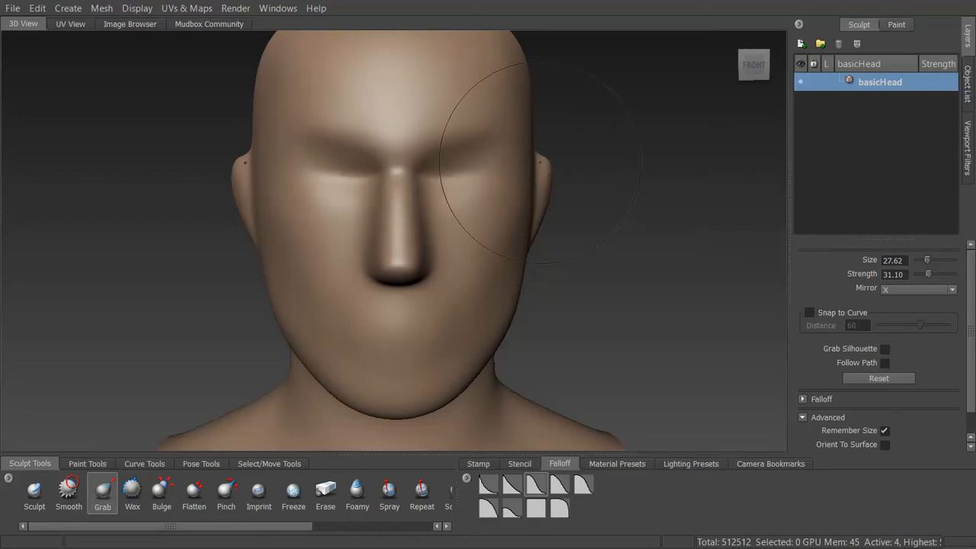
pyautogui.keyDown('alt'); pyautogui.moveTo(526, 230); pyautogui.dragTo(483, 265, button='right'); pyautogui.keyUp('alt')
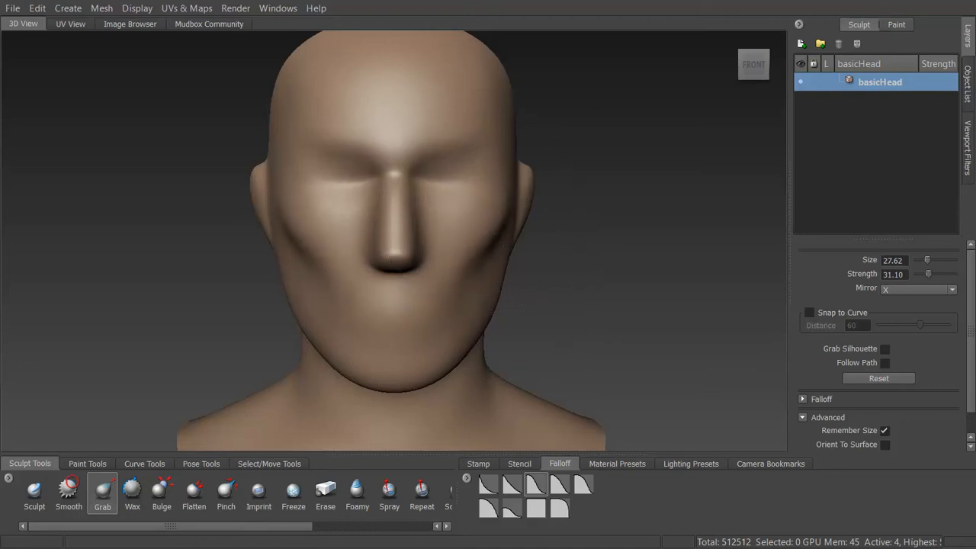
pyautogui.moveTo(501, 243)
pyautogui.mouseDown()
pyautogui.moveTo(511, 263)
pyautogui.moveTo(446, 261)
pyautogui.moveTo(533, 273)
pyautogui.mouseUp()
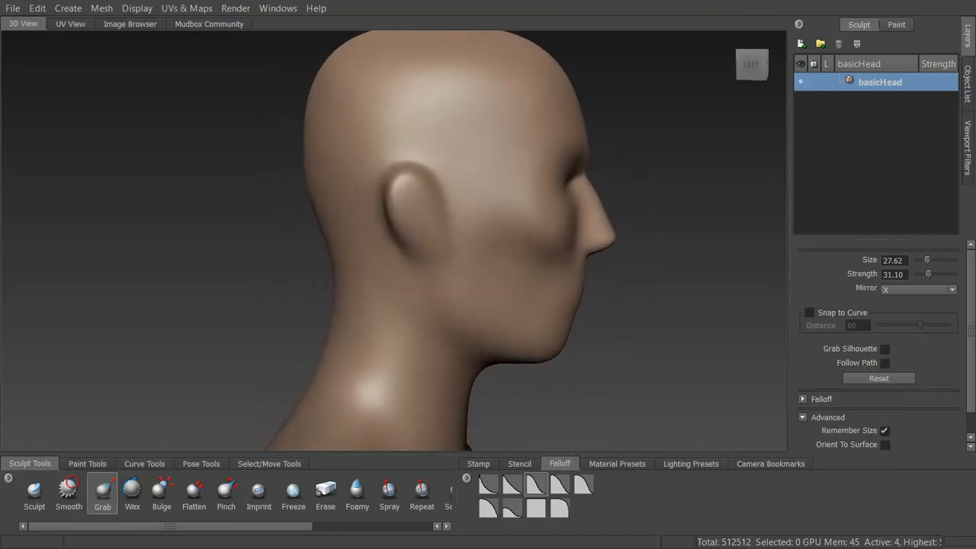
pyautogui.keyDown('alt'); pyautogui.moveTo(625, 224); pyautogui.dragTo(637, 223, button='right'); pyautogui.keyUp('alt')
pyautogui.keyDown('alt'); pyautogui.moveTo(636, 223); pyautogui.dragTo(457, 206, button='middle'); pyautogui.keyUp('alt')
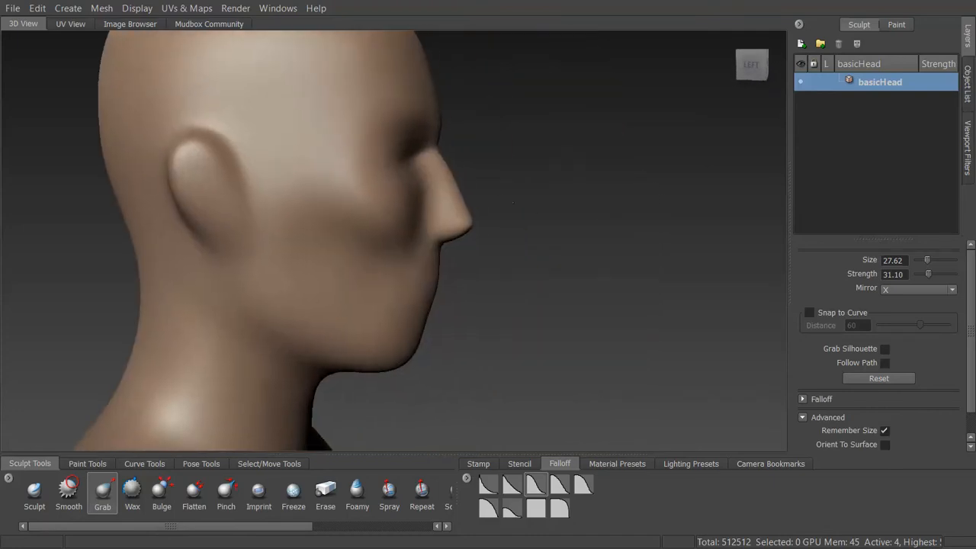
# - Reshape the nose profile with the Grab brush at size 13.21, pushing in the bridge and pulling the tip and middle outward
pyautogui.keyDown('alt'); pyautogui.moveTo(446, 203); pyautogui.dragTo(453, 203, button='right'); pyautogui.keyUp('alt')
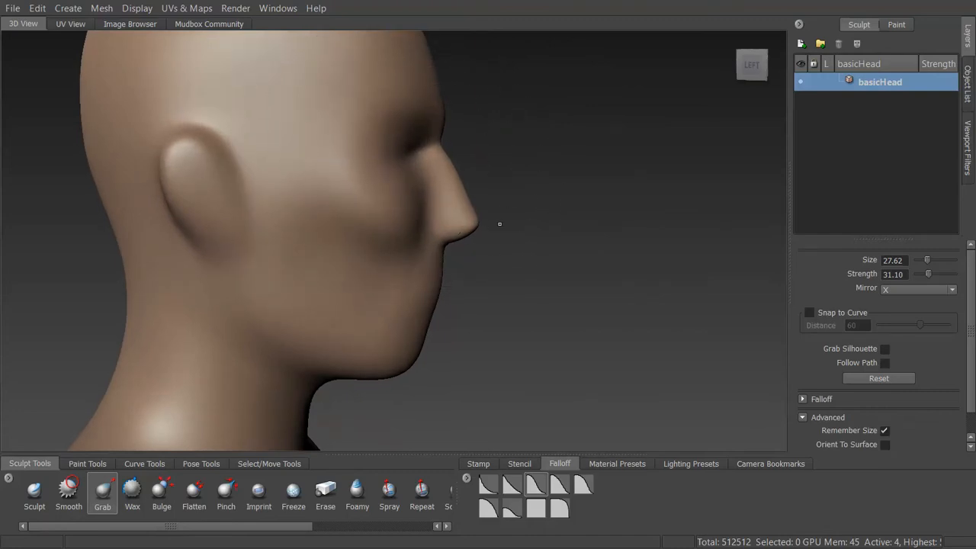
pyautogui.moveTo(435, 162); pyautogui.dragTo(473, 168)
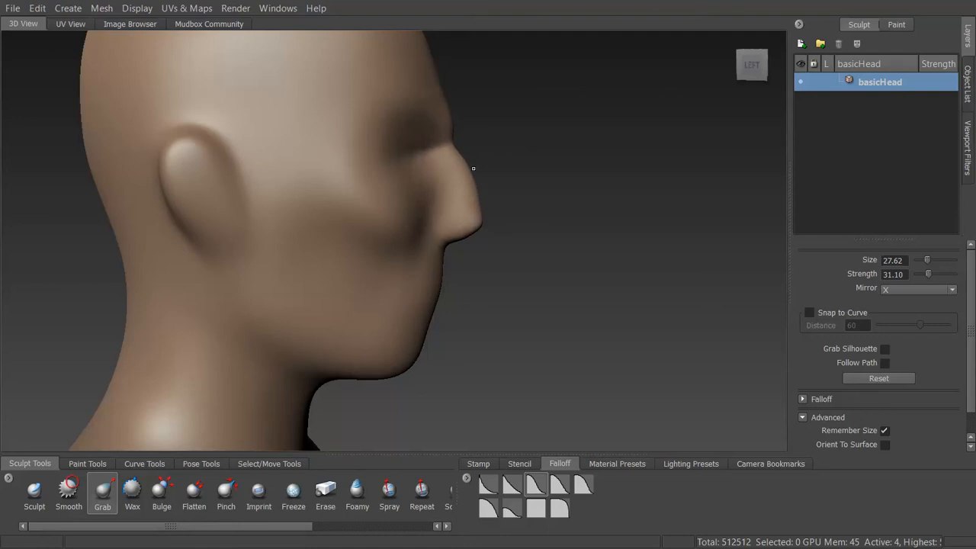
pyautogui.hotkey('ctrl', 'z')
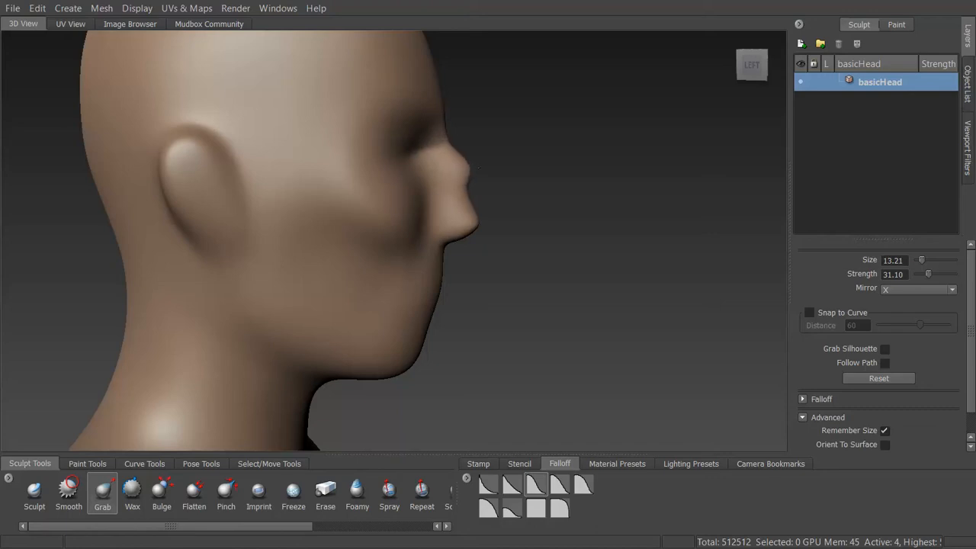
pyautogui.moveTo(440, 141); pyautogui.dragTo(428, 143)
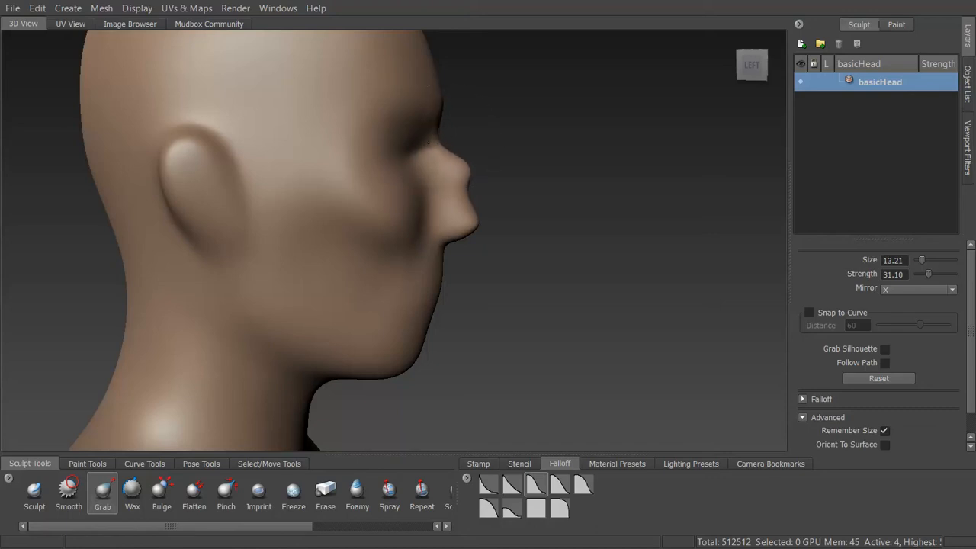
pyautogui.moveTo(469, 222); pyautogui.dragTo(489, 241)
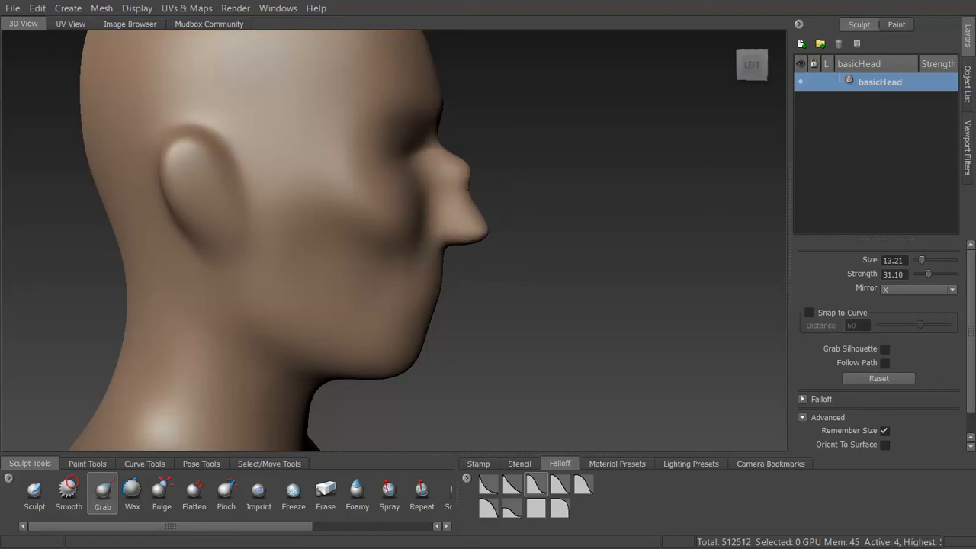
pyautogui.moveTo(469, 186); pyautogui.dragTo(494, 197)
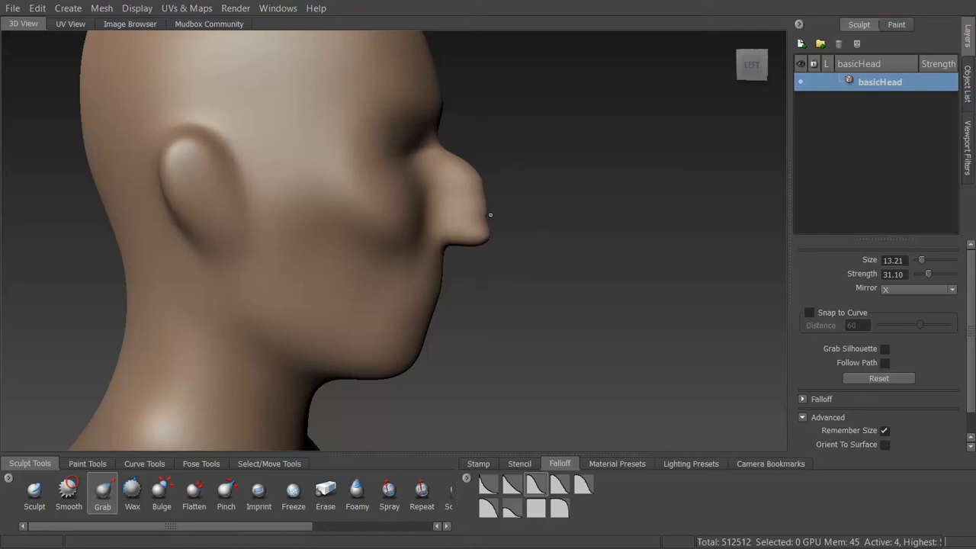
pyautogui.press('shift')
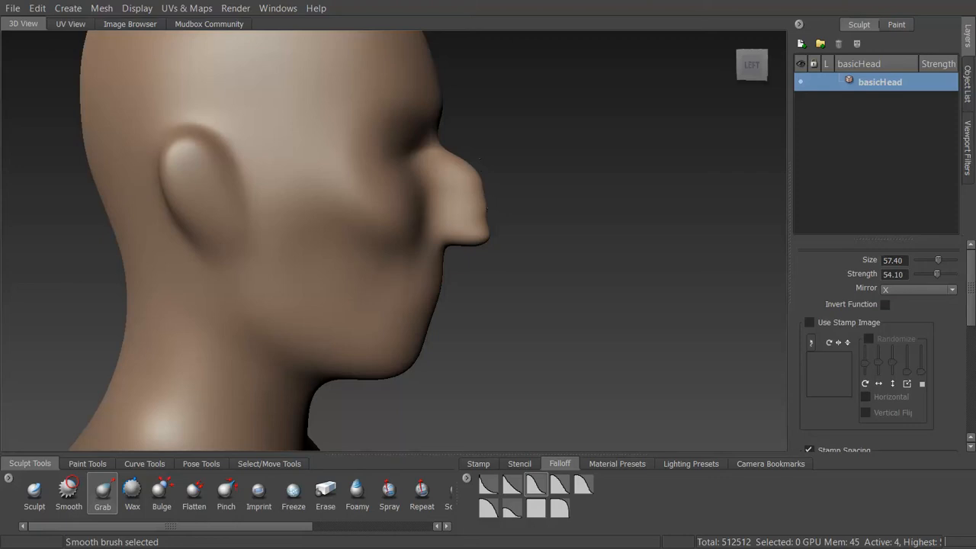
# - Raise the slopes between neck and shoulders and pull the shoulders outward with the Grab brush, using size 45.60 for the shoulders
pyautogui.keyDown('alt'); pyautogui.moveTo(498, 221); pyautogui.dragTo(423, 181); pyautogui.keyUp('alt')
pyautogui.keyDown('alt'); pyautogui.moveTo(423, 180); pyautogui.dragTo(316, 185, button='right'); pyautogui.keyUp('alt')
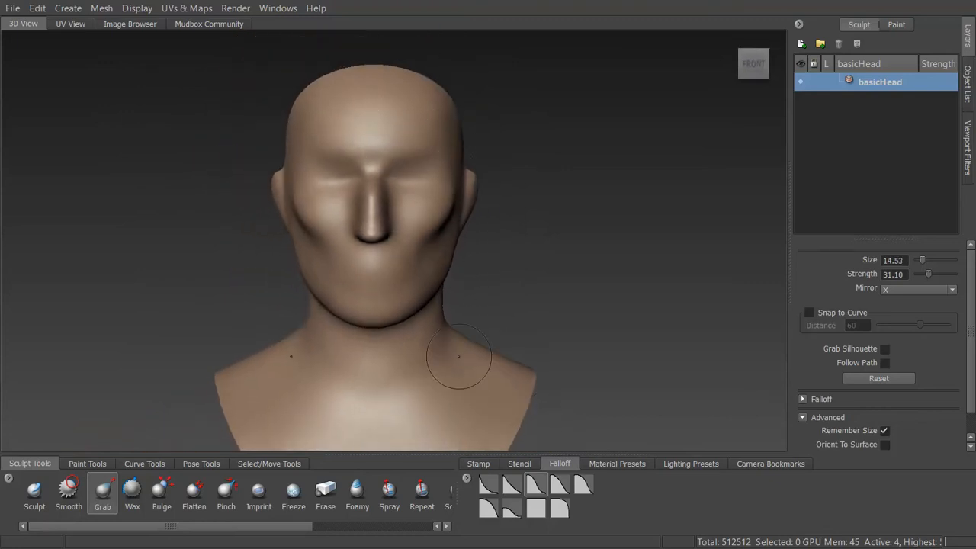
pyautogui.moveTo(455, 349); pyautogui.dragTo(478, 267)
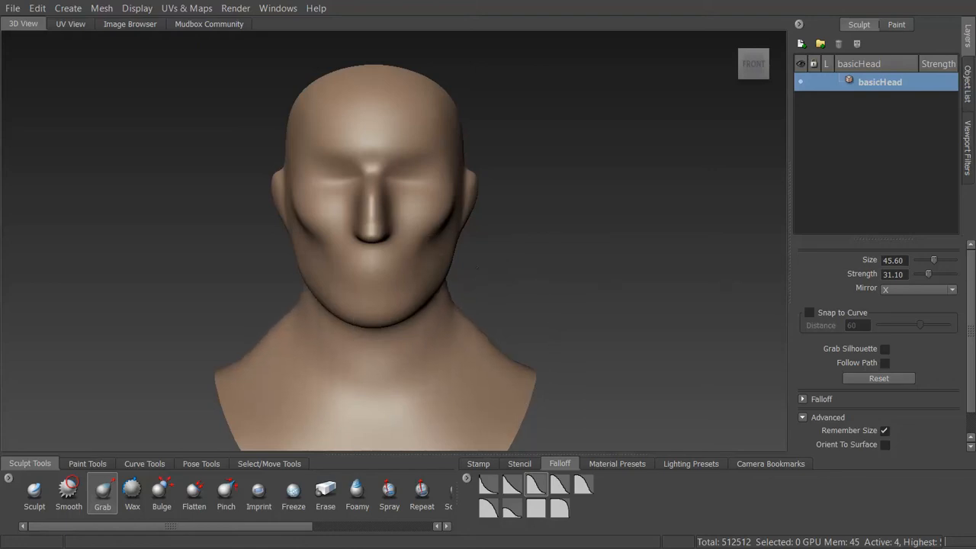
pyautogui.moveTo(507, 358)
pyautogui.mouseDown()
pyautogui.moveTo(538, 336)
pyautogui.moveTo(598, 379)
pyautogui.moveTo(548, 366)
pyautogui.moveTo(602, 382)
pyautogui.mouseUp()
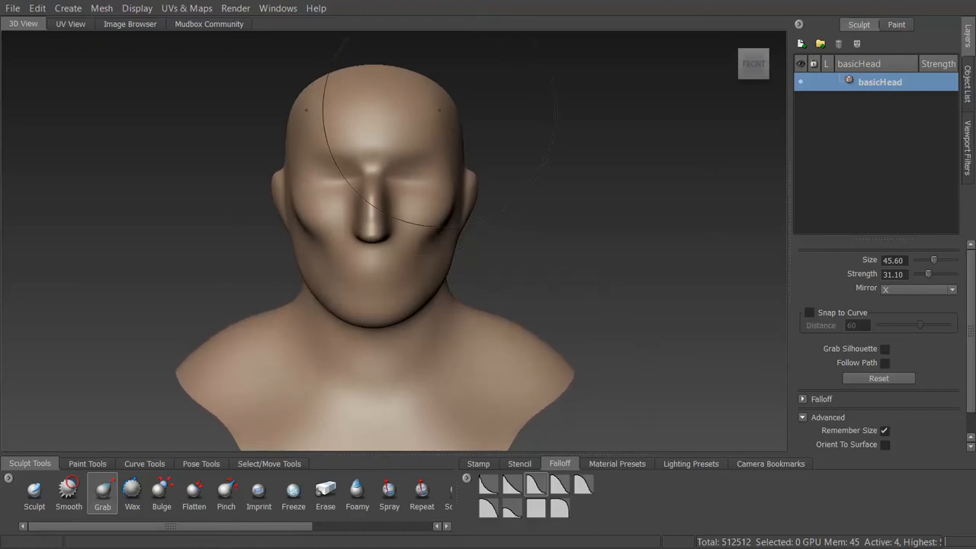
# - Try to reshape the forehead and brow from the front with the Grab brush at size 45.60
pyautogui.moveTo(453, 125)
pyautogui.mouseDown()
pyautogui.moveTo(438, 126)
pyautogui.moveTo(412, 174)
pyautogui.moveTo(440, 173)
pyautogui.moveTo(440, 183)
pyautogui.mouseUp()
pyautogui.hotkey('ctrl', 'z')
pyautogui.moveTo(379, 159); pyautogui.dragTo(370, 121)
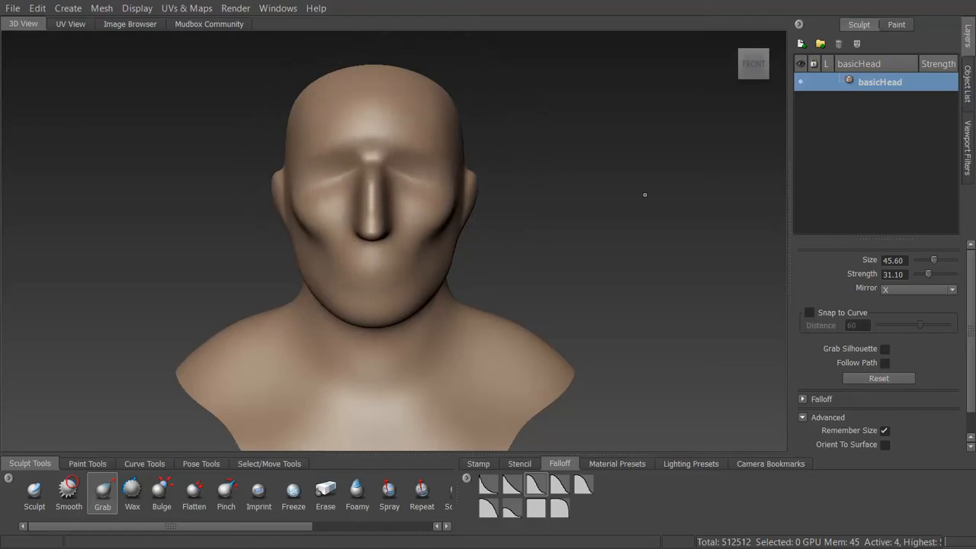
pyautogui.hotkey('ctrl', 'z')
pyautogui.hotkey('ctrl', 'z')
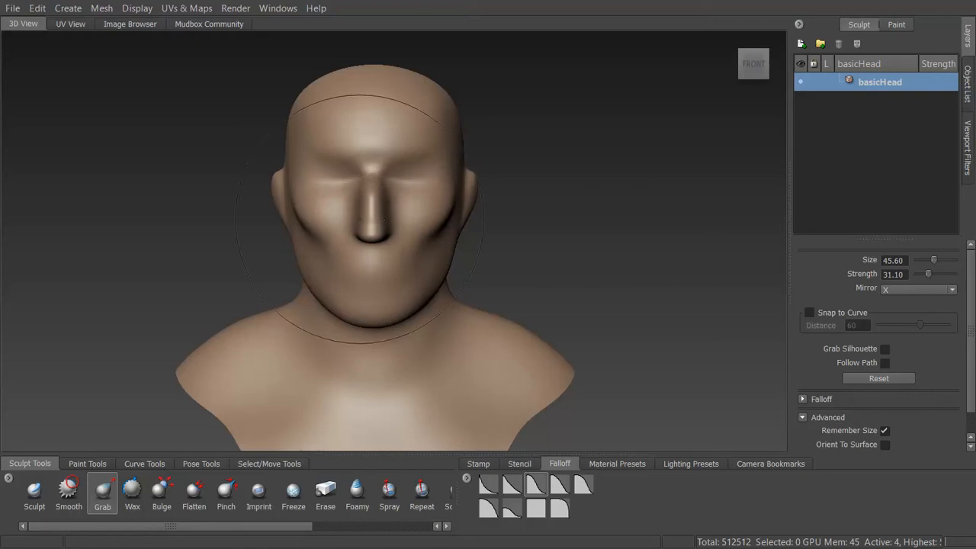
# - Try to grab the chin area from the side with Grab Silhouette turned off and the brush size at 19.63
pyautogui.moveTo(366, 229)
pyautogui.keyDown('alt'); pyautogui.mouseDown()
pyautogui.moveTo(458, 229)
pyautogui.moveTo(363, 226)
pyautogui.mouseUp(); pyautogui.keyUp('alt')
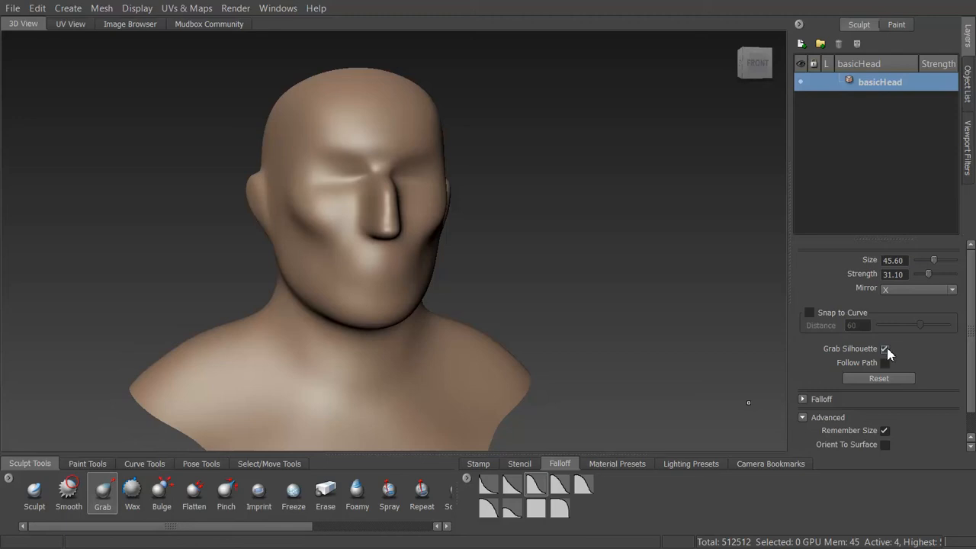
pyautogui.keyDown('alt'); pyautogui.moveTo(439, 250); pyautogui.dragTo(577, 253); pyautogui.keyUp('alt')
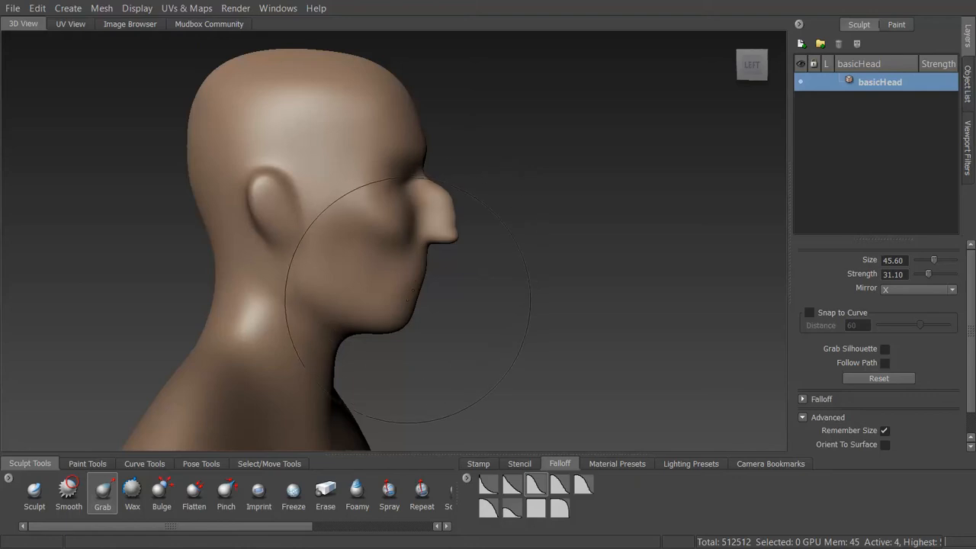
pyautogui.moveTo(393, 300); pyautogui.dragTo(358, 300)
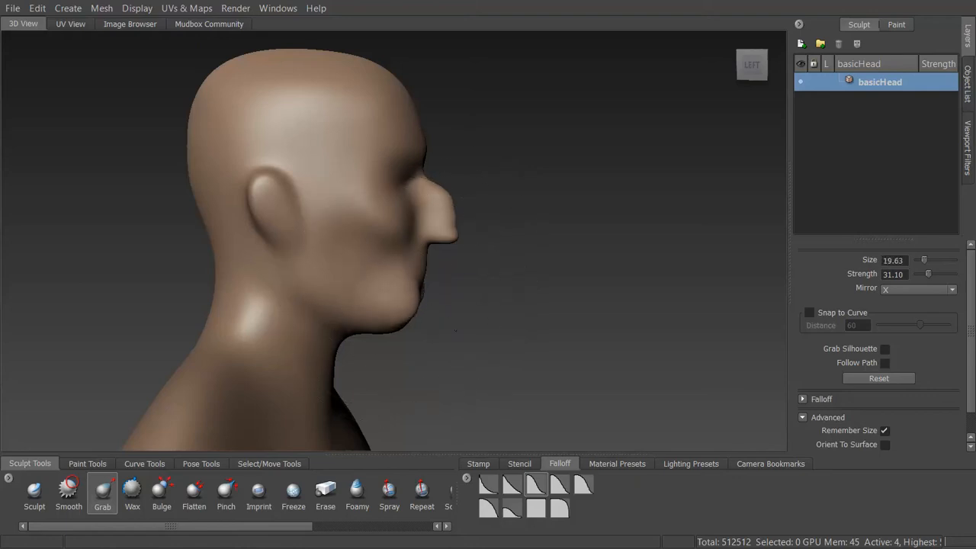
pyautogui.moveTo(503, 359)
pyautogui.keyDown('alt'); pyautogui.mouseDown()
pyautogui.moveTo(325, 351)
pyautogui.moveTo(338, 352)
pyautogui.mouseUp(); pyautogui.keyUp('alt')
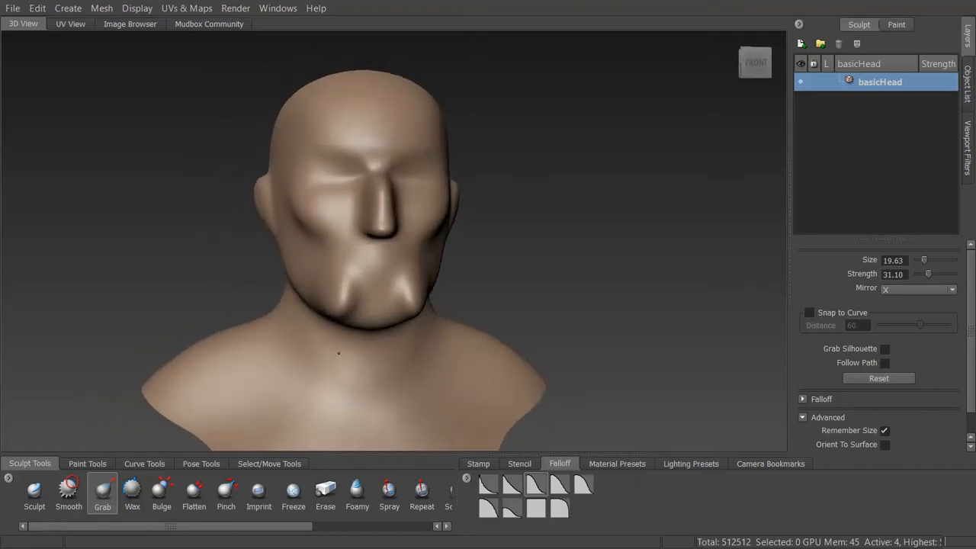
pyautogui.hotkey('ctrl', 'z')
# - Enable Grab Silhouette and pull the chin forward from the side view with the Grab brush at size 19.63
pyautogui.keyDown('alt'); pyautogui.moveTo(389, 307); pyautogui.dragTo(541, 315); pyautogui.keyUp('alt')
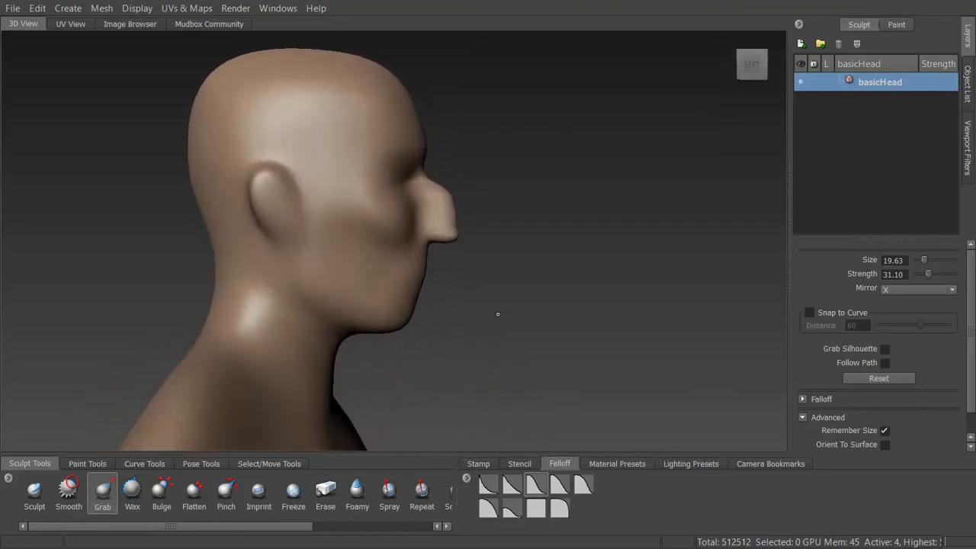
pyautogui.keyDown('alt'); pyautogui.moveTo(497, 314); pyautogui.dragTo(515, 309, button='middle'); pyautogui.keyUp('alt')
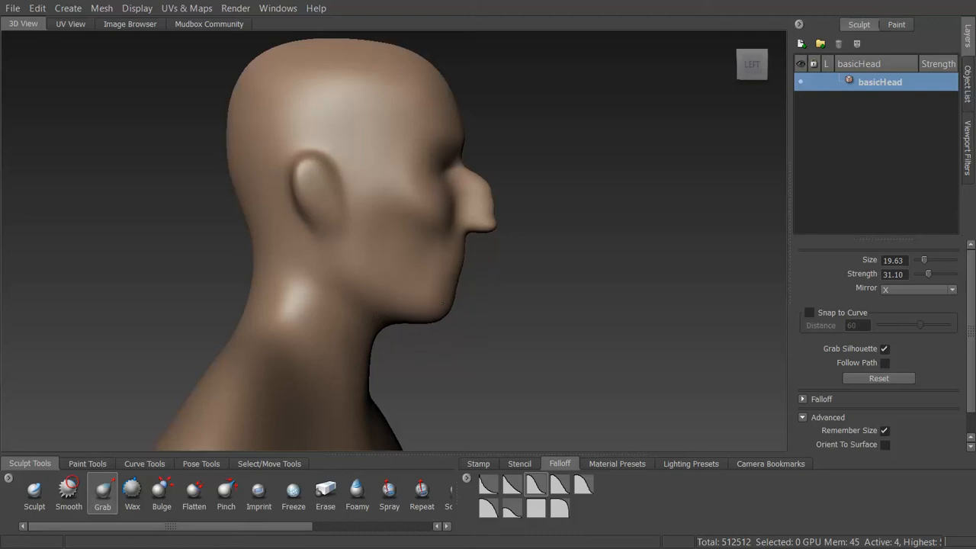
pyautogui.keyDown('alt'); pyautogui.moveTo(480, 332); pyautogui.dragTo(291, 322); pyautogui.keyUp('alt')
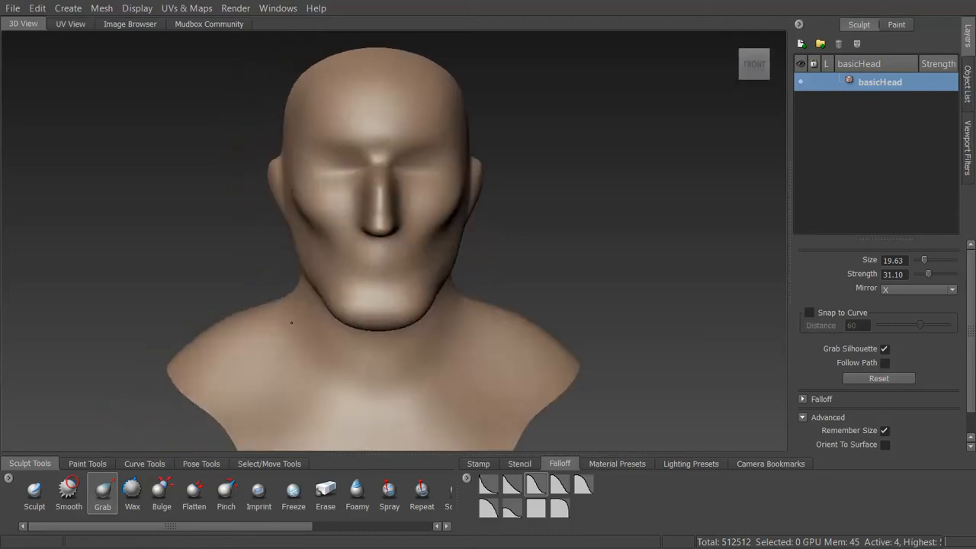
pyautogui.moveTo(390, 397)
pyautogui.keyDown('alt'); pyautogui.mouseDown()
pyautogui.moveTo(454, 331)
pyautogui.moveTo(500, 305)
pyautogui.mouseUp(); pyautogui.keyUp('alt')
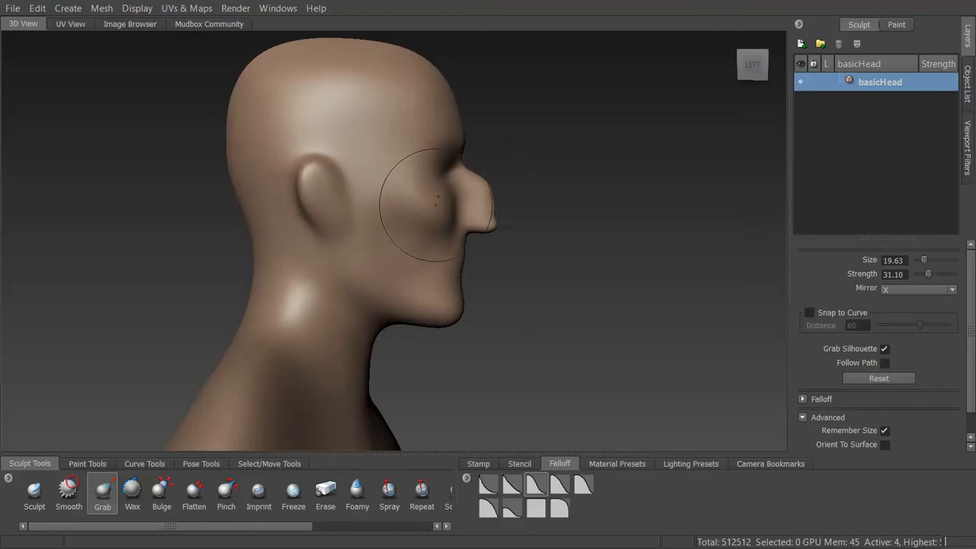
# - Try to pull the cheeks forward from the side view with Grab Silhouette enabled
pyautogui.moveTo(436, 200)
pyautogui.mouseDown()
pyautogui.moveTo(471, 210)
pyautogui.moveTo(482, 200)
pyautogui.mouseUp()
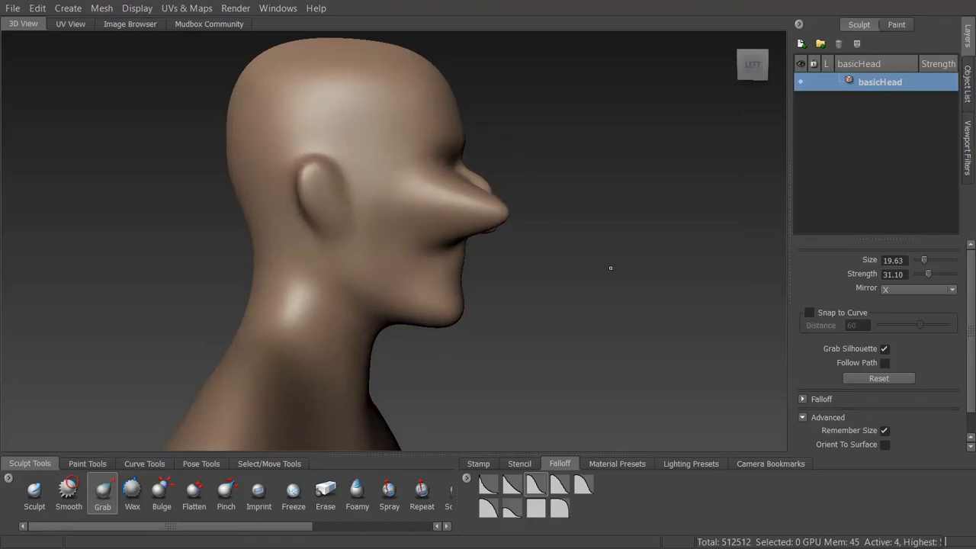
pyautogui.keyDown('alt'); pyautogui.moveTo(610, 267); pyautogui.dragTo(328, 338); pyautogui.keyUp('alt')
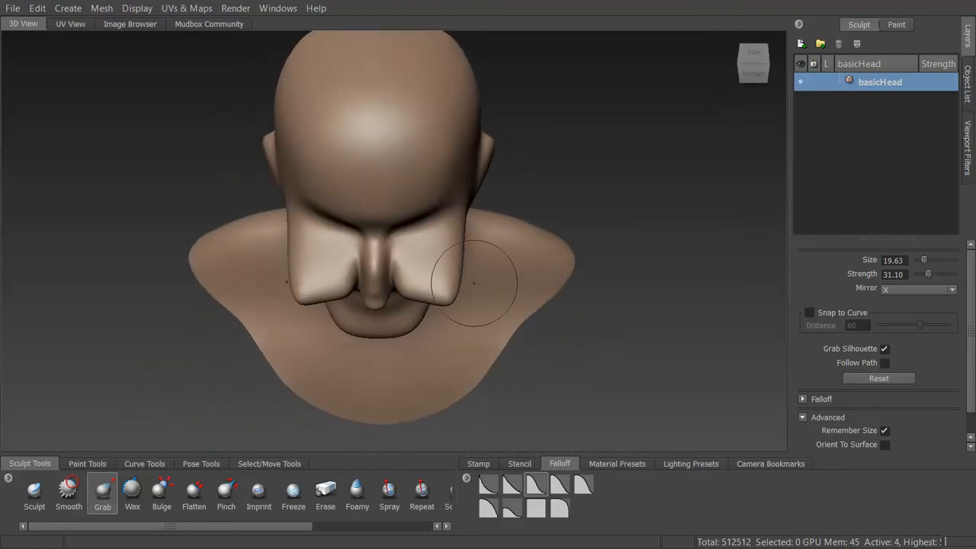
pyautogui.hotkey('ctrl', 'z')
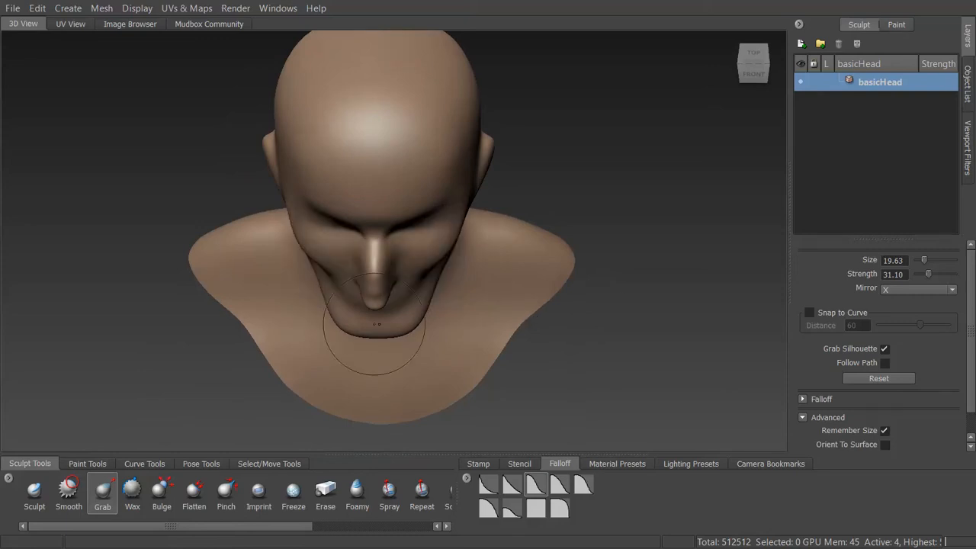
# - Switch to the Wax tool and set its brush to size 4.58 and strength 8.18 for work on the side of the head
pyautogui.keyDown('alt'); pyautogui.moveTo(376, 324); pyautogui.dragTo(648, 259); pyautogui.keyUp('alt')
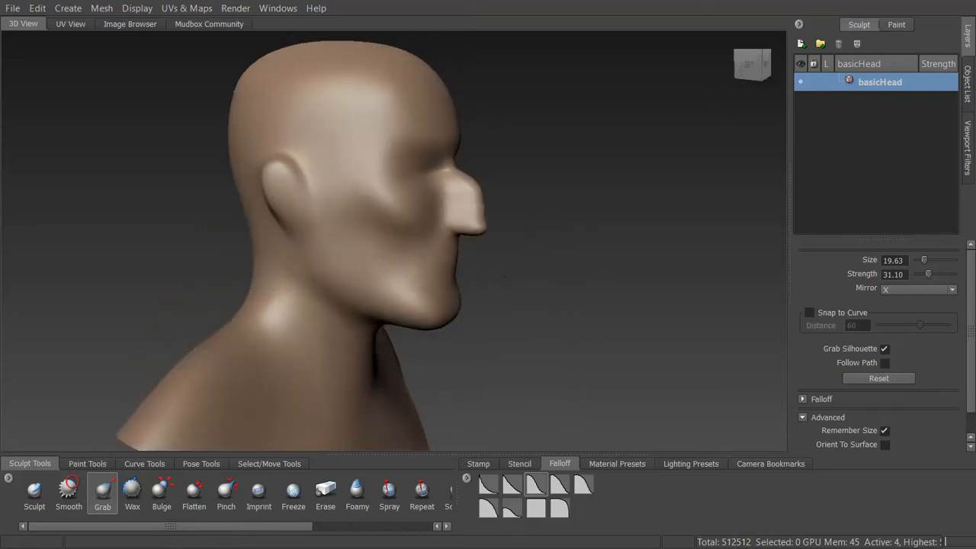
pyautogui.click(133, 491)
pyautogui.moveTo(467, 259)
pyautogui.keyDown('alt'); pyautogui.mouseDown()
pyautogui.moveTo(349, 249)
pyautogui.moveTo(322, 223)
pyautogui.moveTo(328, 215)
pyautogui.mouseUp(); pyautogui.keyUp('alt')
pyautogui.moveTo(971, 290)
pyautogui.mouseDown()
pyautogui.moveTo(971, 399)
pyautogui.moveTo(971, 255)
pyautogui.mouseUp()
pyautogui.keyDown('alt'); pyautogui.moveTo(336, 191); pyautogui.dragTo(387, 198); pyautogui.keyUp('alt')
pyautogui.keyDown('alt'); pyautogui.moveTo(389, 180); pyautogui.dragTo(447, 177, button='right'); pyautogui.keyUp('alt')
pyautogui.keyDown('alt'); pyautogui.moveTo(438, 136); pyautogui.dragTo(460, 260, button='middle'); pyautogui.keyUp('alt')
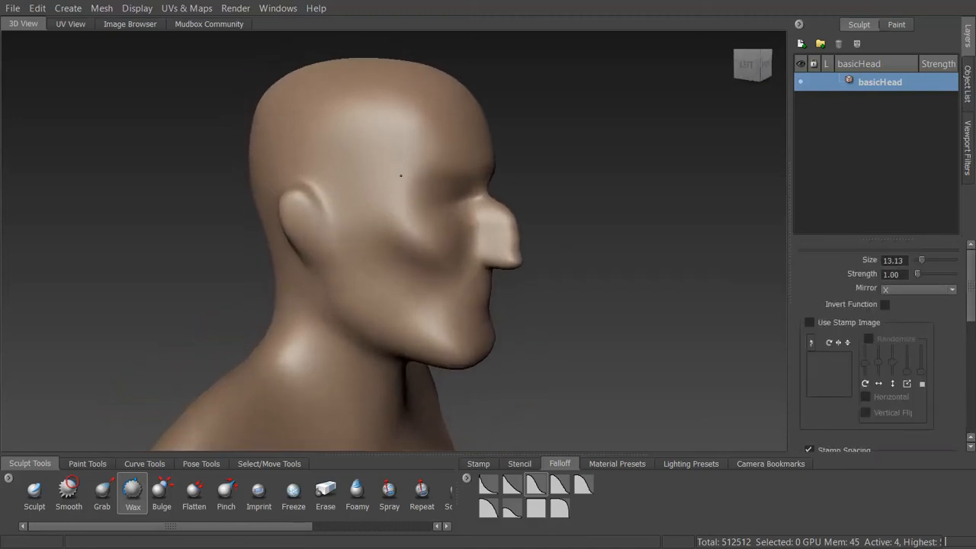
pyautogui.moveTo(420, 257)
pyautogui.keyDown('alt'); pyautogui.mouseDown()
pyautogui.moveTo(383, 253)
pyautogui.moveTo(424, 259)
pyautogui.mouseUp(); pyautogui.keyUp('alt')
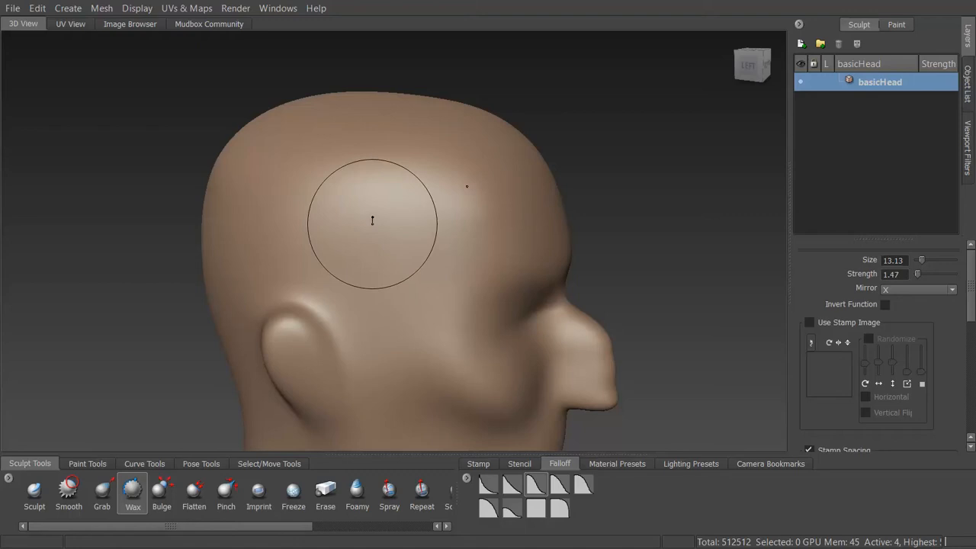
pyautogui.press('b')
pyautogui.moveTo(372, 223)
pyautogui.mouseDown()
pyautogui.moveTo(331, 223)
pyautogui.moveTo(403, 251)
pyautogui.mouseUp()
# - Try to lay crossing diagonal Wax strokes on the side of the head above the ear
pyautogui.moveTo(368, 199); pyautogui.dragTo(469, 367)
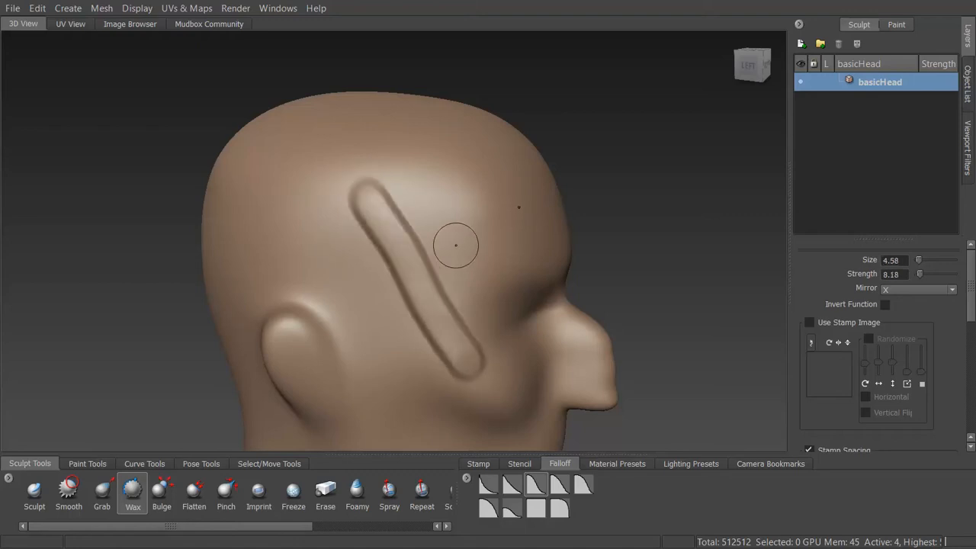
pyautogui.moveTo(467, 201); pyautogui.dragTo(327, 361)
pyautogui.moveTo(355, 321)
pyautogui.mouseDown()
pyautogui.moveTo(461, 187)
pyautogui.moveTo(345, 347)
pyautogui.moveTo(449, 219)
pyautogui.mouseUp()
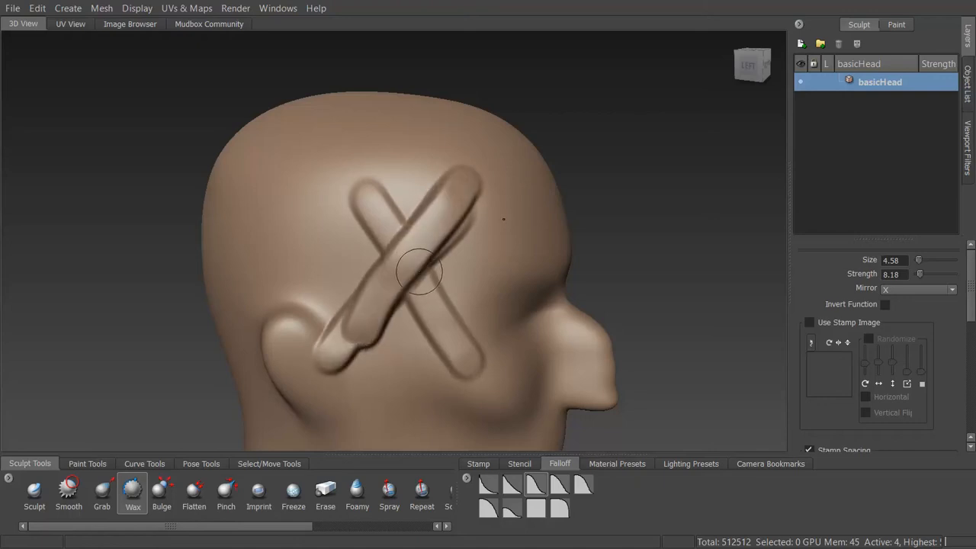
pyautogui.hotkey('ctrl', 'z')
pyautogui.hotkey('ctrl', 'z')
pyautogui.hotkey('ctrl', 'z')
# - Build up two steep parallel Wax strips on the side of the head and cross them with two roughly horizontal strips
pyautogui.moveTo(350, 188)
pyautogui.mouseDown()
pyautogui.moveTo(351, 220)
pyautogui.moveTo(416, 393)
pyautogui.mouseUp()
pyautogui.moveTo(389, 191); pyautogui.dragTo(473, 389)
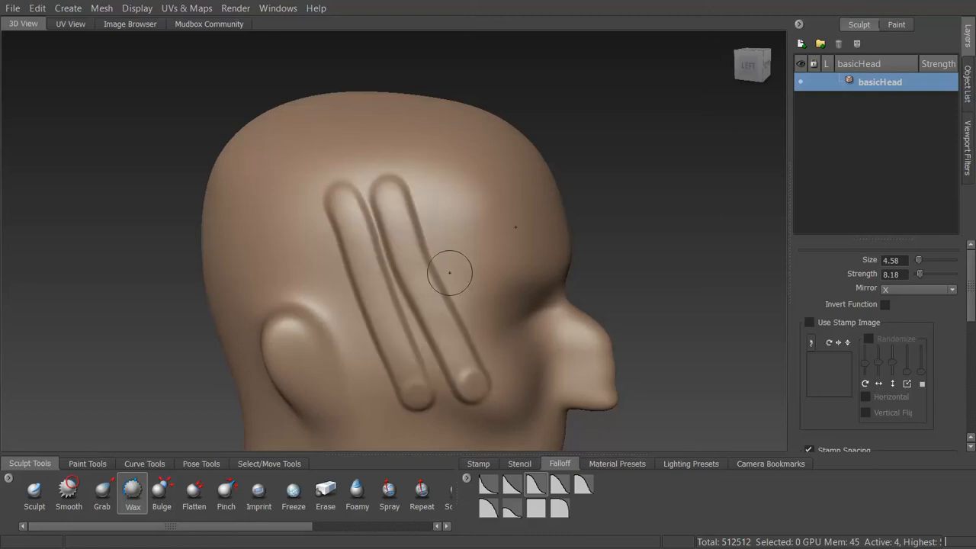
pyautogui.moveTo(456, 243); pyautogui.dragTo(274, 284)
pyautogui.moveTo(510, 303)
pyautogui.mouseDown()
pyautogui.moveTo(329, 359)
pyautogui.moveTo(494, 316)
pyautogui.moveTo(319, 372)
pyautogui.moveTo(299, 281)
pyautogui.moveTo(274, 287)
pyautogui.moveTo(485, 238)
pyautogui.moveTo(256, 294)
pyautogui.mouseUp()
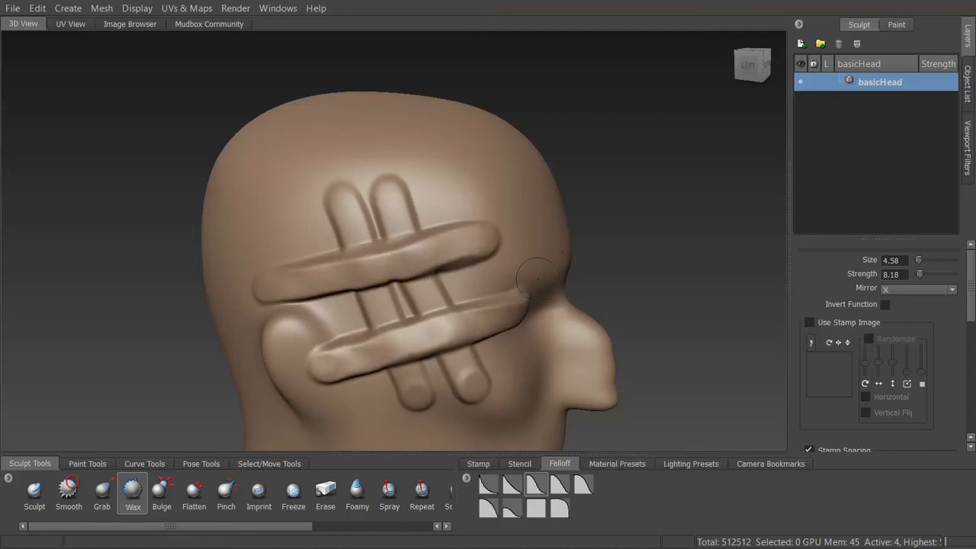
# - Sculpt a raised vertical strip on the upper forehead with the Sculpt tool, using the third falloff preset and a strength of about 1.75
pyautogui.click(34, 493)
pyautogui.moveTo(417, 215)
pyautogui.keyDown('alt'); pyautogui.mouseDown()
pyautogui.moveTo(362, 177)
pyautogui.moveTo(350, 190)
pyautogui.moveTo(347, 284)
pyautogui.mouseUp(); pyautogui.keyUp('alt')
pyautogui.hotkey('ctrl', 'z')
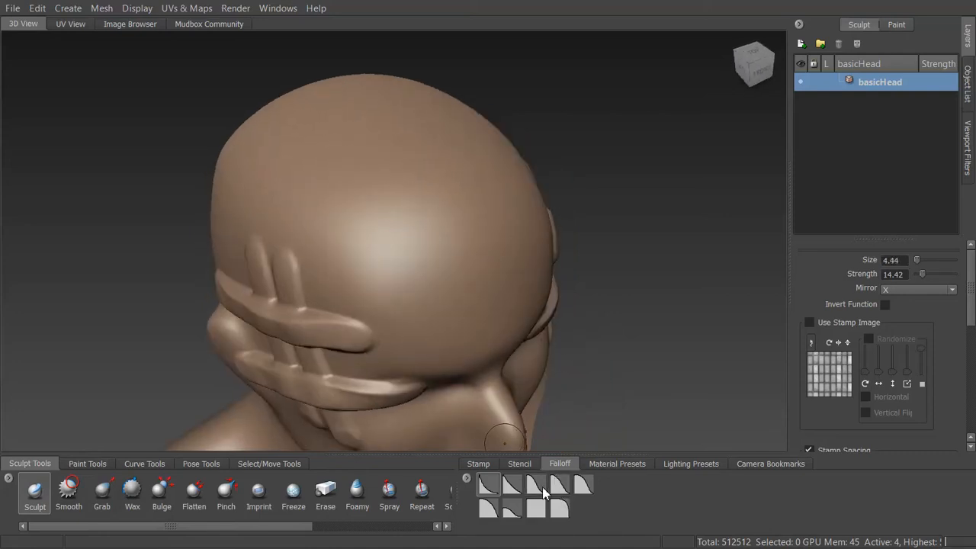
pyautogui.click(537, 485)
pyautogui.moveTo(324, 164); pyautogui.dragTo(353, 242)
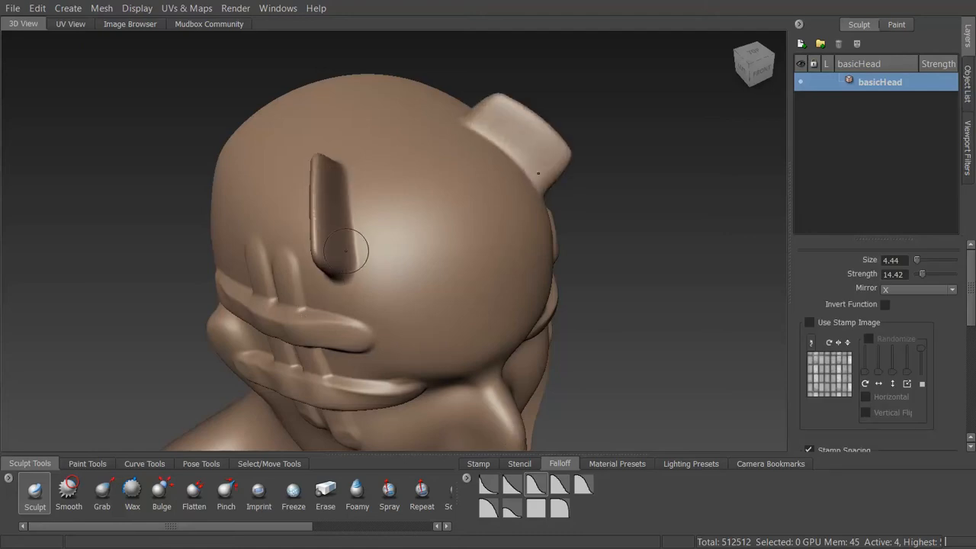
pyautogui.hotkey('ctrl', 'z')
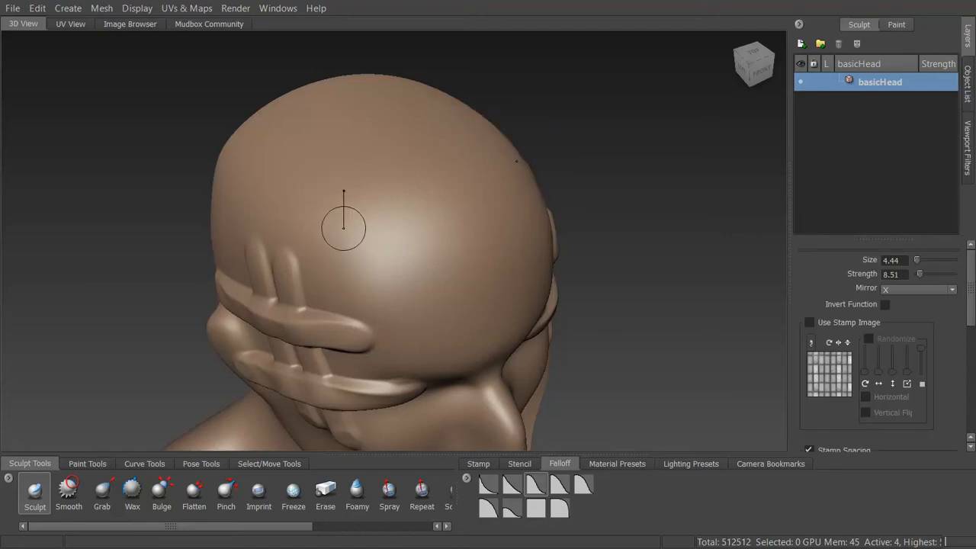
pyautogui.moveTo(343, 228); pyautogui.dragTo(342, 224)
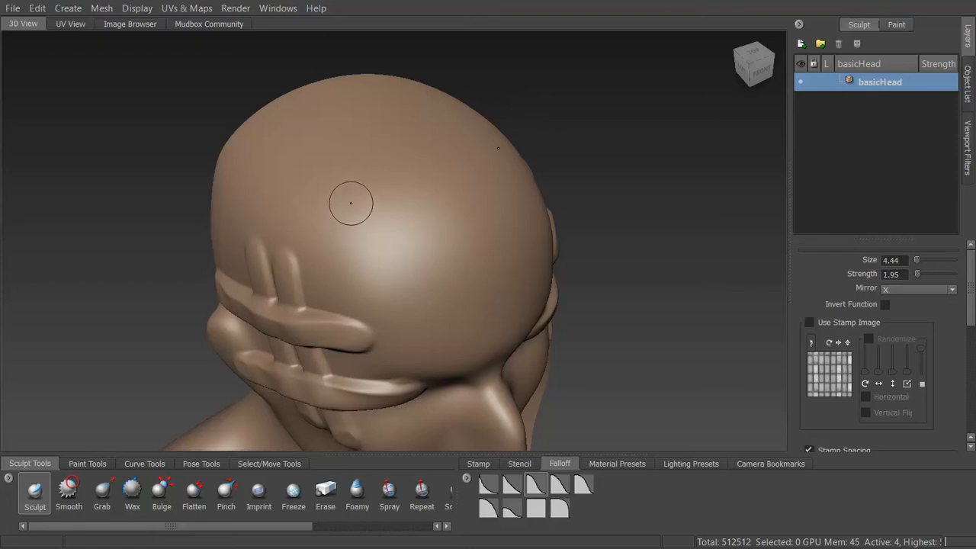
pyautogui.moveTo(342, 167); pyautogui.dragTo(357, 324)
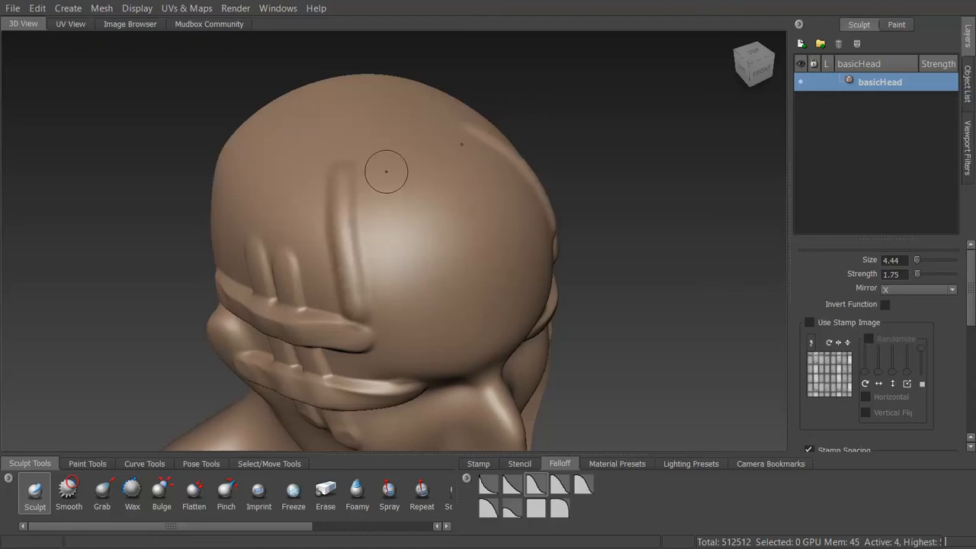
# - Try a second vertical Sculpt strip on the upper forehead and cross both strips with two roughly horizontal ones, at size 4.44 and strength 1.75
pyautogui.moveTo(387, 168); pyautogui.dragTo(398, 336)
pyautogui.moveTo(424, 215); pyautogui.dragTo(273, 225)
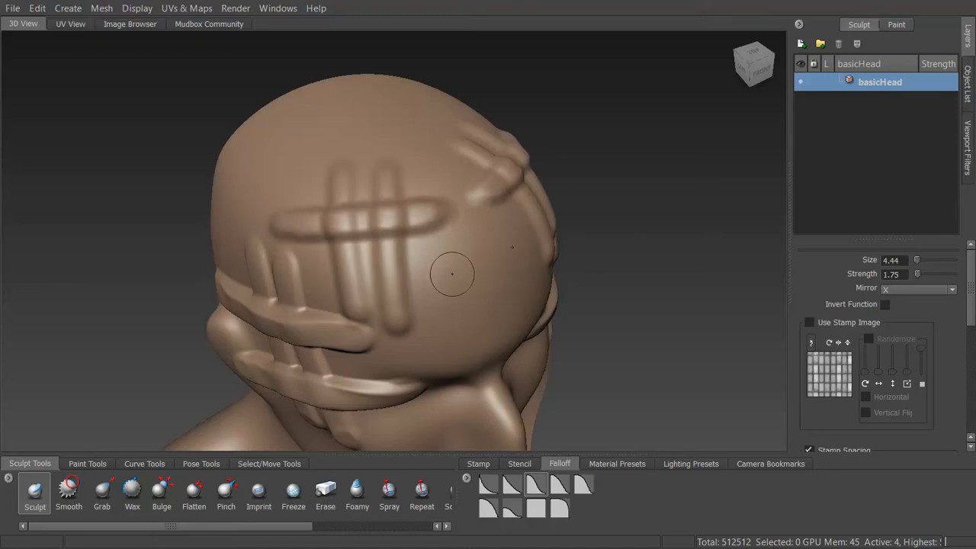
pyautogui.moveTo(447, 272)
pyautogui.mouseDown()
pyautogui.moveTo(302, 277)
pyautogui.moveTo(359, 276)
pyautogui.mouseUp()
pyautogui.keyDown('alt'); pyautogui.moveTo(358, 284); pyautogui.dragTo(437, 245); pyautogui.keyUp('alt')
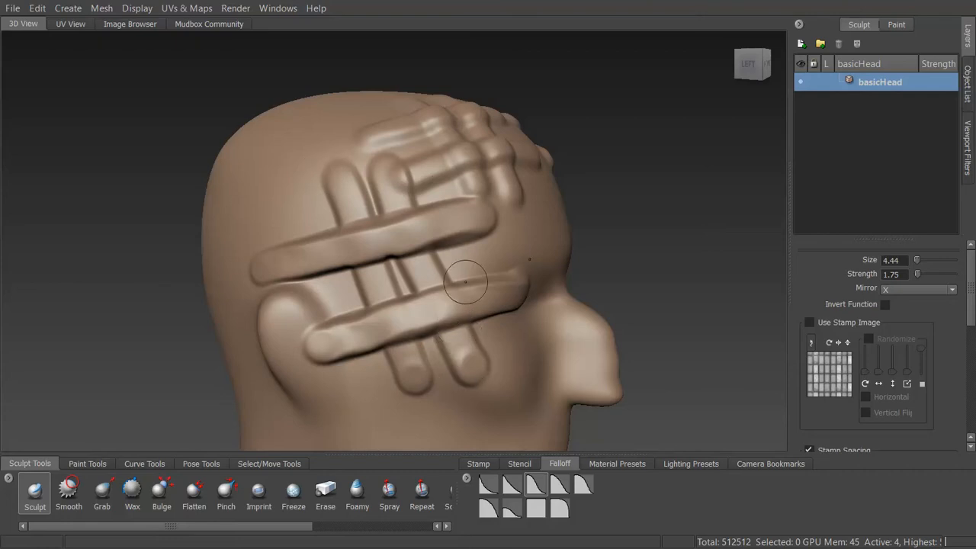
# - Undo all the Sculpt and Wax strips on the forehead and the side of the head
pyautogui.hotkey('ctrl', 'z')
pyautogui.hotkey('ctrl', 'z')
pyautogui.hotkey('ctrl', 'z')
pyautogui.hotkey('ctrl', 'z')
pyautogui.hotkey('ctrl', 'z')
pyautogui.hotkey('ctrl', 'z')
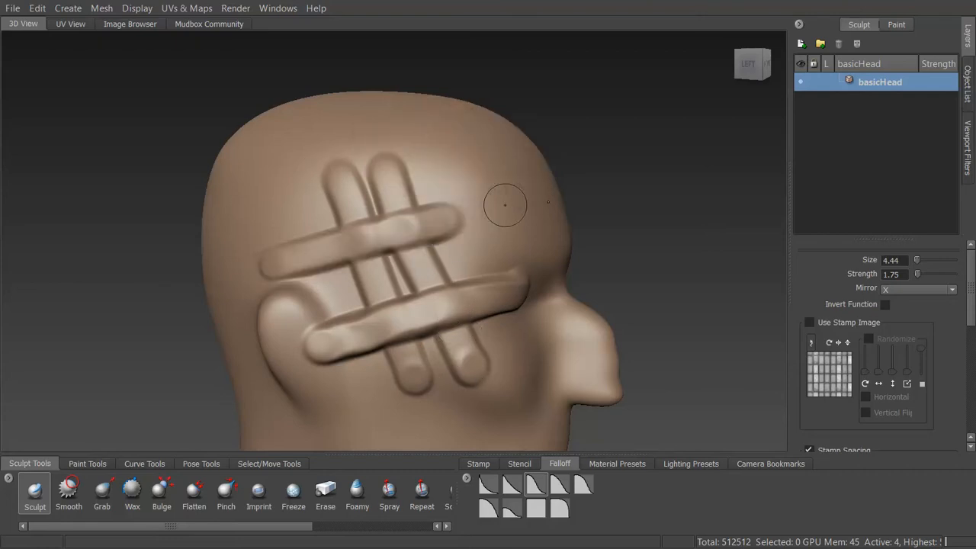
pyautogui.hotkey('ctrl', 'z')
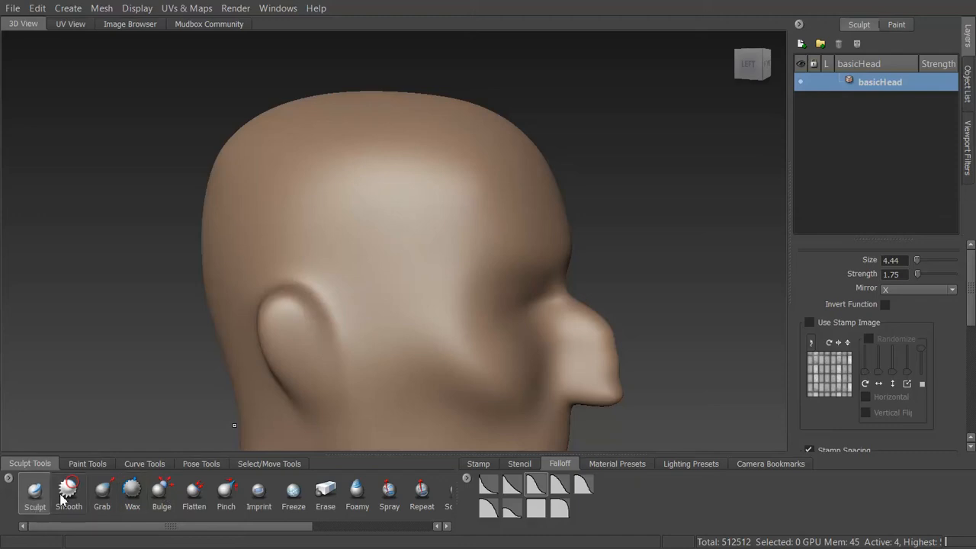
# - Switch to the Wax tool and reduce its brush size to 2.43 for close work on the side of the jaw
pyautogui.click(132, 492)
pyautogui.keyDown('alt'); pyautogui.moveTo(439, 355); pyautogui.dragTo(410, 317, button='middle'); pyautogui.keyUp('alt')
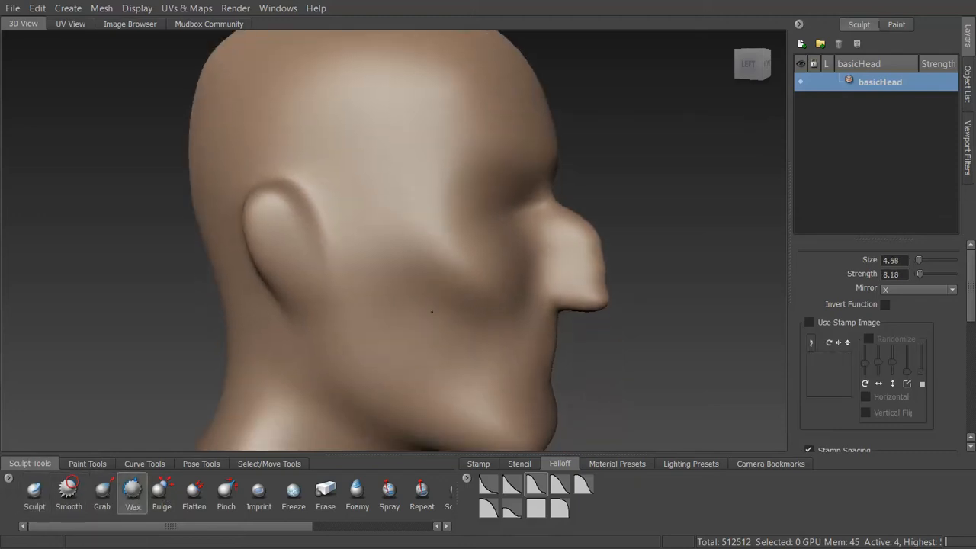
pyautogui.scroll(3, 435, 324)
pyautogui.keyDown('alt'); pyautogui.moveTo(463, 334); pyautogui.dragTo(409, 273, button='middle'); pyautogui.keyUp('alt')
pyautogui.scroll(2, 409, 272)
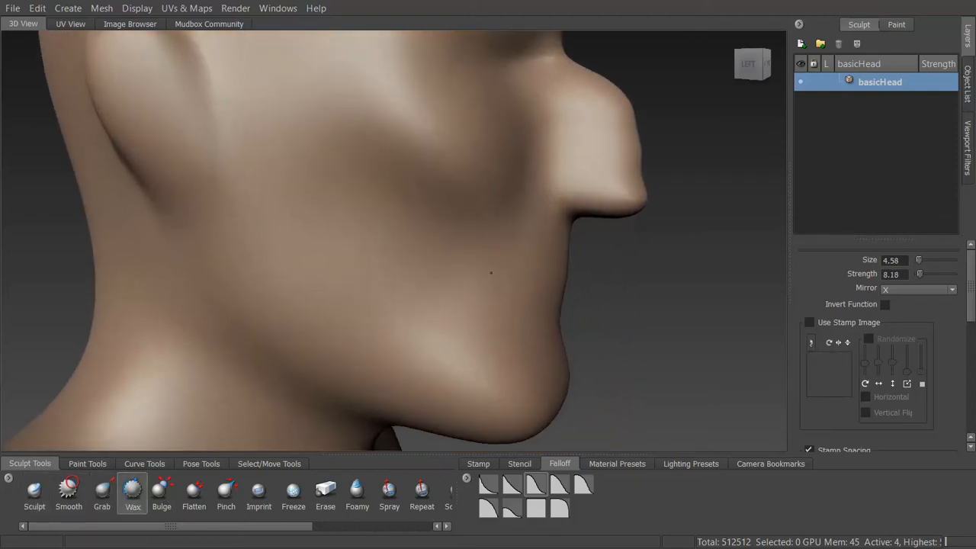
pyautogui.moveTo(413, 257); pyautogui.dragTo(435, 263)
# - Try to dab a short row of overlapping round Wax bumps across the cheek at strength 8.18
pyautogui.click(415, 265)
pyautogui.click(444, 273)
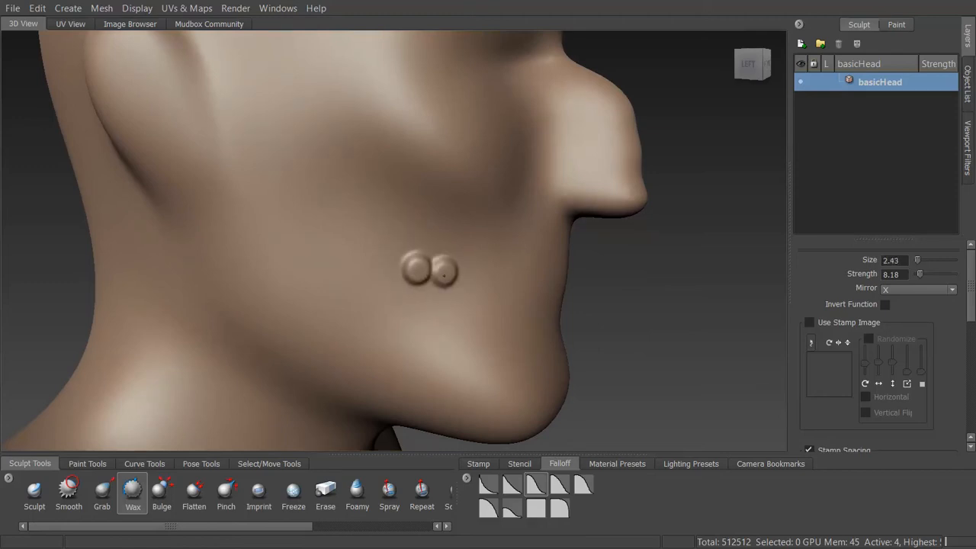
pyautogui.moveTo(466, 278); pyautogui.dragTo(462, 284)
pyautogui.hotkey('ctrl', 'z')
pyautogui.click(465, 280)
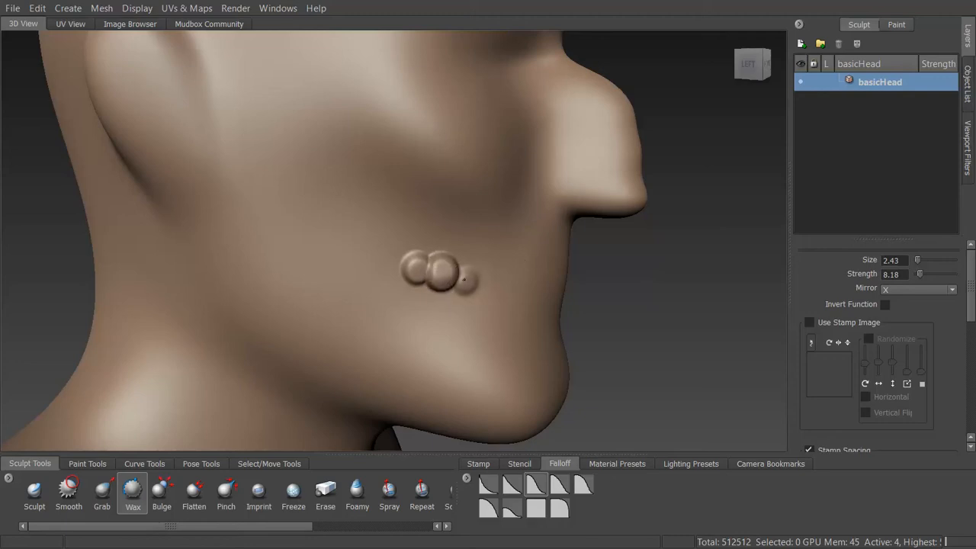
pyautogui.moveTo(486, 279)
pyautogui.mouseDown()
pyautogui.moveTo(491, 286)
pyautogui.moveTo(483, 280)
pyautogui.mouseUp()
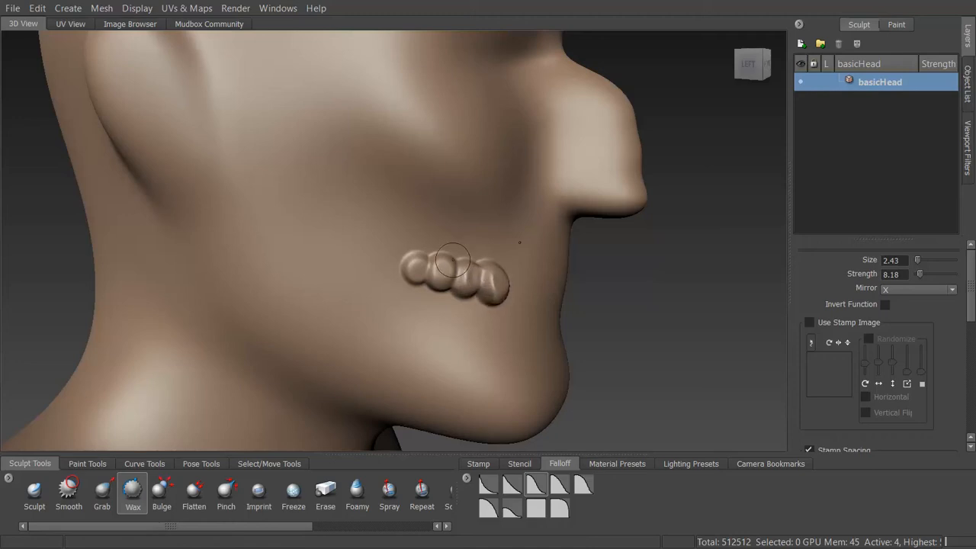
# - Undo the short row of Wax bumps on the cheek
pyautogui.hotkey('ctrl', 'z')
pyautogui.hotkey('ctrl', 'z')
pyautogui.hotkey('ctrl', 'z')
pyautogui.hotkey('ctrl', 'z')
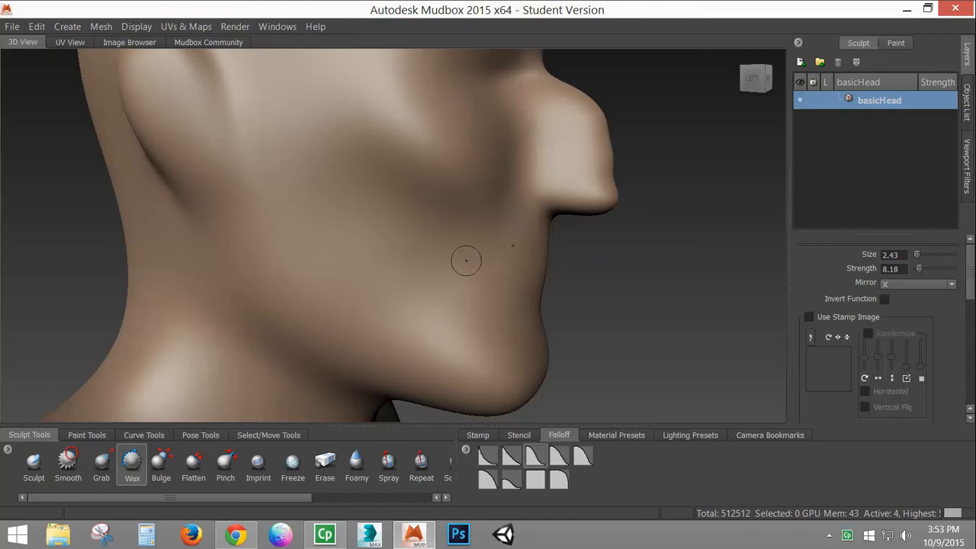
# - Step the head down to subdivision level 0 and show its wireframe to examine the base mesh
pyautogui.press('pagedown')
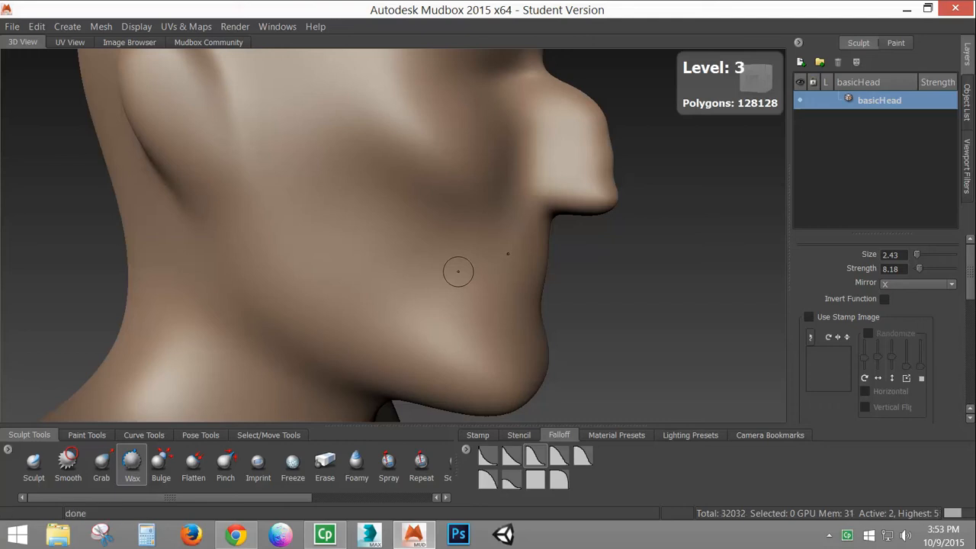
pyautogui.press('pagedown')
pyautogui.press('pagedown')
pyautogui.press('pagedown')
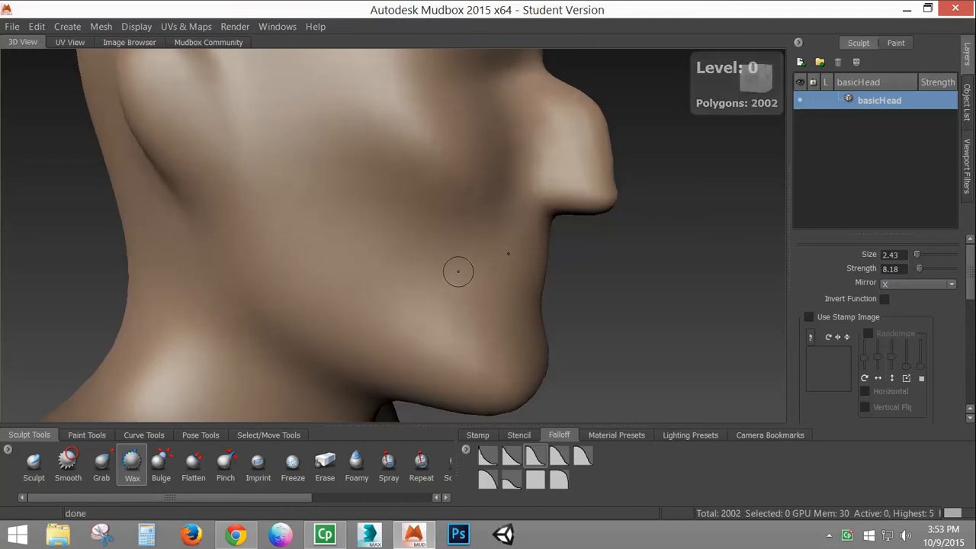
pyautogui.press('w')
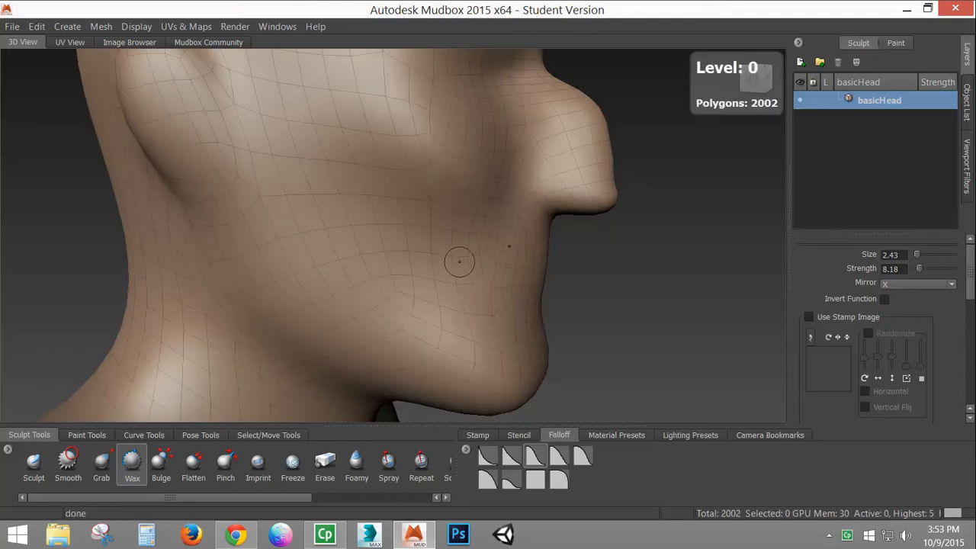
# - Raise the head to subdivision level 5, compare it with level 4, and hide the wireframe
pyautogui.press('pageup')
pyautogui.press('pageup')
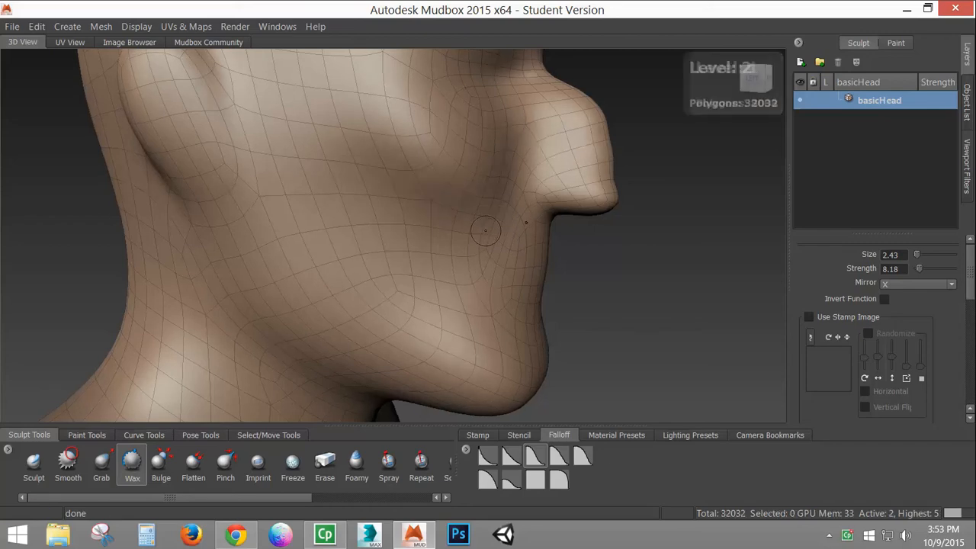
pyautogui.press('pageup')
pyautogui.press('pageup')
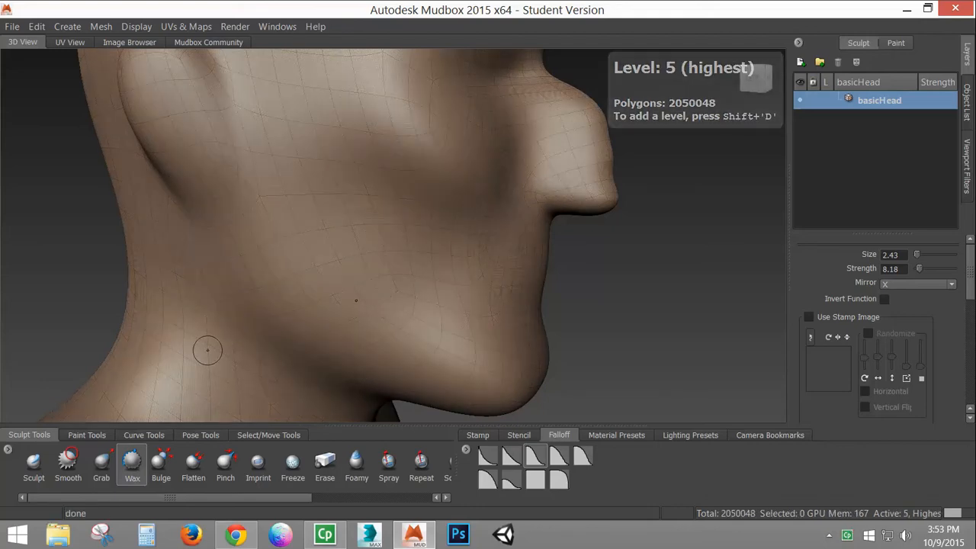
pyautogui.press('w')
pyautogui.press('pagedown')
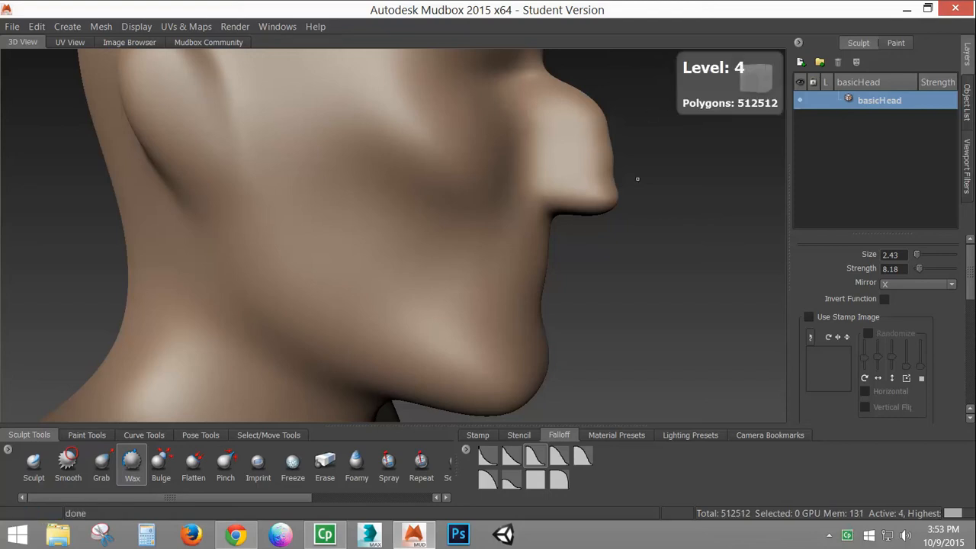
pyautogui.press('pageup')
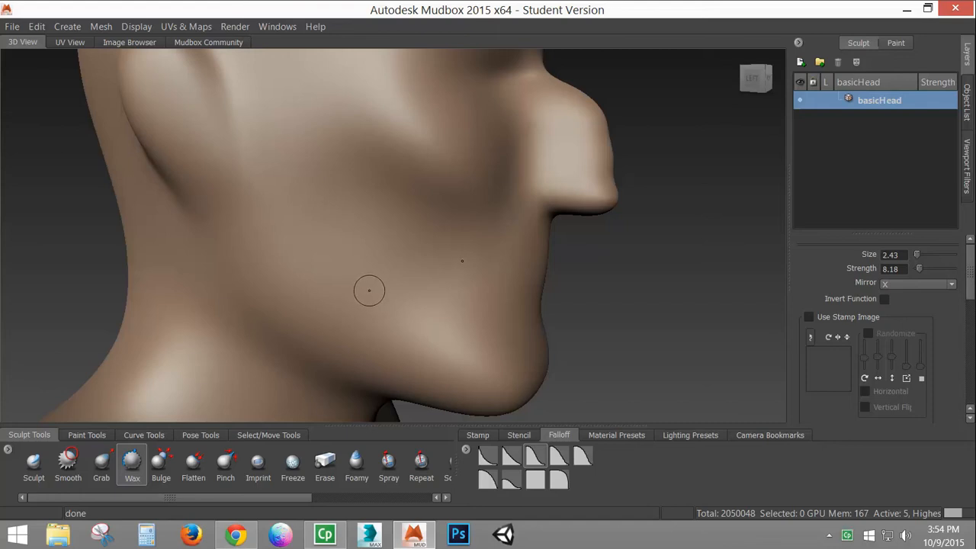
# - Lower the Wax strength to 3.91 and dab a lower and an upper row of rounded teeth along the side of the jaw
pyautogui.moveTo(369, 291); pyautogui.dragTo(369, 302)
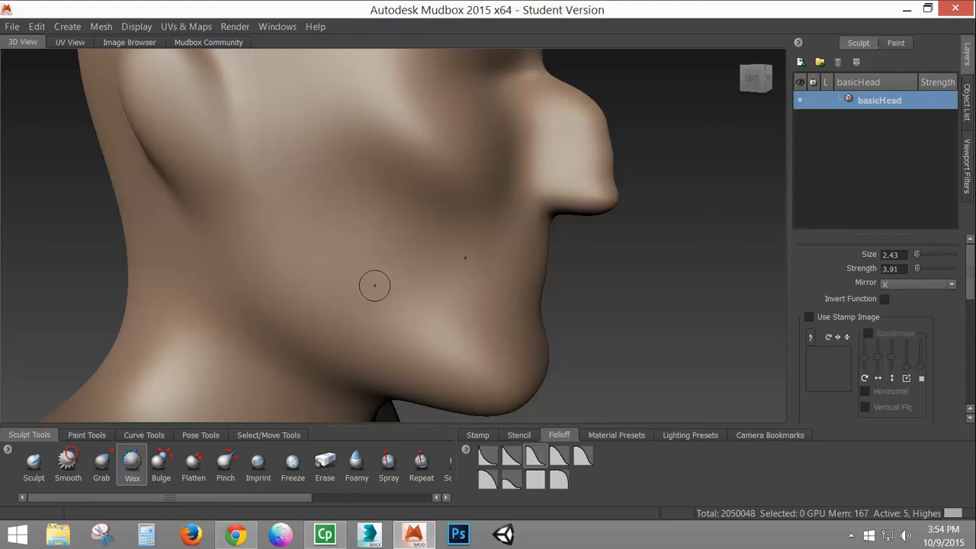
pyautogui.click(373, 290)
pyautogui.click(392, 297)
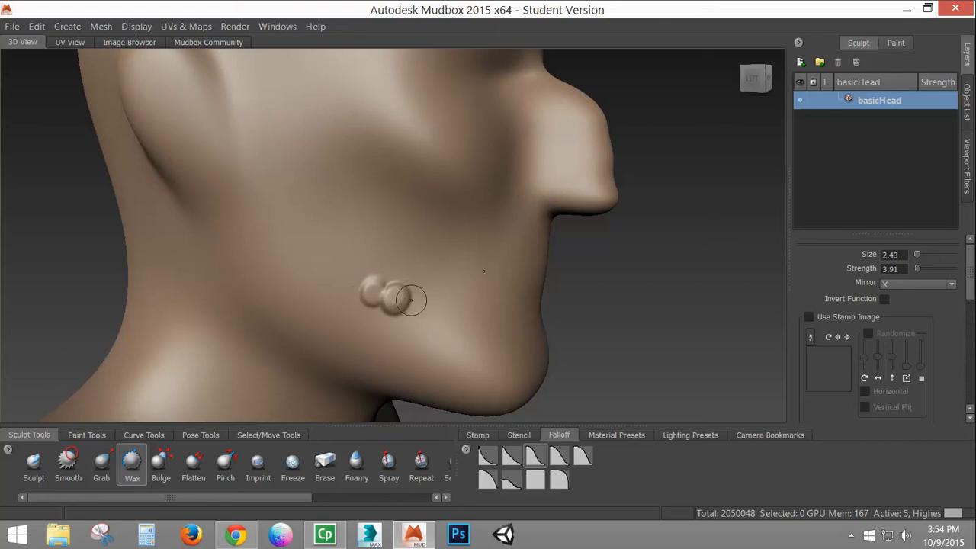
pyautogui.click(412, 303)
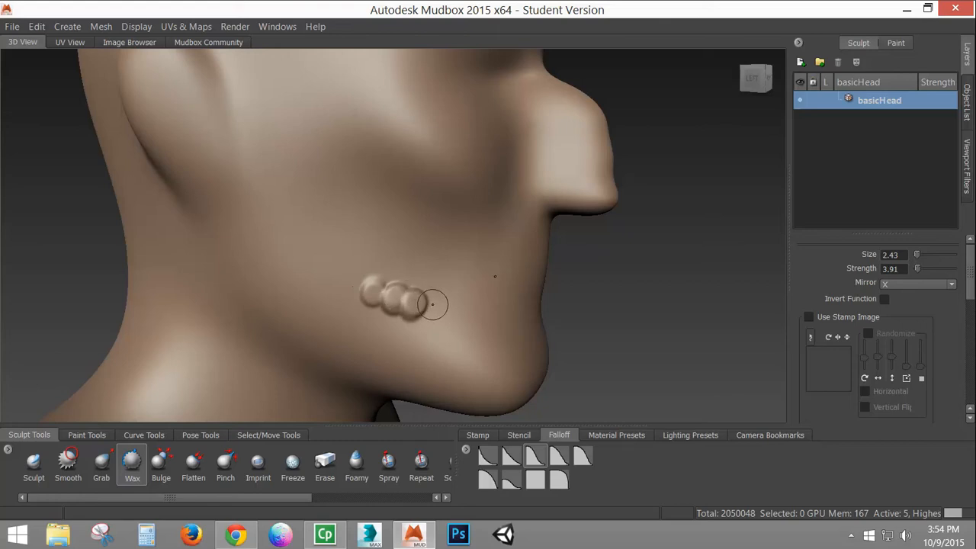
pyautogui.click(435, 307)
pyautogui.click(453, 305)
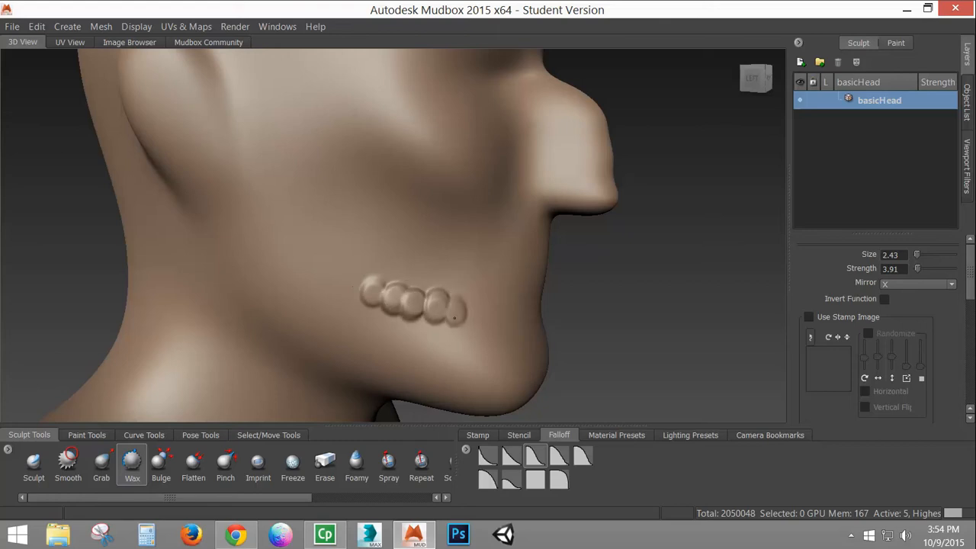
pyautogui.click(474, 308)
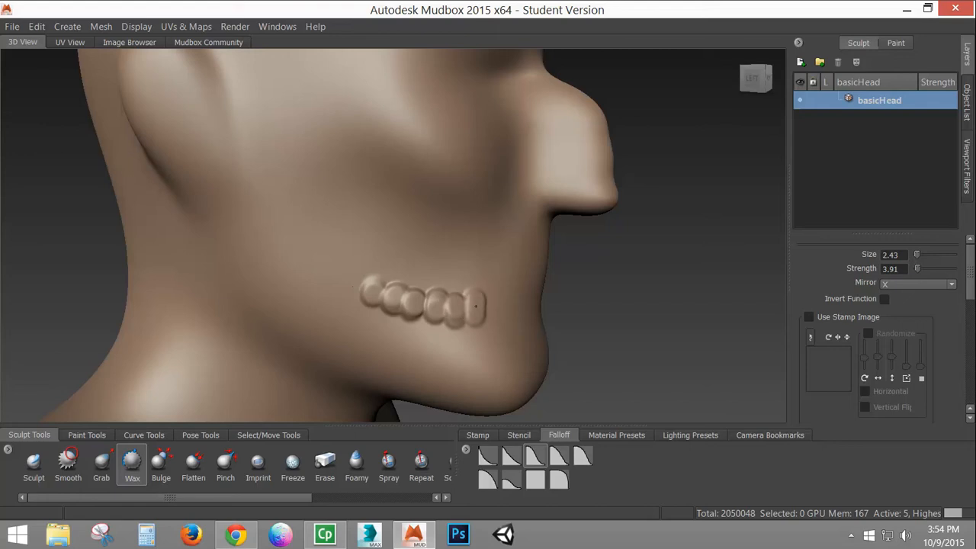
pyautogui.click(491, 307)
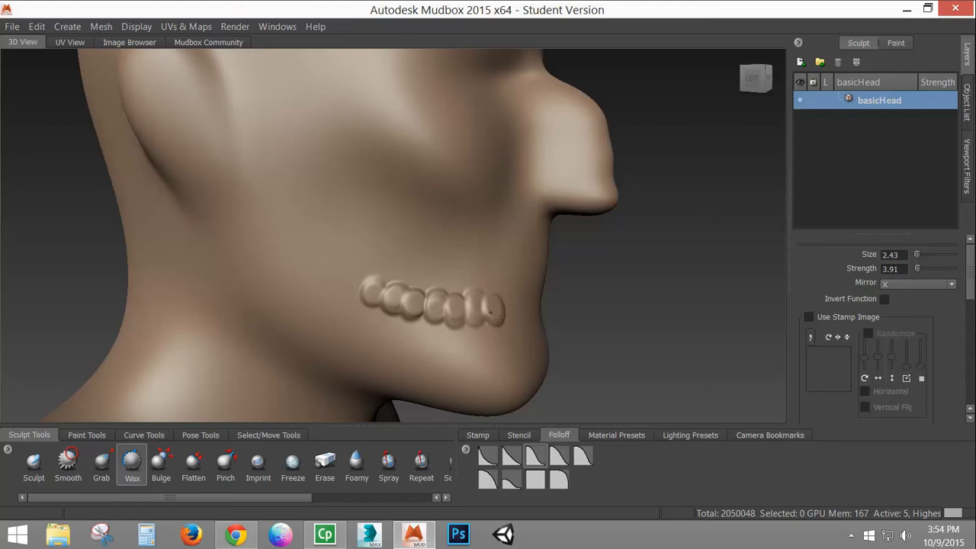
pyautogui.click(503, 308)
pyautogui.click(375, 273)
pyautogui.moveTo(376, 277)
pyautogui.mouseDown()
pyautogui.moveTo(384, 270)
pyautogui.moveTo(432, 287)
pyautogui.moveTo(424, 276)
pyautogui.moveTo(438, 270)
pyautogui.moveTo(454, 293)
pyautogui.moveTo(452, 276)
pyautogui.moveTo(446, 289)
pyautogui.moveTo(473, 273)
pyautogui.moveTo(469, 299)
pyautogui.moveTo(473, 283)
pyautogui.moveTo(492, 296)
pyautogui.moveTo(512, 279)
pyautogui.moveTo(510, 295)
pyautogui.mouseUp()
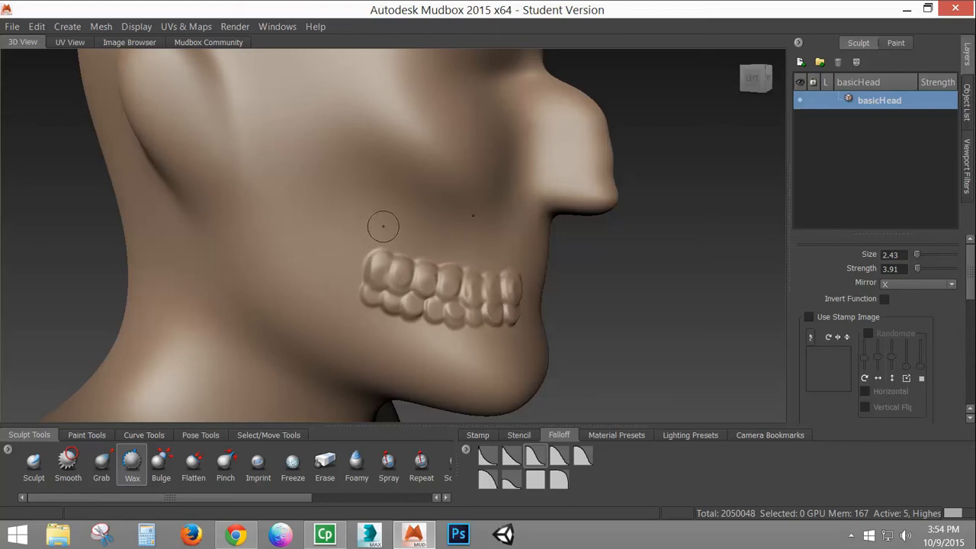
# - Enlarge the Wax brush to size 3.56 and build up a raised gum strip just above the upper row of teeth
pyautogui.press('b')
pyautogui.moveTo(384, 225); pyautogui.dragTo(397, 225)
pyautogui.moveTo(369, 233); pyautogui.dragTo(517, 269)
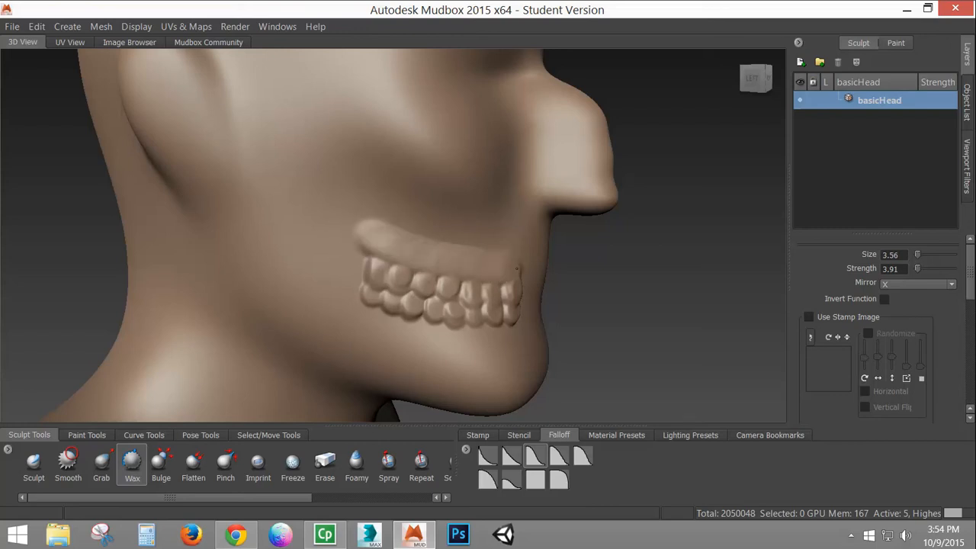
pyautogui.moveTo(414, 236)
pyautogui.mouseDown()
pyautogui.moveTo(374, 224)
pyautogui.moveTo(402, 249)
pyautogui.moveTo(546, 266)
pyautogui.mouseUp()
# - Reduce the Smooth brush to size 3.71 and soften the upper edge of the gum strip
pyautogui.keyDown('shift'); pyautogui.moveTo(376, 223); pyautogui.dragTo(393, 230); pyautogui.keyUp('shift')
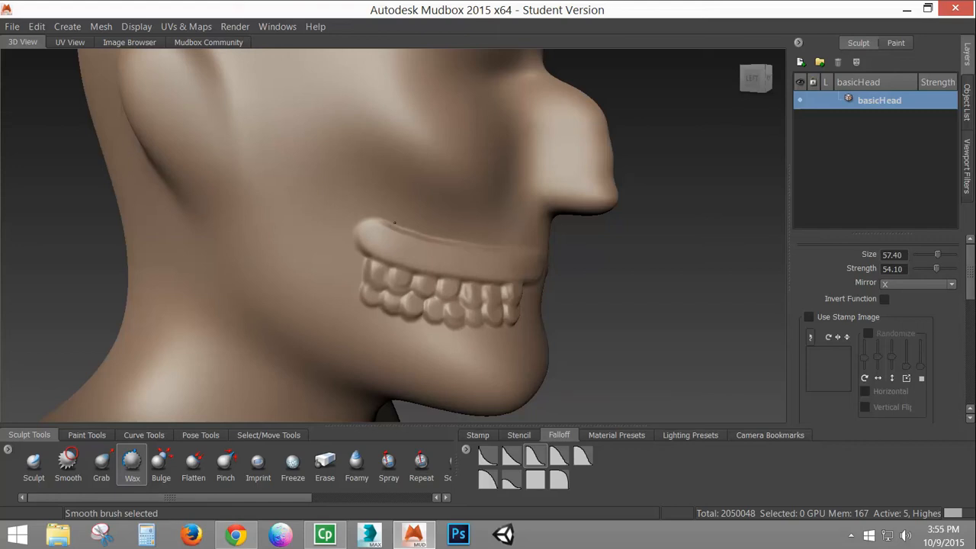
pyautogui.keyDown('shift'); pyautogui.moveTo(394, 223); pyautogui.dragTo(457, 263); pyautogui.keyUp('shift')
pyautogui.keyDown('shift'); pyautogui.moveTo(402, 231); pyautogui.dragTo(395, 228); pyautogui.keyUp('shift')
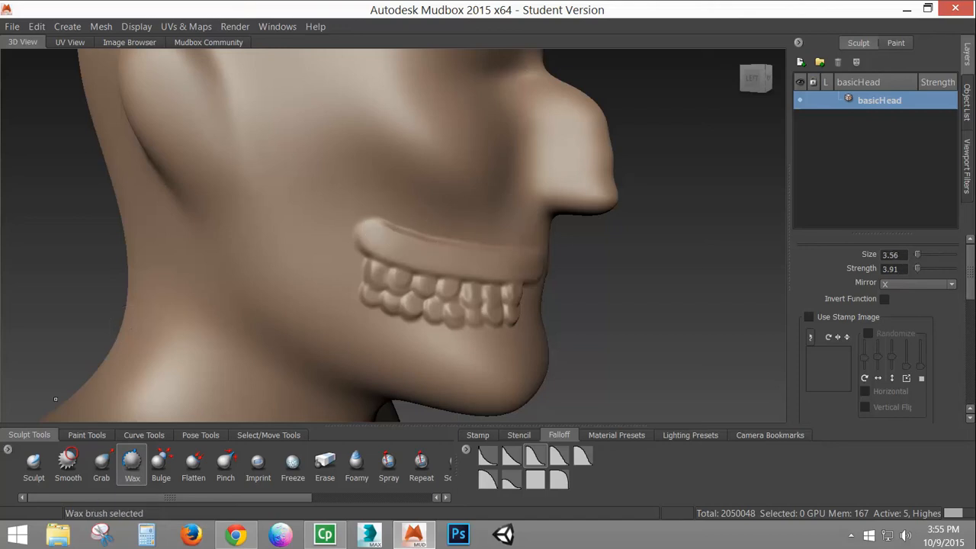
pyautogui.click(63, 460)
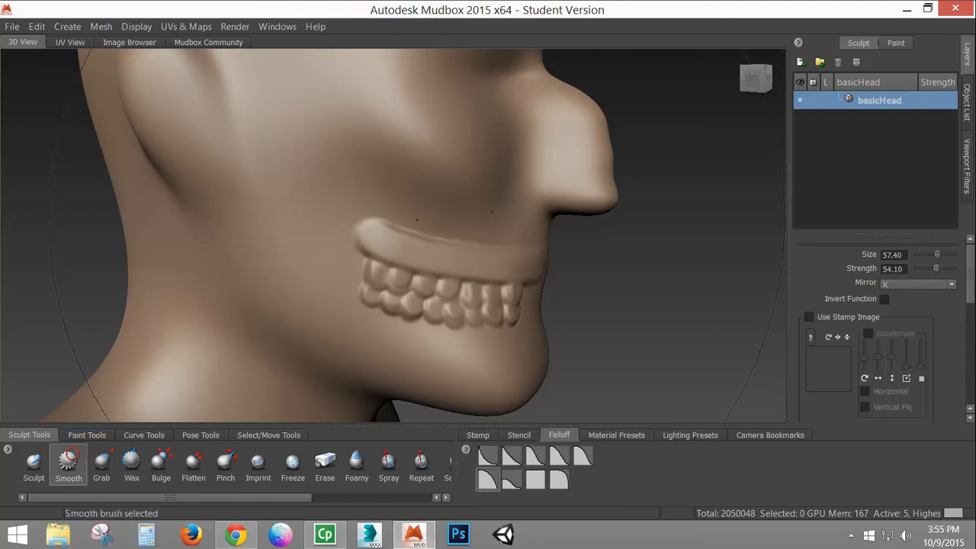
pyautogui.press('b')
pyautogui.moveTo(405, 225)
pyautogui.mouseDown()
pyautogui.moveTo(347, 225)
pyautogui.moveTo(398, 225)
pyautogui.moveTo(388, 225)
pyautogui.mouseUp()
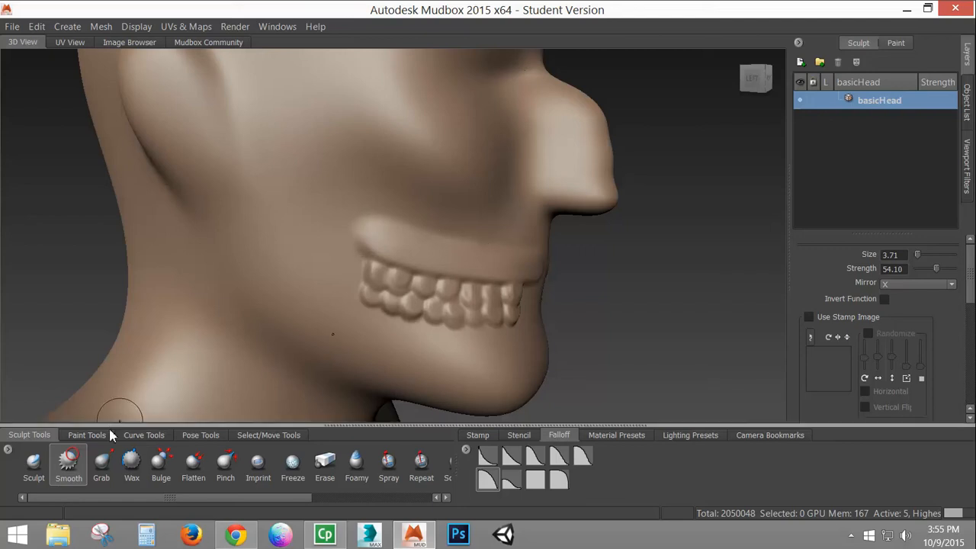
# - Switch back to Wax with strength 2.08 and lay a fainter strip along the upper edge of the gum
pyautogui.click(131, 461)
pyautogui.moveTo(371, 217); pyautogui.dragTo(460, 234)
pyautogui.hotkey('ctrl', 'z')
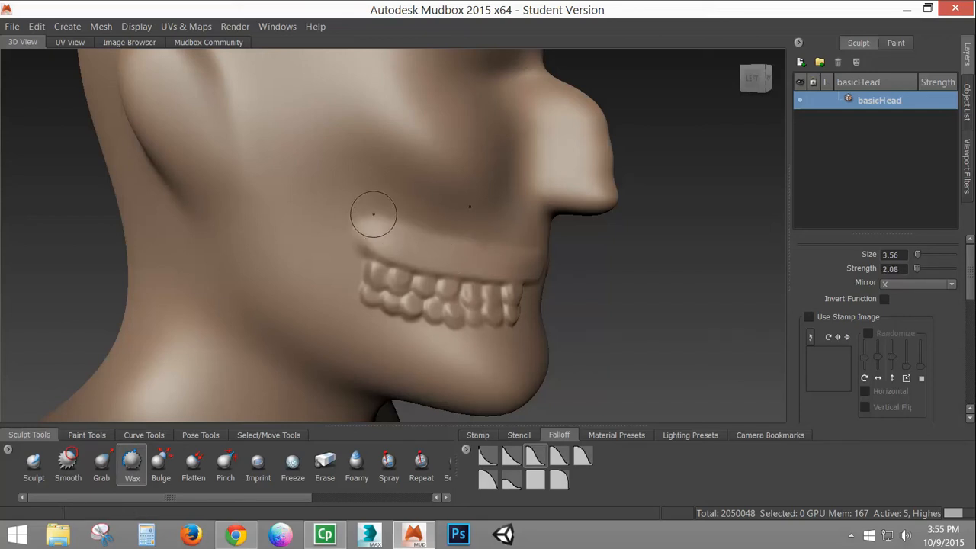
pyautogui.moveTo(372, 210); pyautogui.dragTo(503, 244)
# - Raise the Smooth brush strength to 100 and blend the fainter strip into the cheek
pyautogui.press('shift')
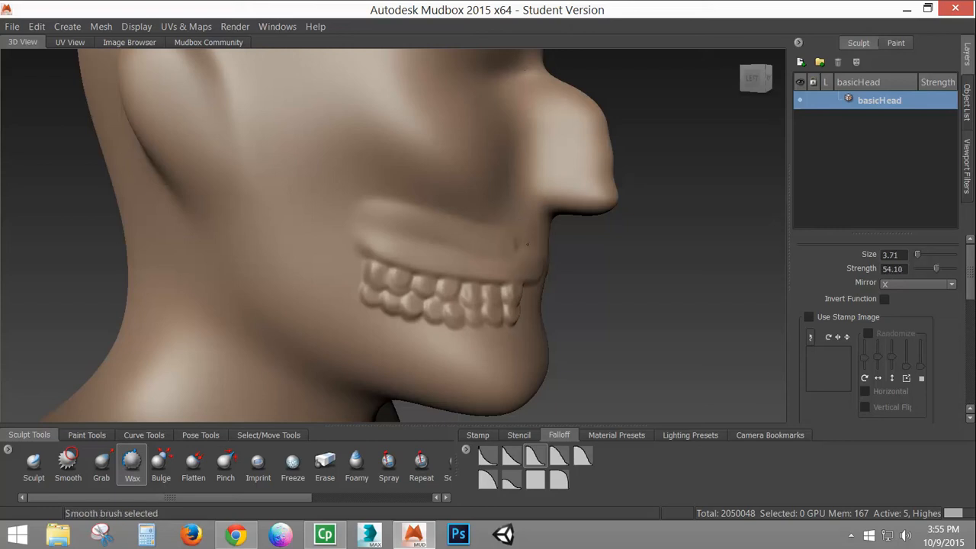
pyautogui.click(70, 460)
pyautogui.moveTo(934, 266); pyautogui.dragTo(974, 268)
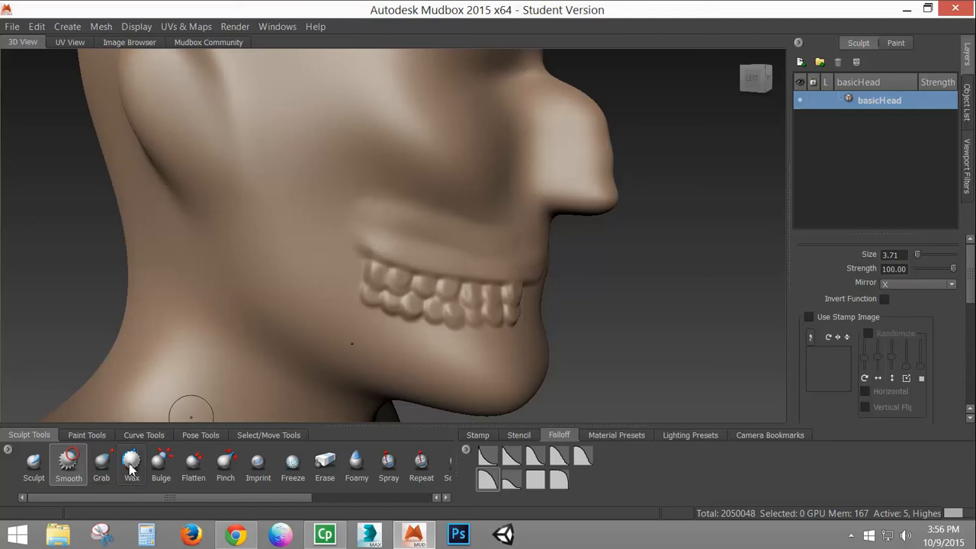
# - Undo the smoothing, the gum strips, the upper row of teeth and the front part of the lower row
pyautogui.keyDown('alt'); pyautogui.moveTo(488, 327); pyautogui.dragTo(481, 348); pyautogui.keyUp('alt')
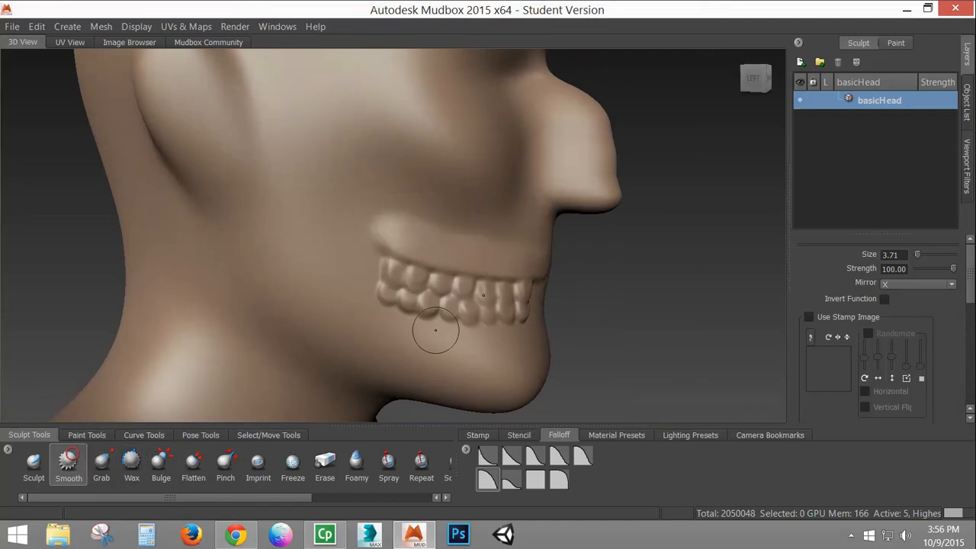
pyautogui.moveTo(381, 225); pyautogui.dragTo(504, 254)
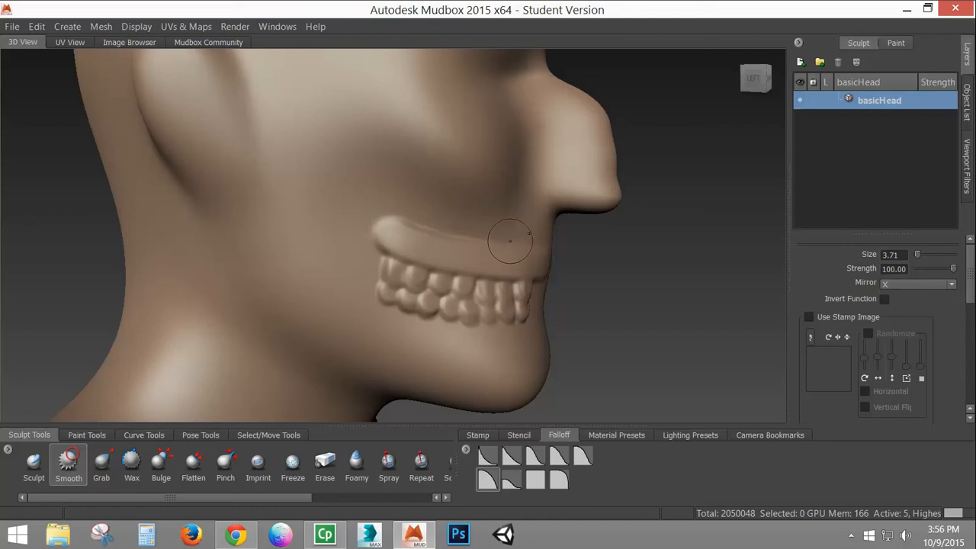
pyautogui.moveTo(515, 233)
pyautogui.mouseDown()
pyautogui.moveTo(488, 274)
pyautogui.moveTo(427, 229)
pyautogui.moveTo(396, 259)
pyautogui.mouseUp()
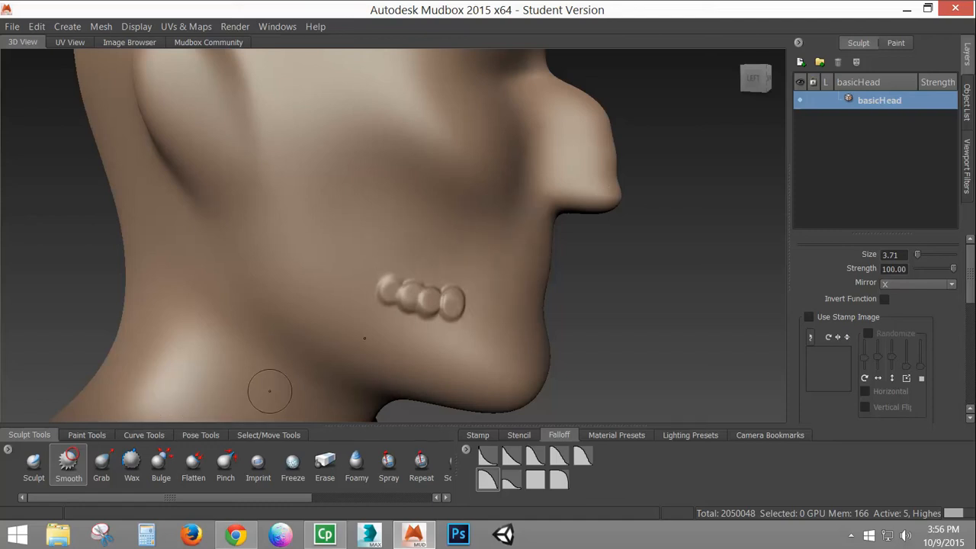
# - Try the Bulge brush at size 9.62 and strength 2.88 on the nose and puff out the cheekbones and brow
pyautogui.click(160, 466)
pyautogui.keyDown('alt'); pyautogui.moveTo(396, 289); pyautogui.dragTo(348, 202); pyautogui.keyUp('alt')
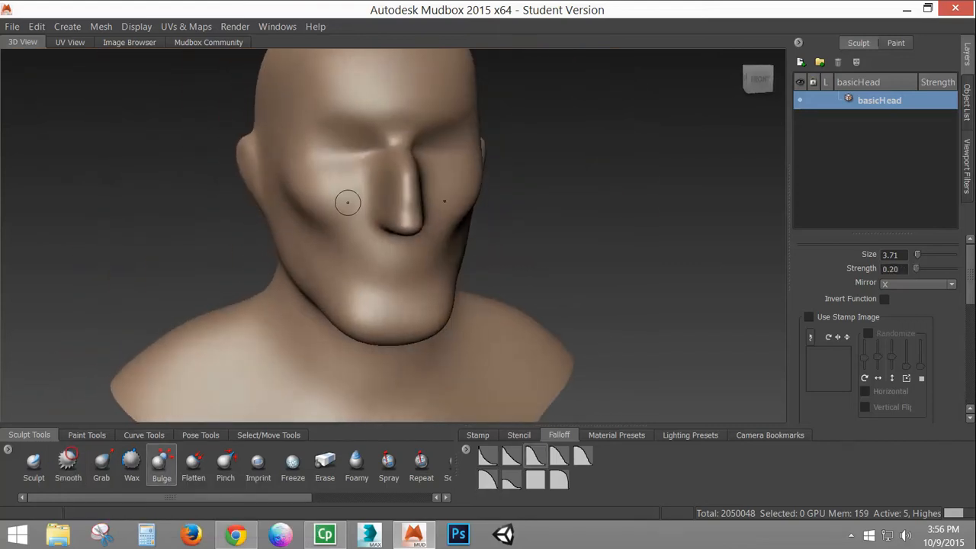
pyautogui.moveTo(367, 149); pyautogui.dragTo(402, 177)
pyautogui.moveTo(407, 226); pyautogui.dragTo(414, 218)
pyautogui.moveTo(286, 210)
pyautogui.mouseDown()
pyautogui.moveTo(337, 185)
pyautogui.moveTo(381, 197)
pyautogui.mouseUp()
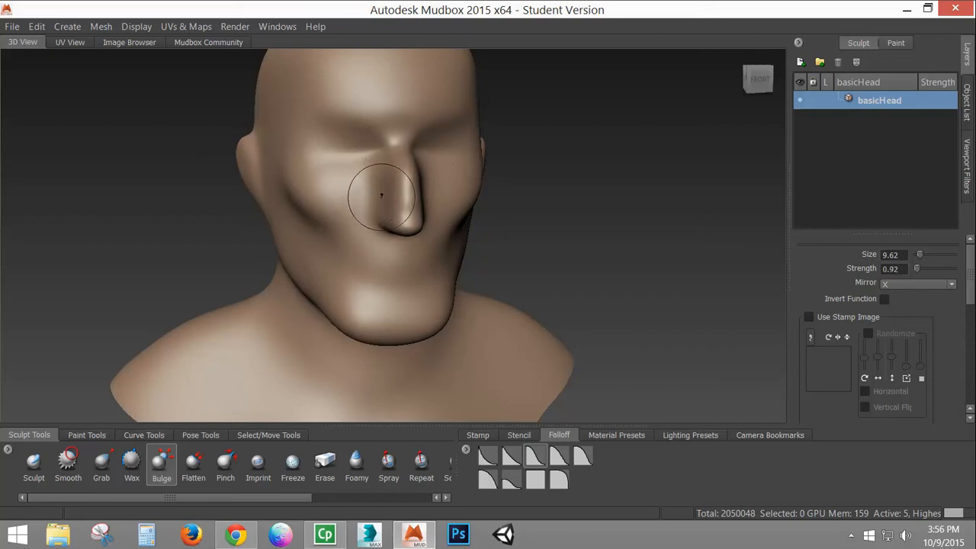
pyautogui.moveTo(359, 185)
pyautogui.mouseDown()
pyautogui.moveTo(366, 163)
pyautogui.moveTo(396, 175)
pyautogui.moveTo(418, 218)
pyautogui.mouseUp()
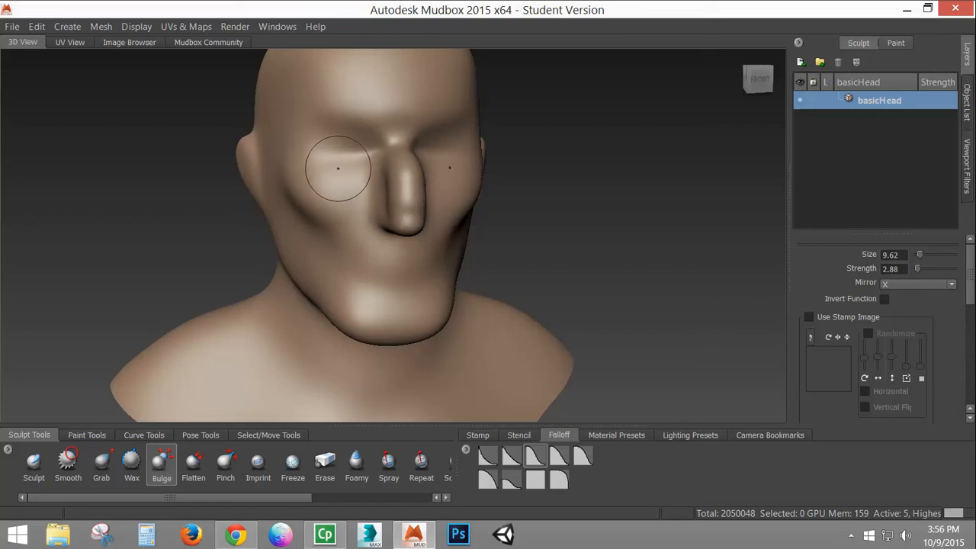
pyautogui.moveTo(337, 168)
pyautogui.mouseDown()
pyautogui.moveTo(382, 111)
pyautogui.moveTo(294, 116)
pyautogui.mouseUp()
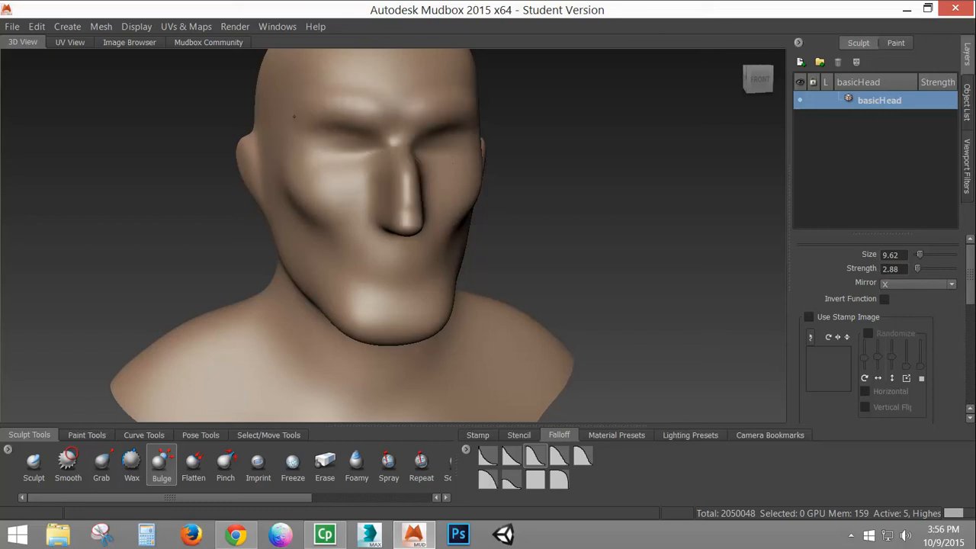
# - Carve a curved groove across the cheek toward the chin using the Sculpt brush with the steepest, most pointed falloff
pyautogui.keyDown('alt'); pyautogui.moveTo(332, 197); pyautogui.dragTo(341, 270); pyautogui.keyUp('alt')
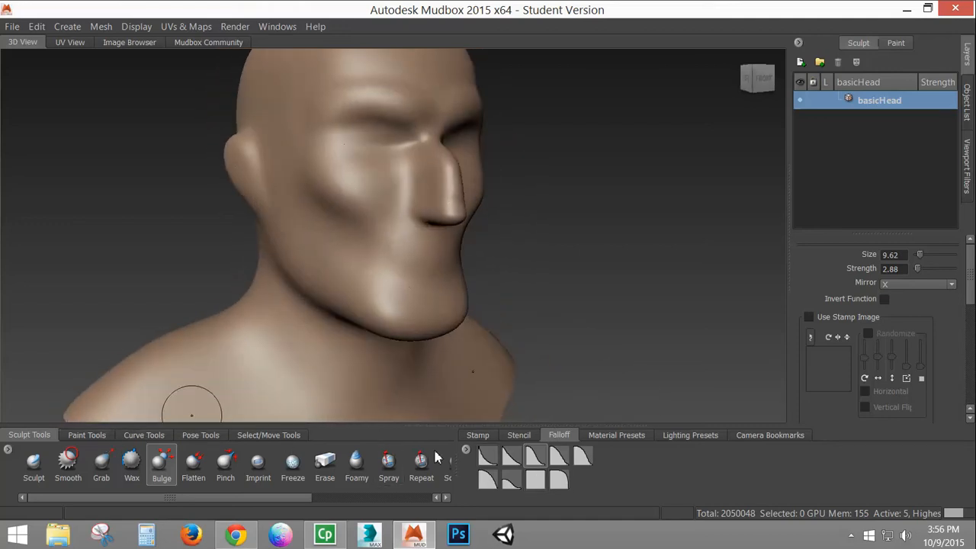
pyautogui.click(32, 465)
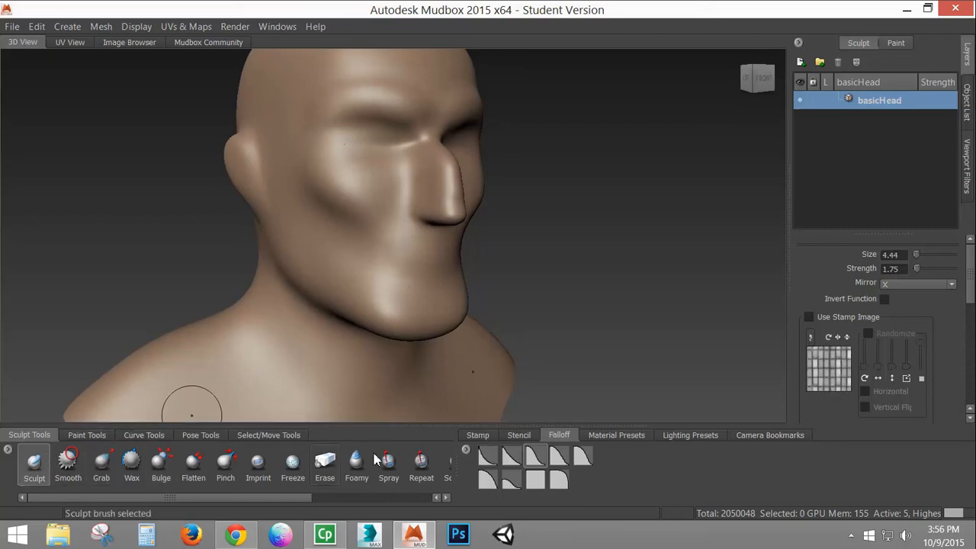
pyautogui.click(486, 458)
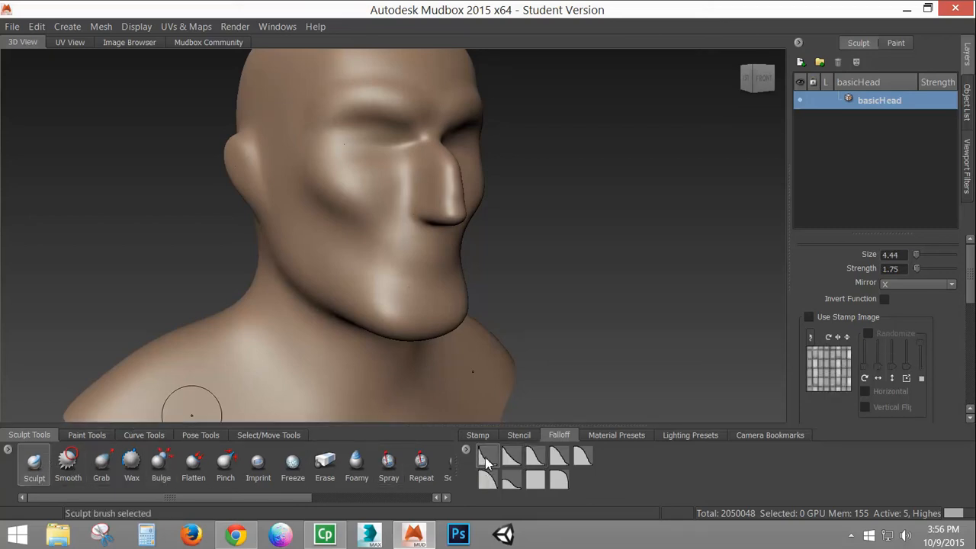
pyautogui.keyDown('alt'); pyautogui.moveTo(350, 255); pyautogui.dragTo(381, 214); pyautogui.keyUp('alt')
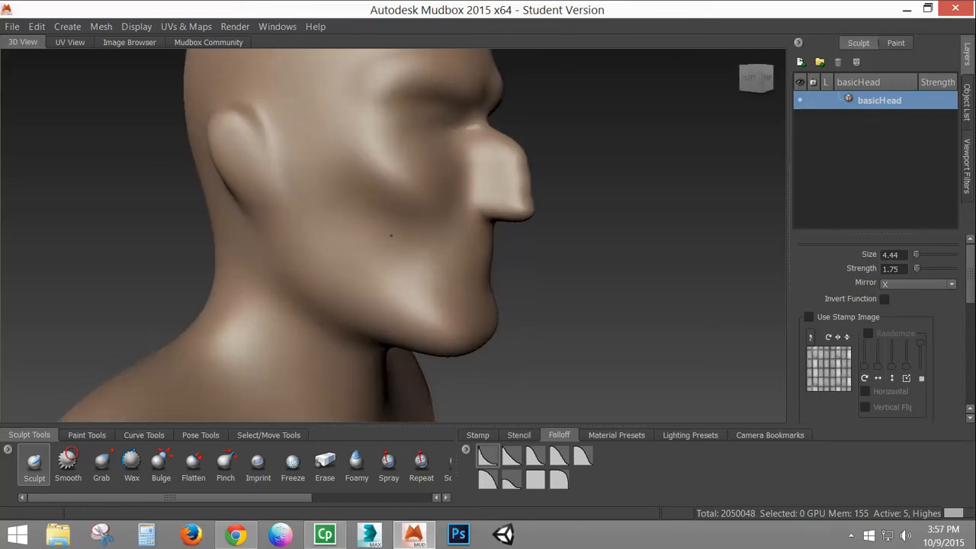
pyautogui.scroll(5, 428, 304)
pyautogui.moveTo(323, 196)
pyautogui.mouseDown()
pyautogui.moveTo(290, 197)
pyautogui.moveTo(319, 208)
pyautogui.moveTo(370, 278)
pyautogui.moveTo(432, 315)
pyautogui.moveTo(451, 288)
pyautogui.moveTo(458, 301)
pyautogui.moveTo(442, 298)
pyautogui.moveTo(447, 356)
pyautogui.mouseUp()
# - Inflate the surface along the cheek groove with the Bulge brush at strength 2.88 and lightly smooth it at strength 100
pyautogui.click(161, 462)
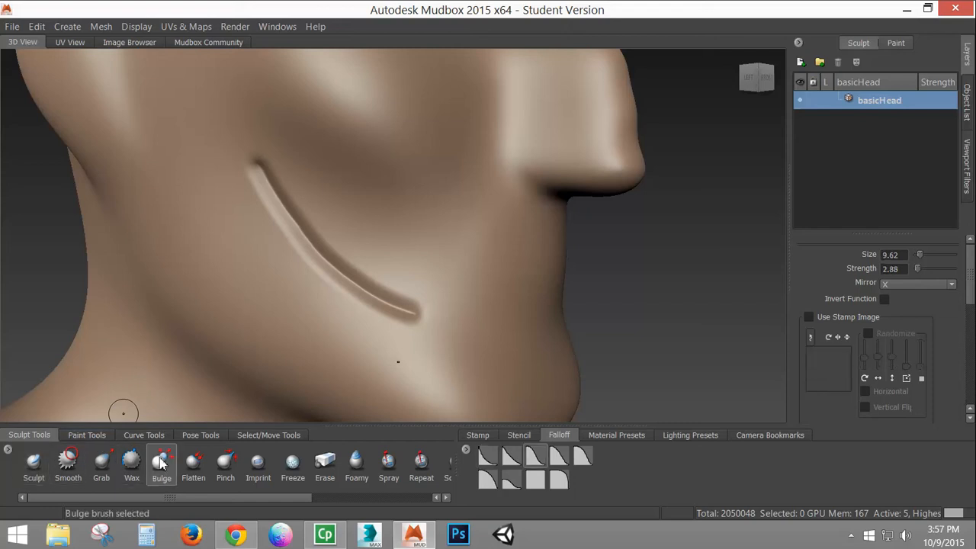
pyautogui.moveTo(402, 313)
pyautogui.mouseDown()
pyautogui.moveTo(314, 252)
pyautogui.moveTo(252, 167)
pyautogui.mouseUp()
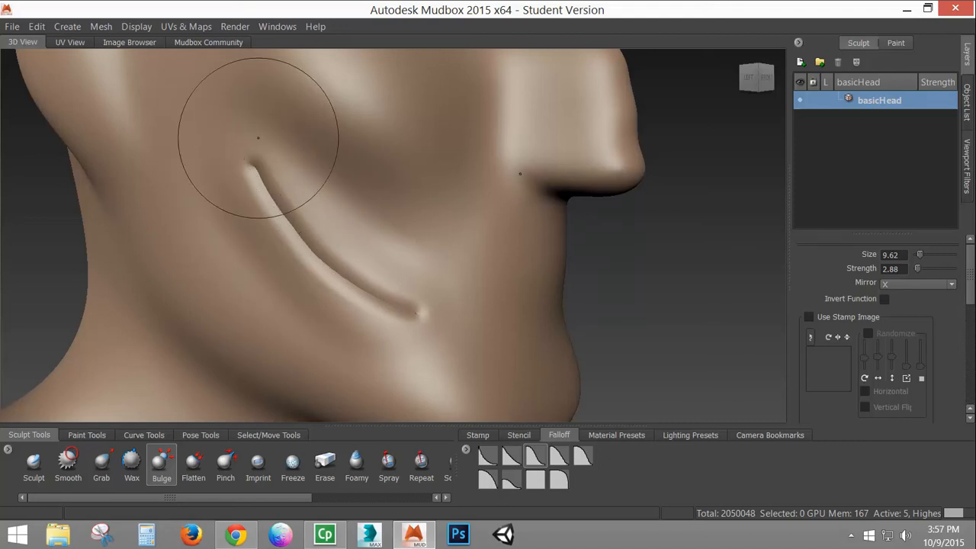
pyautogui.press('shift')
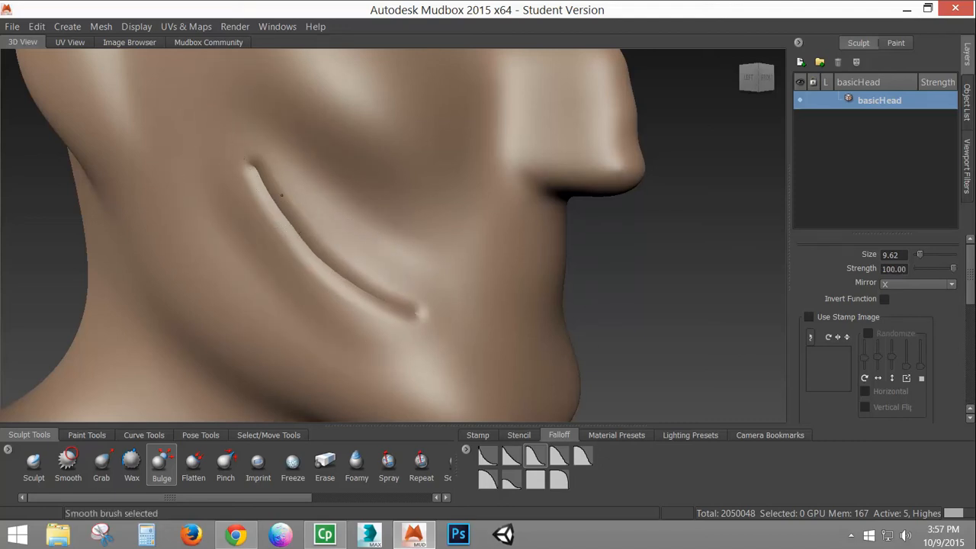
# - Level the cheek groove with the Flatten brush at strength 15 and plane down the rounded cheekbone
pyautogui.moveTo(480, 283)
pyautogui.keyDown('alt'); pyautogui.mouseDown()
pyautogui.moveTo(371, 283)
pyautogui.moveTo(302, 259)
pyautogui.moveTo(414, 348)
pyautogui.moveTo(508, 293)
pyautogui.mouseUp(); pyautogui.keyUp('alt')
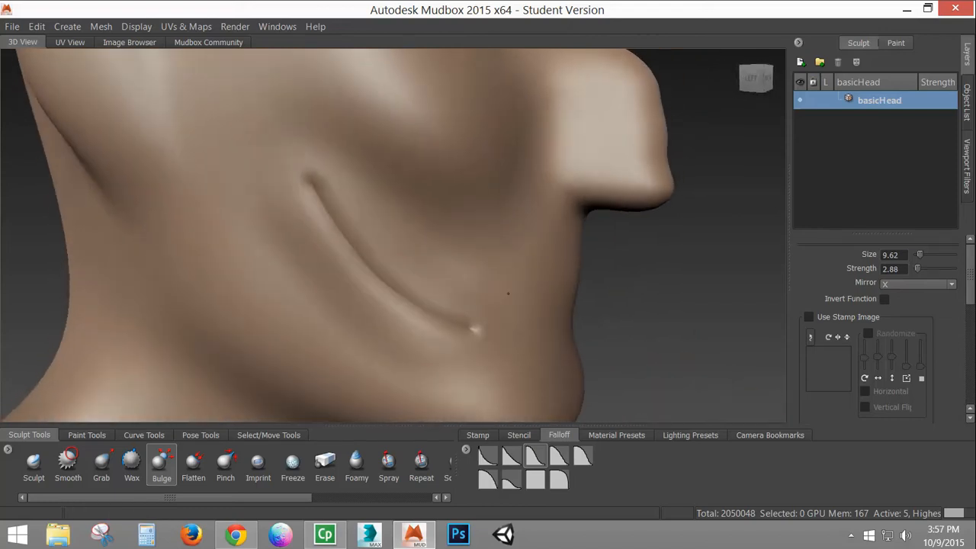
pyautogui.click(194, 461)
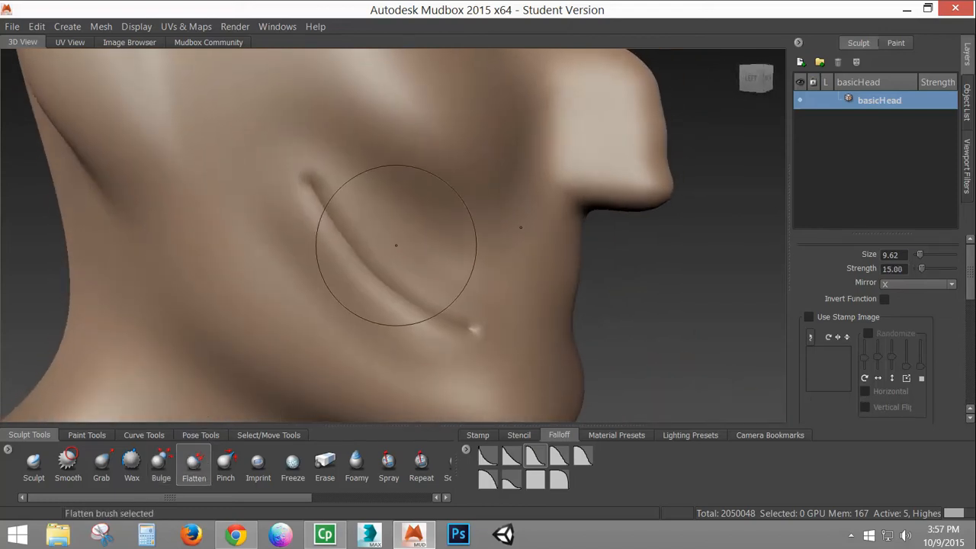
pyautogui.moveTo(470, 331)
pyautogui.mouseDown()
pyautogui.moveTo(415, 336)
pyautogui.moveTo(374, 298)
pyautogui.moveTo(320, 221)
pyautogui.moveTo(405, 289)
pyautogui.moveTo(287, 171)
pyautogui.mouseUp()
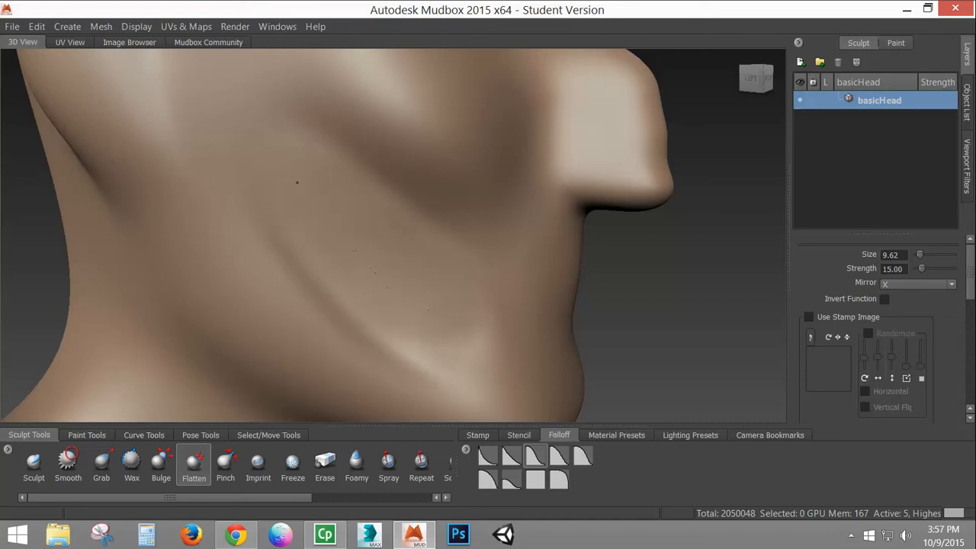
pyautogui.moveTo(449, 318)
pyautogui.keyDown('alt'); pyautogui.mouseDown()
pyautogui.moveTo(475, 285)
pyautogui.moveTo(359, 279)
pyautogui.moveTo(379, 289)
pyautogui.moveTo(451, 304)
pyautogui.moveTo(259, 229)
pyautogui.moveTo(391, 248)
pyautogui.mouseUp(); pyautogui.keyUp('alt')
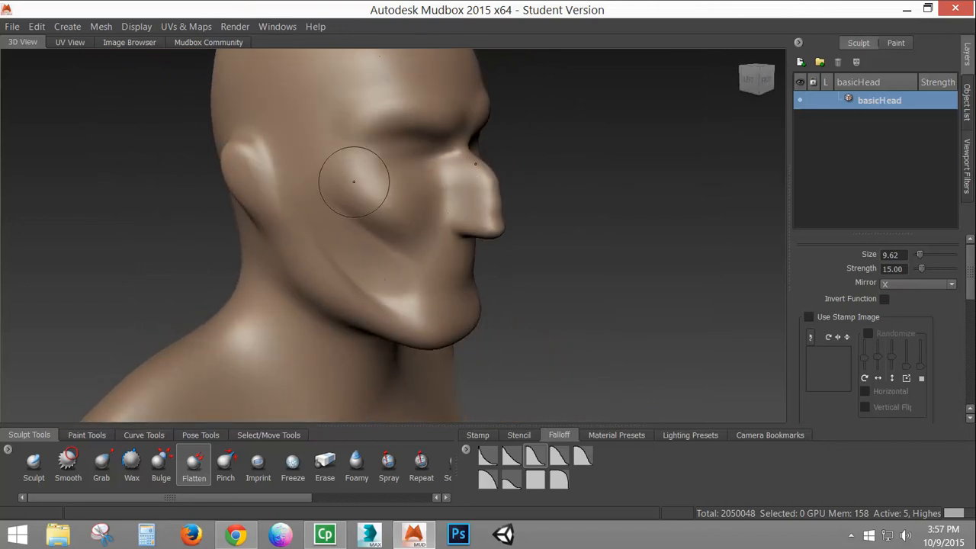
pyautogui.moveTo(355, 187)
pyautogui.mouseDown()
pyautogui.moveTo(402, 208)
pyautogui.moveTo(404, 218)
pyautogui.moveTo(381, 220)
pyautogui.moveTo(461, 227)
pyautogui.mouseUp()
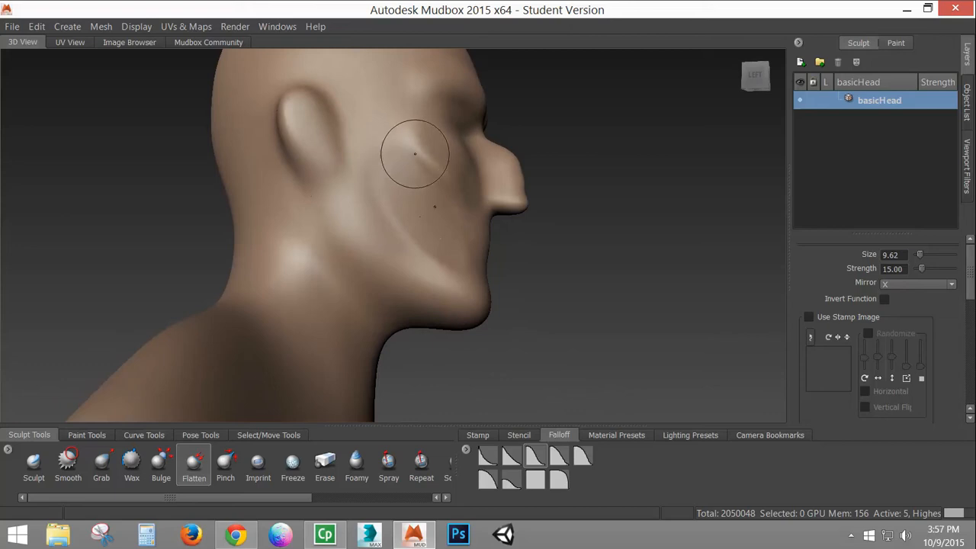
pyautogui.scroll(-10, 953, 343)
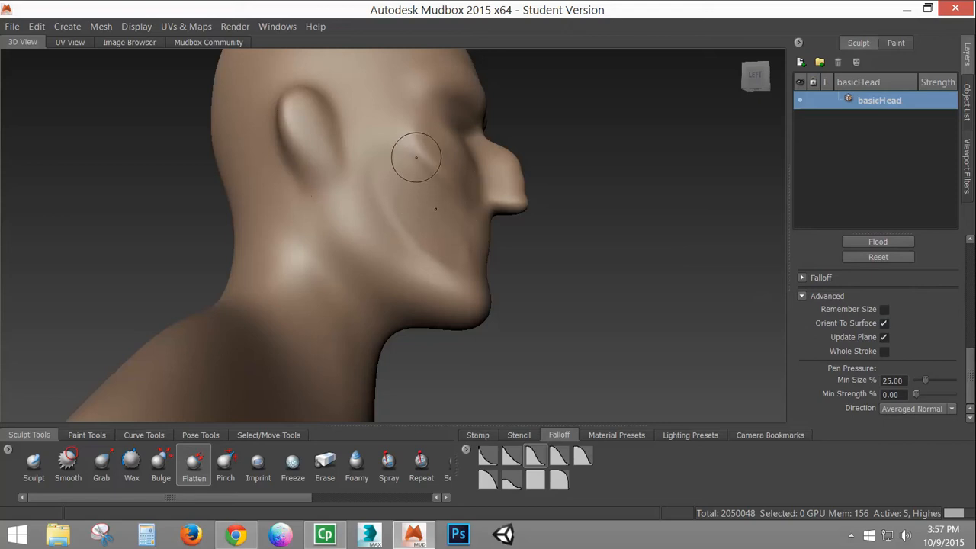
pyautogui.moveTo(424, 156); pyautogui.dragTo(433, 164)
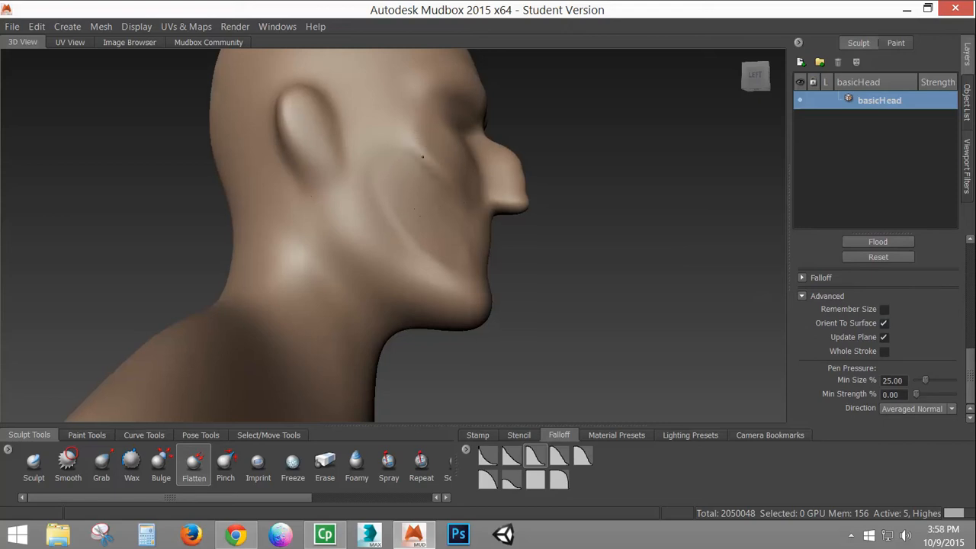
# - Give the Flatten brush a rounder, fuller falloff and work the cheekbone into a flat facet with defined upper and lower edges
pyautogui.keyDown('alt'); pyautogui.moveTo(433, 162); pyautogui.dragTo(557, 159, button='right'); pyautogui.keyUp('alt')
pyautogui.keyDown('alt'); pyautogui.moveTo(438, 132); pyautogui.dragTo(449, 210, button='middle'); pyautogui.keyUp('alt')
pyautogui.keyDown('alt'); pyautogui.moveTo(449, 211); pyautogui.dragTo(595, 220, button='right'); pyautogui.keyUp('alt')
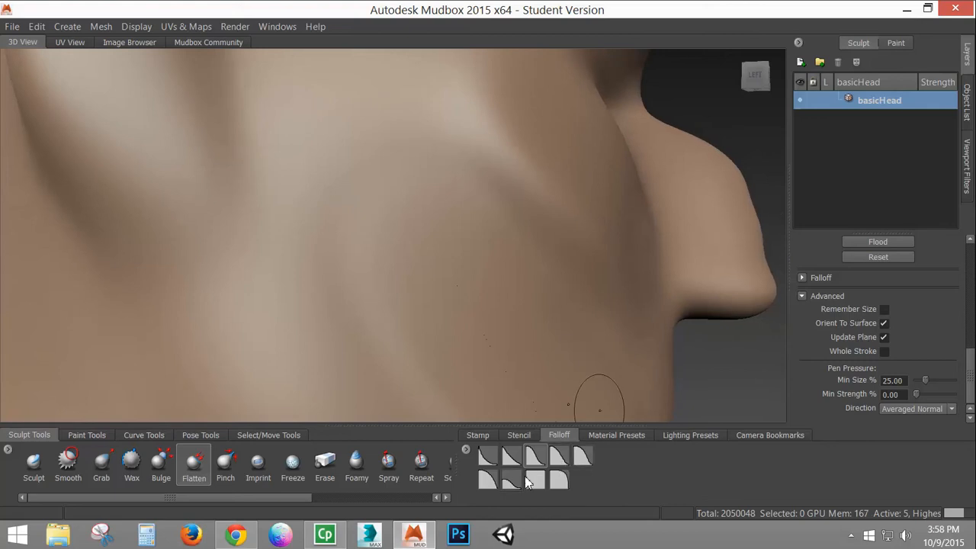
pyautogui.click(486, 480)
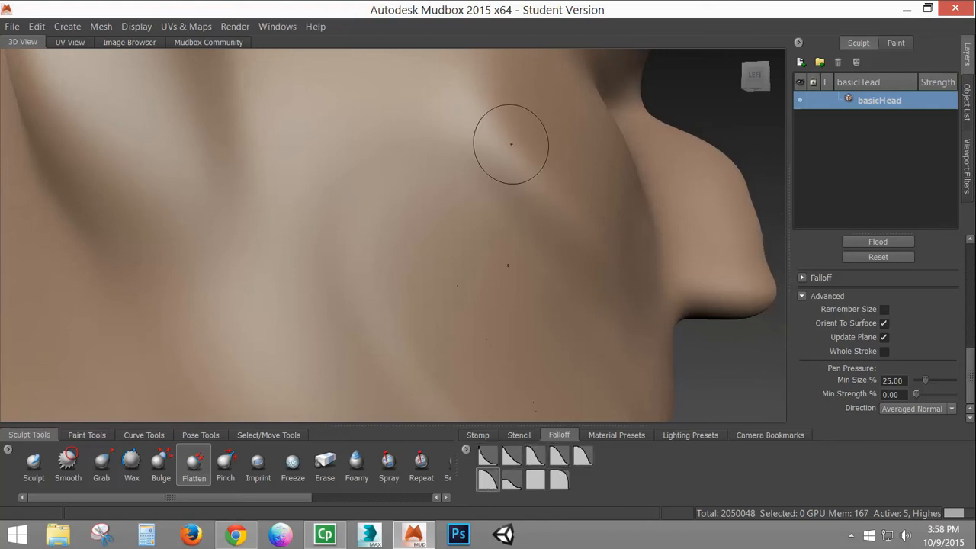
pyautogui.keyDown('alt'); pyautogui.moveTo(508, 140); pyautogui.dragTo(483, 151); pyautogui.keyUp('alt')
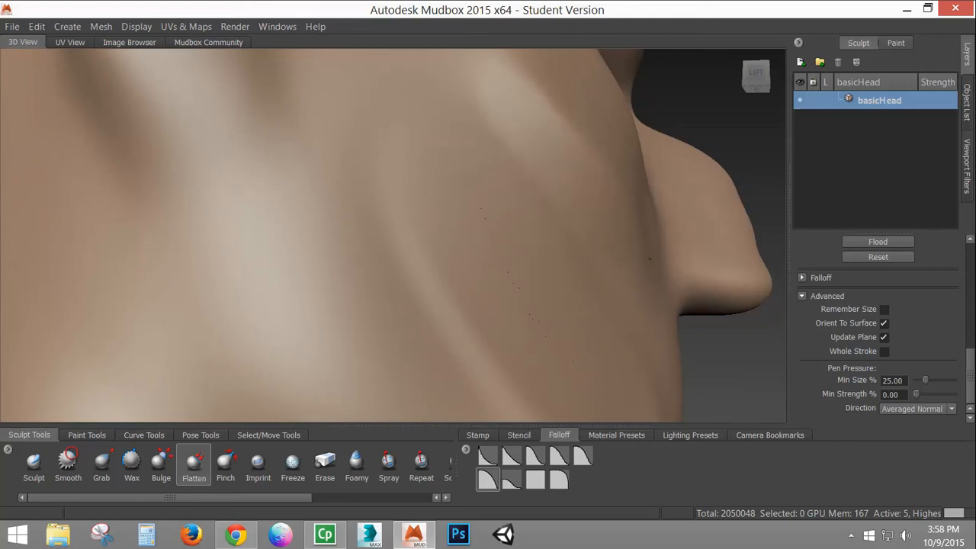
pyautogui.moveTo(650, 259)
pyautogui.keyDown('alt'); pyautogui.mouseDown()
pyautogui.moveTo(572, 247)
pyautogui.moveTo(377, 248)
pyautogui.moveTo(497, 266)
pyautogui.mouseUp(); pyautogui.keyUp('alt')
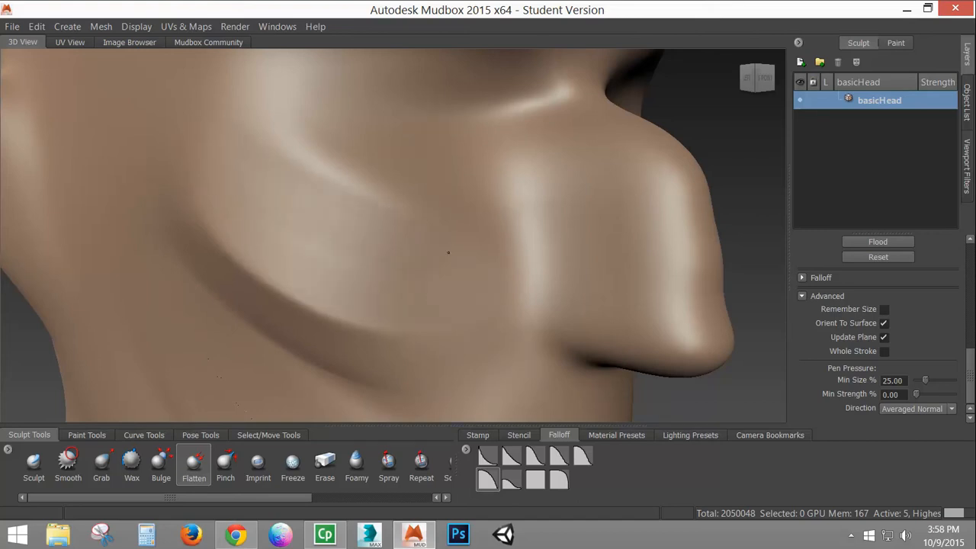
pyautogui.press('shift')
pyautogui.moveTo(296, 270)
pyautogui.keyDown('alt'); pyautogui.mouseDown()
pyautogui.moveTo(417, 235)
pyautogui.moveTo(424, 221)
pyautogui.mouseUp(); pyautogui.keyUp('alt')
pyautogui.keyDown('alt'); pyautogui.moveTo(549, 222); pyautogui.dragTo(441, 204, button='right'); pyautogui.keyUp('alt')
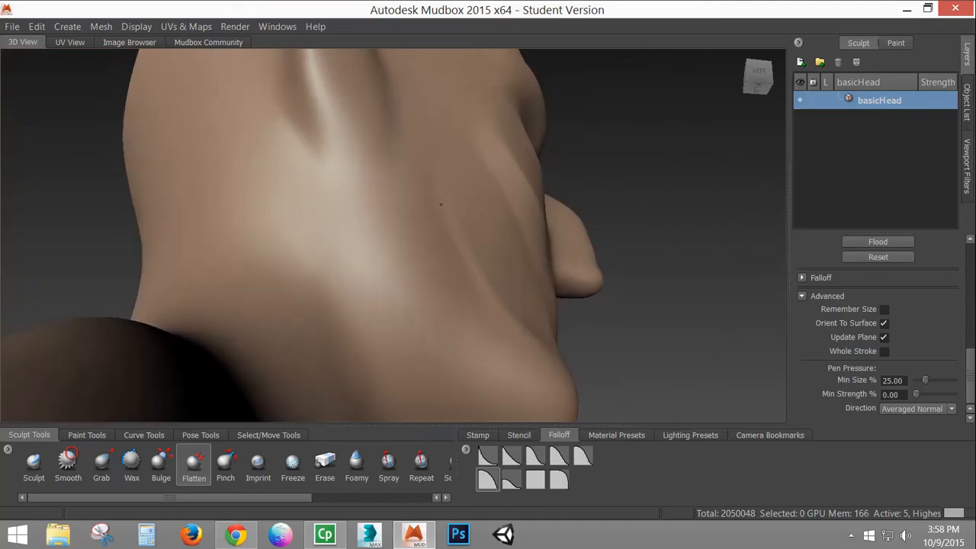
pyautogui.keyDown('alt'); pyautogui.moveTo(441, 204); pyautogui.dragTo(261, 321); pyautogui.keyUp('alt')
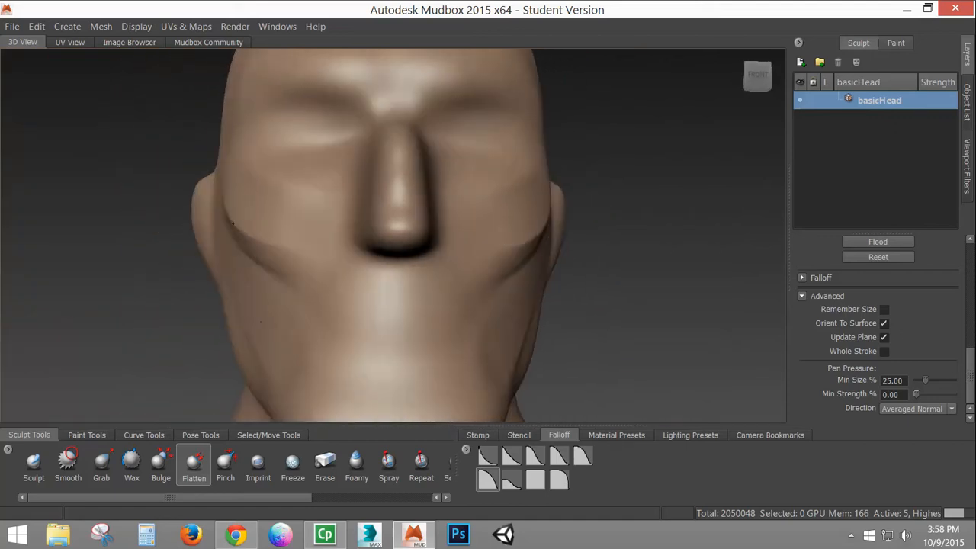
pyautogui.keyDown('alt'); pyautogui.moveTo(234, 223); pyautogui.dragTo(326, 222); pyautogui.keyUp('alt')
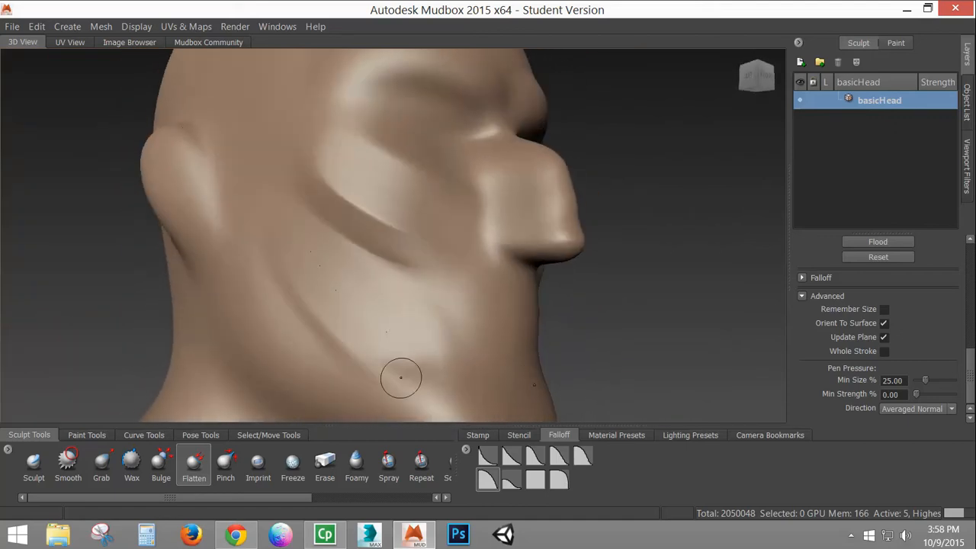
# - Use the Pinch brush along the bridge and toward the tip of the nose to draw it into a narrower ridge
pyautogui.click(225, 462)
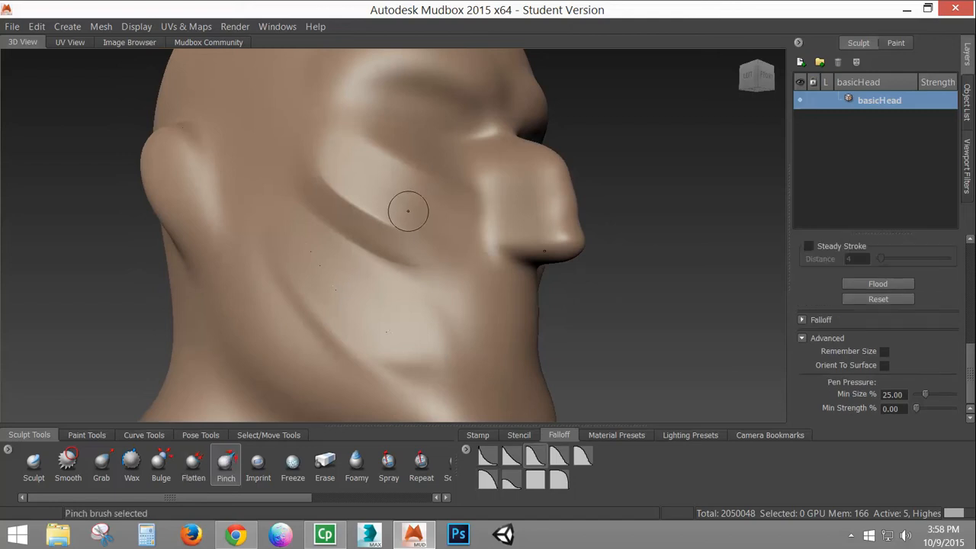
pyautogui.keyDown('alt'); pyautogui.moveTo(408, 212); pyautogui.dragTo(338, 234); pyautogui.keyUp('alt')
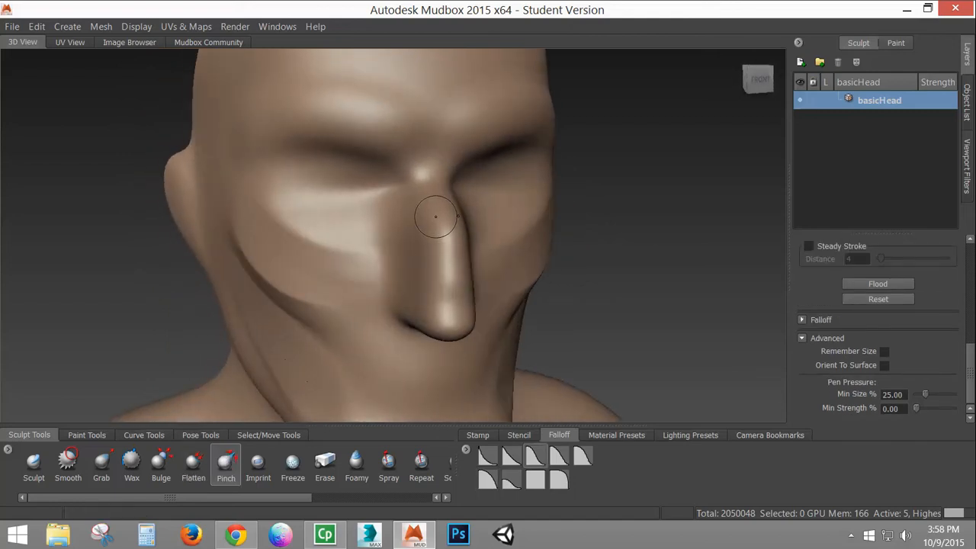
pyautogui.moveTo(435, 218); pyautogui.dragTo(442, 200)
pyautogui.moveTo(446, 260); pyautogui.dragTo(446, 155)
pyautogui.moveTo(443, 260)
pyautogui.mouseDown()
pyautogui.moveTo(442, 272)
pyautogui.moveTo(444, 229)
pyautogui.moveTo(432, 207)
pyautogui.moveTo(434, 225)
pyautogui.mouseUp()
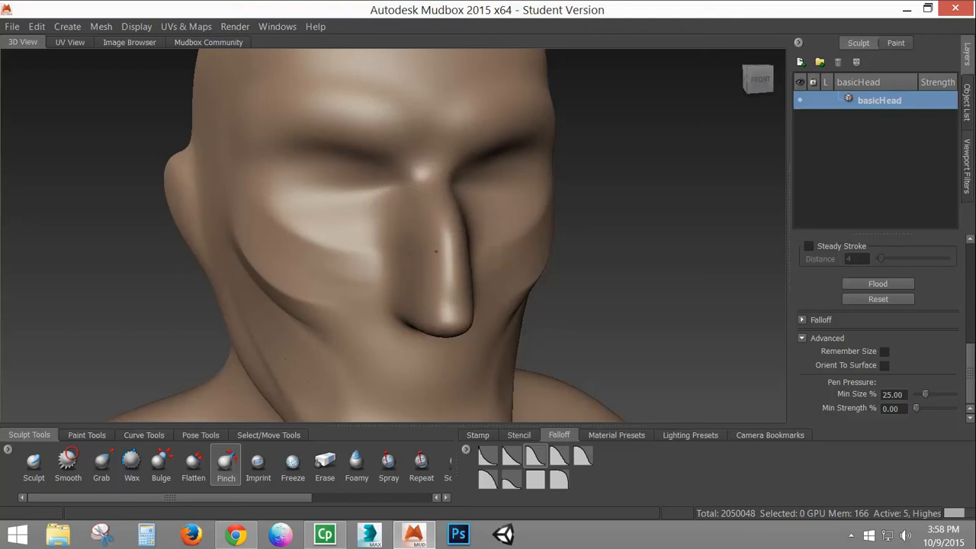
pyautogui.moveTo(423, 165)
pyautogui.keyDown('alt'); pyautogui.mouseDown()
pyautogui.moveTo(403, 267)
pyautogui.moveTo(519, 263)
pyautogui.moveTo(457, 263)
pyautogui.moveTo(532, 272)
pyautogui.moveTo(568, 176)
pyautogui.mouseUp(); pyautogui.keyUp('alt')
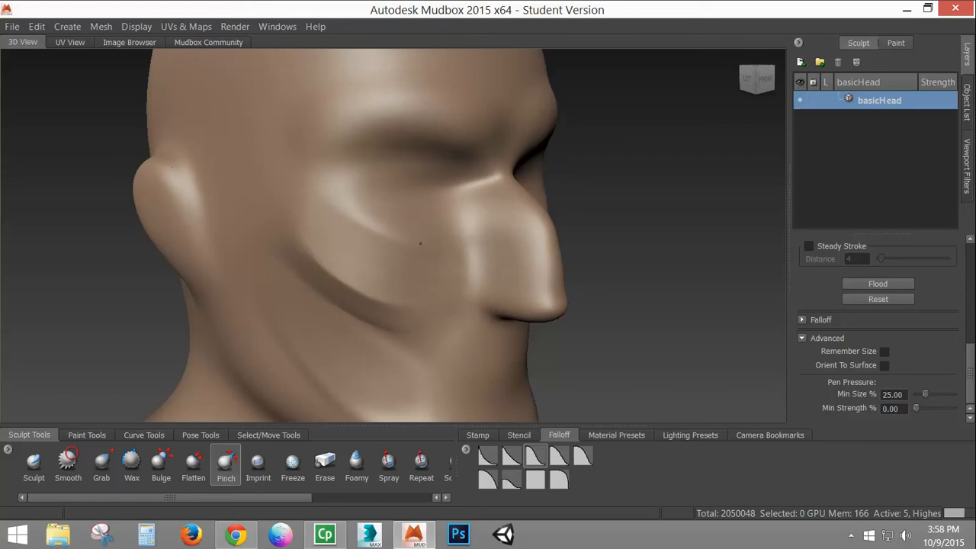
pyautogui.moveTo(452, 347)
pyautogui.keyDown('alt'); pyautogui.mouseDown()
pyautogui.moveTo(475, 344)
pyautogui.moveTo(405, 320)
pyautogui.moveTo(382, 331)
pyautogui.moveTo(401, 344)
pyautogui.mouseUp(); pyautogui.keyUp('alt')
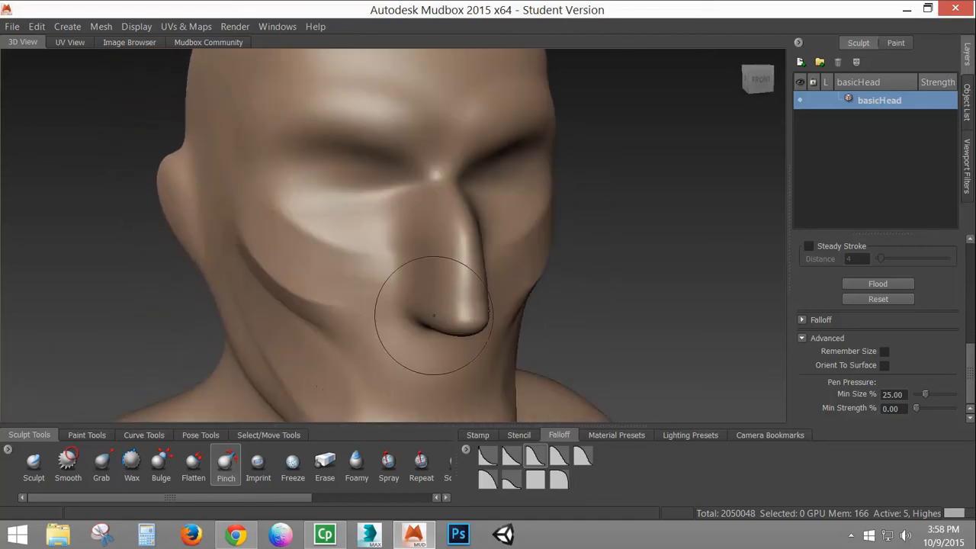
pyautogui.keyDown('alt'); pyautogui.moveTo(436, 316); pyautogui.dragTo(418, 229, button='middle'); pyautogui.keyUp('alt')
pyautogui.keyDown('alt'); pyautogui.moveTo(424, 289); pyautogui.dragTo(397, 291); pyautogui.keyUp('alt')
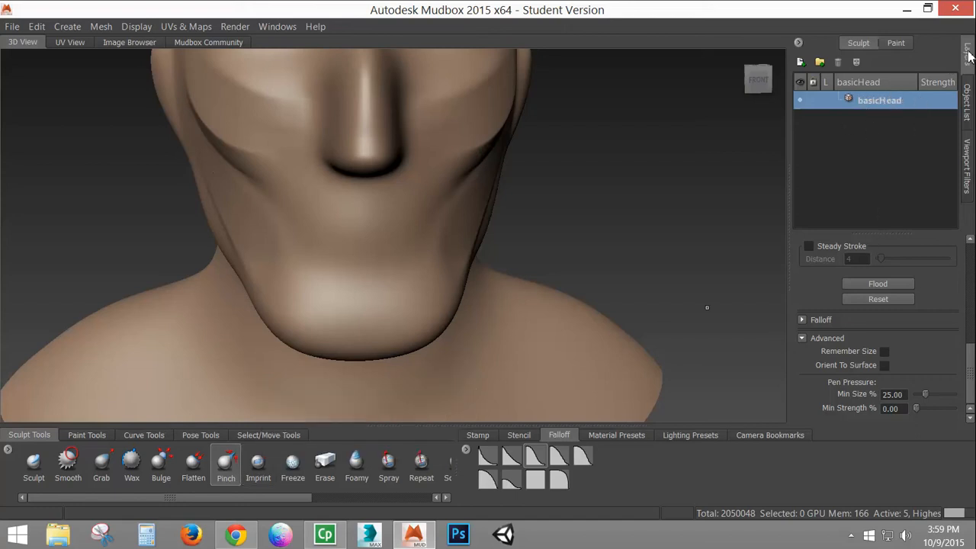
# - Add a new sculpt layer above basicHead and switch to the Imprint brush
pyautogui.scroll(-4, 349, 220)
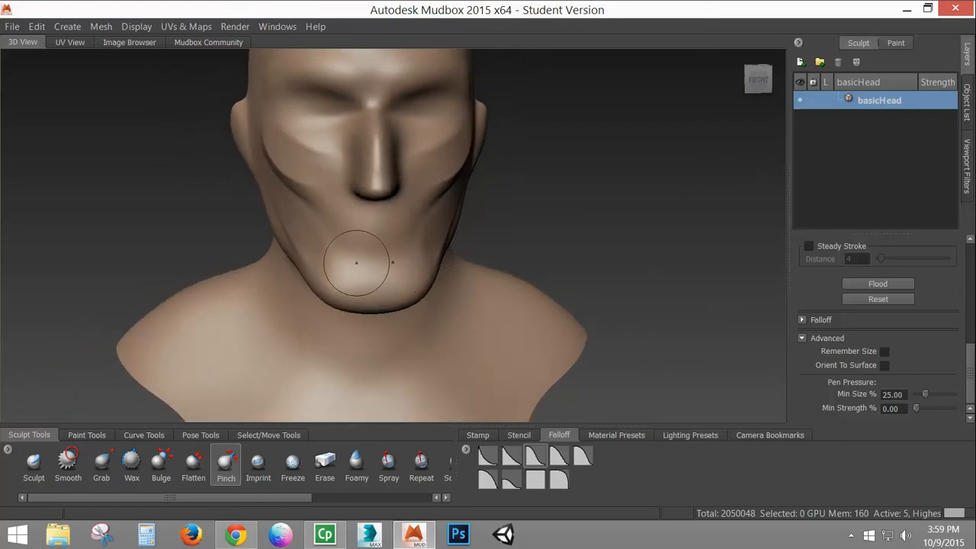
pyautogui.keyDown('alt'); pyautogui.moveTo(305, 215); pyautogui.dragTo(324, 311, button='middle'); pyautogui.keyUp('alt')
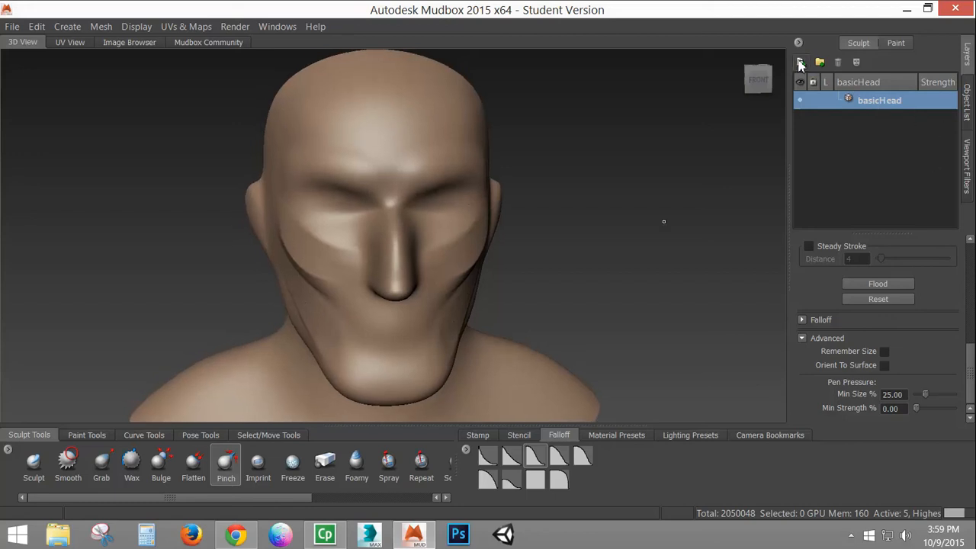
pyautogui.click(799, 62)
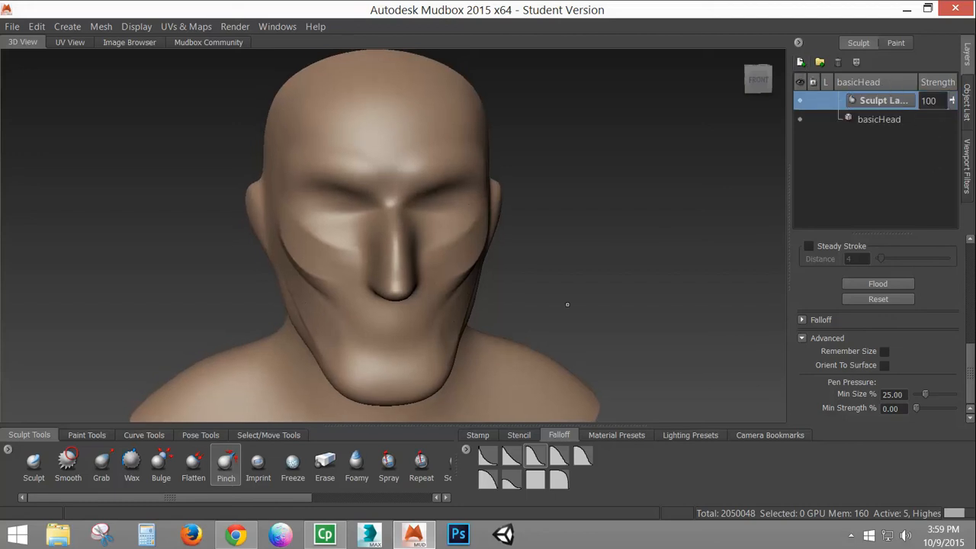
pyautogui.click(266, 467)
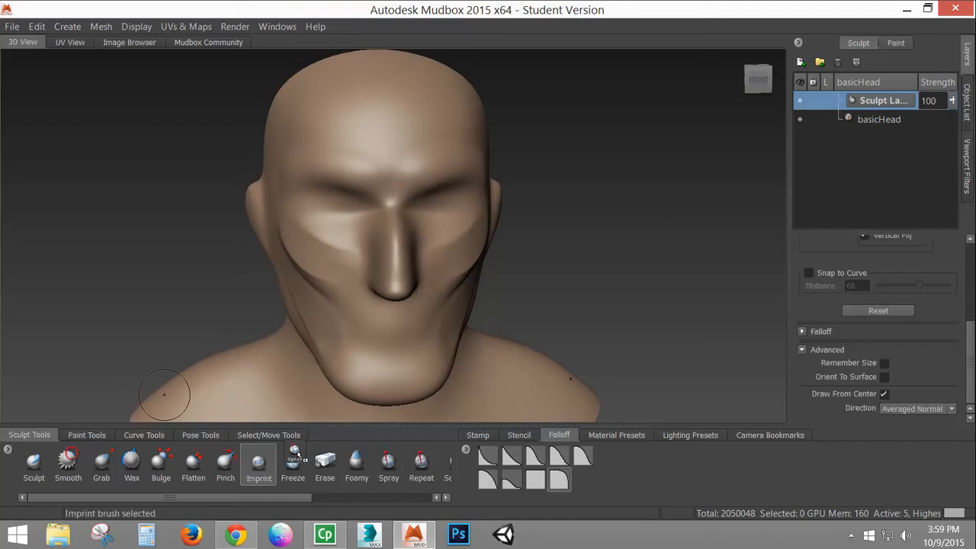
# - Move the Repeat and Spray brushes next to Imprint, and load the branching vein stamp image for the Imprint brush
pyautogui.moveTo(290, 458)
pyautogui.mouseDown()
pyautogui.moveTo(259, 464)
pyautogui.moveTo(488, 492)
pyautogui.moveTo(422, 460)
pyautogui.moveTo(305, 456)
pyautogui.moveTo(326, 478)
pyautogui.moveTo(317, 456)
pyautogui.moveTo(372, 459)
pyautogui.mouseUp()
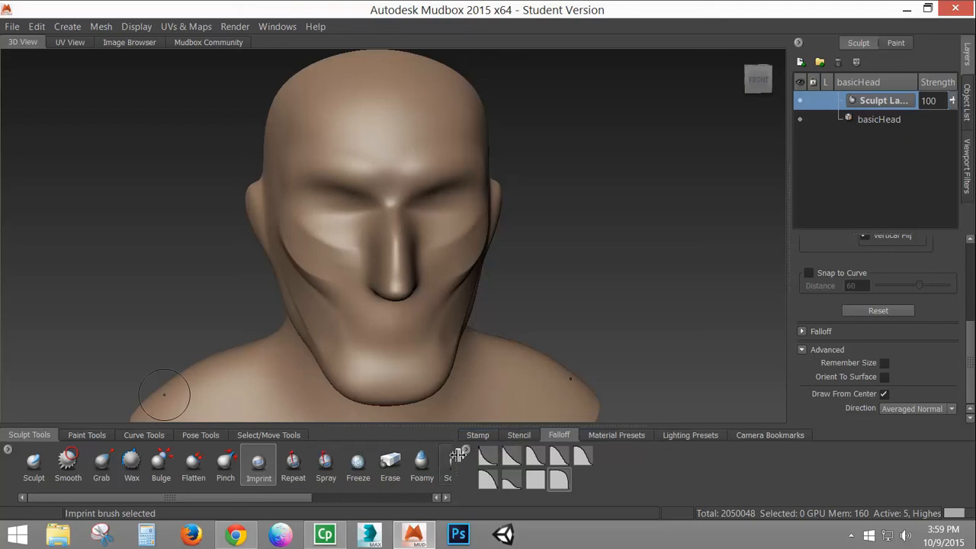
pyautogui.click(479, 437)
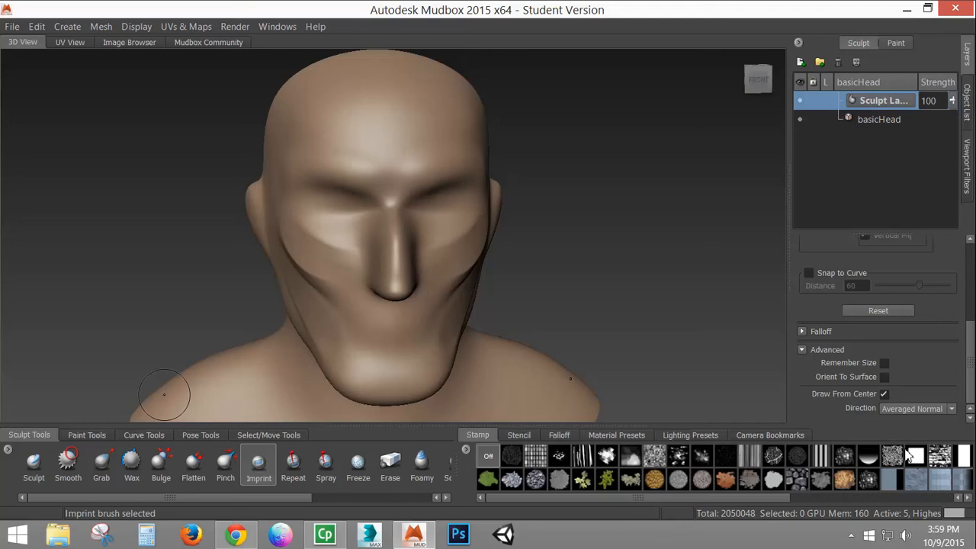
pyautogui.click(774, 456)
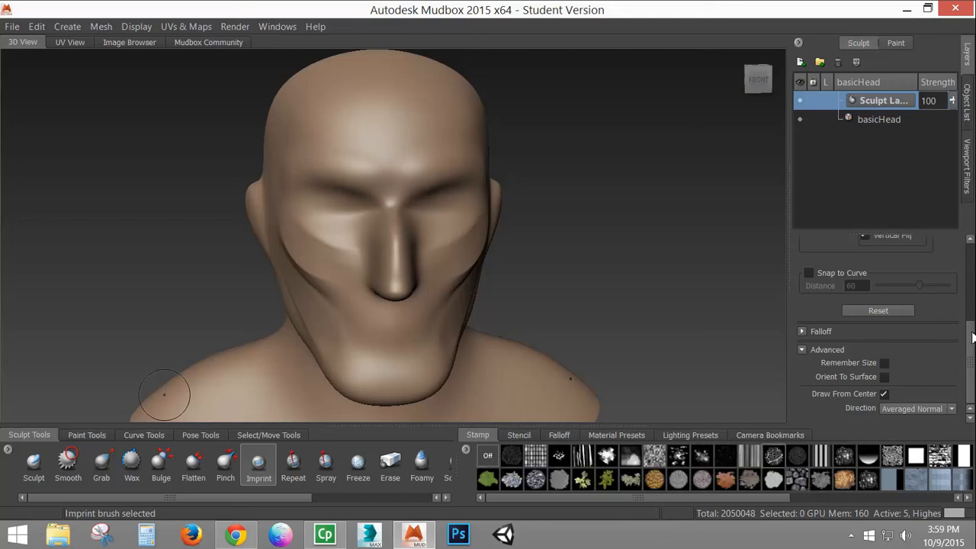
pyautogui.moveTo(972, 335); pyautogui.dragTo(971, 256)
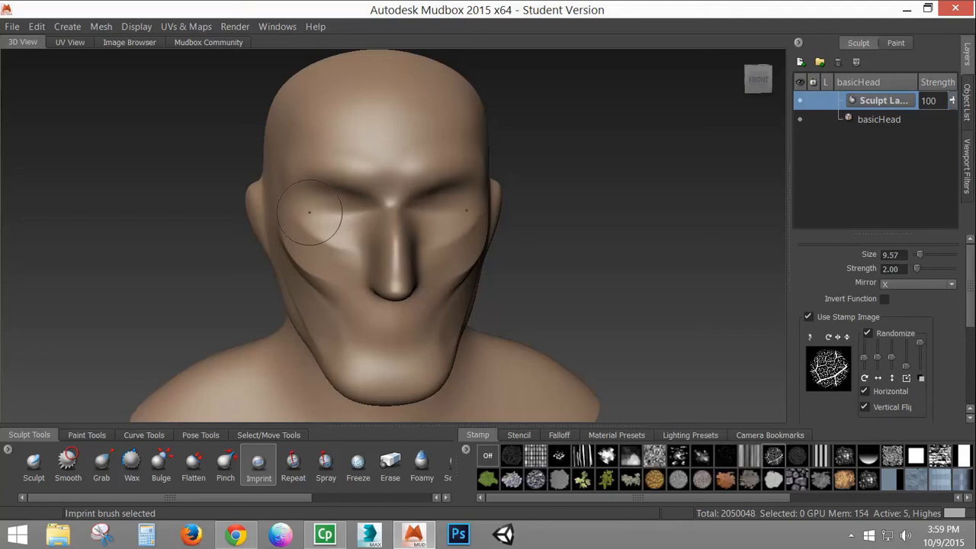
# - Try mirrored vein imprints of different sizes on the temple and forehead at strength 2, undoing each one
pyautogui.moveTo(336, 164)
pyautogui.keyDown('alt'); pyautogui.mouseDown()
pyautogui.moveTo(395, 184)
pyautogui.moveTo(407, 172)
pyautogui.mouseUp(); pyautogui.keyUp('alt')
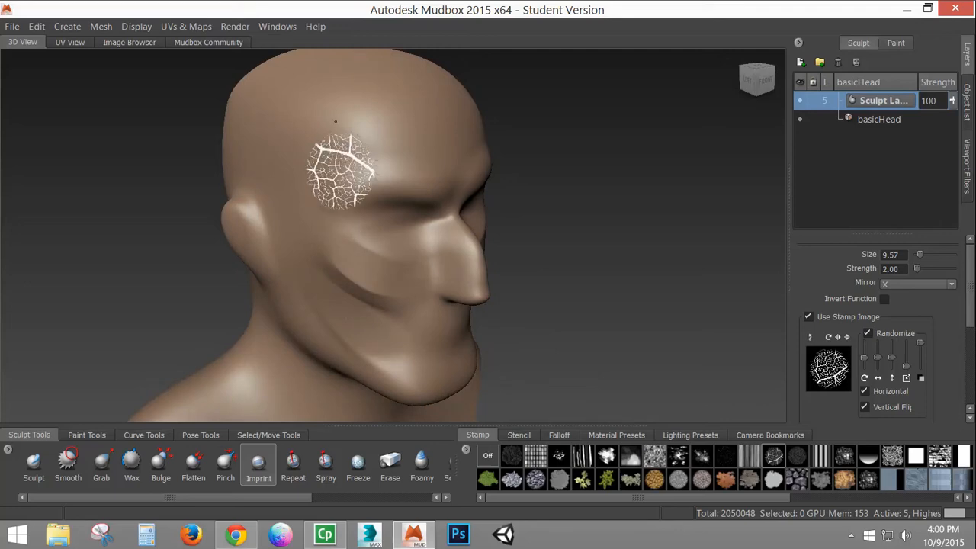
pyautogui.moveTo(346, 81); pyautogui.dragTo(347, 81)
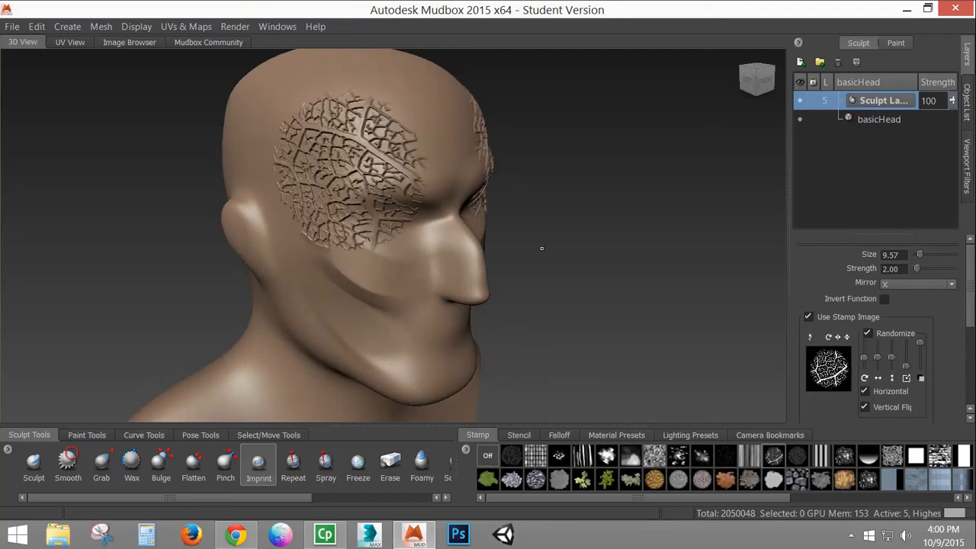
pyautogui.moveTo(374, 342)
pyautogui.keyDown('alt'); pyautogui.mouseDown()
pyautogui.moveTo(252, 340)
pyautogui.moveTo(387, 333)
pyautogui.mouseUp(); pyautogui.keyUp('alt')
pyautogui.hotkey('ctrl', 'z')
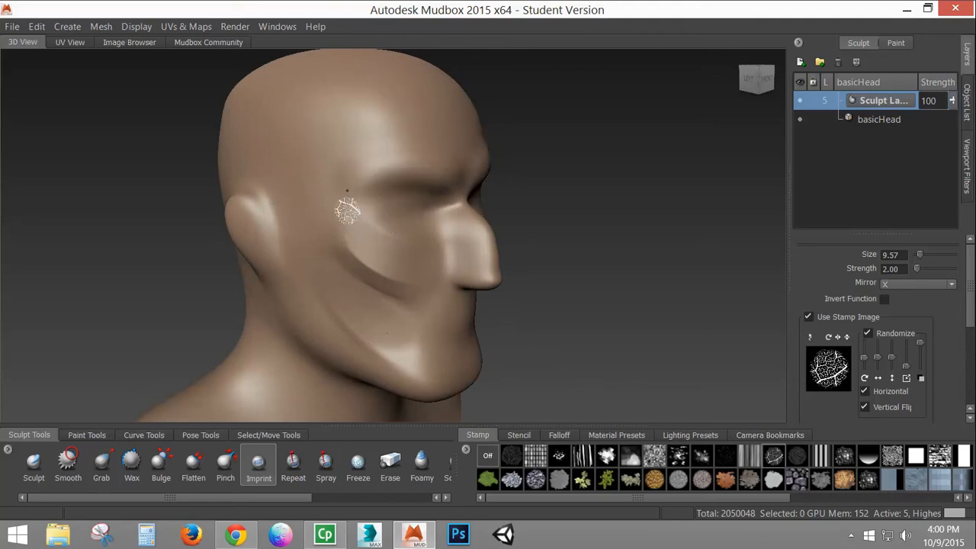
pyautogui.moveTo(347, 191); pyautogui.dragTo(344, 113)
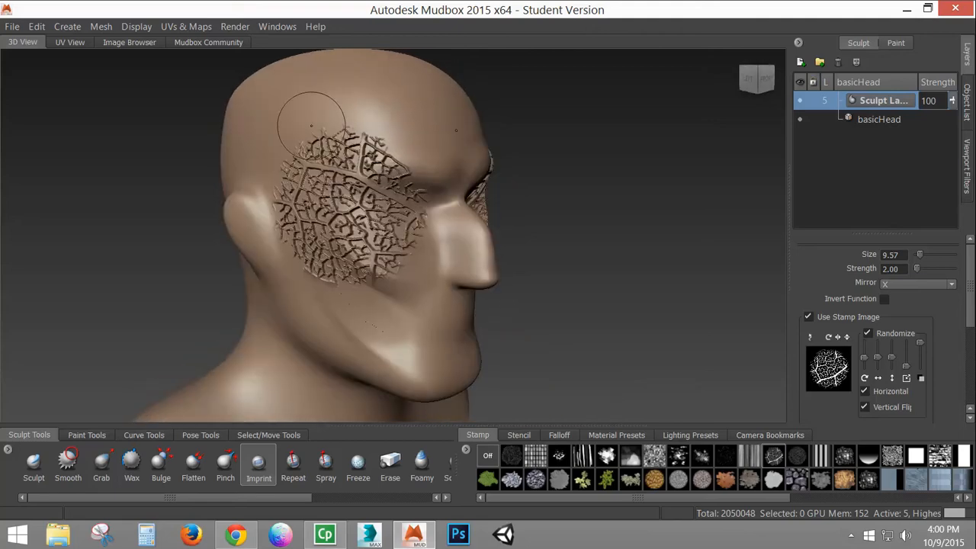
pyautogui.hotkey('ctrl', 'z')
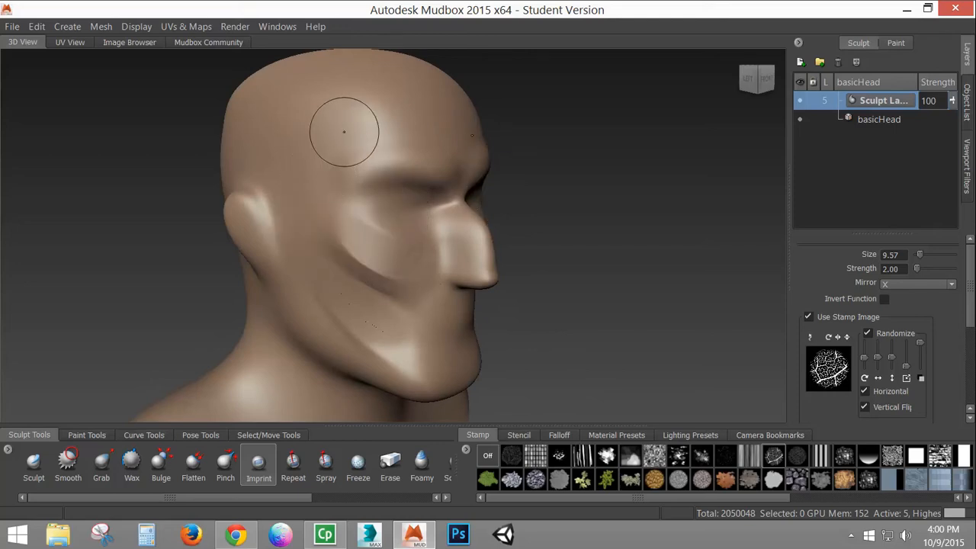
pyautogui.moveTo(344, 130); pyautogui.dragTo(378, 218)
pyautogui.keyDown('alt'); pyautogui.moveTo(517, 247); pyautogui.dragTo(439, 244); pyautogui.keyUp('alt')
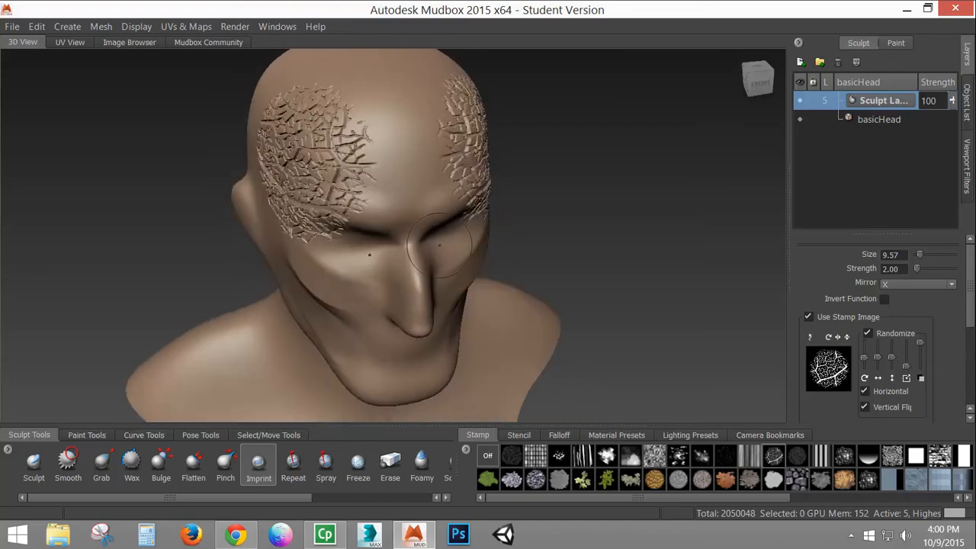
pyautogui.hotkey('ctrl', 'z')
# - Give the Imprint brush the nearly straight falloff preset and try the vein stamp on the side of the head
pyautogui.click(559, 436)
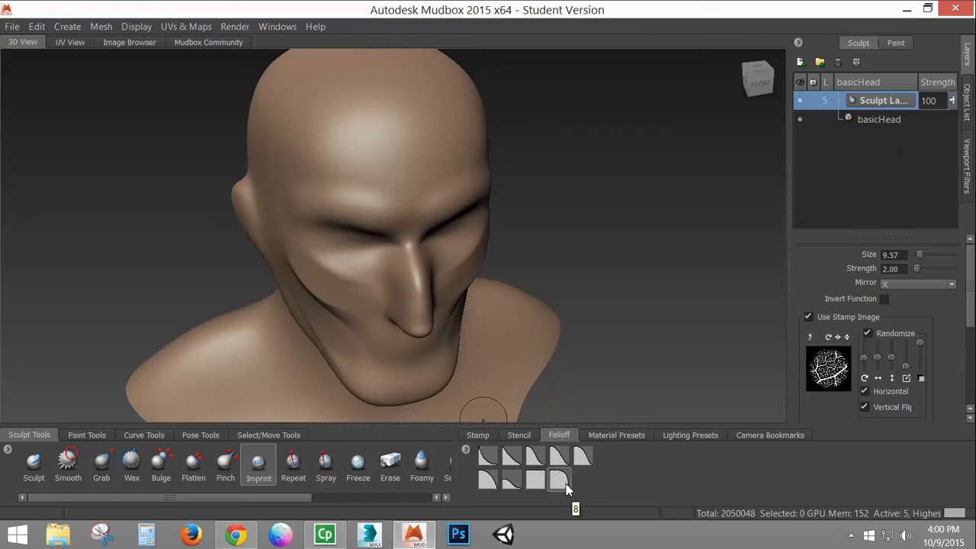
pyautogui.click(513, 459)
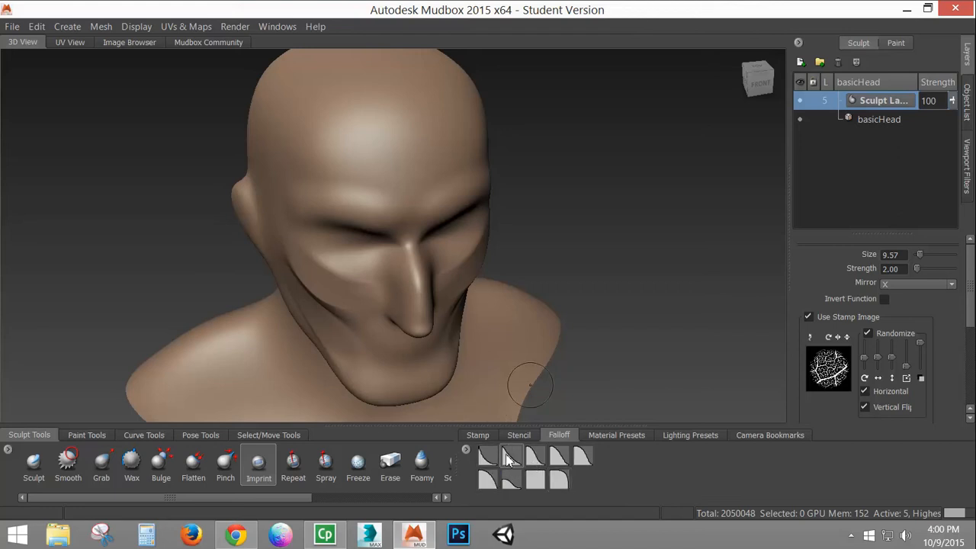
pyautogui.keyDown('alt'); pyautogui.moveTo(323, 174); pyautogui.dragTo(428, 115); pyautogui.keyUp('alt')
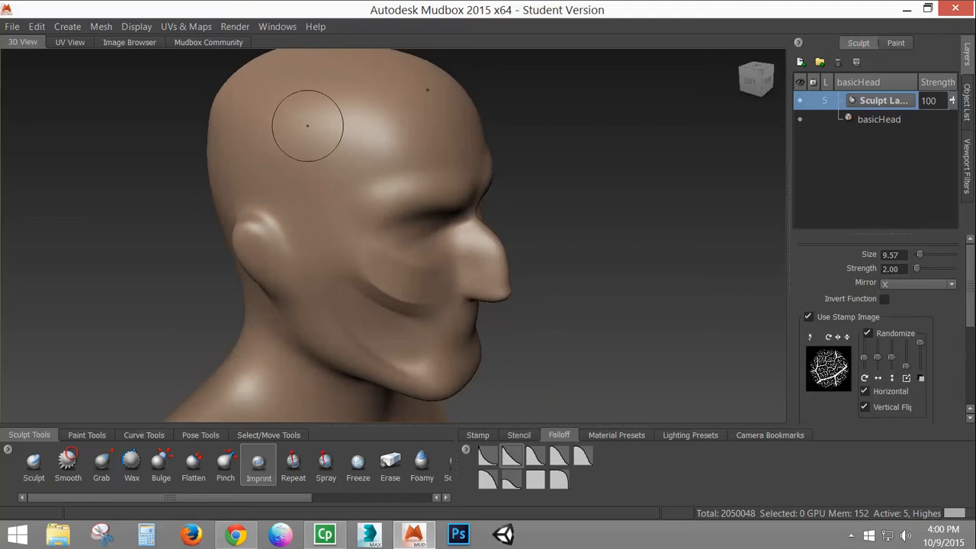
pyautogui.moveTo(307, 126); pyautogui.dragTo(412, 174)
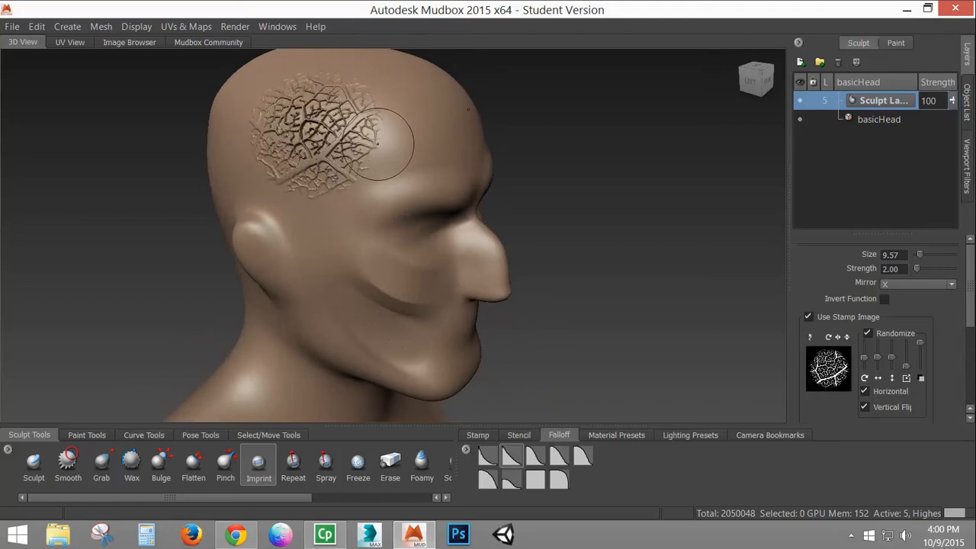
# - Switch the Imprint brush to the steepest falloff preset, try the vein stamp above the ear, and undo the test imprints
pyautogui.click(488, 456)
pyautogui.hotkey('ctrl', 'z')
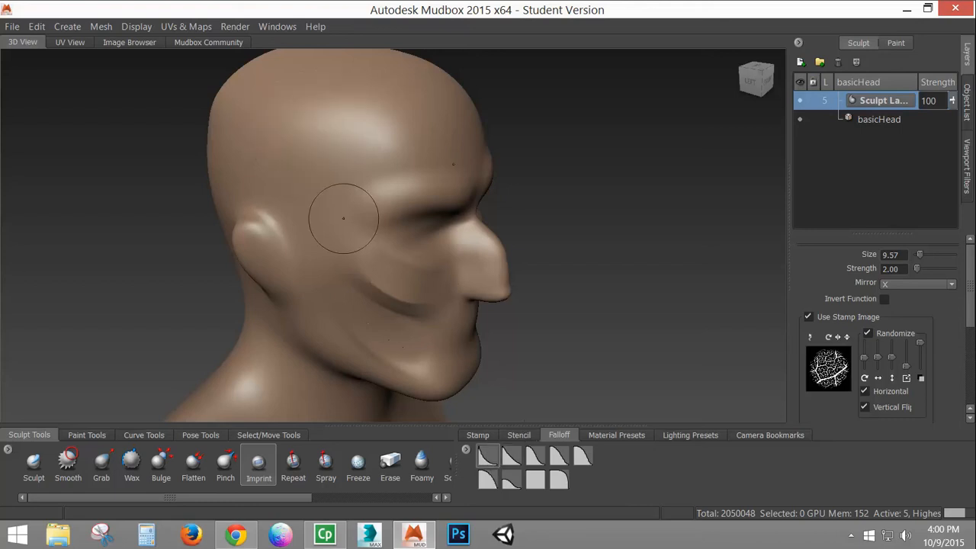
pyautogui.moveTo(298, 140); pyautogui.dragTo(378, 141)
pyautogui.keyDown('alt'); pyautogui.moveTo(396, 205); pyautogui.dragTo(430, 212); pyautogui.keyUp('alt')
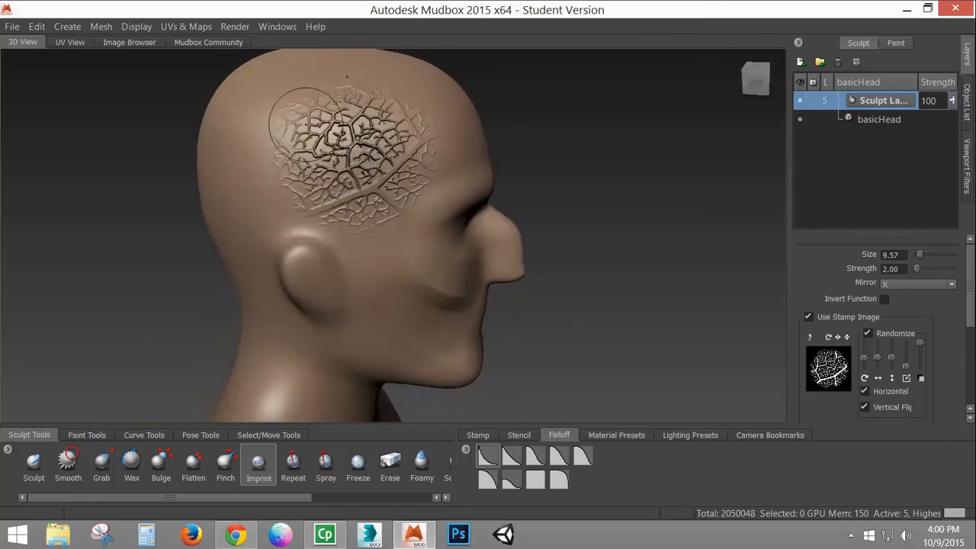
pyautogui.hotkey('ctrl', 'z')
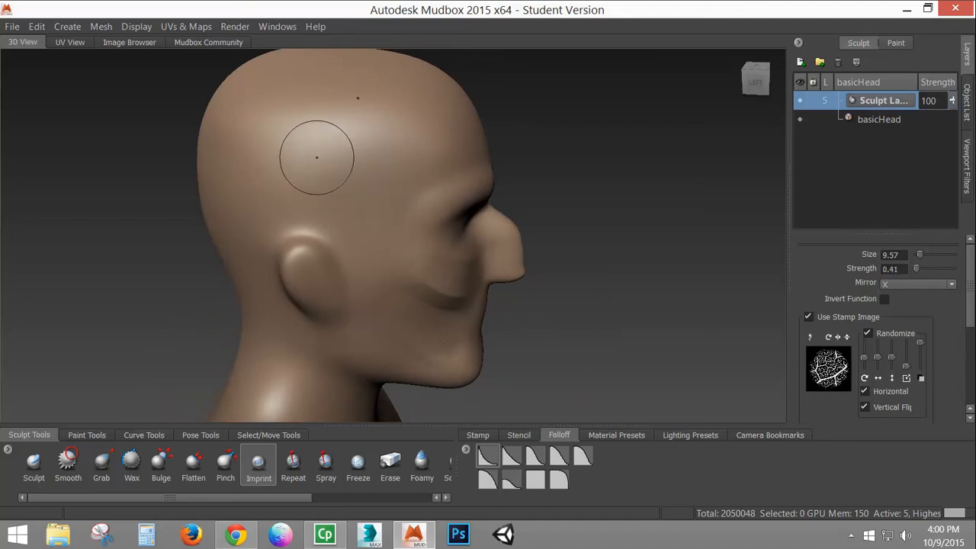
# - Imprint overlapping vein patterns above and behind the ears and across the back of the head at strength 0.41
pyautogui.moveTo(386, 197); pyautogui.dragTo(388, 198)
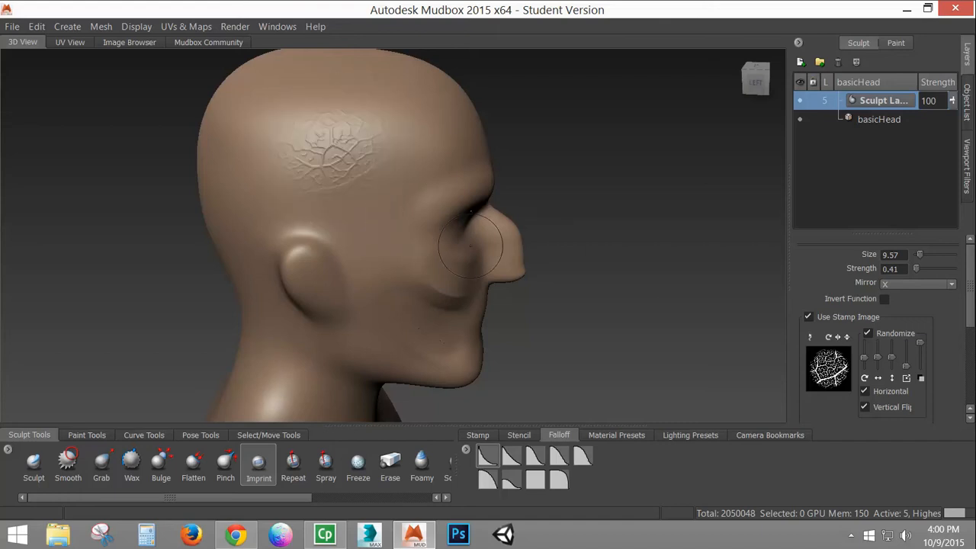
pyautogui.moveTo(471, 245)
pyautogui.keyDown('alt'); pyautogui.mouseDown()
pyautogui.moveTo(290, 160)
pyautogui.moveTo(350, 228)
pyautogui.moveTo(364, 210)
pyautogui.moveTo(343, 208)
pyautogui.moveTo(383, 186)
pyautogui.mouseUp(); pyautogui.keyUp('alt')
pyautogui.moveTo(348, 109)
pyautogui.keyDown('alt'); pyautogui.mouseDown()
pyautogui.moveTo(339, 148)
pyautogui.moveTo(355, 228)
pyautogui.mouseUp(); pyautogui.keyUp('alt')
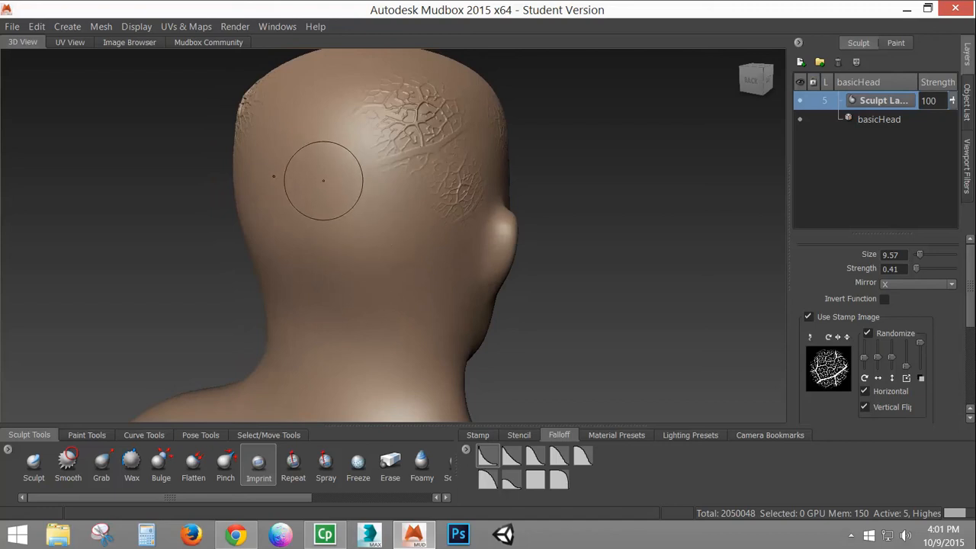
pyautogui.keyDown('alt'); pyautogui.moveTo(322, 168); pyautogui.dragTo(401, 180); pyautogui.keyUp('alt')
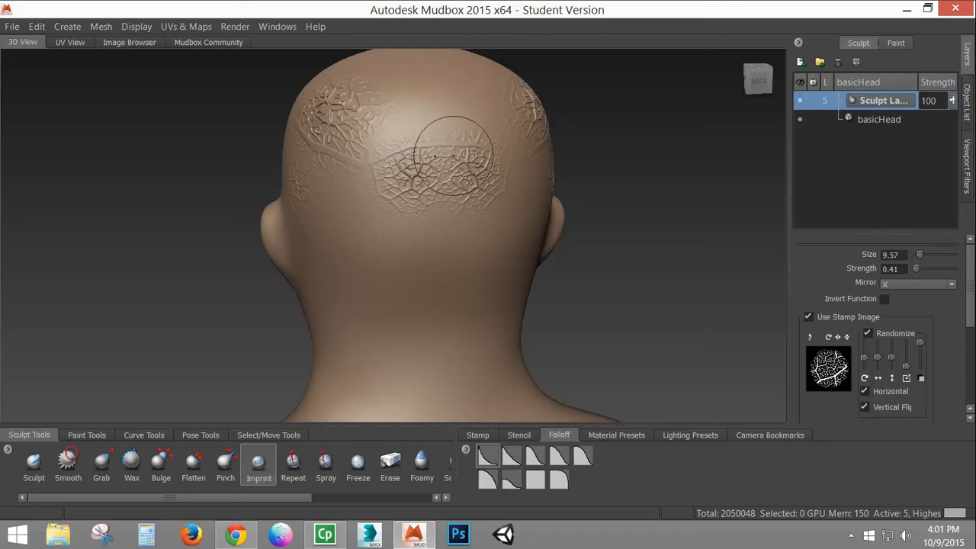
pyautogui.keyDown('alt'); pyautogui.moveTo(444, 177); pyautogui.dragTo(440, 191); pyautogui.keyUp('alt')
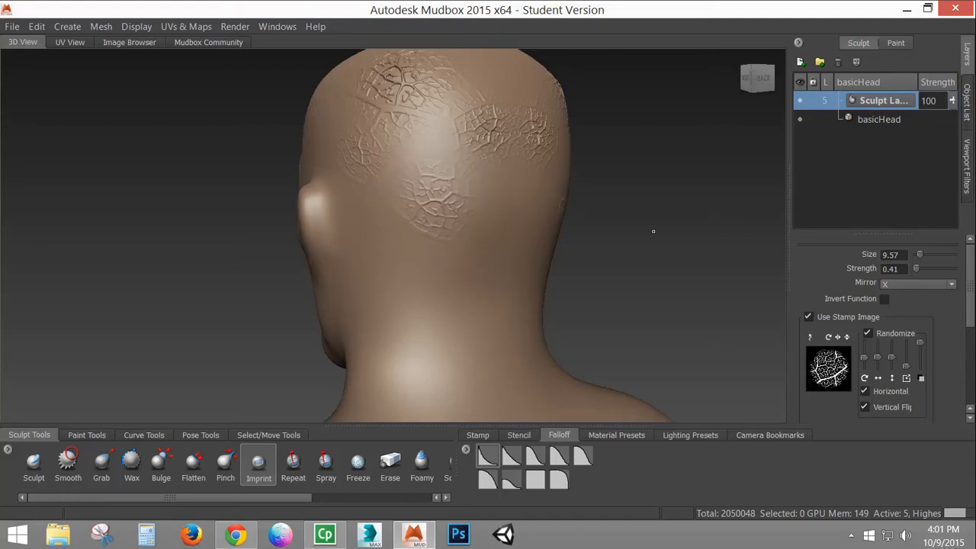
pyautogui.moveTo(653, 231)
pyautogui.keyDown('alt'); pyautogui.mouseDown()
pyautogui.moveTo(531, 242)
pyautogui.moveTo(492, 216)
pyautogui.mouseUp(); pyautogui.keyUp('alt')
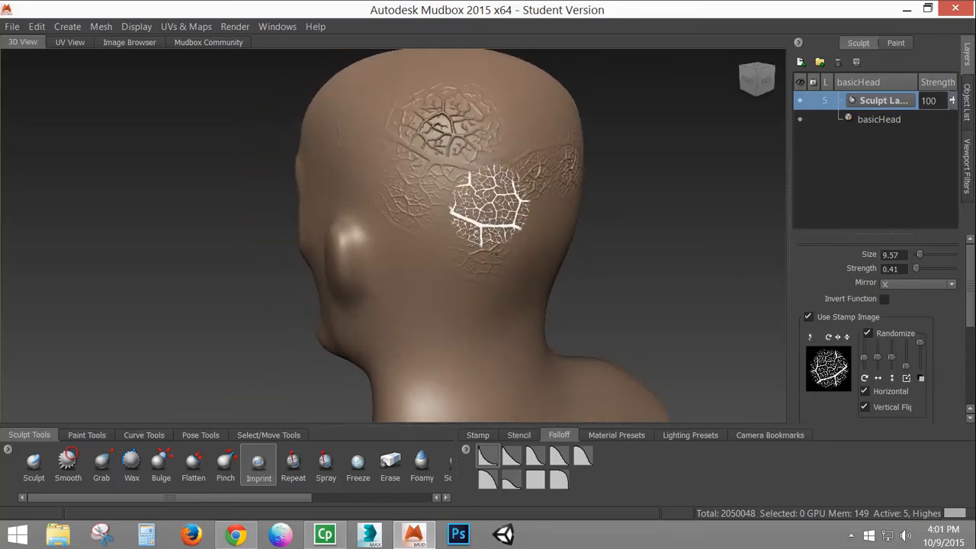
pyautogui.keyDown('alt'); pyautogui.moveTo(412, 208); pyautogui.dragTo(445, 132); pyautogui.keyUp('alt')
# - Try the Repeat brush at strength 15 with a ribbed stroke from behind the ear down the neck, and undo it
pyautogui.click(293, 464)
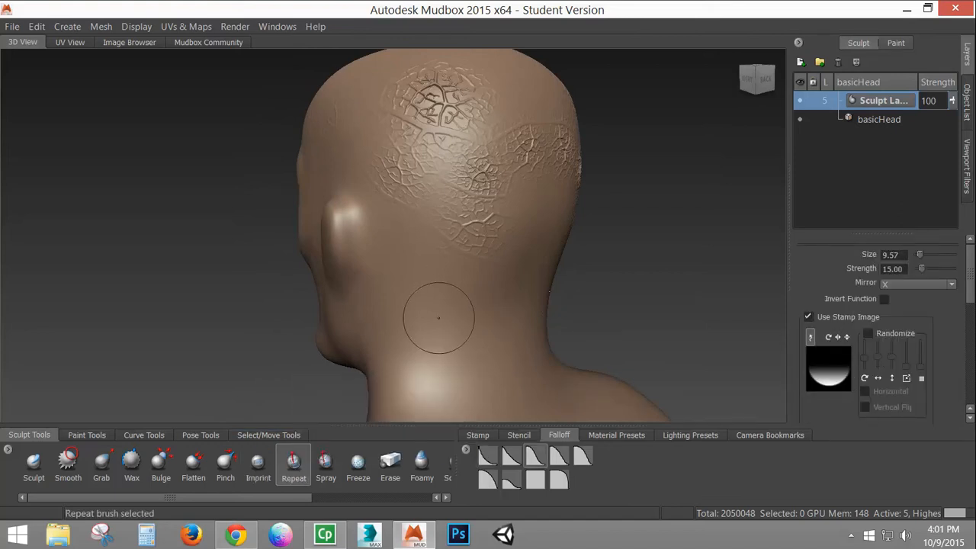
pyautogui.moveTo(415, 276)
pyautogui.mouseDown()
pyautogui.moveTo(450, 336)
pyautogui.moveTo(508, 386)
pyautogui.mouseUp()
pyautogui.moveTo(509, 386)
pyautogui.keyDown('alt'); pyautogui.mouseDown()
pyautogui.moveTo(355, 328)
pyautogui.moveTo(503, 370)
pyautogui.mouseUp(); pyautogui.keyUp('alt')
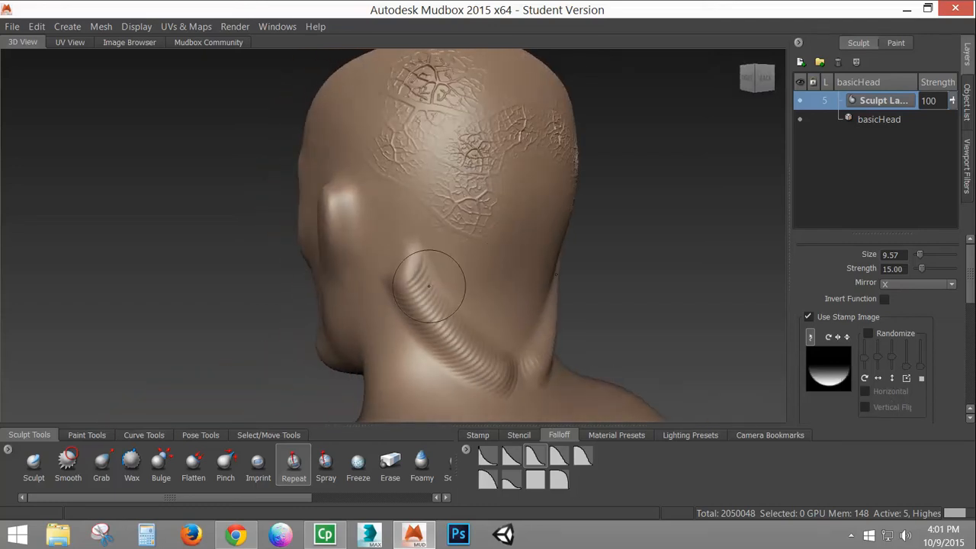
pyautogui.hotkey('ctrl', 'z')
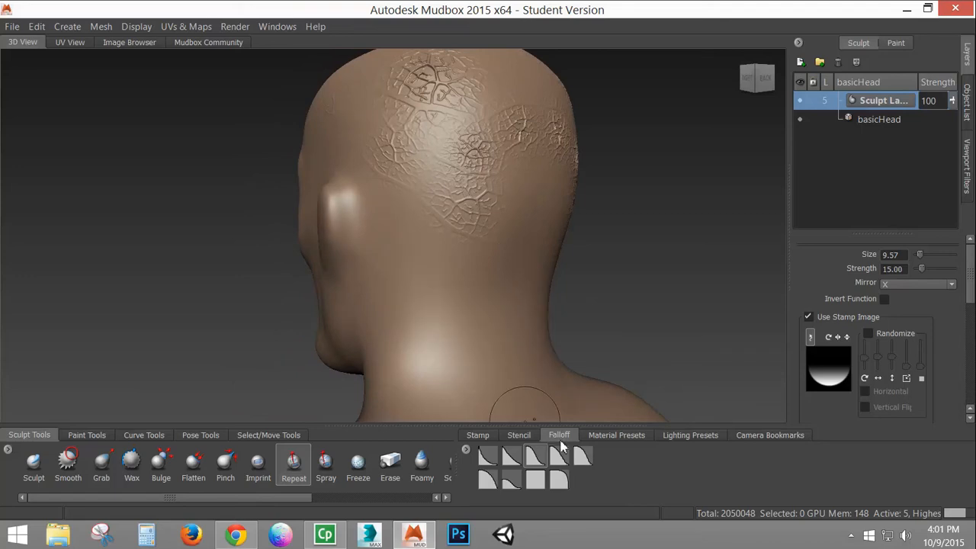
# - Give the Repeat brush a rounder, fuller falloff preset and try a diagonal ribbed stroke across the neck, then undo it
pyautogui.click(582, 456)
pyautogui.moveTo(387, 266)
pyautogui.mouseDown()
pyautogui.moveTo(404, 305)
pyautogui.moveTo(445, 345)
pyautogui.moveTo(482, 374)
pyautogui.moveTo(523, 382)
pyautogui.mouseUp()
pyautogui.keyDown('alt'); pyautogui.moveTo(425, 328); pyautogui.dragTo(447, 305); pyautogui.keyUp('alt')
pyautogui.hotkey('ctrl', 'z')
# - Try three ribbed Repeat strokes side by side down the back of the neck, and undo them all
pyautogui.moveTo(398, 223)
pyautogui.mouseDown()
pyautogui.moveTo(397, 335)
pyautogui.moveTo(424, 383)
pyautogui.mouseUp()
pyautogui.moveTo(440, 238)
pyautogui.mouseDown()
pyautogui.moveTo(448, 335)
pyautogui.moveTo(471, 393)
pyautogui.moveTo(473, 305)
pyautogui.moveTo(514, 379)
pyautogui.mouseUp()
pyautogui.moveTo(516, 269); pyautogui.dragTo(540, 354)
pyautogui.moveTo(488, 392)
pyautogui.keyDown('alt'); pyautogui.mouseDown()
pyautogui.moveTo(374, 337)
pyautogui.moveTo(351, 389)
pyautogui.moveTo(534, 393)
pyautogui.mouseUp(); pyautogui.keyUp('alt')
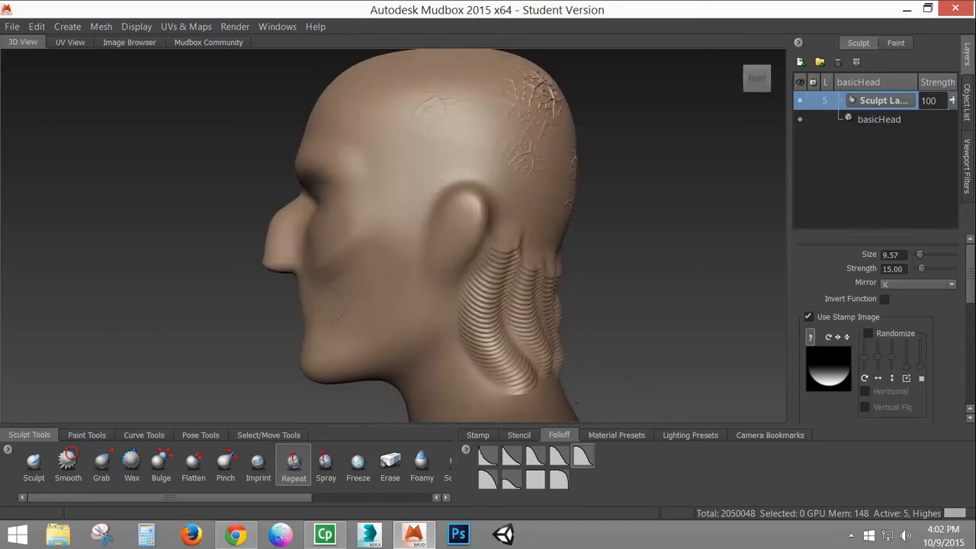
pyautogui.hotkey('ctrl', 'z')
pyautogui.hotkey('ctrl', 'z')
pyautogui.hotkey('ctrl', 'z')
pyautogui.hotkey('ctrl', 'z')
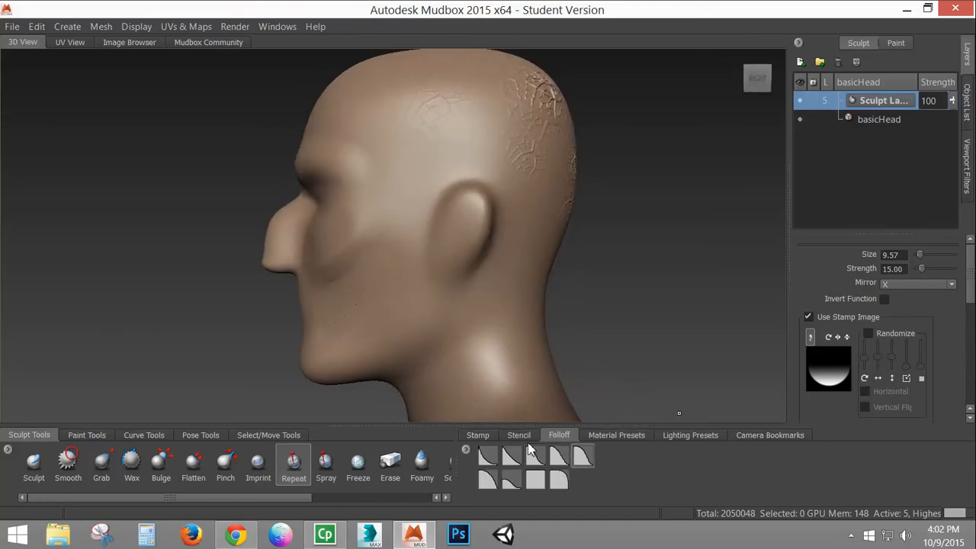
# - Load the woven grid stamp for the Repeat brush, try a scaly band from behind the ear down the neck, and undo it
pyautogui.click(485, 440)
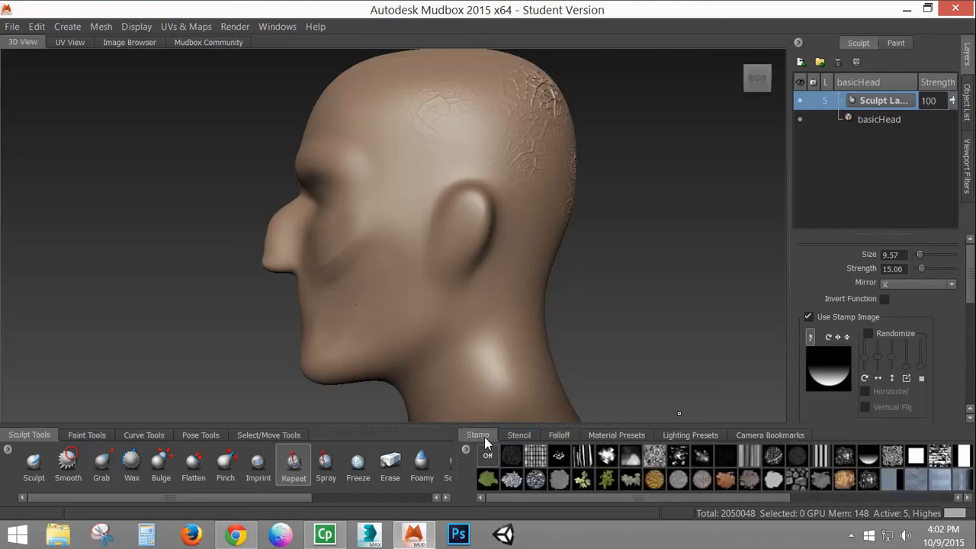
pyautogui.click(536, 455)
pyautogui.moveTo(519, 217)
pyautogui.mouseDown()
pyautogui.moveTo(511, 309)
pyautogui.moveTo(537, 405)
pyautogui.mouseUp()
pyautogui.moveTo(534, 381)
pyautogui.keyDown('alt'); pyautogui.mouseDown()
pyautogui.moveTo(488, 360)
pyautogui.moveTo(404, 345)
pyautogui.moveTo(453, 344)
pyautogui.mouseUp(); pyautogui.keyUp('alt')
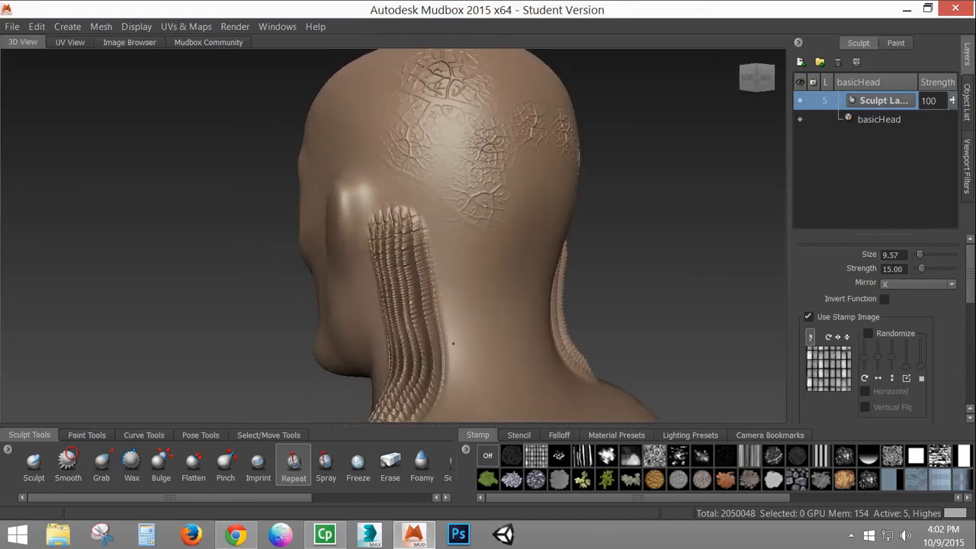
pyautogui.moveTo(457, 284)
pyautogui.keyDown('alt'); pyautogui.mouseDown()
pyautogui.moveTo(456, 302)
pyautogui.moveTo(488, 298)
pyautogui.mouseUp(); pyautogui.keyUp('alt')
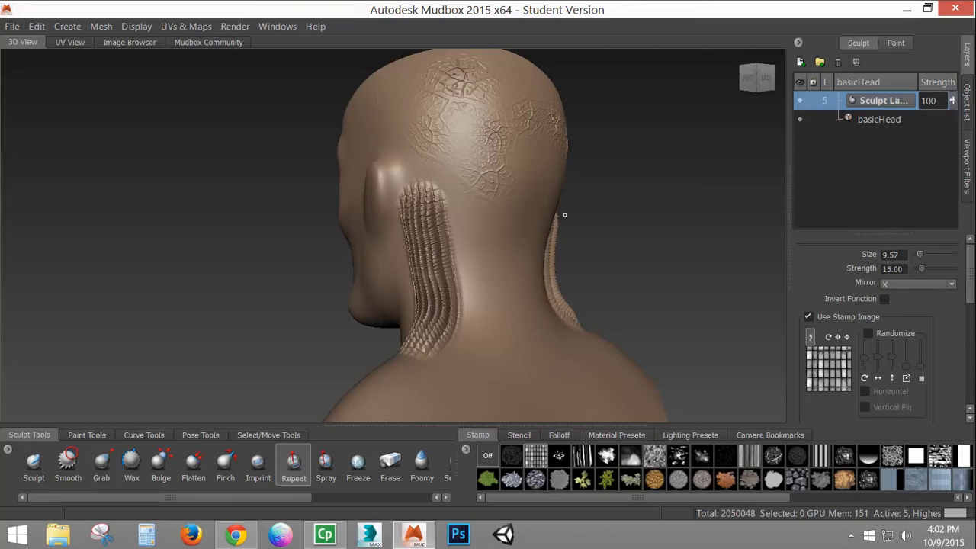
pyautogui.hotkey('ctrl', 'z')
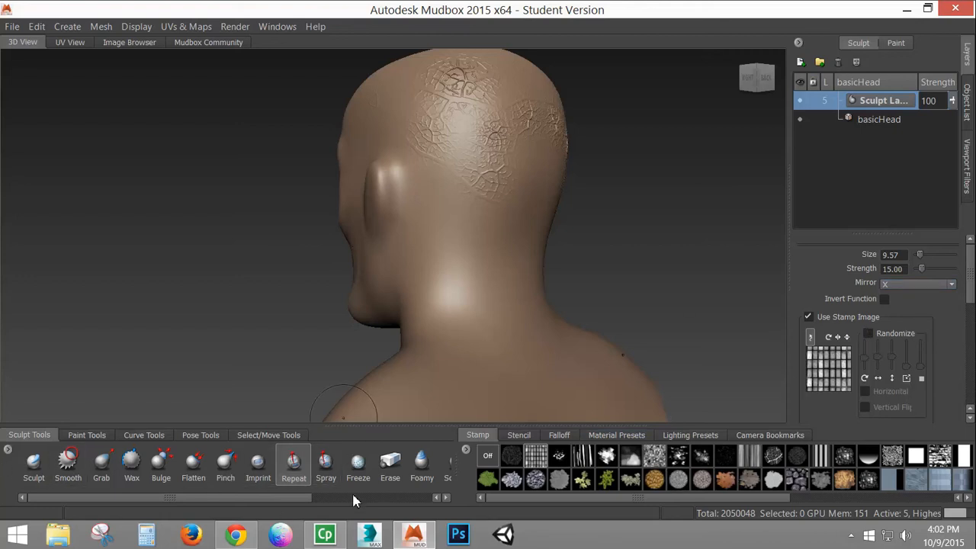
# - Switch to the Spray brush, try the woven grid stamp down the neck at strength 15, and undo the test
pyautogui.click(326, 462)
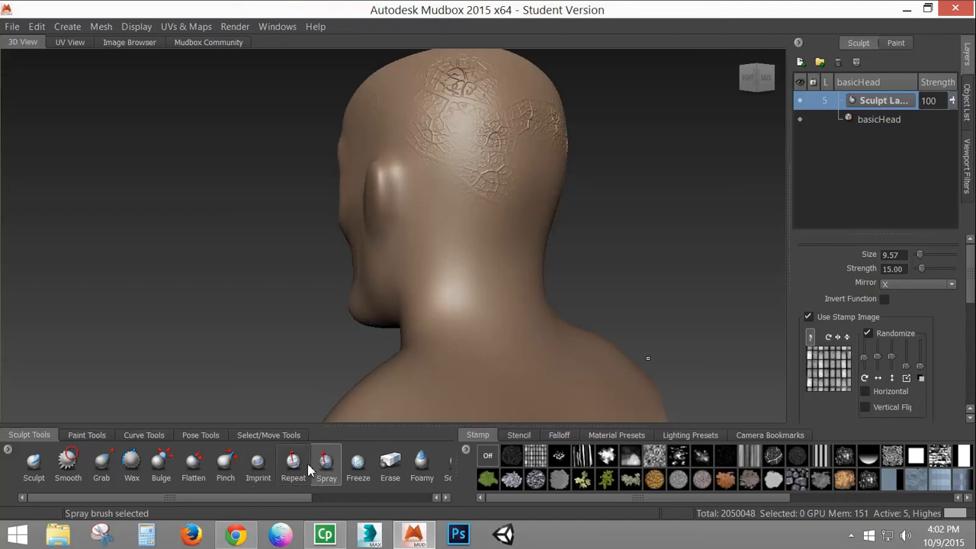
pyautogui.moveTo(435, 210); pyautogui.dragTo(482, 360)
pyautogui.hotkey('ctrl', 'z')
pyautogui.hotkey('ctrl', 'z')
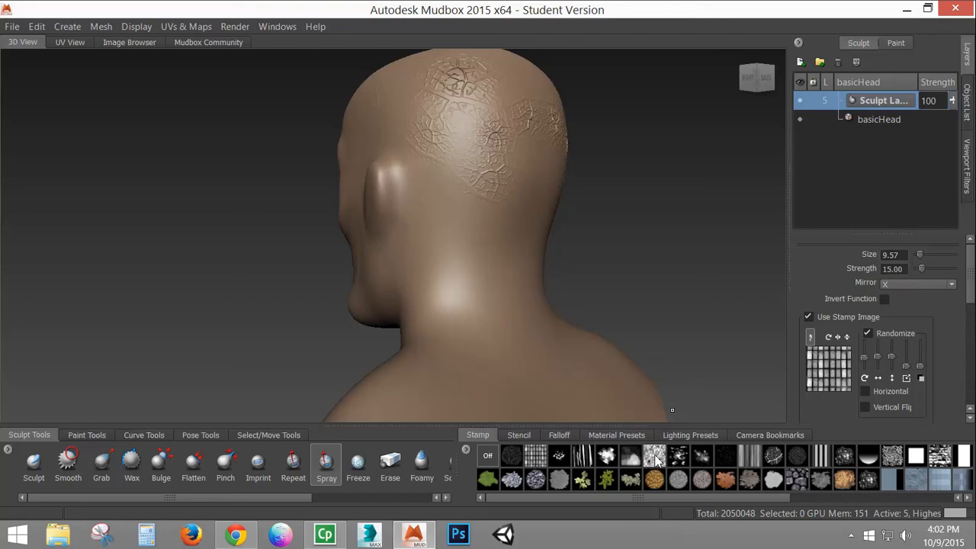
# - Load the mottled noise stamp and spray a bumpy skin texture from behind the ear down the neck at strength 2.78
pyautogui.click(654, 456)
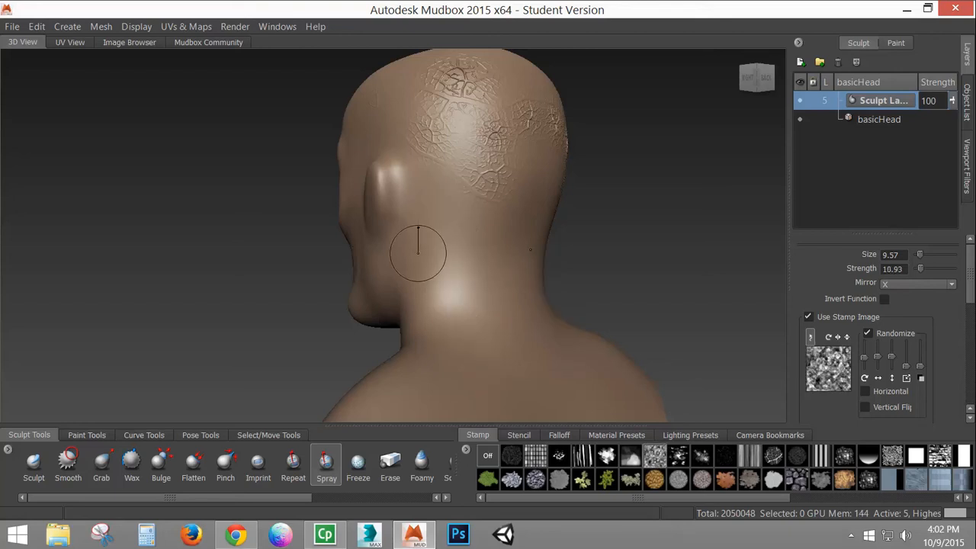
pyautogui.moveTo(424, 196)
pyautogui.mouseDown()
pyautogui.moveTo(480, 305)
pyautogui.moveTo(517, 349)
pyautogui.mouseUp()
pyautogui.moveTo(419, 211)
pyautogui.mouseDown()
pyautogui.moveTo(424, 244)
pyautogui.moveTo(493, 369)
pyautogui.mouseUp()
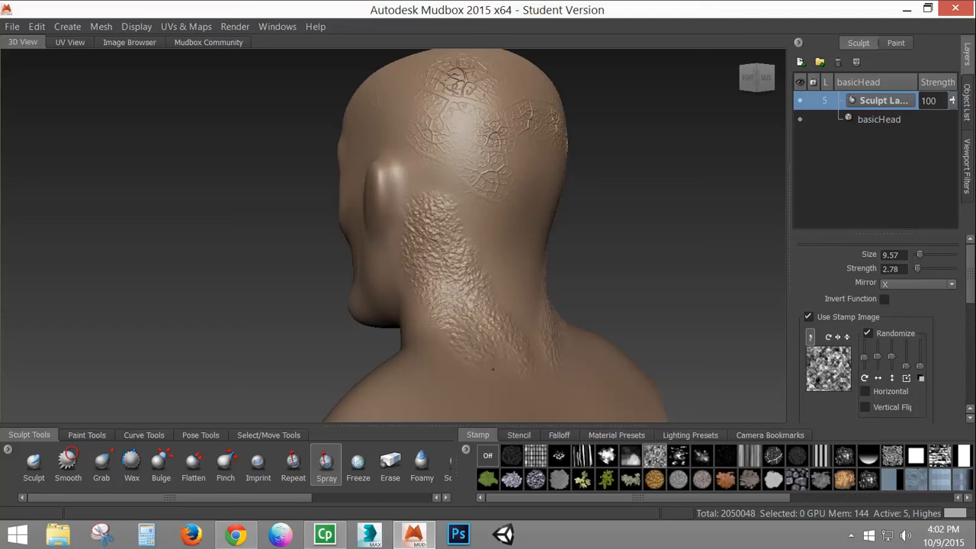
# - Spray the mottled noise texture across the rest of the neck and up over the back of the head, covering both sides
pyautogui.moveTo(412, 236)
pyautogui.mouseDown()
pyautogui.moveTo(418, 286)
pyautogui.moveTo(467, 381)
pyautogui.mouseUp()
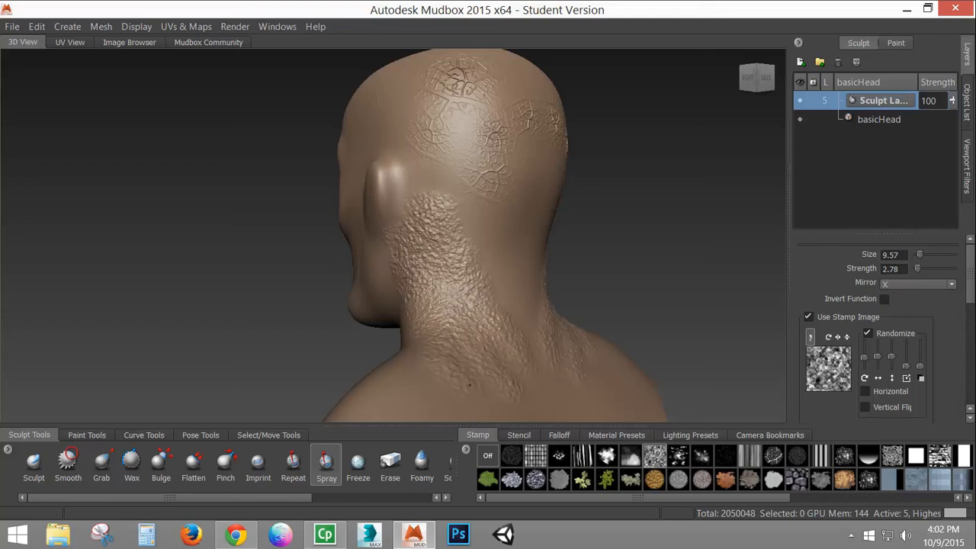
pyautogui.moveTo(467, 188)
pyautogui.mouseDown()
pyautogui.moveTo(450, 214)
pyautogui.moveTo(532, 312)
pyautogui.mouseUp()
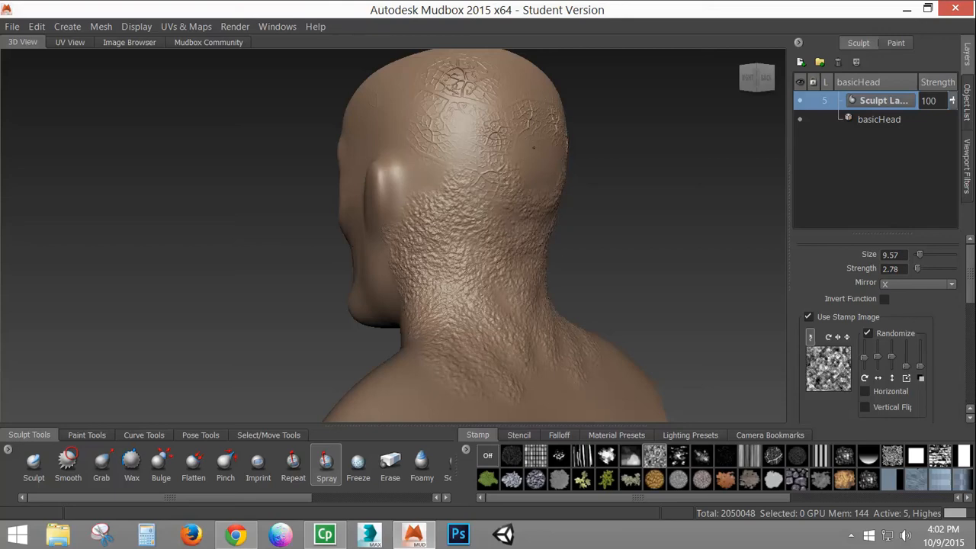
pyautogui.keyDown('alt'); pyautogui.moveTo(511, 229); pyautogui.dragTo(397, 229); pyautogui.keyUp('alt')
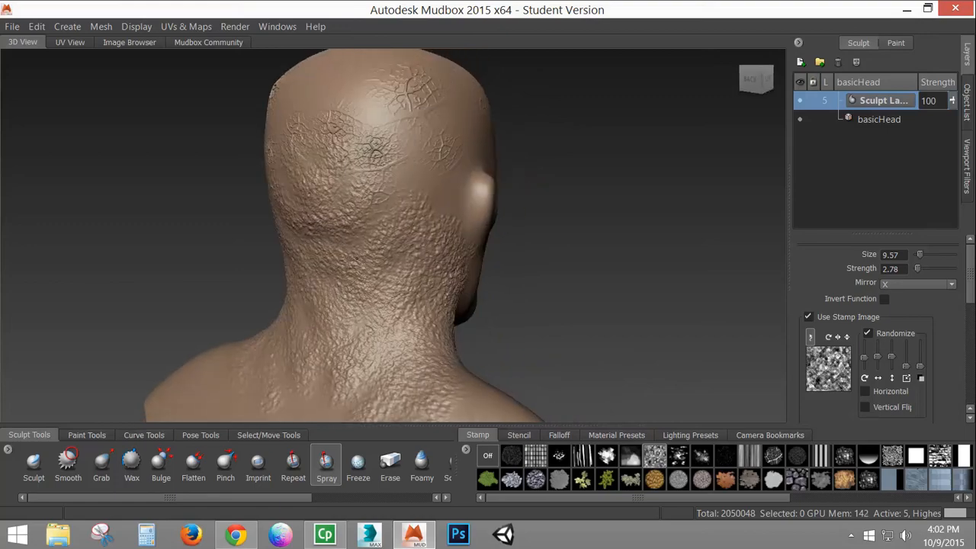
pyautogui.keyDown('alt'); pyautogui.moveTo(305, 374); pyautogui.dragTo(428, 366); pyautogui.keyUp('alt')
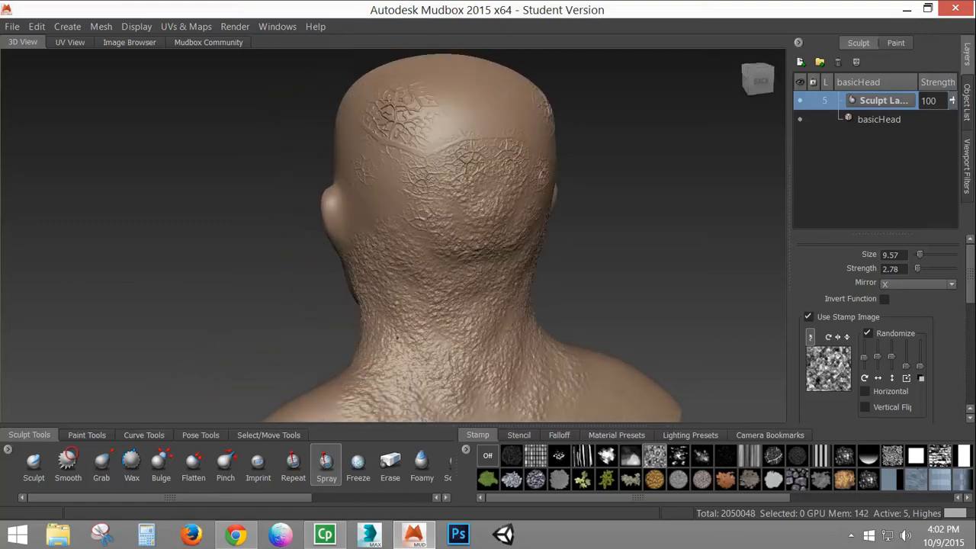
pyautogui.keyDown('alt'); pyautogui.moveTo(397, 335); pyautogui.dragTo(499, 279); pyautogui.keyUp('alt')
pyautogui.keyDown('alt'); pyautogui.moveTo(410, 210); pyautogui.dragTo(465, 206); pyautogui.keyUp('alt')
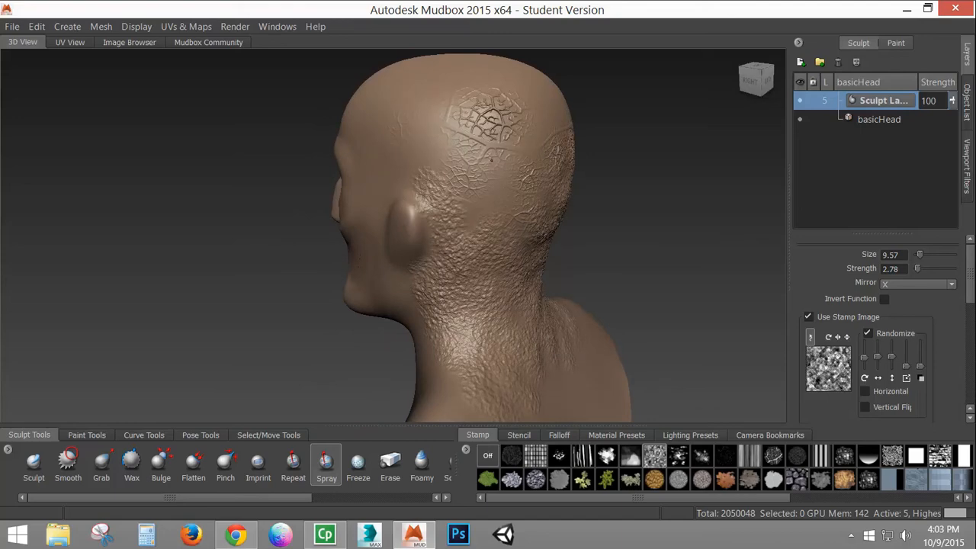
pyautogui.keyDown('alt'); pyautogui.moveTo(494, 175); pyautogui.dragTo(603, 172); pyautogui.keyUp('alt')
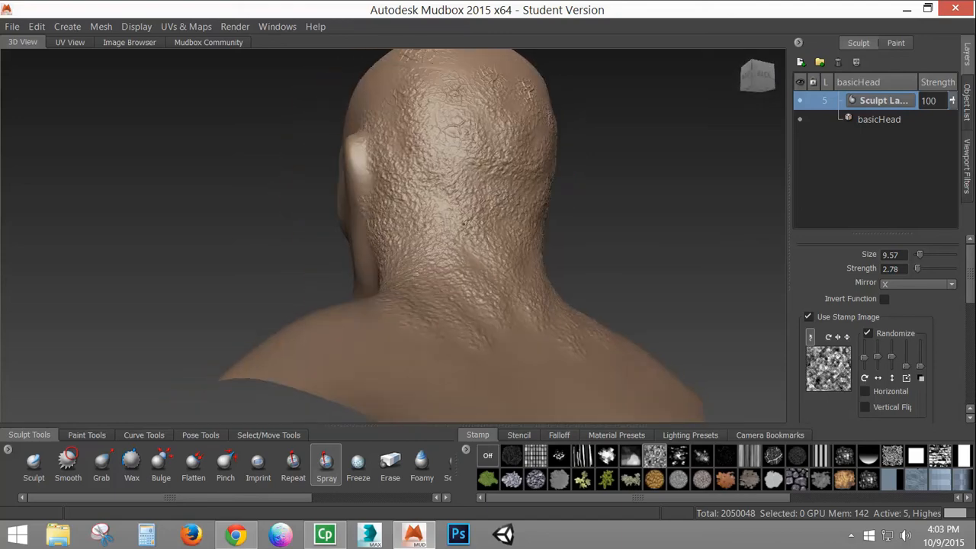
pyautogui.keyDown('alt'); pyautogui.moveTo(404, 225); pyautogui.dragTo(409, 241); pyautogui.keyUp('alt')
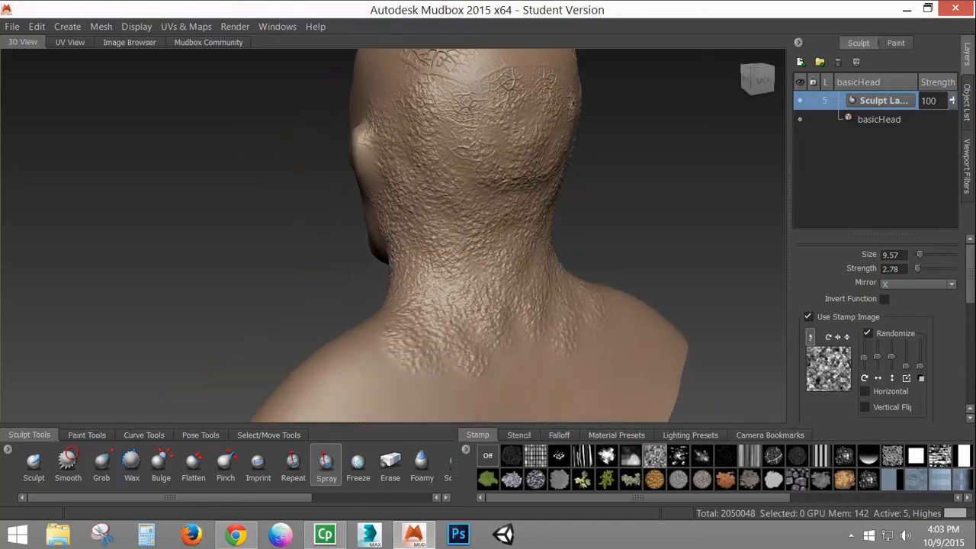
# - Switch to the Freeze brush, bring the side of the face into view, and make the basicHead base layer active
pyautogui.click(360, 465)
pyautogui.moveTo(457, 326)
pyautogui.keyDown('alt'); pyautogui.mouseDown()
pyautogui.moveTo(439, 323)
pyautogui.moveTo(427, 163)
pyautogui.moveTo(397, 172)
pyautogui.mouseUp(); pyautogui.keyUp('alt')
pyautogui.keyDown('alt'); pyautogui.moveTo(397, 172); pyautogui.dragTo(343, 200, button='right'); pyautogui.keyUp('alt')
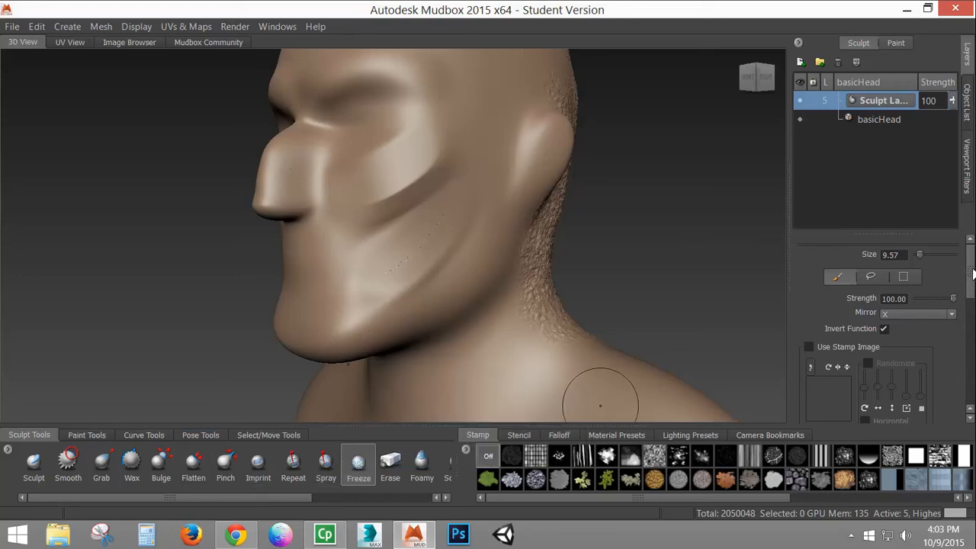
pyautogui.moveTo(973, 273); pyautogui.dragTo(973, 252)
pyautogui.click(881, 122)
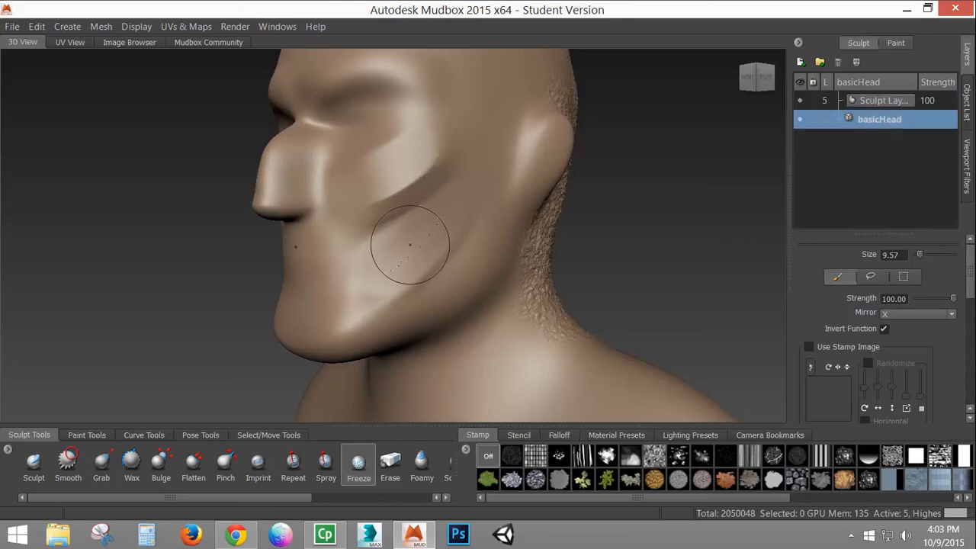
pyautogui.keyDown('alt'); pyautogui.moveTo(392, 244); pyautogui.dragTo(351, 344); pyautogui.keyUp('alt')
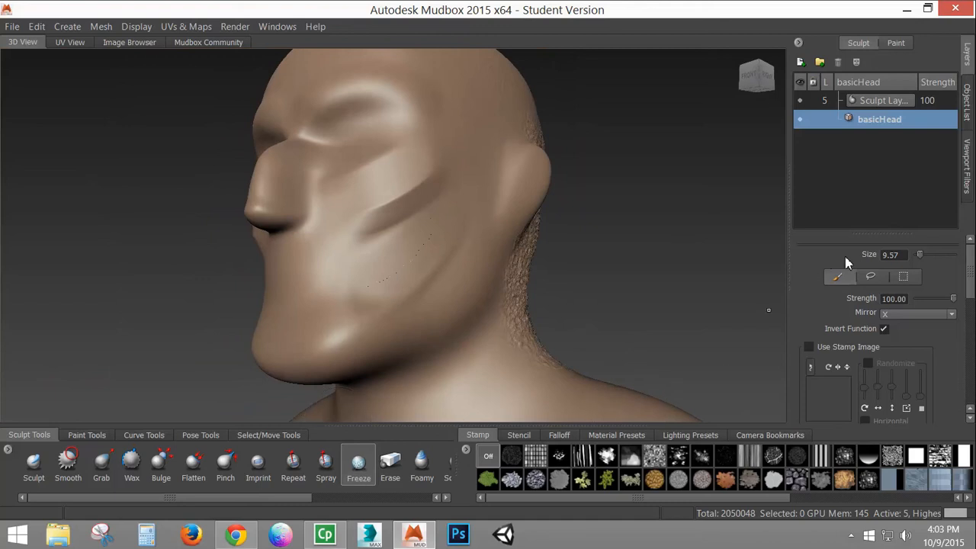
# - Load the third falloff preset for the Freeze brush, test it on the cheek, and turn off Invert Function
pyautogui.moveTo(972, 278); pyautogui.dragTo(972, 223)
pyautogui.click(560, 433)
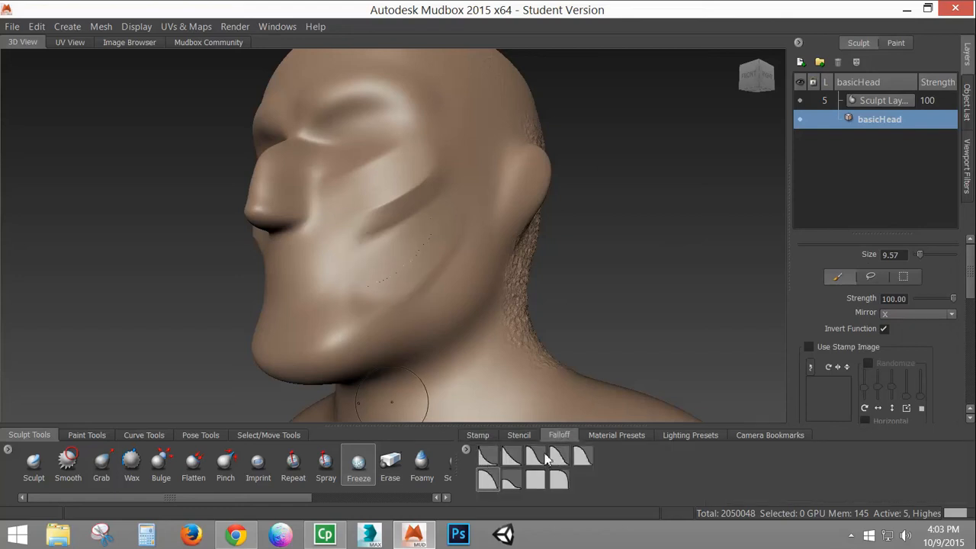
pyautogui.click(536, 457)
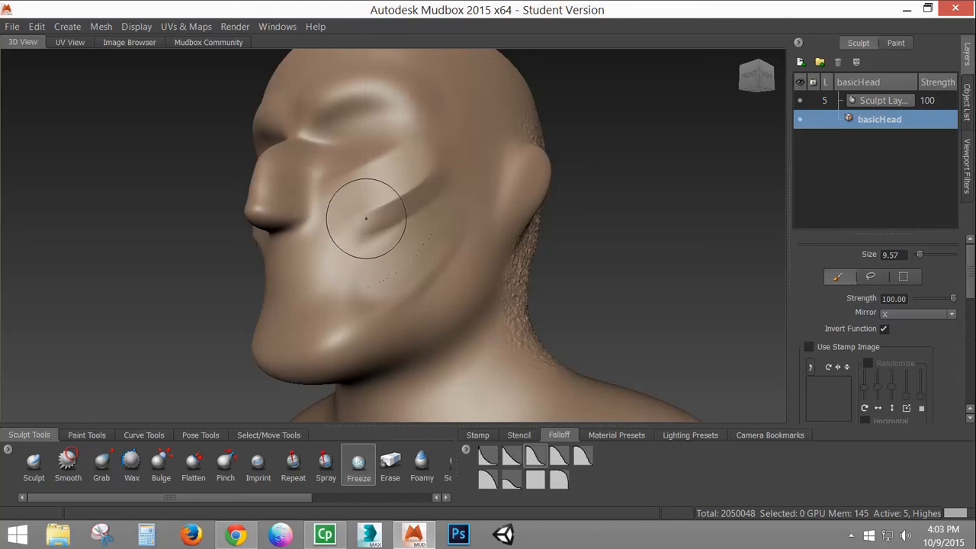
pyautogui.moveTo(374, 222); pyautogui.dragTo(366, 222)
pyautogui.keyDown('alt'); pyautogui.moveTo(401, 187); pyautogui.dragTo(430, 209); pyautogui.keyUp('alt')
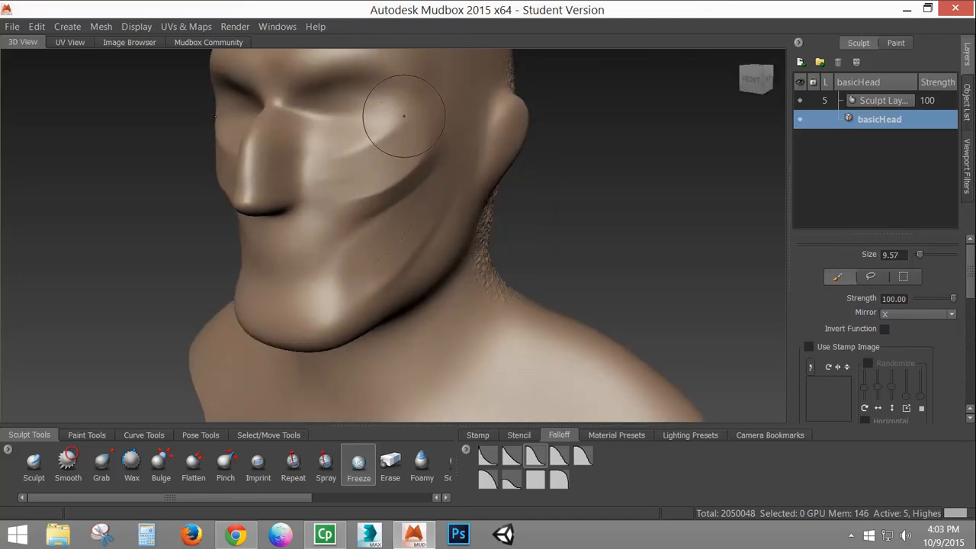
# - Freeze a broad band from the temple along the cheekbone to the nose with two overlapping strokes, mirrored in X
pyautogui.moveTo(403, 120); pyautogui.dragTo(324, 165)
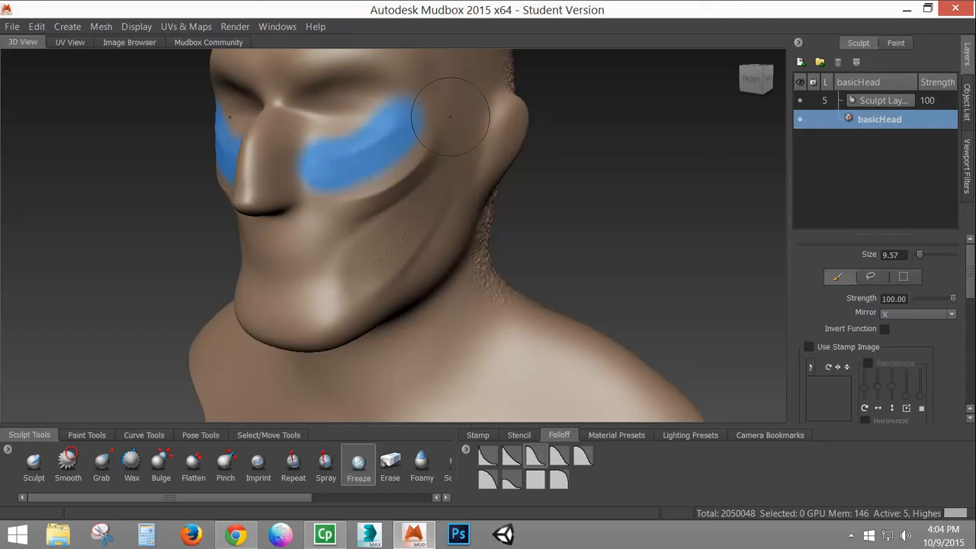
pyautogui.moveTo(450, 116)
pyautogui.mouseDown()
pyautogui.moveTo(418, 164)
pyautogui.moveTo(365, 197)
pyautogui.mouseUp()
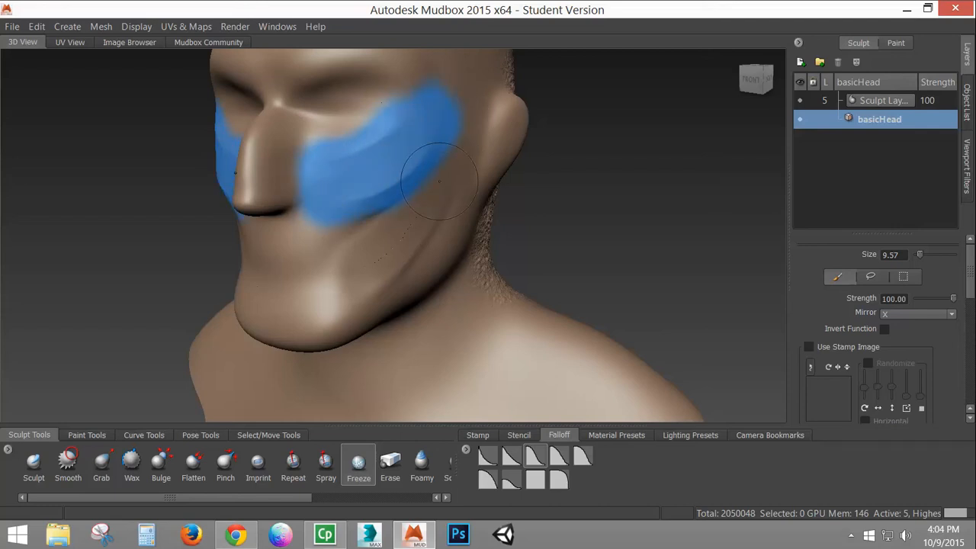
pyautogui.keyDown('alt'); pyautogui.moveTo(439, 181); pyautogui.dragTo(390, 190); pyautogui.keyUp('alt')
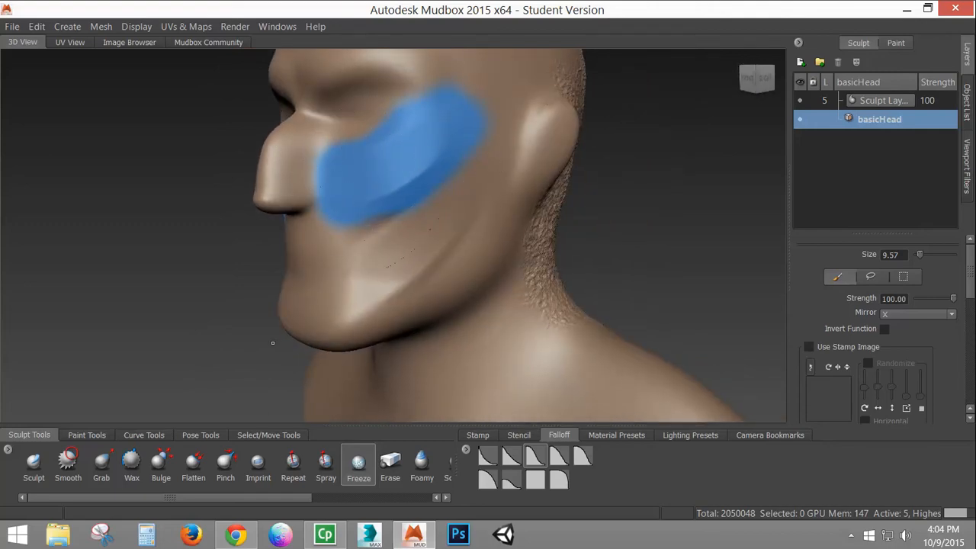
# - Switch to the Imprint brush and stamp the vein pattern around the frozen cheek: temple, jaw, chin and brow
pyautogui.click(296, 467)
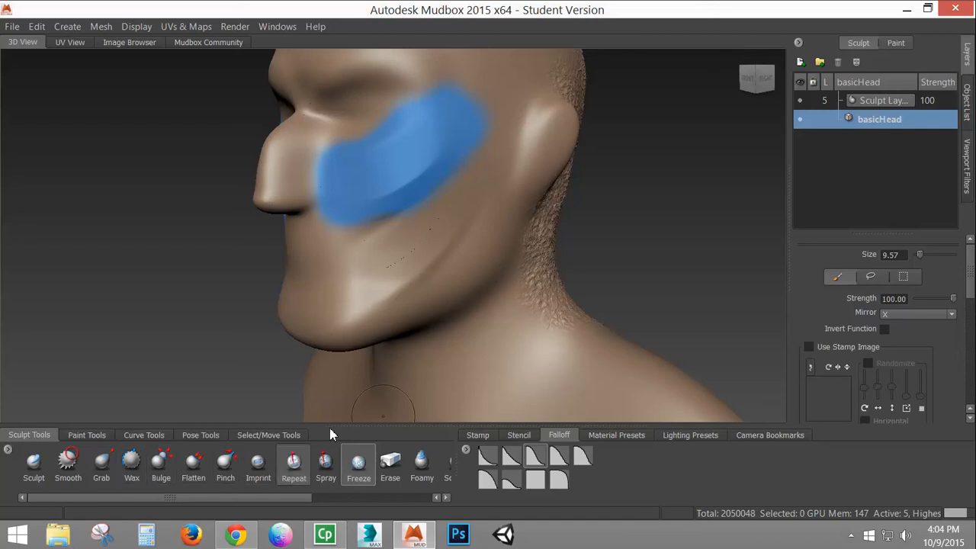
pyautogui.click(258, 461)
pyautogui.keyDown('alt'); pyautogui.moveTo(468, 114); pyautogui.dragTo(450, 113); pyautogui.keyUp('alt')
pyautogui.keyDown('alt'); pyautogui.moveTo(449, 113); pyautogui.dragTo(439, 63, button='right'); pyautogui.keyUp('alt')
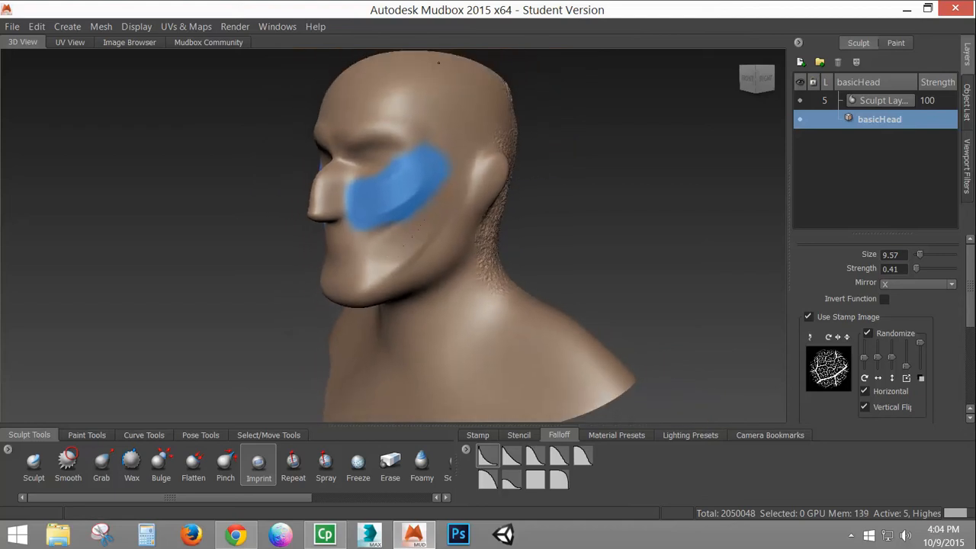
pyautogui.moveTo(446, 142)
pyautogui.mouseDown()
pyautogui.moveTo(458, 224)
pyautogui.moveTo(461, 163)
pyautogui.mouseUp()
pyautogui.moveTo(389, 252); pyautogui.dragTo(368, 190)
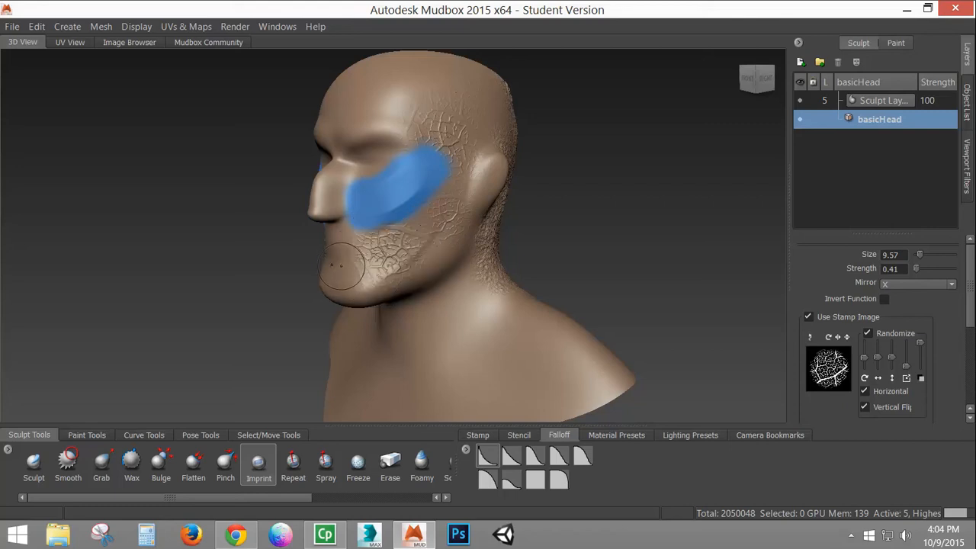
pyautogui.moveTo(341, 266); pyautogui.dragTo(360, 319)
pyautogui.moveTo(363, 144); pyautogui.dragTo(424, 113)
# - Return to the Freeze brush, clear the frozen cheek areas, and locate the Unfreeze All command
pyautogui.click(359, 462)
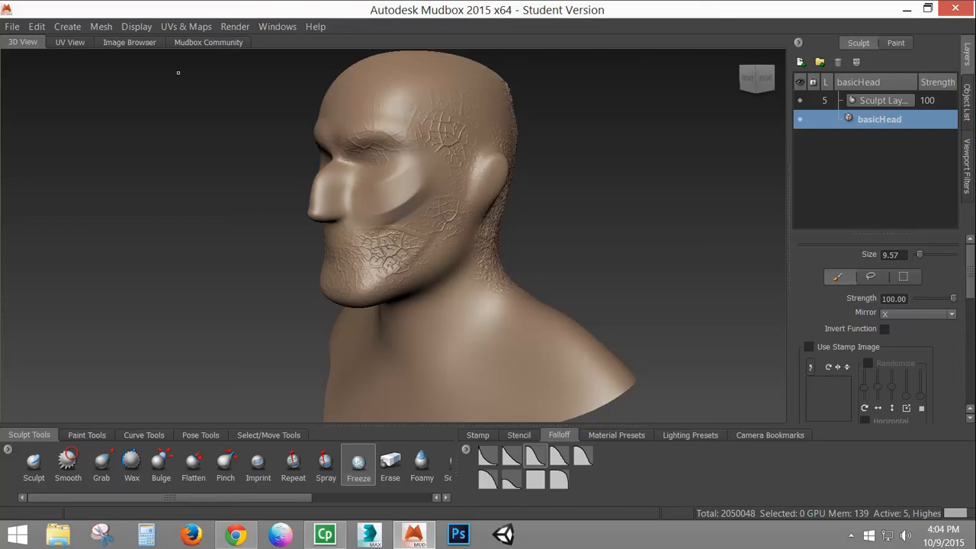
pyautogui.click(96, 29)
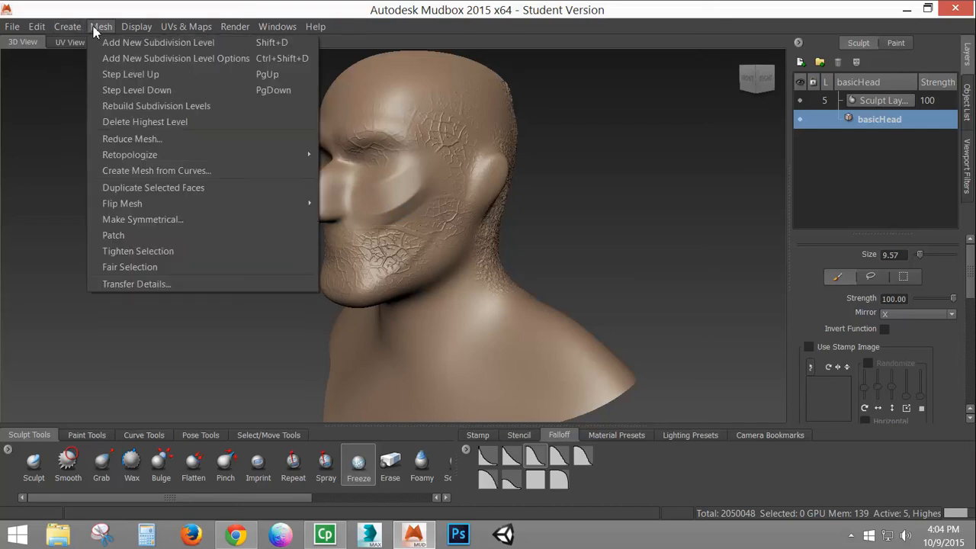
pyautogui.moveTo(36, 27)
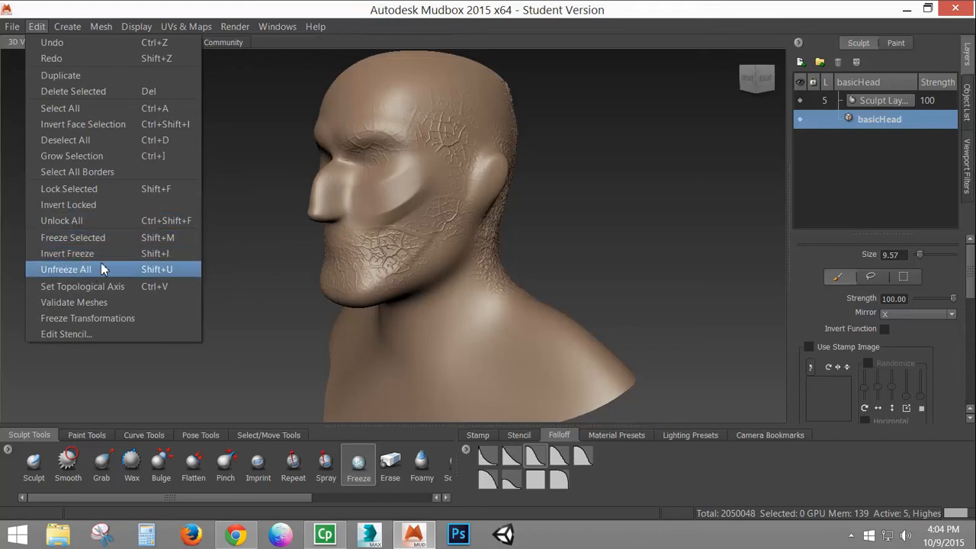
pyautogui.click(155, 53)
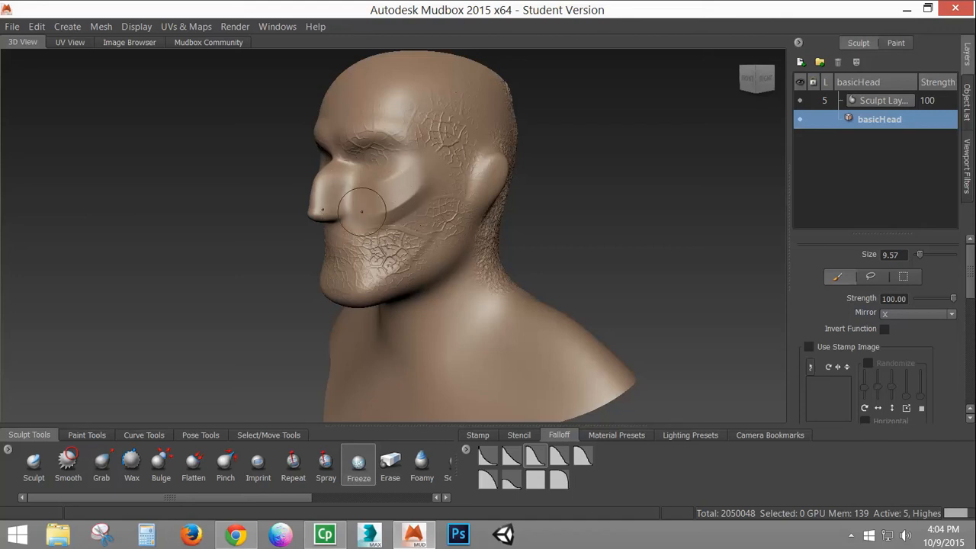
pyautogui.moveTo(427, 251)
pyautogui.keyDown('alt'); pyautogui.mouseDown()
pyautogui.moveTo(540, 255)
pyautogui.moveTo(446, 253)
pyautogui.mouseUp(); pyautogui.keyUp('alt')
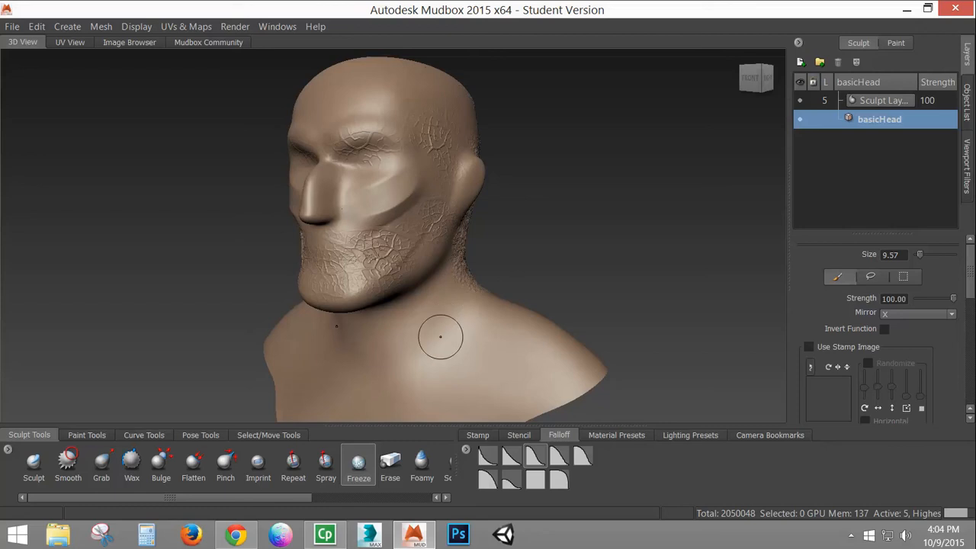
# - Reposition the Erase brush beside Mask in the sculpt tool set and switch to the Foamy brush
pyautogui.moveTo(298, 498); pyautogui.dragTo(425, 498)
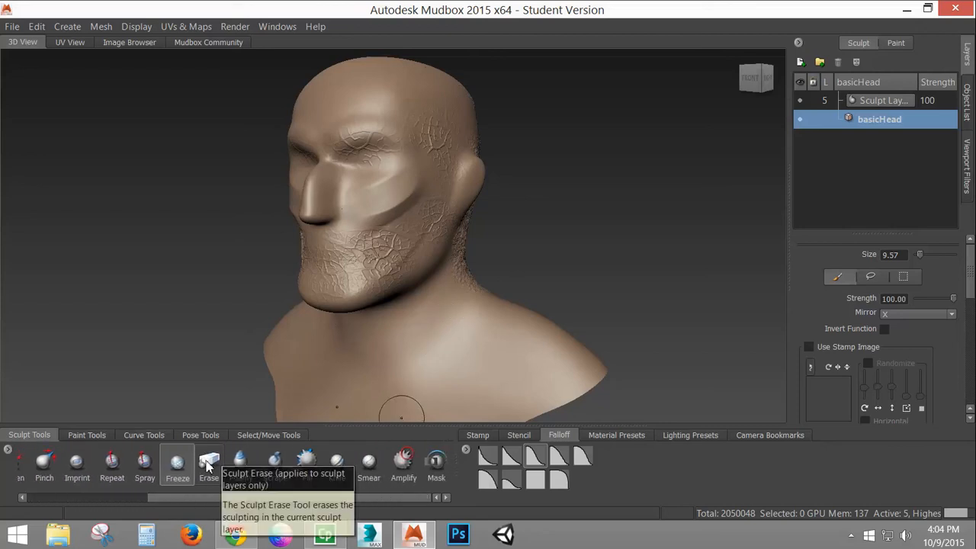
pyautogui.moveTo(215, 466); pyautogui.dragTo(430, 458)
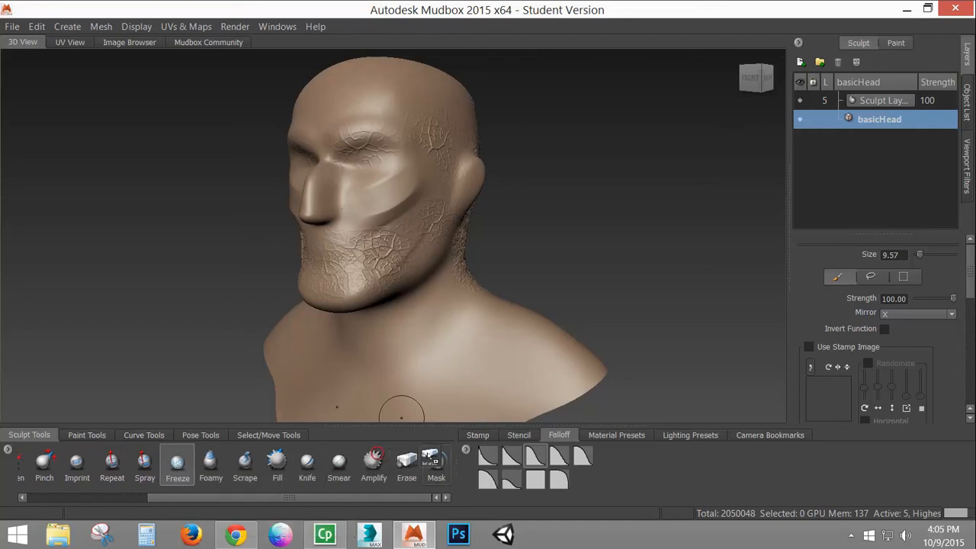
pyautogui.click(213, 465)
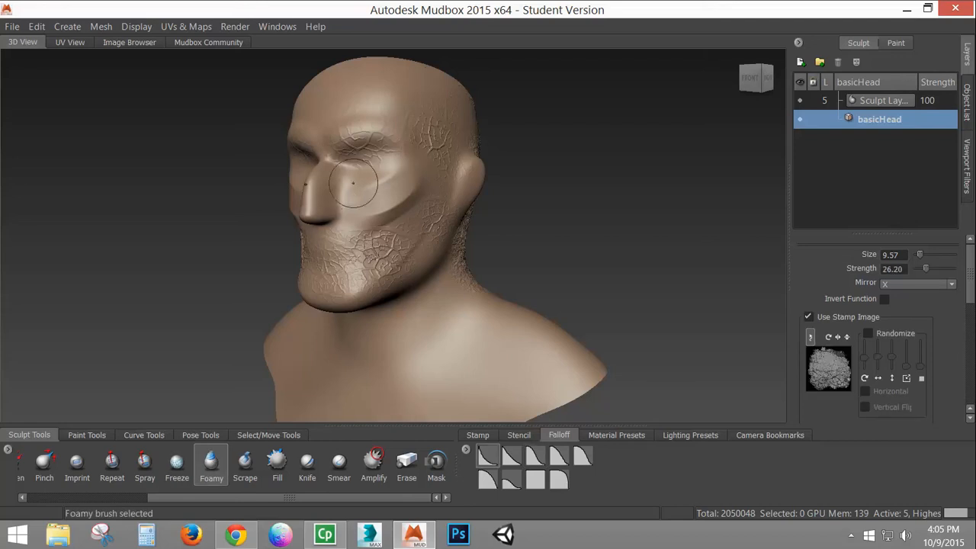
# - Try a small scribbled relief on top of the head with the Sculpt brush, inspect it in profile, and undo it
pyautogui.keyDown('alt'); pyautogui.moveTo(369, 147); pyautogui.dragTo(417, 176); pyautogui.keyUp('alt')
pyautogui.keyDown('alt'); pyautogui.moveTo(418, 177); pyautogui.dragTo(408, 218, button='right'); pyautogui.keyUp('alt')
pyautogui.keyDown('alt'); pyautogui.moveTo(418, 154); pyautogui.dragTo(415, 195, button='middle'); pyautogui.keyUp('alt')
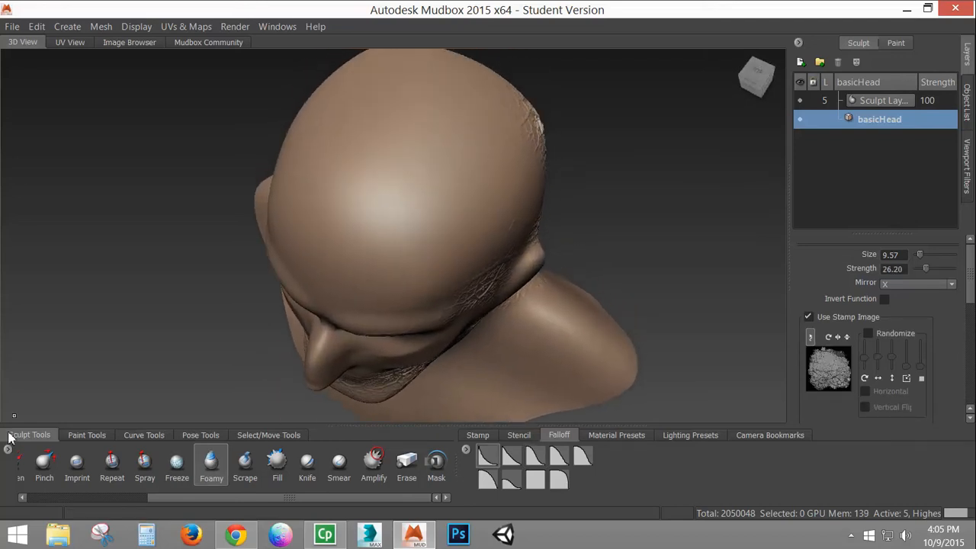
pyautogui.moveTo(185, 503); pyautogui.dragTo(64, 503)
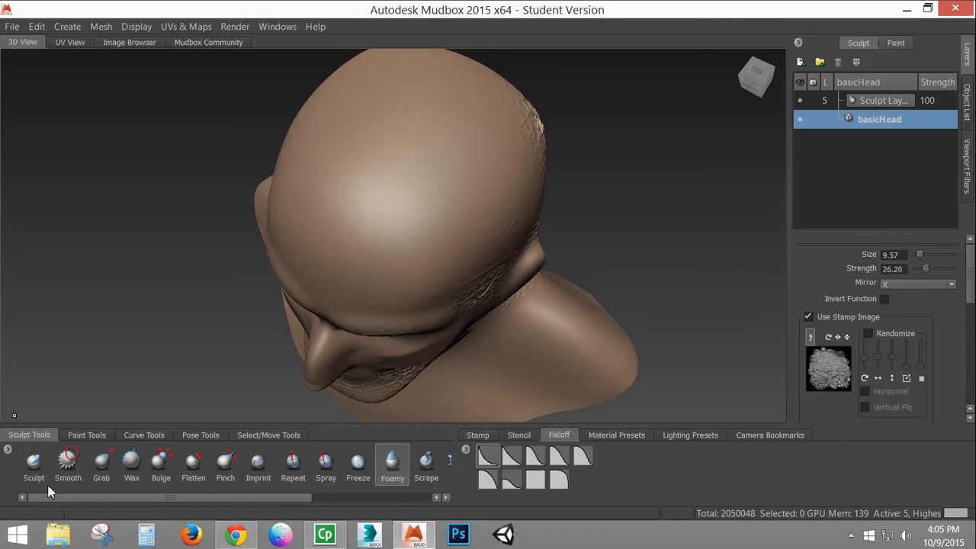
pyautogui.click(34, 464)
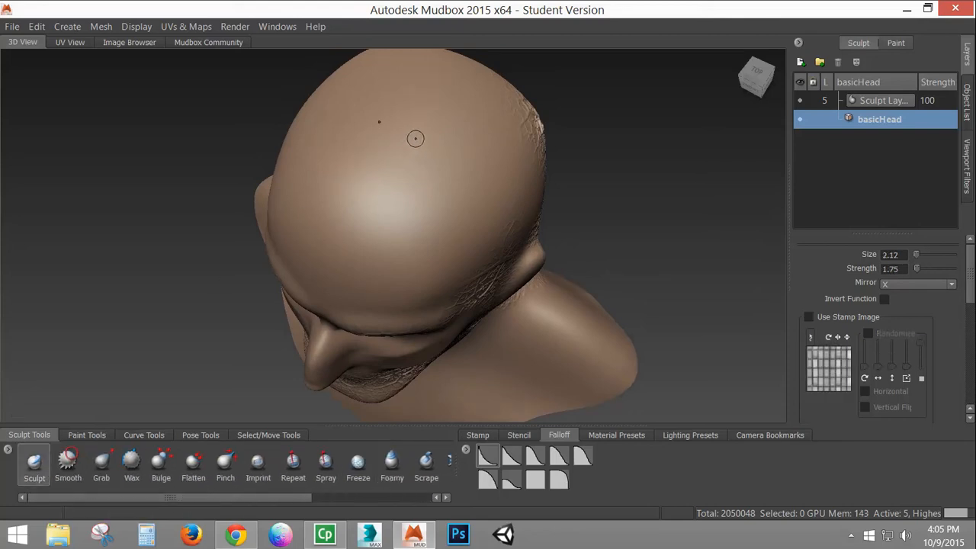
pyautogui.moveTo(414, 136)
pyautogui.mouseDown()
pyautogui.moveTo(389, 214)
pyautogui.moveTo(400, 174)
pyautogui.moveTo(380, 181)
pyautogui.moveTo(413, 193)
pyautogui.moveTo(393, 200)
pyautogui.mouseUp()
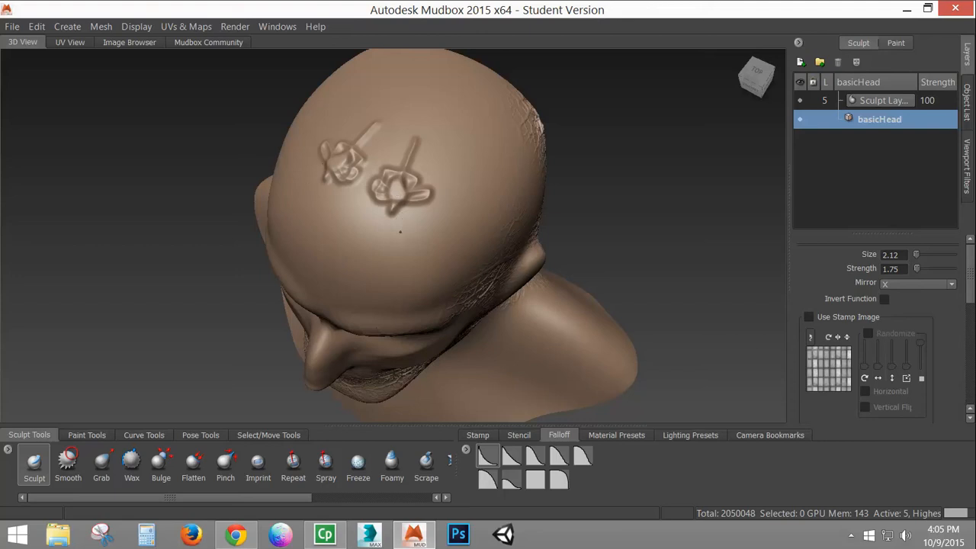
pyautogui.keyDown('alt'); pyautogui.moveTo(401, 231); pyautogui.dragTo(384, 181); pyautogui.keyUp('alt')
pyautogui.keyDown('alt'); pyautogui.moveTo(384, 181); pyautogui.dragTo(506, 153, button='right'); pyautogui.keyUp('alt')
pyautogui.keyDown('alt'); pyautogui.moveTo(456, 95); pyautogui.dragTo(466, 159, button='middle'); pyautogui.keyUp('alt')
pyautogui.keyDown('alt'); pyautogui.moveTo(466, 159); pyautogui.dragTo(425, 161, button='right'); pyautogui.keyUp('alt')
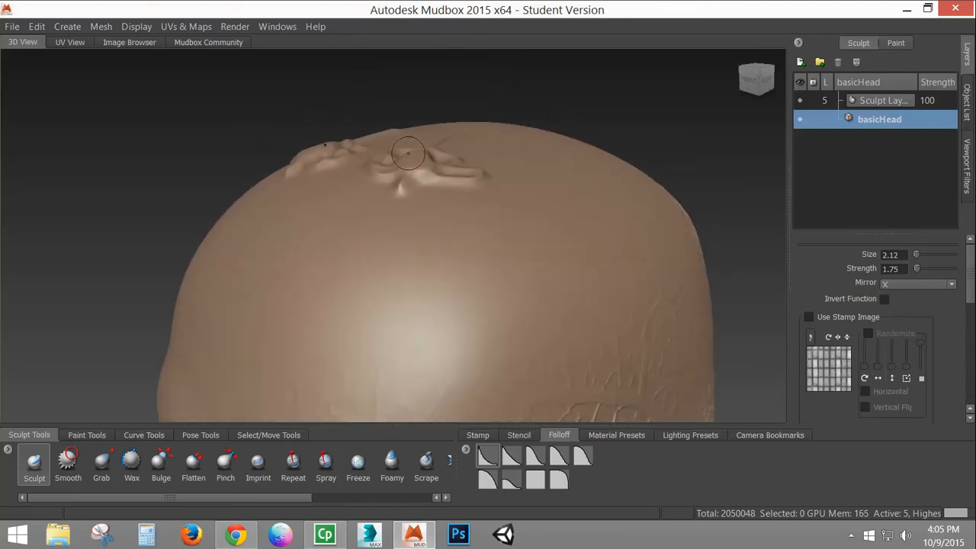
pyautogui.hotkey('ctrl', 'z')
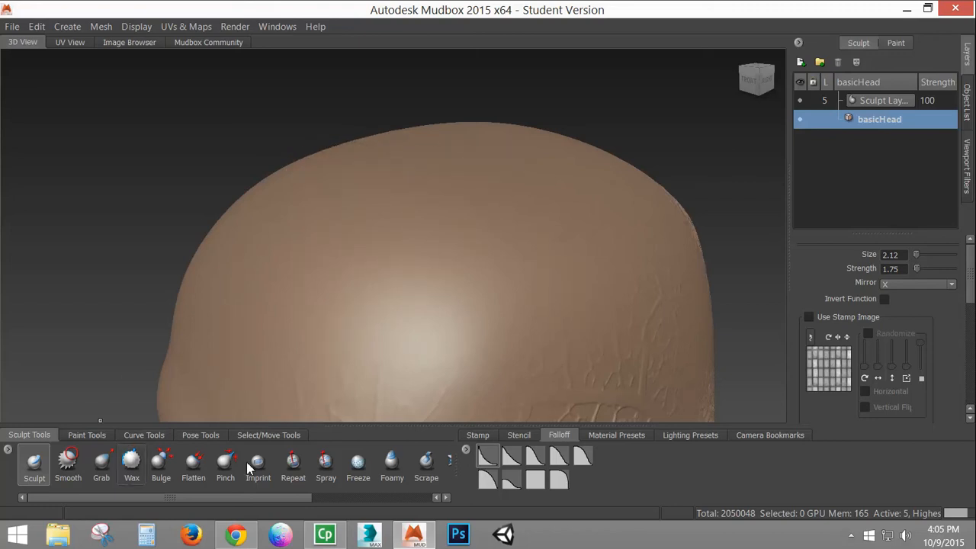
# - Switch to the Foamy brush, undo a first test on the crown, and build up raised, rough patches there
pyautogui.click(392, 461)
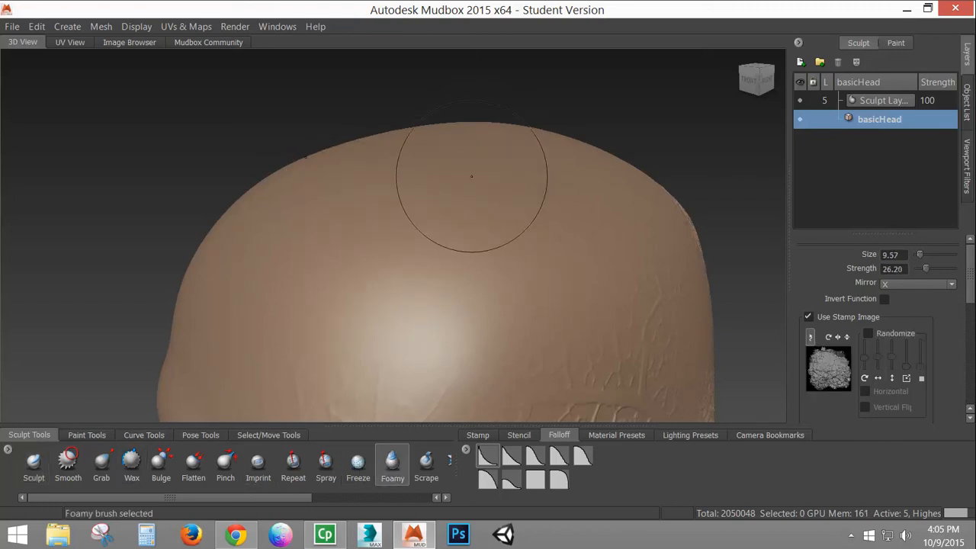
pyautogui.keyDown('alt'); pyautogui.moveTo(469, 174); pyautogui.dragTo(476, 226, button='right'); pyautogui.keyUp('alt')
pyautogui.moveTo(467, 256)
pyautogui.mouseDown()
pyautogui.moveTo(492, 247)
pyautogui.moveTo(508, 221)
pyautogui.mouseUp()
pyautogui.moveTo(572, 282)
pyautogui.keyDown('alt'); pyautogui.mouseDown()
pyautogui.moveTo(569, 251)
pyautogui.moveTo(606, 245)
pyautogui.moveTo(543, 258)
pyautogui.mouseUp(); pyautogui.keyUp('alt')
pyautogui.hotkey('ctrl', 'z')
pyautogui.keyDown('alt'); pyautogui.moveTo(510, 176); pyautogui.dragTo(495, 199); pyautogui.keyUp('alt')
pyautogui.moveTo(546, 149)
pyautogui.mouseDown()
pyautogui.moveTo(534, 216)
pyautogui.moveTo(511, 230)
pyautogui.moveTo(496, 283)
pyautogui.moveTo(431, 311)
pyautogui.moveTo(434, 363)
pyautogui.moveTo(518, 314)
pyautogui.moveTo(488, 309)
pyautogui.moveTo(599, 237)
pyautogui.moveTo(599, 259)
pyautogui.moveTo(602, 204)
pyautogui.mouseUp()
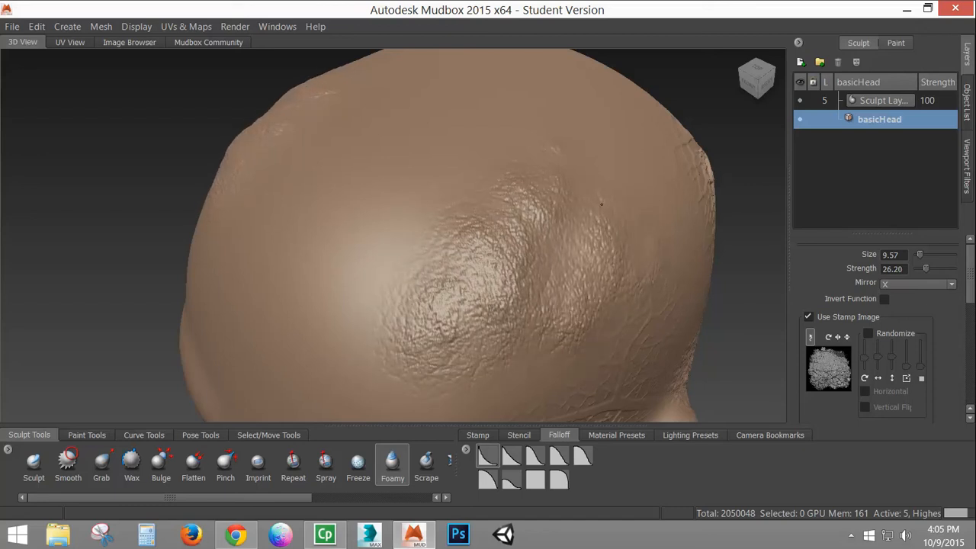
# - Try covering the crown with rough stamped Foamy strokes, inspect the relief in profile, and undo them
pyautogui.moveTo(522, 132)
pyautogui.mouseDown()
pyautogui.moveTo(381, 275)
pyautogui.moveTo(358, 336)
pyautogui.moveTo(391, 202)
pyautogui.mouseUp()
pyautogui.moveTo(622, 126)
pyautogui.mouseDown()
pyautogui.moveTo(590, 212)
pyautogui.moveTo(613, 277)
pyautogui.moveTo(566, 334)
pyautogui.moveTo(454, 329)
pyautogui.moveTo(351, 343)
pyautogui.moveTo(273, 303)
pyautogui.mouseUp()
pyautogui.moveTo(394, 383)
pyautogui.mouseDown()
pyautogui.moveTo(446, 378)
pyautogui.moveTo(581, 328)
pyautogui.mouseUp()
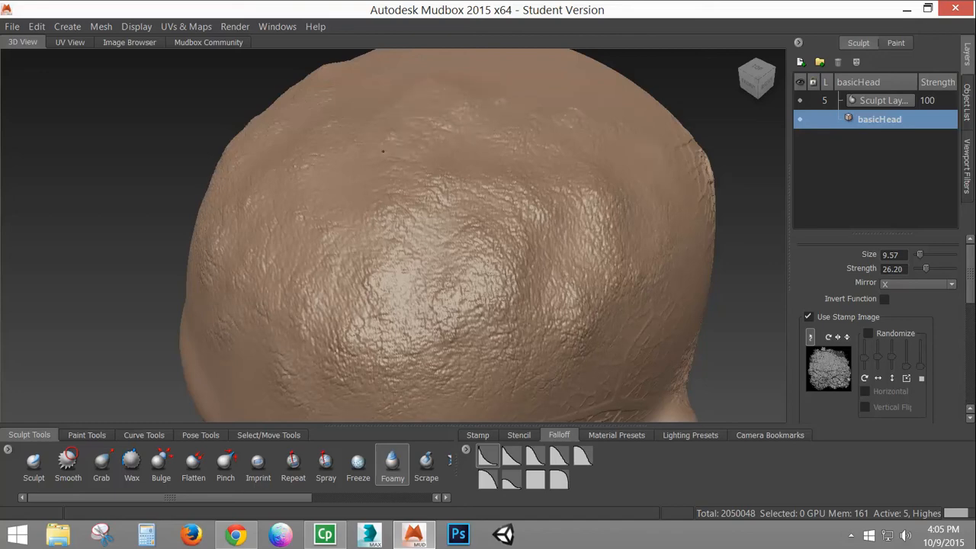
pyautogui.moveTo(382, 151)
pyautogui.mouseDown()
pyautogui.moveTo(344, 244)
pyautogui.moveTo(475, 157)
pyautogui.mouseUp()
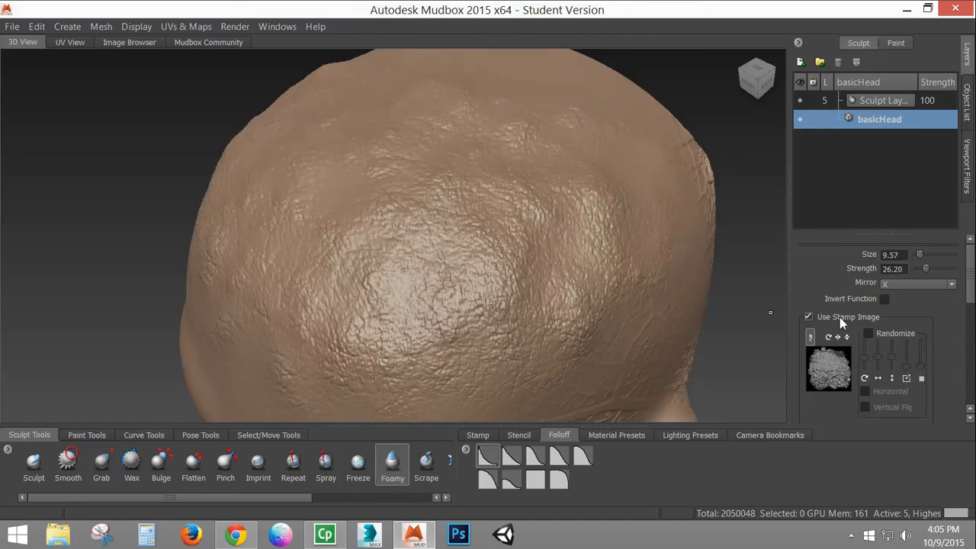
pyautogui.keyDown('alt'); pyautogui.moveTo(268, 307); pyautogui.dragTo(278, 218); pyautogui.keyUp('alt')
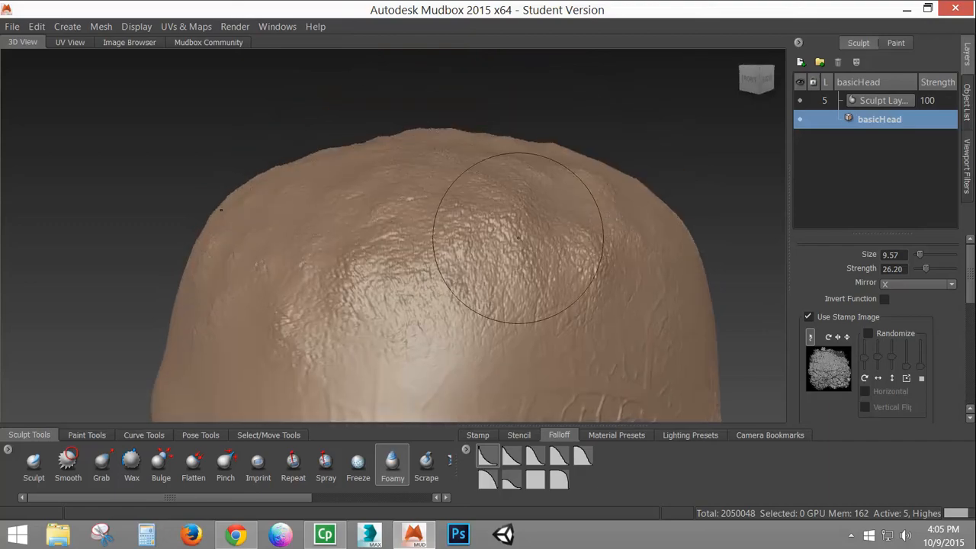
pyautogui.moveTo(501, 232)
pyautogui.keyDown('alt'); pyautogui.mouseDown()
pyautogui.moveTo(551, 296)
pyautogui.moveTo(488, 269)
pyautogui.moveTo(520, 253)
pyautogui.mouseUp(); pyautogui.keyUp('alt')
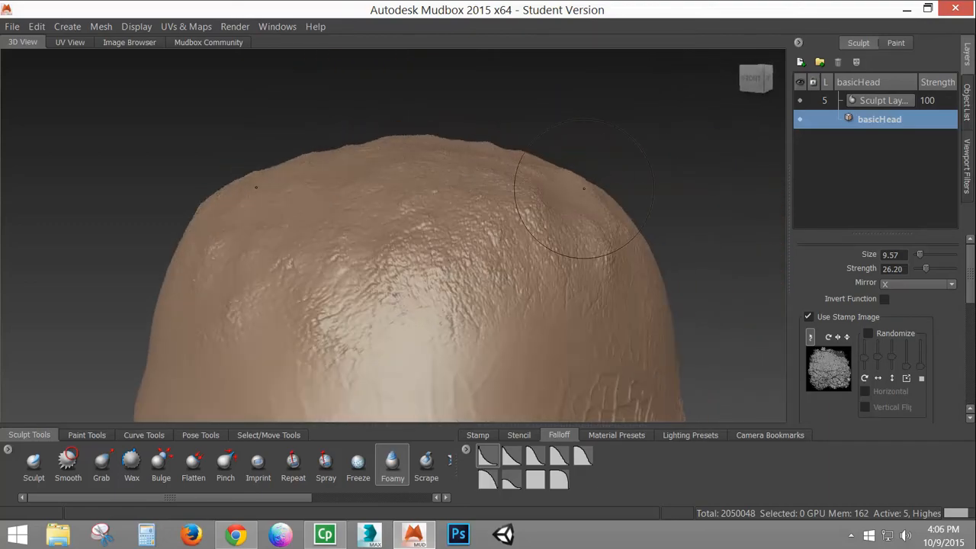
pyautogui.hotkey('ctrl', 'z')
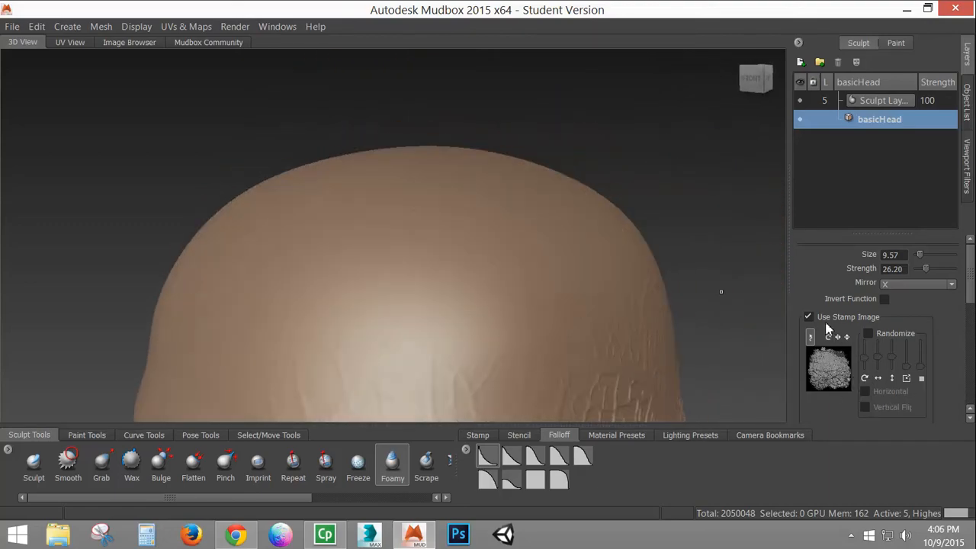
# - Turn off the Foamy brush's stamp, apply the fourth falloff preset, and test a lumpy buildup on the crown, undoing the strokes
pyautogui.click(479, 437)
pyautogui.click(488, 453)
pyautogui.moveTo(431, 291)
pyautogui.keyDown('alt'); pyautogui.mouseDown()
pyautogui.moveTo(422, 295)
pyautogui.moveTo(456, 232)
pyautogui.moveTo(429, 232)
pyautogui.moveTo(462, 201)
pyautogui.moveTo(451, 256)
pyautogui.mouseUp(); pyautogui.keyUp('alt')
pyautogui.hotkey('ctrl', 'z')
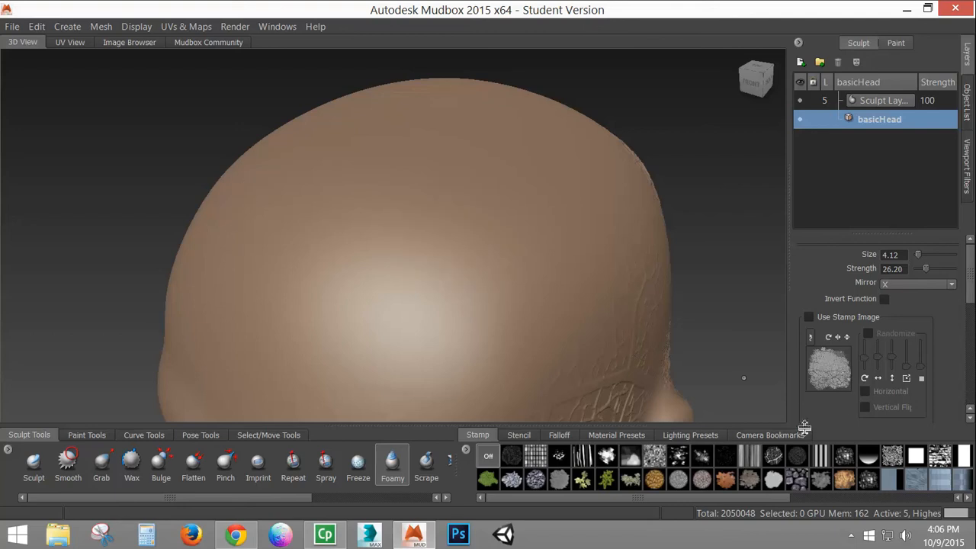
pyautogui.click(559, 437)
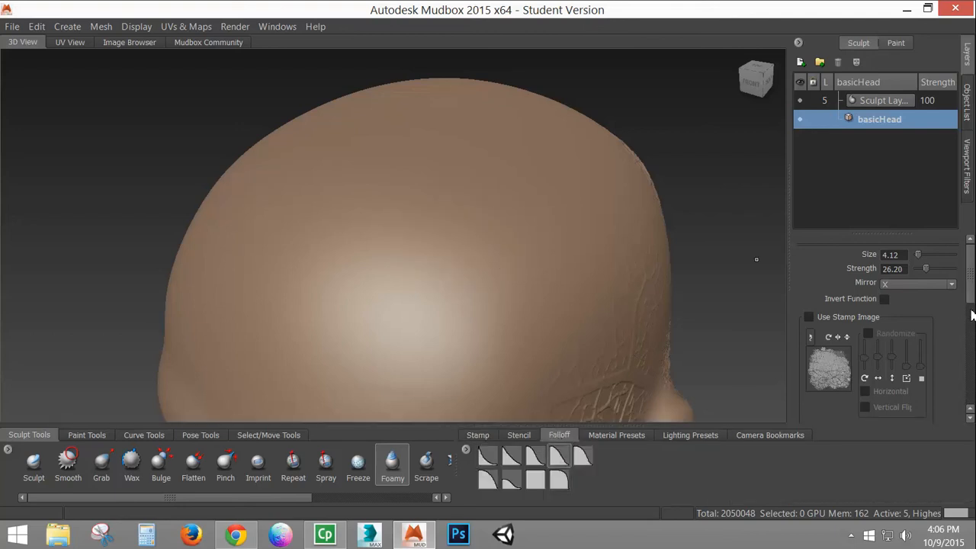
pyautogui.scroll(-5, 972, 315)
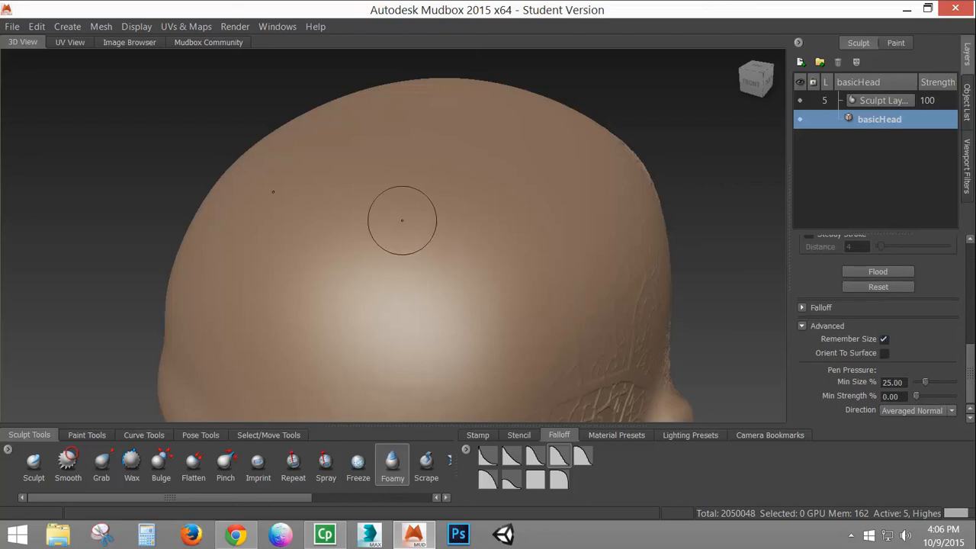
pyautogui.moveTo(401, 220)
pyautogui.mouseDown()
pyautogui.moveTo(412, 191)
pyautogui.moveTo(381, 244)
pyautogui.moveTo(446, 271)
pyautogui.moveTo(363, 301)
pyautogui.moveTo(447, 343)
pyautogui.moveTo(489, 308)
pyautogui.moveTo(448, 266)
pyautogui.moveTo(438, 206)
pyautogui.moveTo(488, 194)
pyautogui.moveTo(503, 244)
pyautogui.moveTo(539, 275)
pyautogui.moveTo(545, 343)
pyautogui.moveTo(488, 385)
pyautogui.moveTo(386, 393)
pyautogui.moveTo(329, 356)
pyautogui.moveTo(278, 275)
pyautogui.moveTo(332, 186)
pyautogui.moveTo(388, 122)
pyautogui.moveTo(526, 183)
pyautogui.moveTo(588, 229)
pyautogui.moveTo(602, 305)
pyautogui.moveTo(528, 266)
pyautogui.moveTo(427, 240)
pyautogui.moveTo(338, 225)
pyautogui.moveTo(282, 233)
pyautogui.mouseUp()
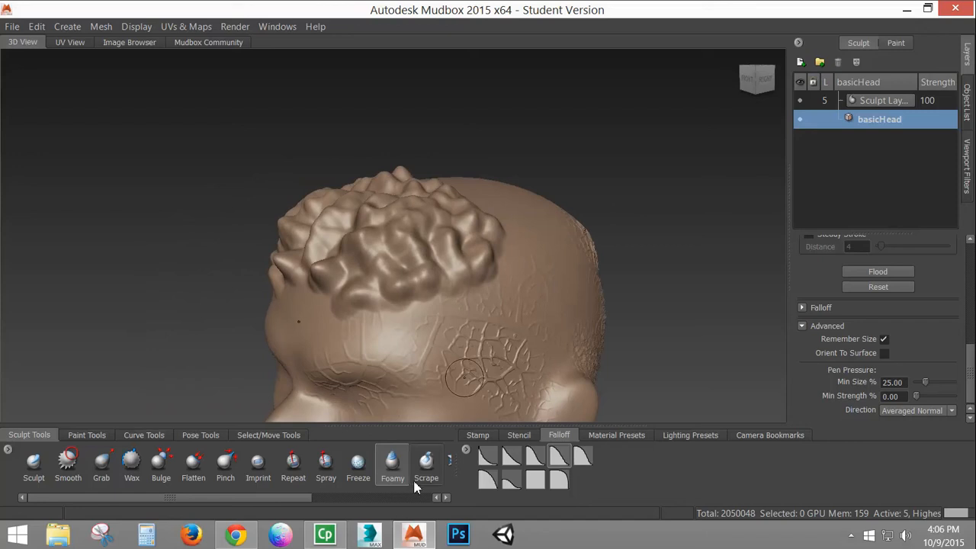
pyautogui.hotkey('ctrl', 'z')
# - Switch to the Scrape brush, frame the side of the face, and set the brush strength to 70.50
pyautogui.click(426, 461)
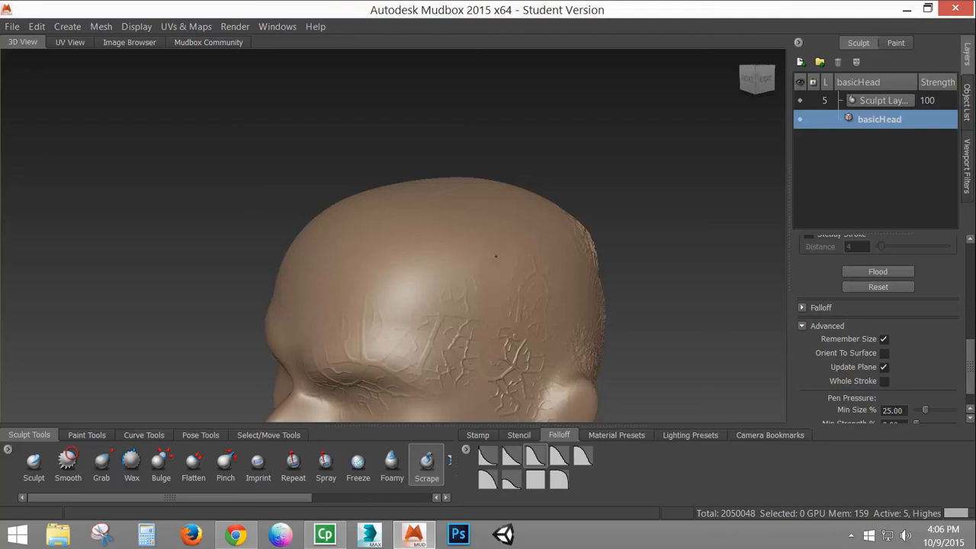
pyautogui.moveTo(496, 256)
pyautogui.keyDown('alt'); pyautogui.mouseDown()
pyautogui.moveTo(461, 284)
pyautogui.moveTo(473, 335)
pyautogui.mouseUp(); pyautogui.keyUp('alt')
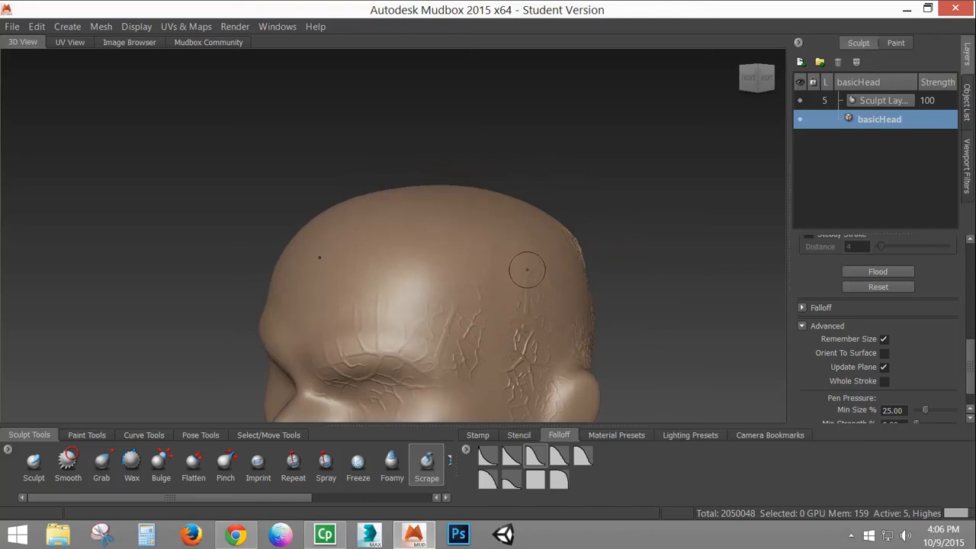
pyautogui.keyDown('alt'); pyautogui.moveTo(488, 350); pyautogui.dragTo(626, 339); pyautogui.keyUp('alt')
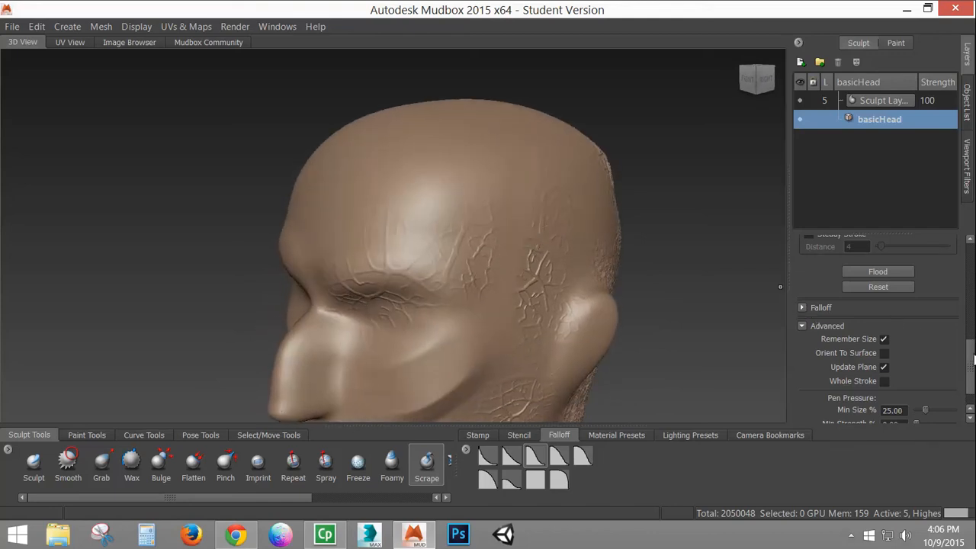
pyautogui.moveTo(974, 359); pyautogui.dragTo(963, 264)
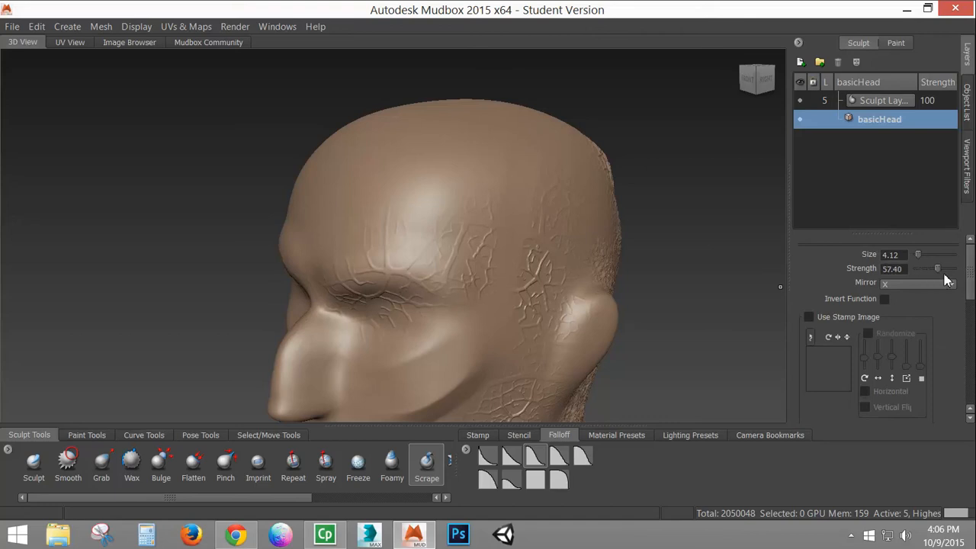
pyautogui.click(943, 269)
# - Try scraping vertical bands through the cheek, temple and eye area, and undo all the strokes
pyautogui.moveTo(454, 389); pyautogui.dragTo(459, 359)
pyautogui.moveTo(457, 144); pyautogui.dragTo(447, 243)
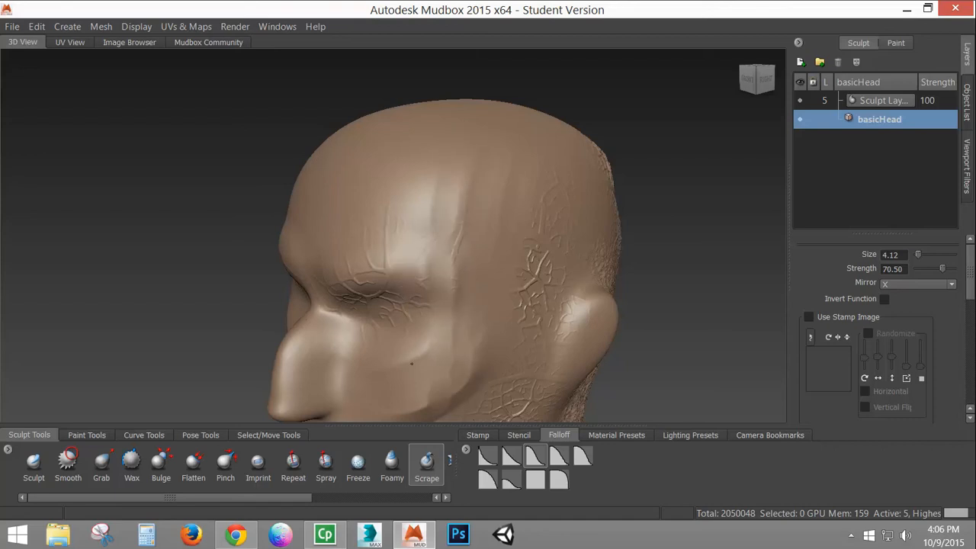
pyautogui.moveTo(404, 295); pyautogui.dragTo(421, 411)
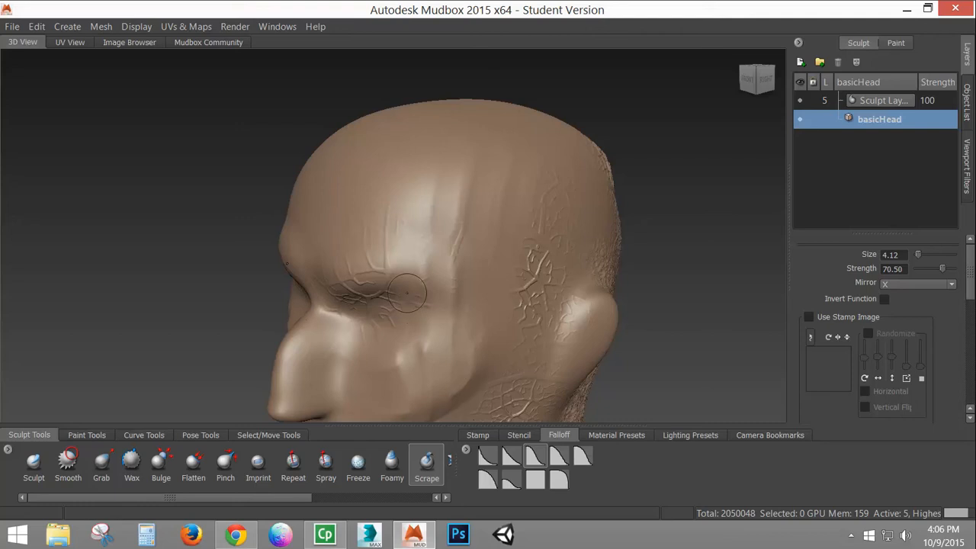
pyautogui.hotkey('ctrl', 'z')
pyautogui.hotkey('ctrl', 'z')
pyautogui.hotkey('ctrl', 'z')
pyautogui.hotkey('ctrl', 'z')
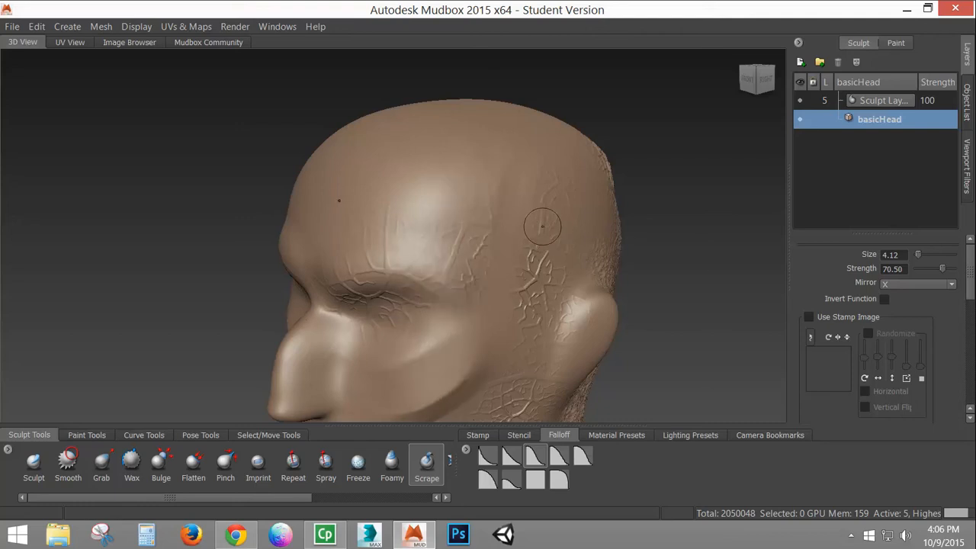
pyautogui.hotkey('ctrl', 'z')
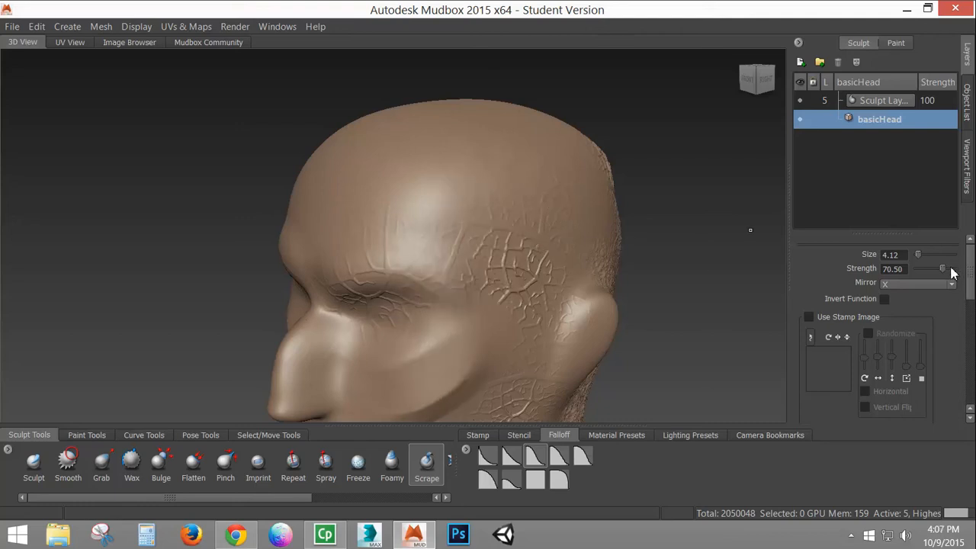
# - Raise the Scrape strength to 100, test flattened planes on the forehead and cheek, and undo them
pyautogui.moveTo(943, 269); pyautogui.dragTo(954, 269)
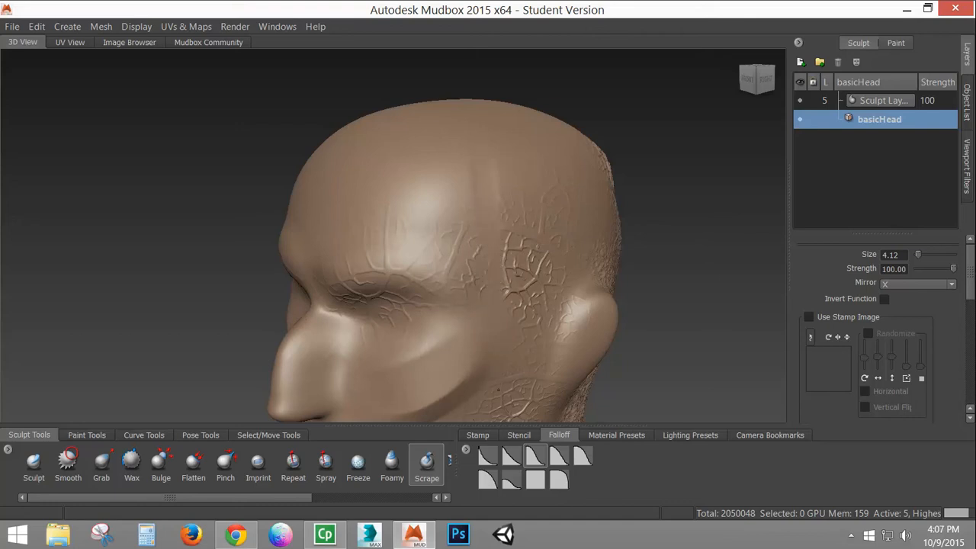
pyautogui.moveTo(399, 201); pyautogui.dragTo(395, 267)
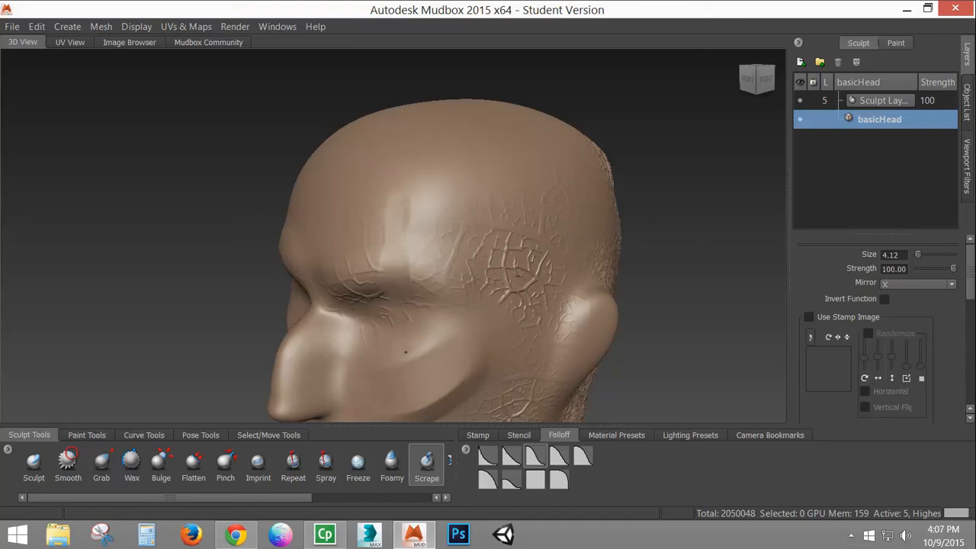
pyautogui.moveTo(406, 352); pyautogui.dragTo(410, 385)
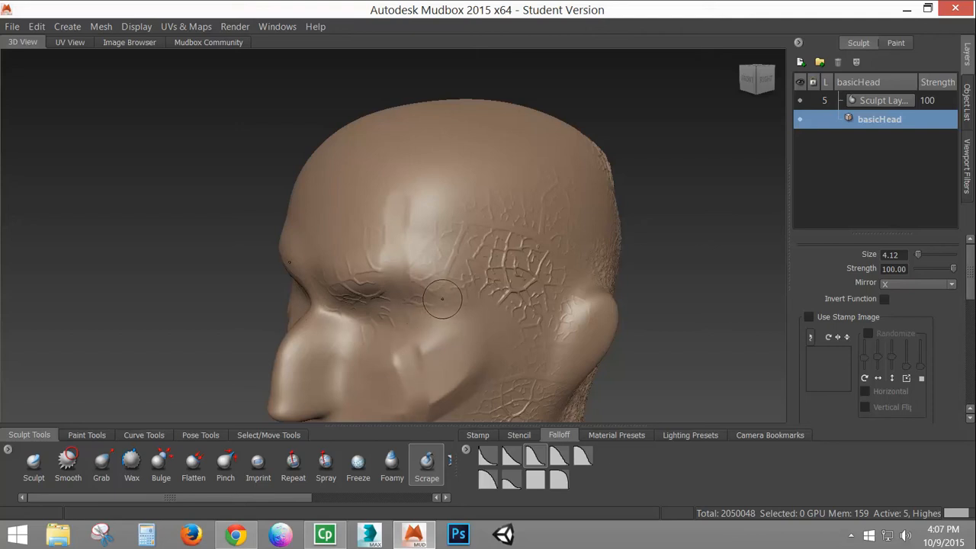
pyautogui.keyDown('alt'); pyautogui.moveTo(442, 298); pyautogui.dragTo(465, 222, button='middle'); pyautogui.keyUp('alt')
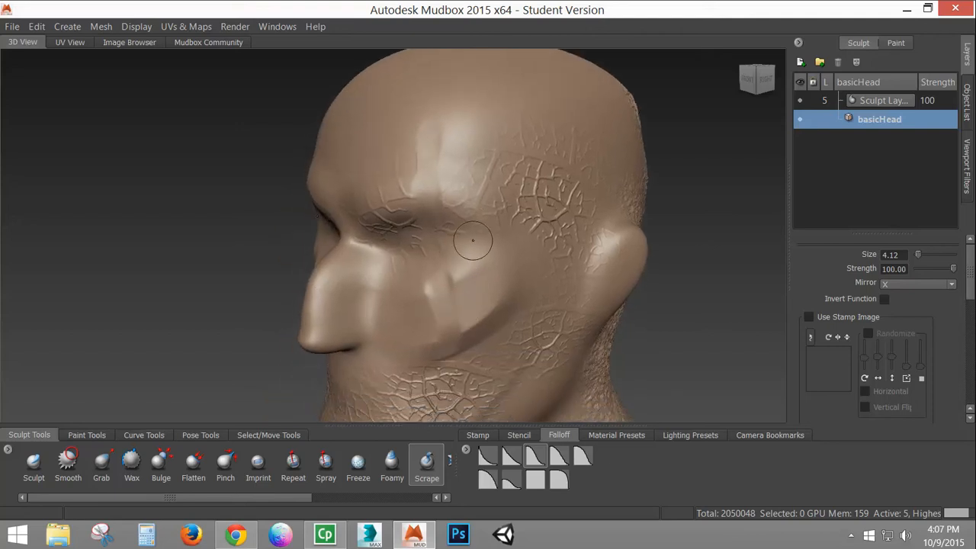
pyautogui.moveTo(444, 253)
pyautogui.mouseDown()
pyautogui.moveTo(454, 318)
pyautogui.moveTo(446, 297)
pyautogui.mouseUp()
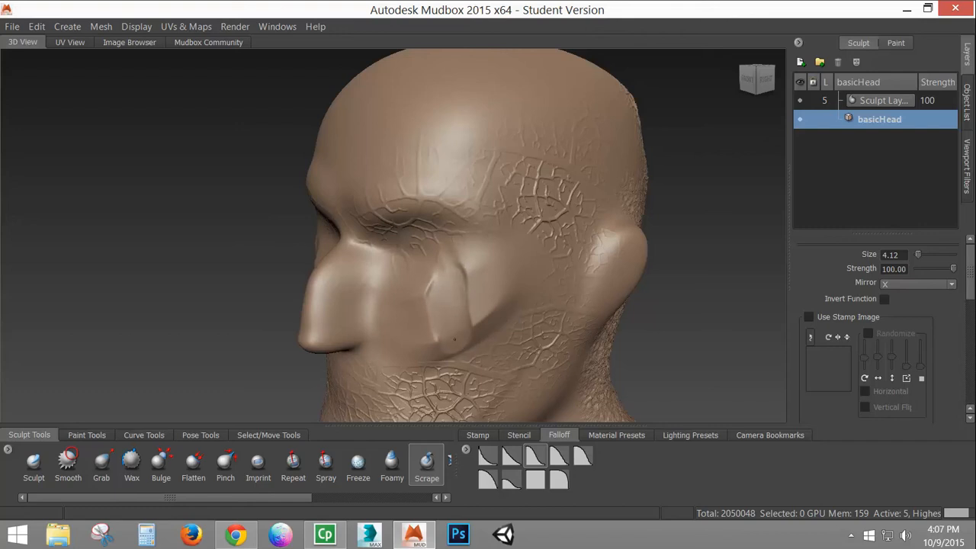
pyautogui.moveTo(454, 338)
pyautogui.mouseDown()
pyautogui.moveTo(446, 304)
pyautogui.moveTo(445, 323)
pyautogui.moveTo(492, 311)
pyautogui.moveTo(445, 311)
pyautogui.mouseUp()
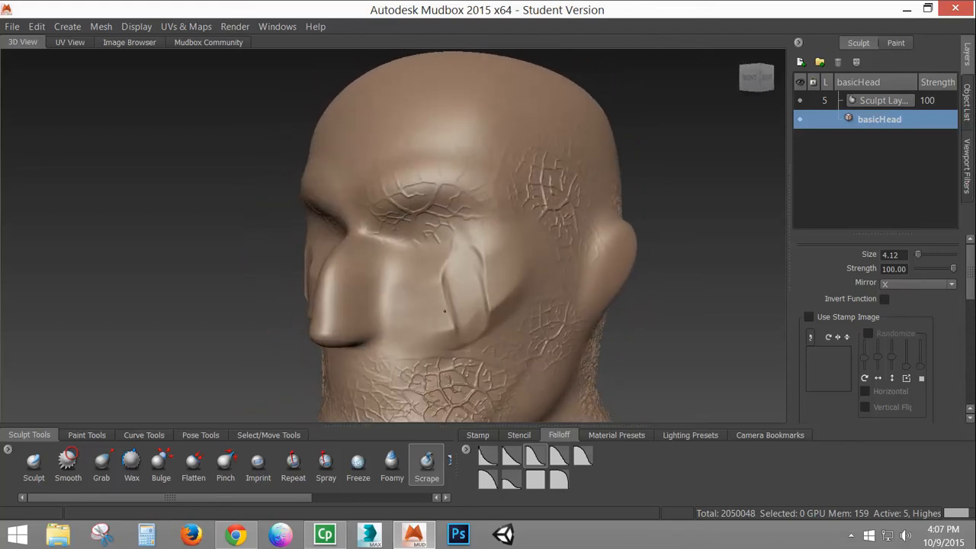
pyautogui.hotkey('ctrl', 'z')
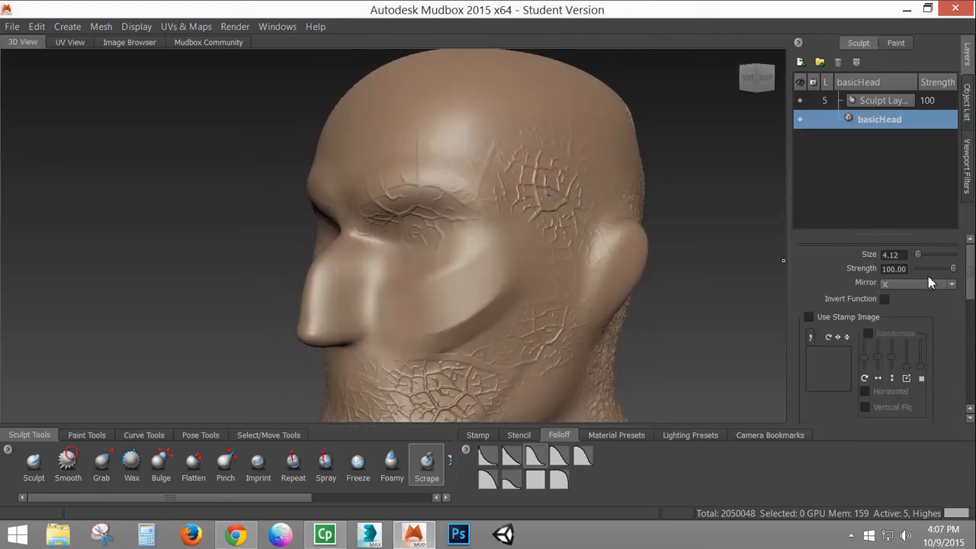
# - Switch to the Wax brush and make a small oval recess on the upper side of the forehead
pyautogui.moveTo(305, 499); pyautogui.dragTo(399, 499)
pyautogui.moveTo(255, 505); pyautogui.dragTo(126, 500)
pyautogui.click(132, 462)
pyautogui.moveTo(271, 372)
pyautogui.keyDown('alt'); pyautogui.mouseDown()
pyautogui.moveTo(639, 197)
pyautogui.moveTo(492, 138)
pyautogui.moveTo(490, 127)
pyautogui.moveTo(543, 135)
pyautogui.moveTo(483, 209)
pyautogui.mouseUp(); pyautogui.keyUp('alt')
pyautogui.click(489, 126)
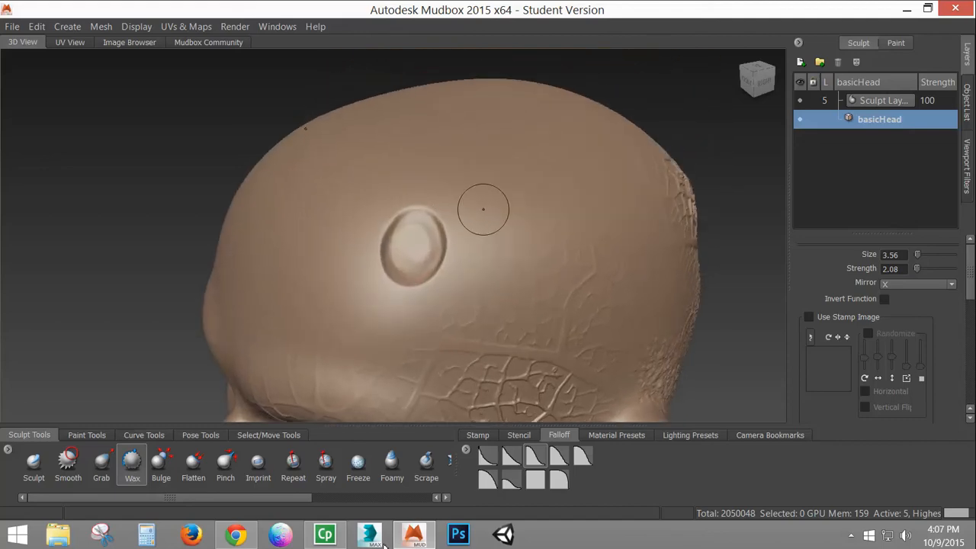
# - Fill in the oval recess with the Fill brush enlarged to size 7.64, and smooth the surface
pyautogui.moveTo(278, 504); pyautogui.dragTo(329, 501)
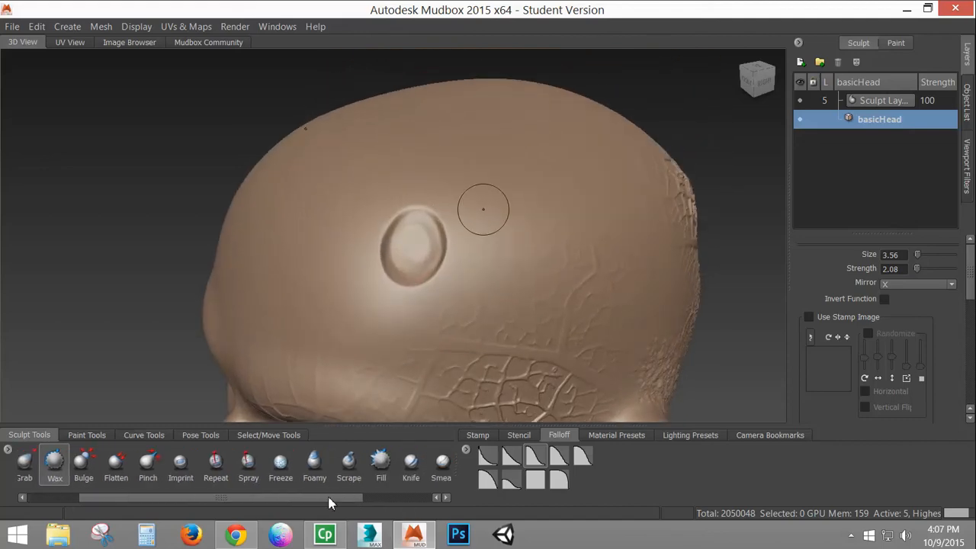
pyautogui.click(381, 462)
pyautogui.moveTo(403, 251)
pyautogui.mouseDown()
pyautogui.moveTo(407, 194)
pyautogui.moveTo(412, 262)
pyautogui.moveTo(421, 263)
pyautogui.mouseUp()
pyautogui.press(']')
pyautogui.press(']')
pyautogui.press(']')
pyautogui.press(']')
pyautogui.press(']')
pyautogui.press(']')
pyautogui.press(']')
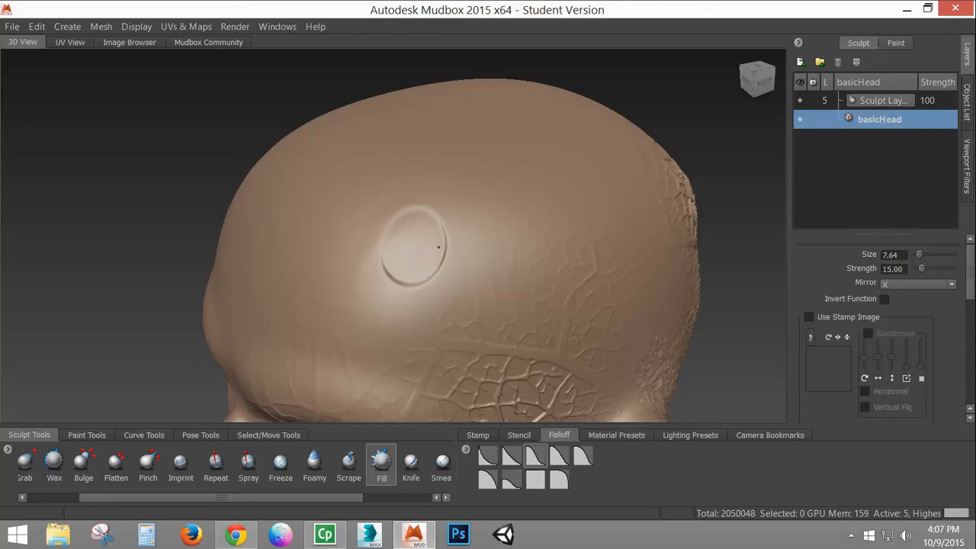
pyautogui.press('shift')
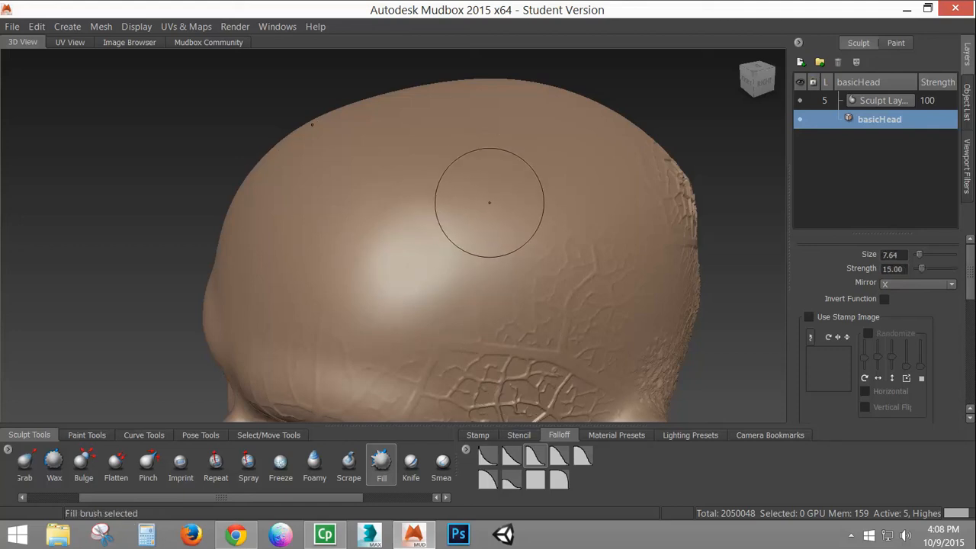
# - Switch to the Knife brush and test a cut on the upper forehead, undoing the stroke
pyautogui.click(411, 461)
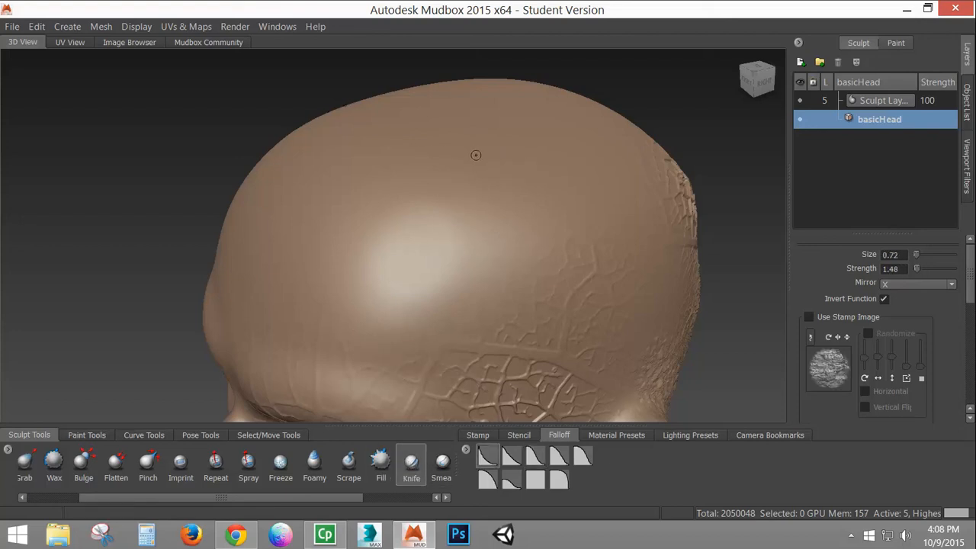
pyautogui.press('b')
pyautogui.moveTo(461, 180)
pyautogui.mouseDown()
pyautogui.moveTo(496, 163)
pyautogui.moveTo(474, 222)
pyautogui.moveTo(442, 258)
pyautogui.moveTo(425, 261)
pyautogui.mouseUp()
pyautogui.hotkey('ctrl', 'z')
# - Reset the Knife brush to its default settings and reduce its size to 5.72
pyautogui.moveTo(973, 292); pyautogui.dragTo(973, 375)
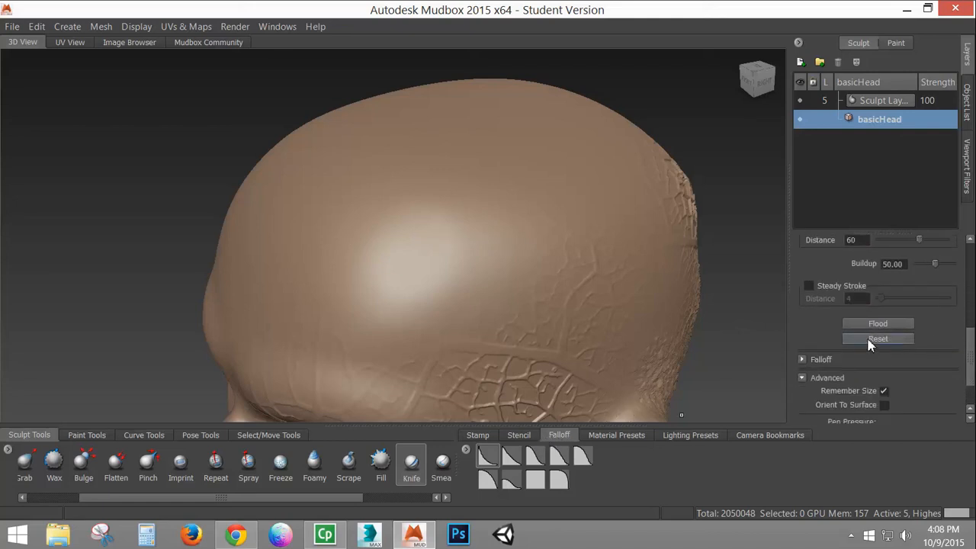
pyautogui.press('[')
pyautogui.press('[')
pyautogui.press('[')
pyautogui.press('[')
pyautogui.press('[')
pyautogui.press('[')
pyautogui.press('[')
pyautogui.press('[')
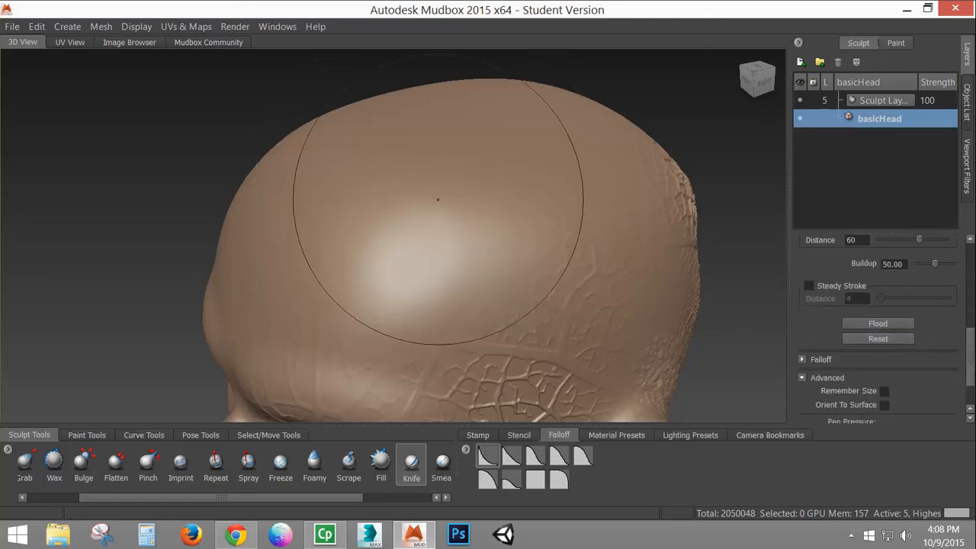
# - Try a short Knife stroke on the upper forehead, view it from the front, and undo it
pyautogui.moveTo(446, 202); pyautogui.dragTo(460, 242)
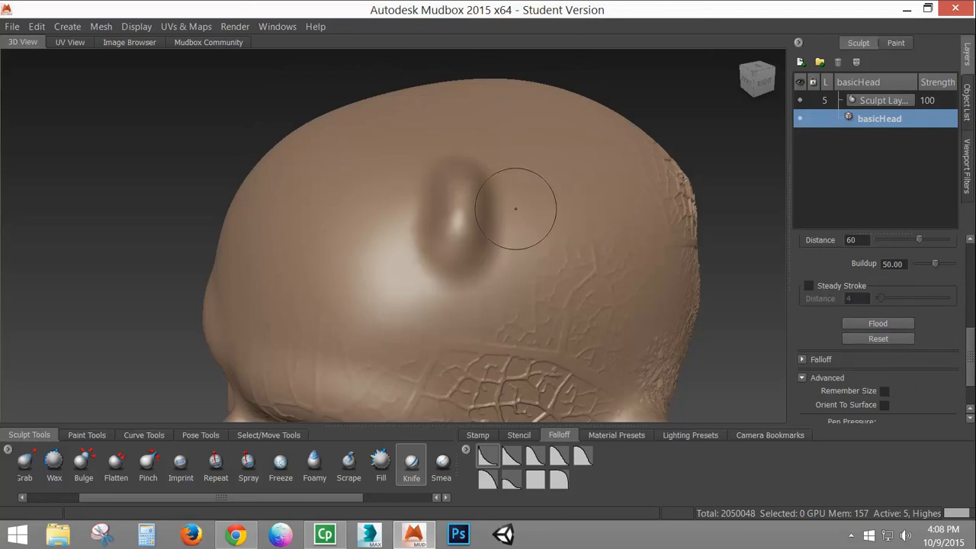
pyautogui.keyDown('alt'); pyautogui.moveTo(436, 238); pyautogui.dragTo(495, 229); pyautogui.keyUp('alt')
pyautogui.hotkey('ctrl', 'z')
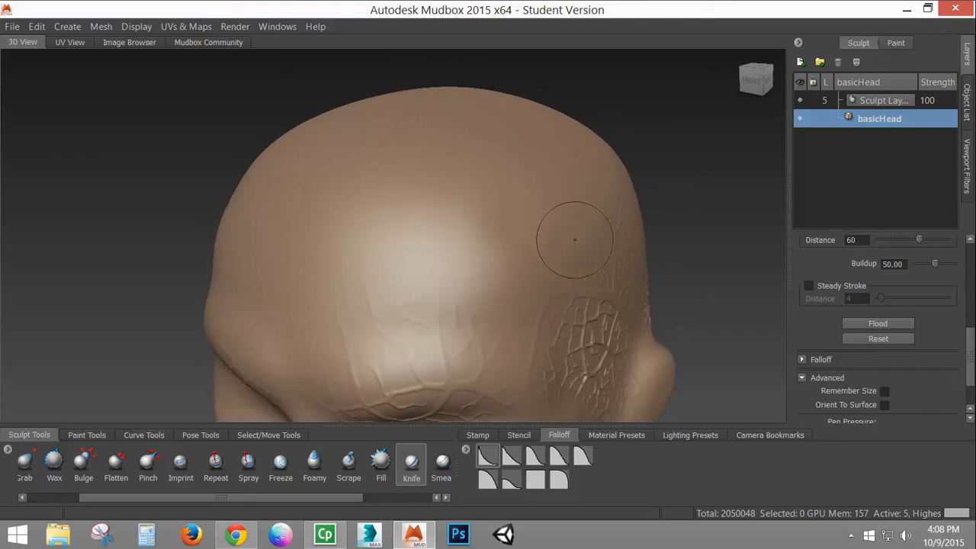
# - Turn off the stamp image for the Knife brush
pyautogui.moveTo(970, 351); pyautogui.dragTo(960, 240)
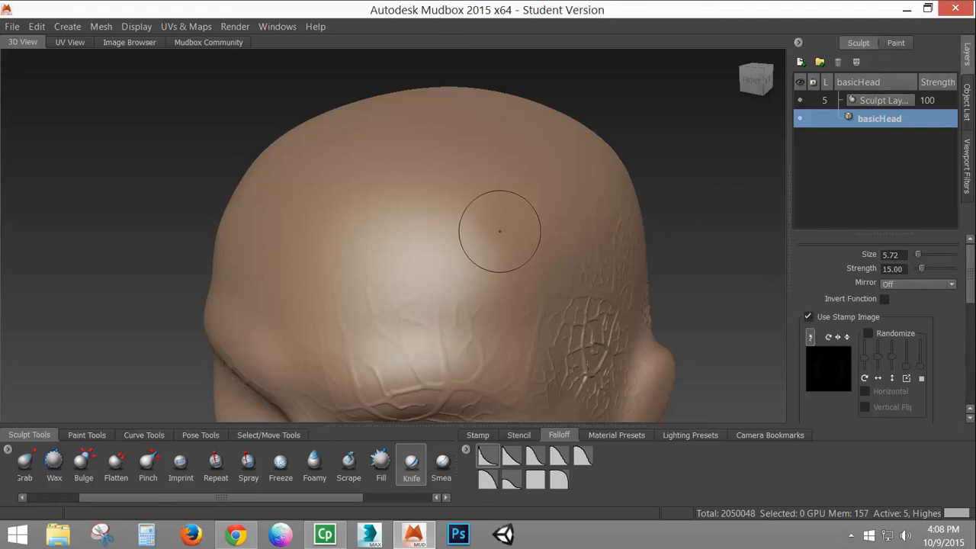
pyautogui.click(477, 434)
pyautogui.click(488, 456)
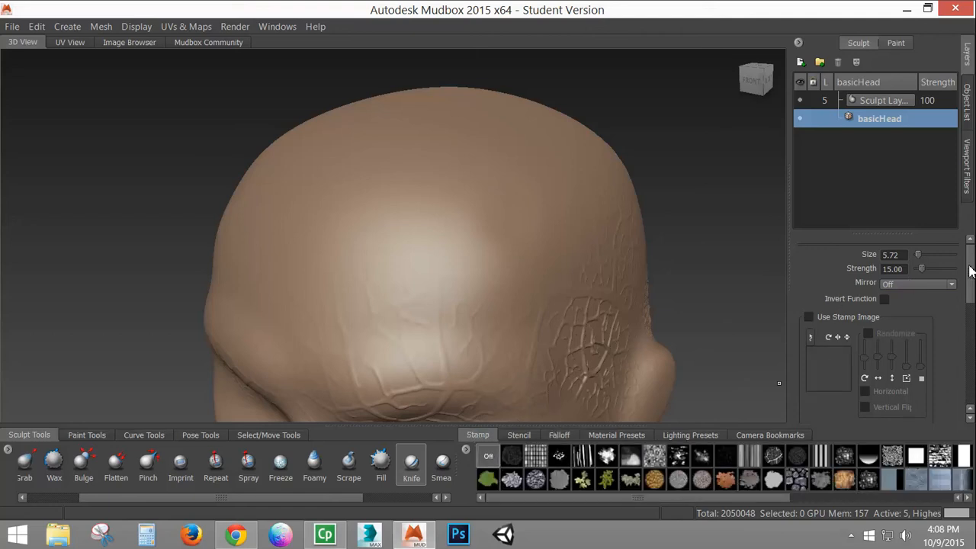
# - Make the sculpt layer above basicHead active and look over the kinds of tool trays that can be added
pyautogui.moveTo(970, 271)
pyautogui.mouseDown()
pyautogui.moveTo(969, 391)
pyautogui.moveTo(970, 230)
pyautogui.mouseUp()
pyautogui.click(881, 104)
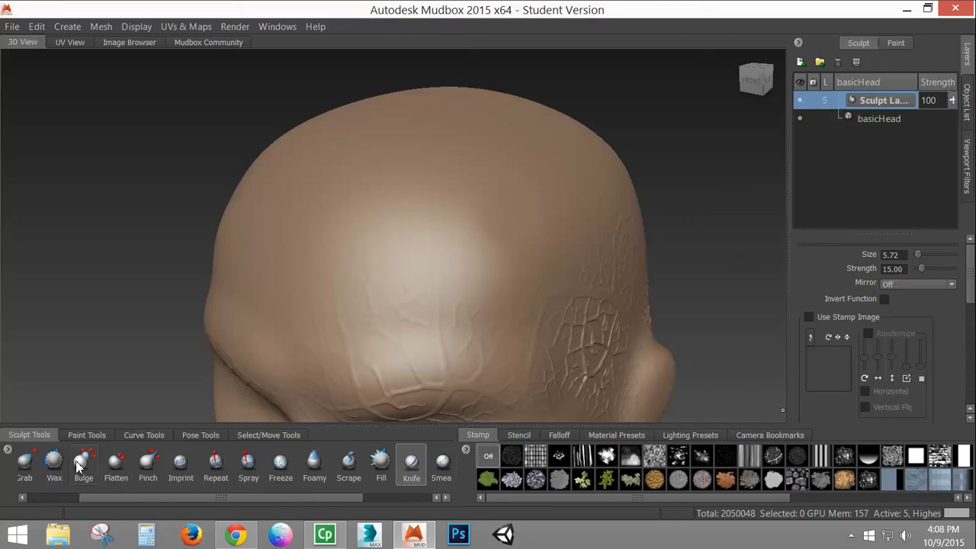
pyautogui.rightClick(5, 451)
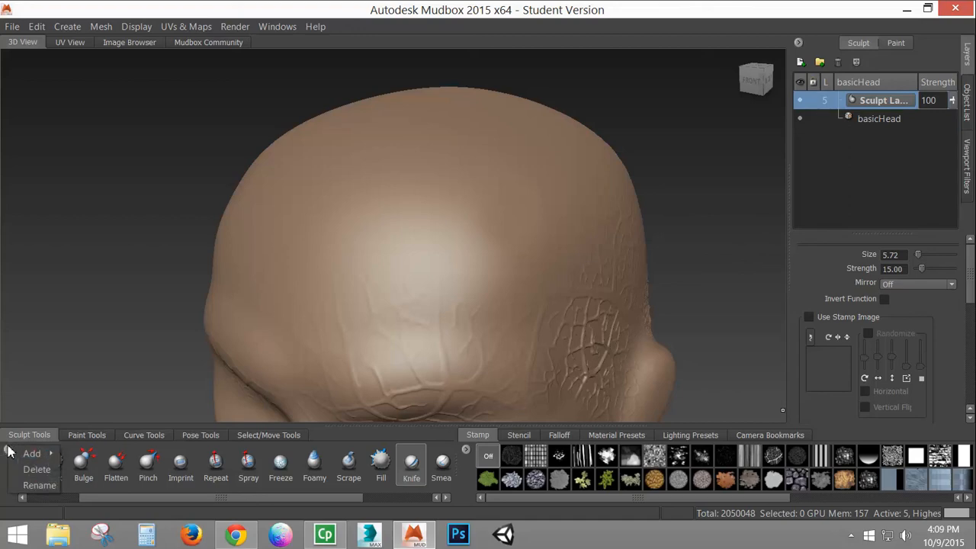
pyautogui.moveTo(31, 456)
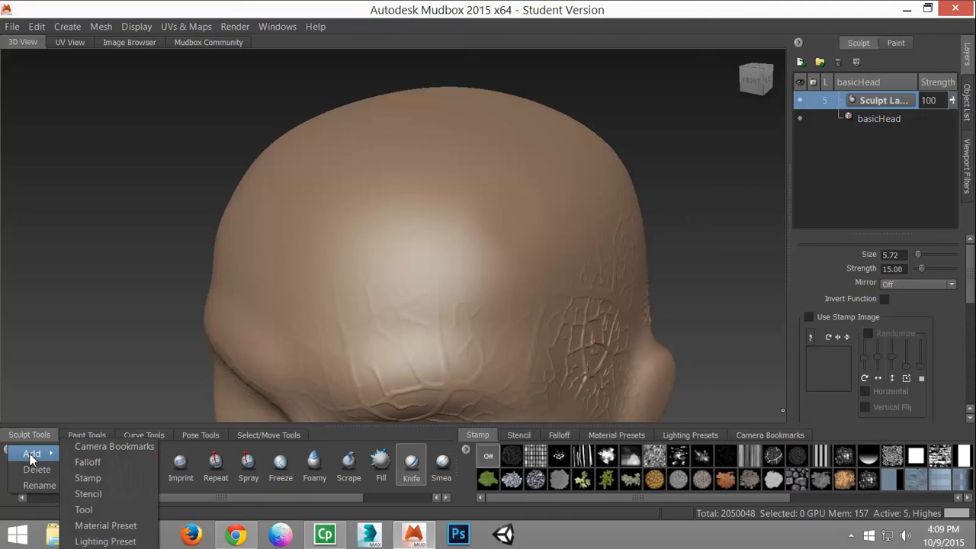
pyautogui.click(3, 492)
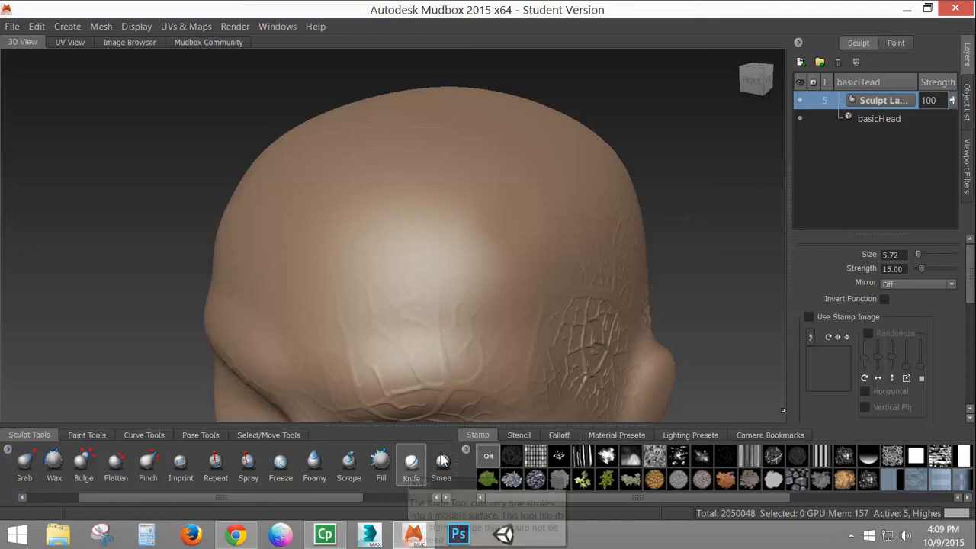
# - Reset the Knife brush to its default settings and reduce its size to 4.63
pyautogui.moveTo(972, 284)
pyautogui.mouseDown()
pyautogui.moveTo(972, 368)
pyautogui.moveTo(970, 273)
pyautogui.mouseUp()
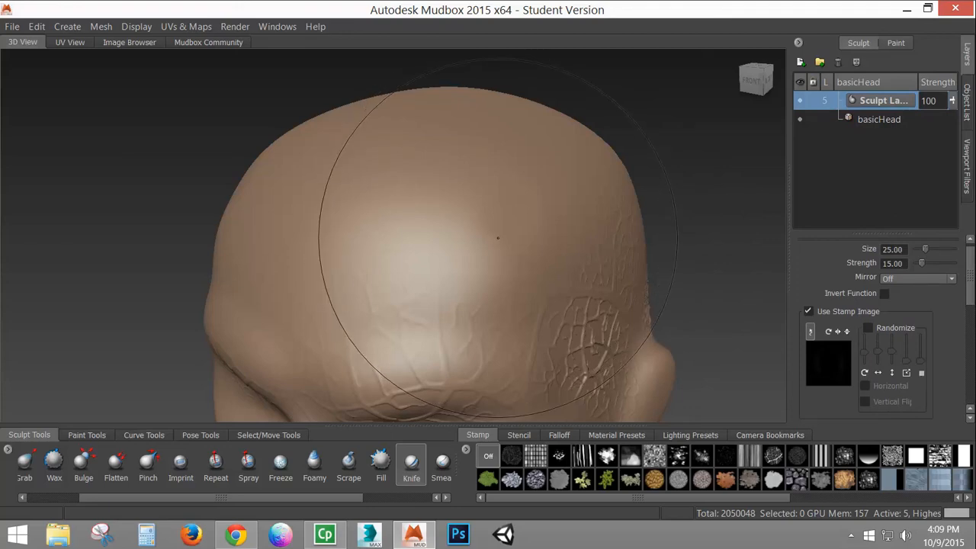
pyautogui.press('[')
pyautogui.press('[')
pyautogui.press('[')
pyautogui.press('[')
pyautogui.press('[')
pyautogui.press('[')
pyautogui.press('[')
pyautogui.press('[')
pyautogui.press('[')
pyautogui.press('[')
pyautogui.press('[')
pyautogui.press('[')
pyautogui.press('[')
pyautogui.press('[')
pyautogui.press('[')
pyautogui.press('[')
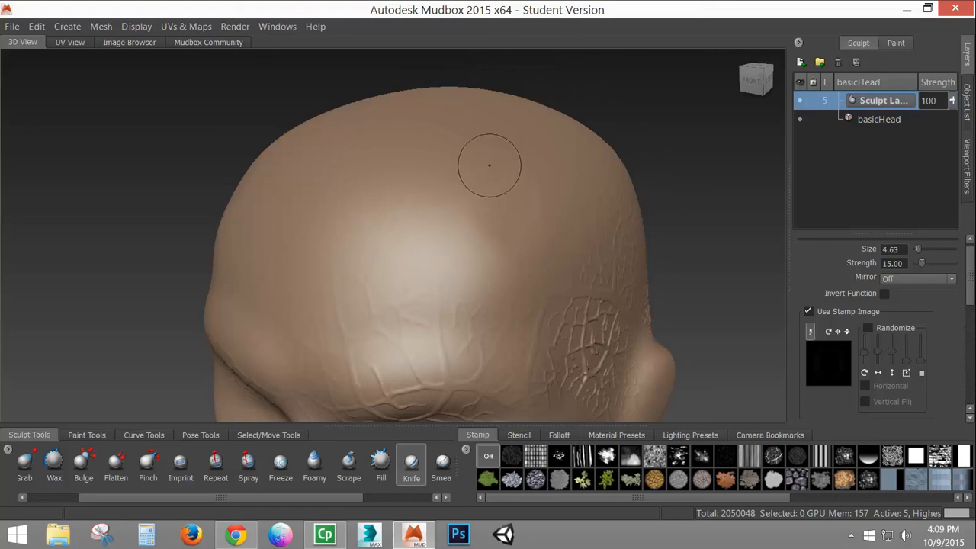
# - Test two downward Knife strokes on the upper forehead, undoing each one
pyautogui.moveTo(490, 166); pyautogui.dragTo(481, 227)
pyautogui.hotkey('ctrl', 'z')
pyautogui.moveTo(462, 143); pyautogui.dragTo(452, 246)
pyautogui.hotkey('ctrl', 'z')
pyautogui.scroll(1, 973, 280)
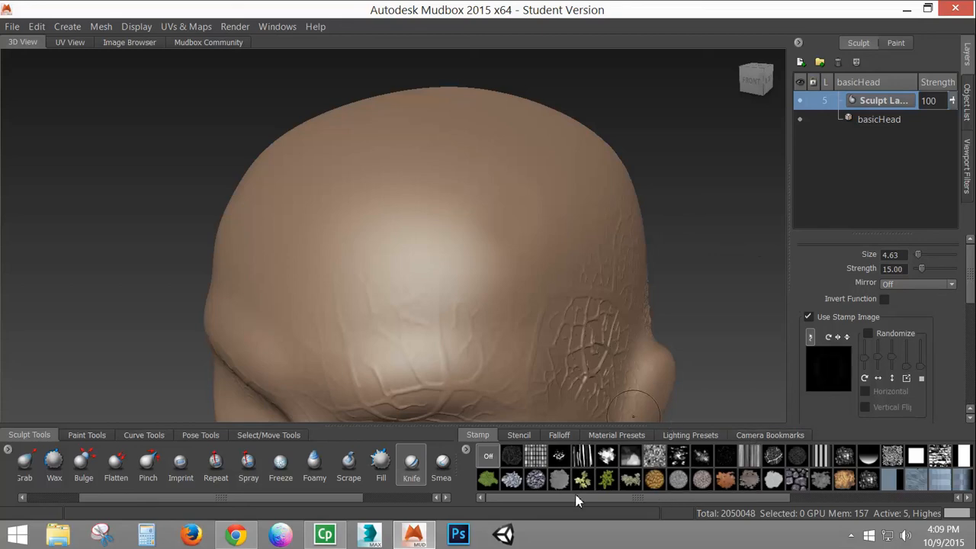
# - Browse the available stamps, switch to the Smear brush and test smear strokes over the forehead and eye area
pyautogui.moveTo(578, 500); pyautogui.dragTo(766, 503)
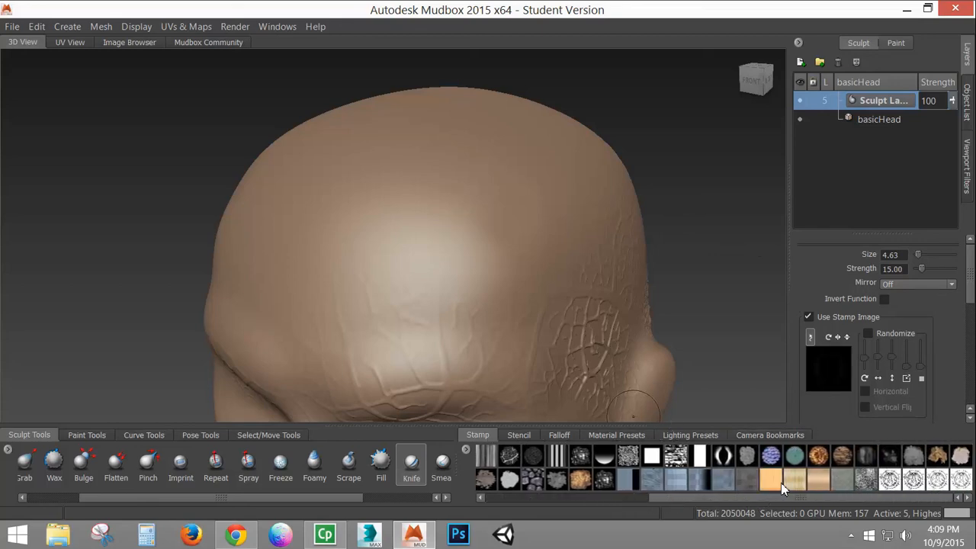
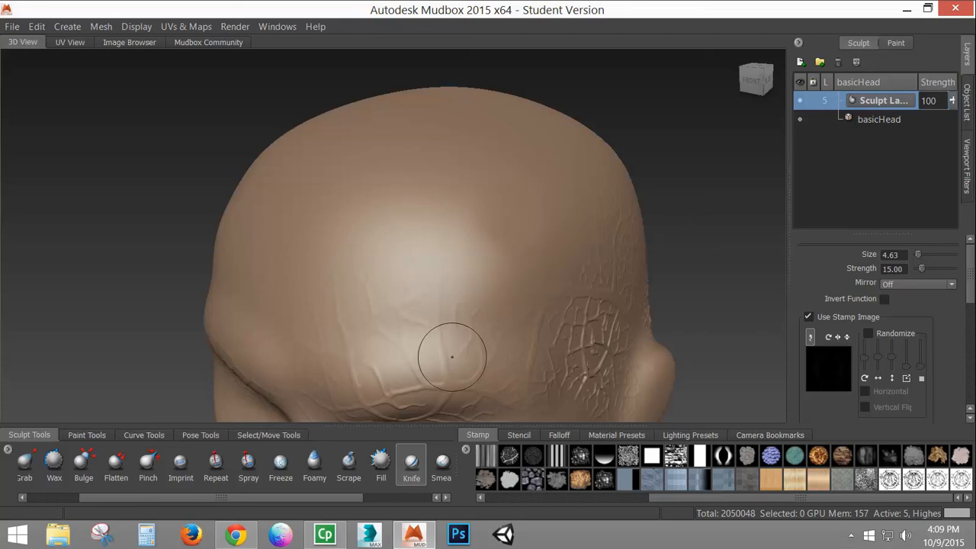
pyautogui.moveTo(344, 498); pyautogui.dragTo(422, 511)
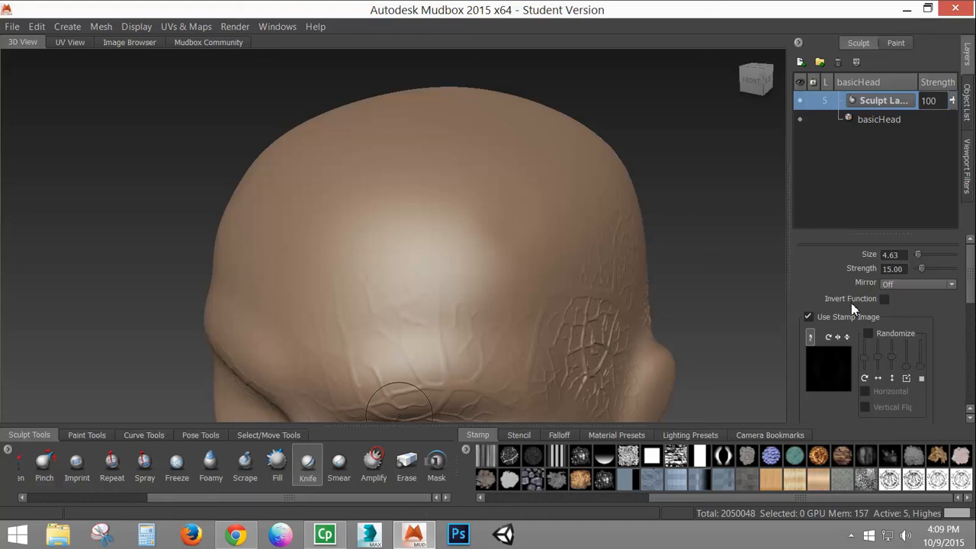
pyautogui.click(339, 463)
pyautogui.moveTo(436, 283)
pyautogui.keyDown('alt'); pyautogui.mouseDown()
pyautogui.moveTo(476, 259)
pyautogui.moveTo(457, 246)
pyautogui.moveTo(468, 229)
pyautogui.moveTo(507, 259)
pyautogui.moveTo(491, 315)
pyautogui.mouseUp(); pyautogui.keyUp('alt')
pyautogui.moveTo(495, 242); pyautogui.dragTo(496, 416)
pyautogui.moveTo(461, 231)
pyautogui.mouseDown()
pyautogui.moveTo(466, 350)
pyautogui.moveTo(414, 381)
pyautogui.moveTo(380, 331)
pyautogui.mouseUp()
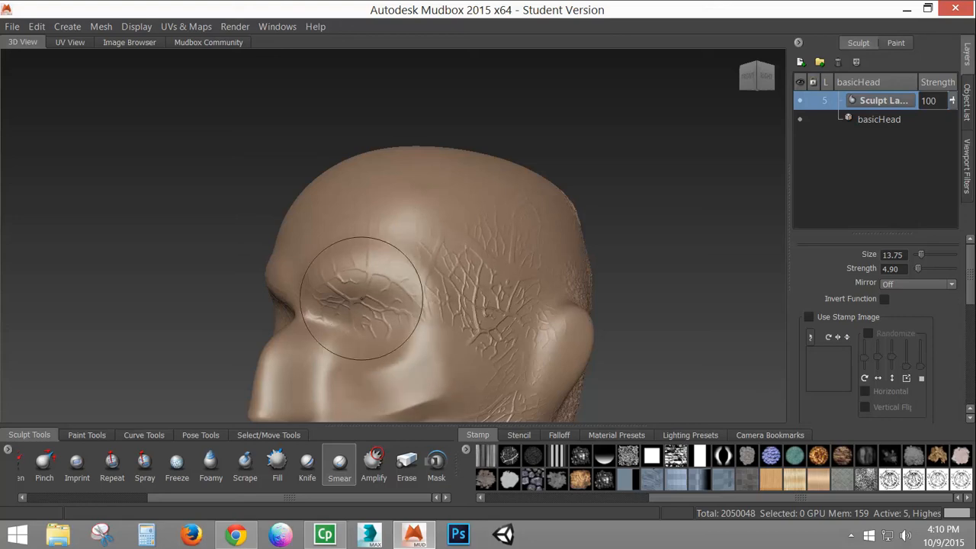
pyautogui.moveTo(361, 299)
pyautogui.mouseDown()
pyautogui.moveTo(355, 328)
pyautogui.moveTo(382, 389)
pyautogui.mouseUp()
pyautogui.keyDown('alt'); pyautogui.moveTo(479, 307); pyautogui.dragTo(372, 318); pyautogui.keyUp('alt')
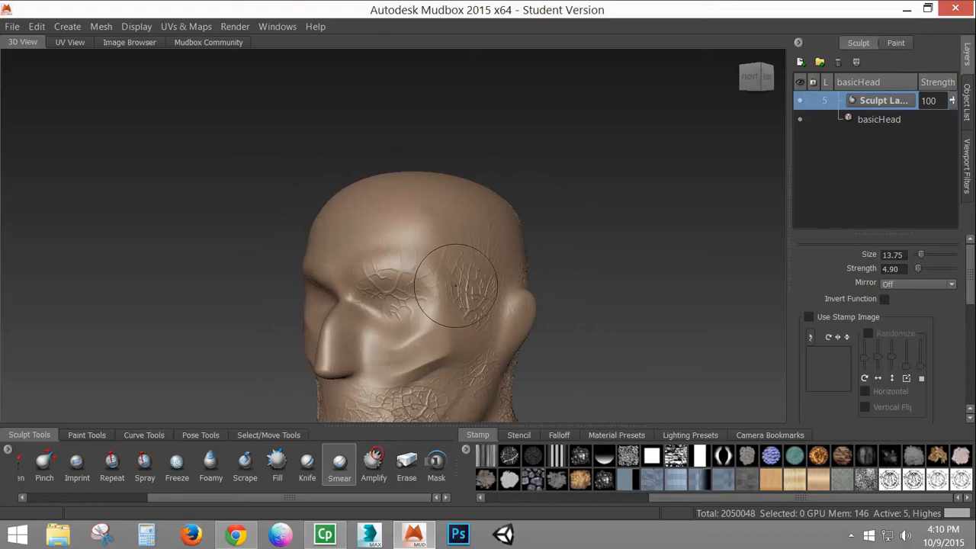
# - Reduce the Smear brush size to 5.92 and smear the cheek below the eye downward toward the jaw in several strokes
pyautogui.moveTo(455, 286); pyautogui.dragTo(455, 264)
pyautogui.moveTo(432, 358); pyautogui.dragTo(429, 415)
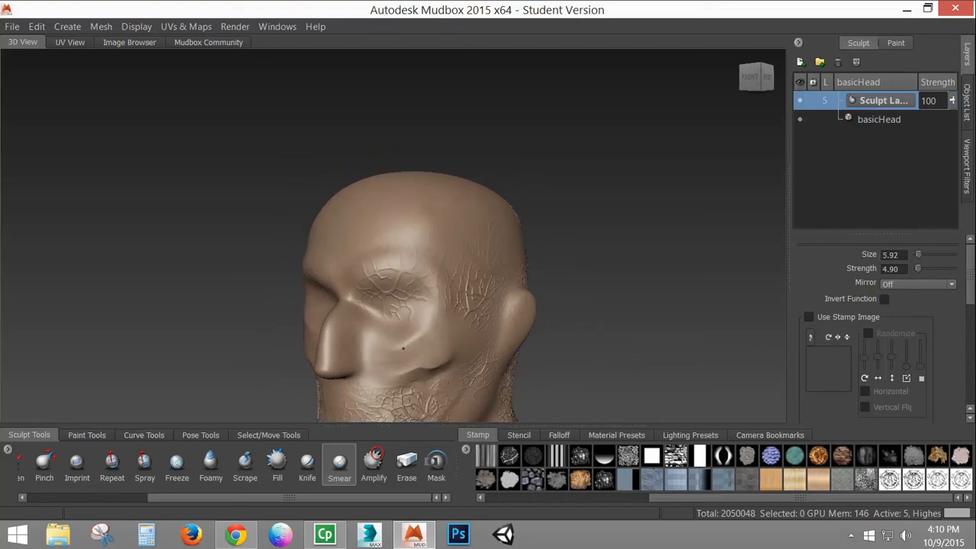
pyautogui.moveTo(403, 347); pyautogui.dragTo(404, 404)
pyautogui.moveTo(403, 350); pyautogui.dragTo(401, 406)
pyautogui.moveTo(418, 347); pyautogui.dragTo(427, 381)
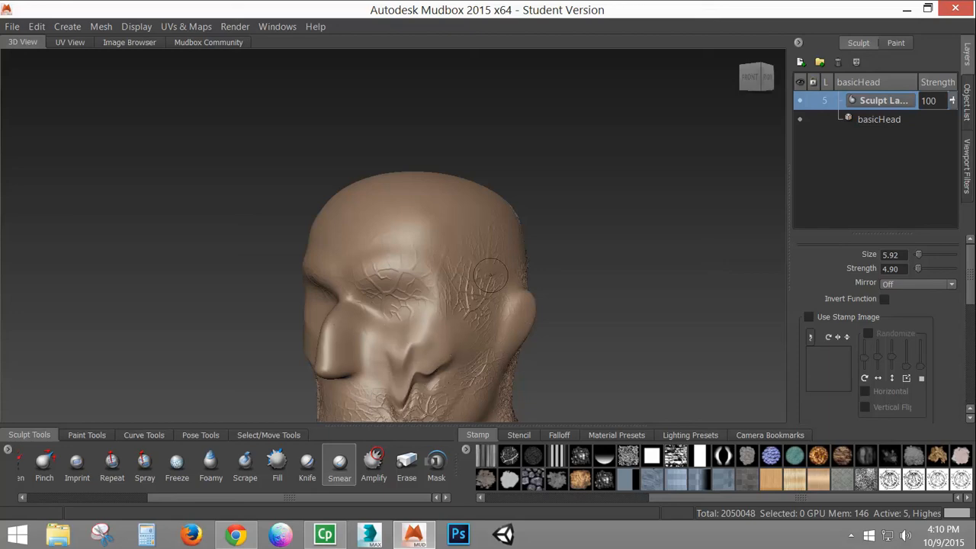
pyautogui.keyDown('alt'); pyautogui.moveTo(490, 274); pyautogui.dragTo(456, 266); pyautogui.keyUp('alt')
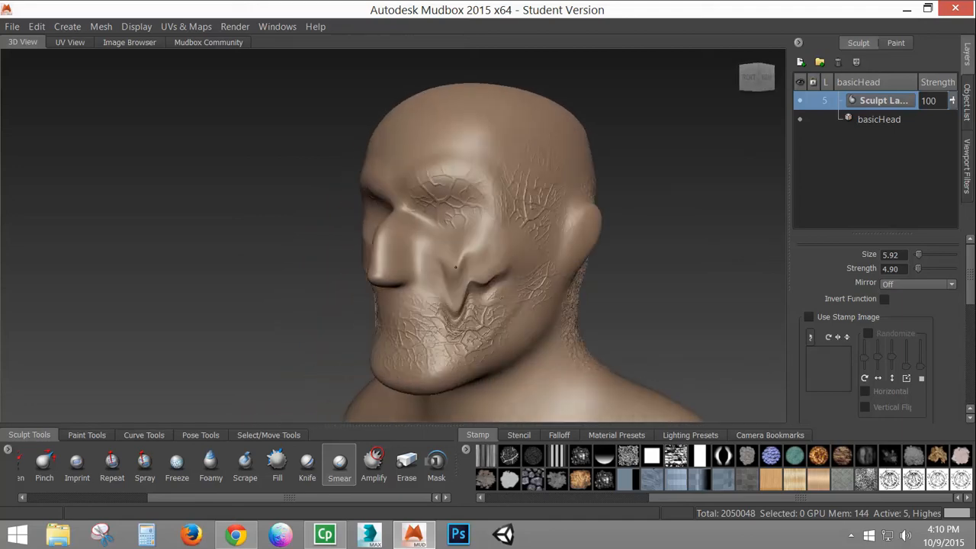
# - Switch to the Amplify brush at size 8.21, exaggerate the cracks on the temple, examine them up close and undo the stroke
pyautogui.click(375, 467)
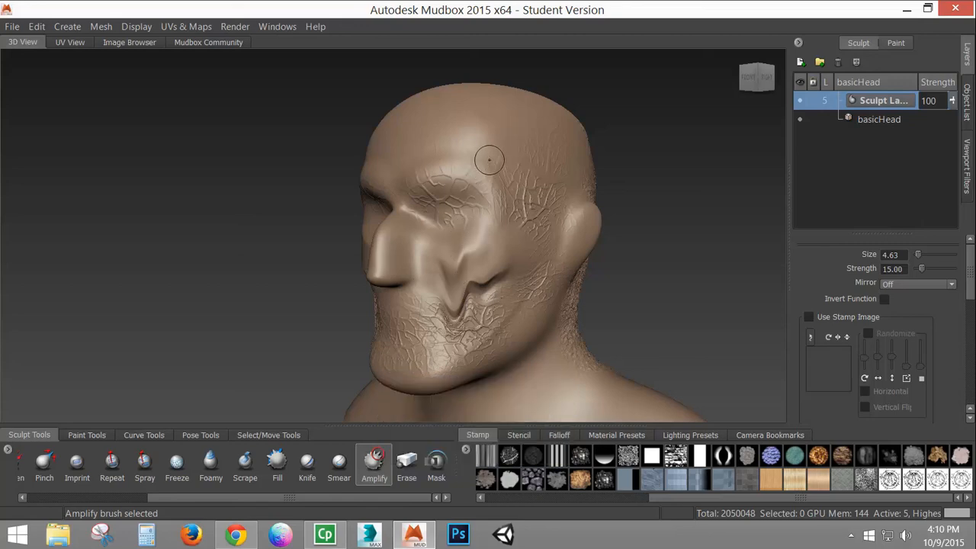
pyautogui.moveTo(483, 164)
pyautogui.mouseDown()
pyautogui.moveTo(492, 165)
pyautogui.moveTo(497, 142)
pyautogui.mouseUp()
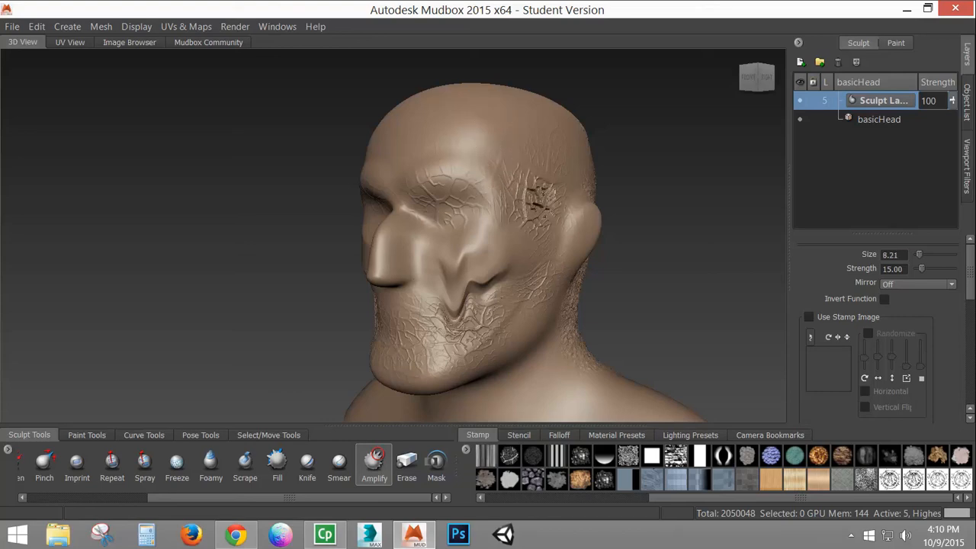
pyautogui.keyDown('alt'); pyautogui.moveTo(557, 253); pyautogui.dragTo(457, 248); pyautogui.keyUp('alt')
pyautogui.keyDown('alt'); pyautogui.moveTo(458, 247); pyautogui.dragTo(606, 209, button='right'); pyautogui.keyUp('alt')
pyautogui.keyDown('alt'); pyautogui.moveTo(605, 208); pyautogui.dragTo(629, 107, button='middle'); pyautogui.keyUp('alt')
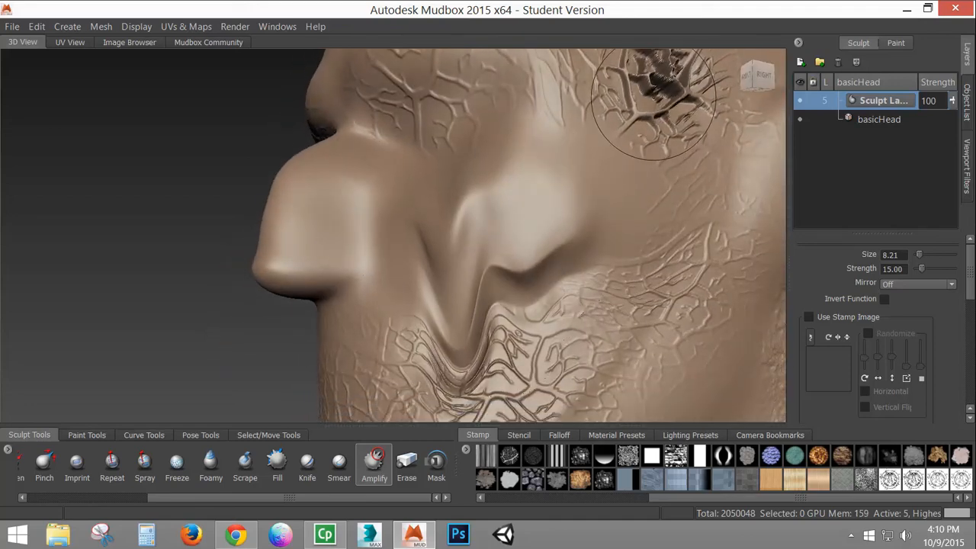
pyautogui.hotkey('ctrl', 'z')
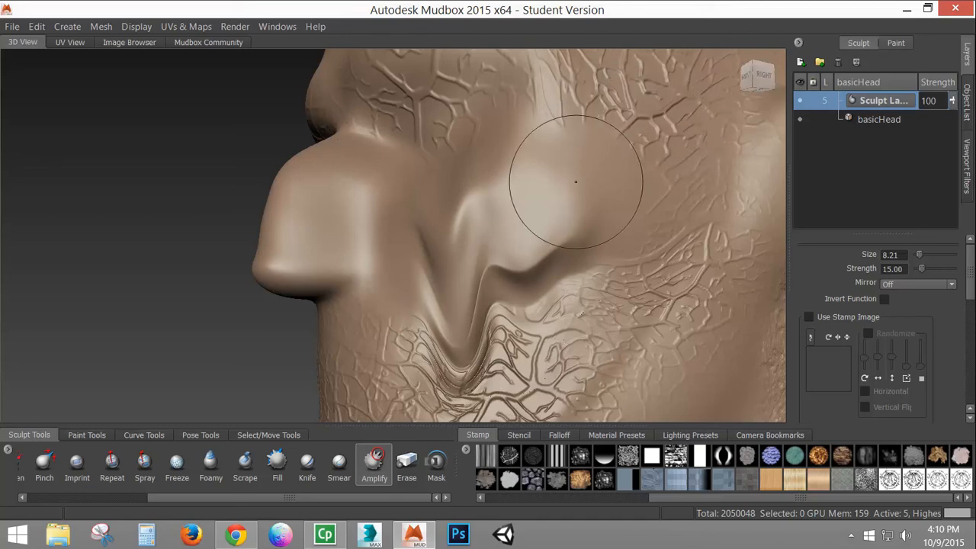
# - Try the Amplify brush on the smeared cheek folds beside the nose, view them from the front and undo it
pyautogui.moveTo(437, 223)
pyautogui.keyDown('alt'); pyautogui.mouseDown()
pyautogui.moveTo(349, 251)
pyautogui.moveTo(562, 218)
pyautogui.moveTo(584, 286)
pyautogui.moveTo(557, 225)
pyautogui.moveTo(527, 202)
pyautogui.mouseUp(); pyautogui.keyUp('alt')
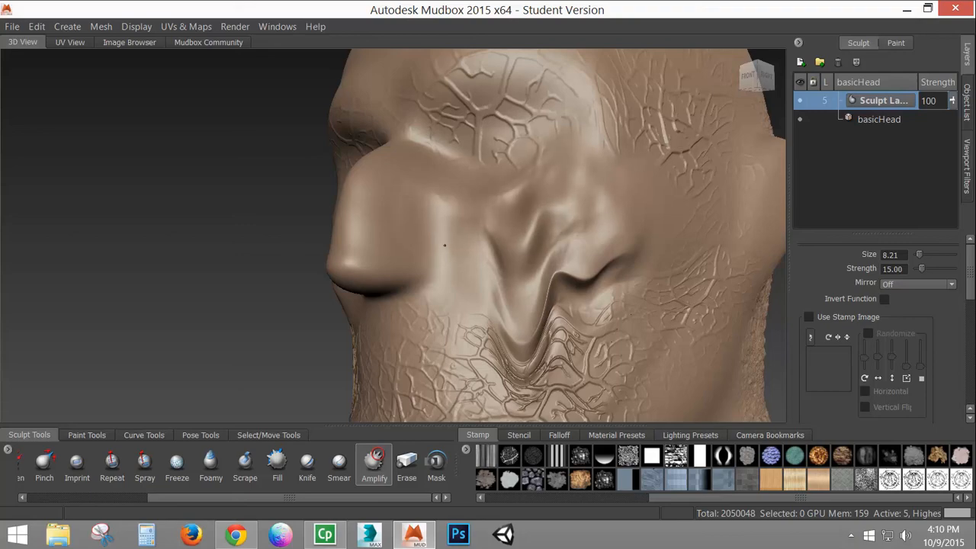
pyautogui.moveTo(445, 245)
pyautogui.mouseDown()
pyautogui.moveTo(545, 183)
pyautogui.moveTo(564, 290)
pyautogui.moveTo(602, 305)
pyautogui.moveTo(492, 319)
pyautogui.moveTo(553, 252)
pyautogui.moveTo(458, 228)
pyautogui.moveTo(705, 231)
pyautogui.moveTo(761, 255)
pyautogui.mouseUp()
pyautogui.hotkey('ctrl', 'z')
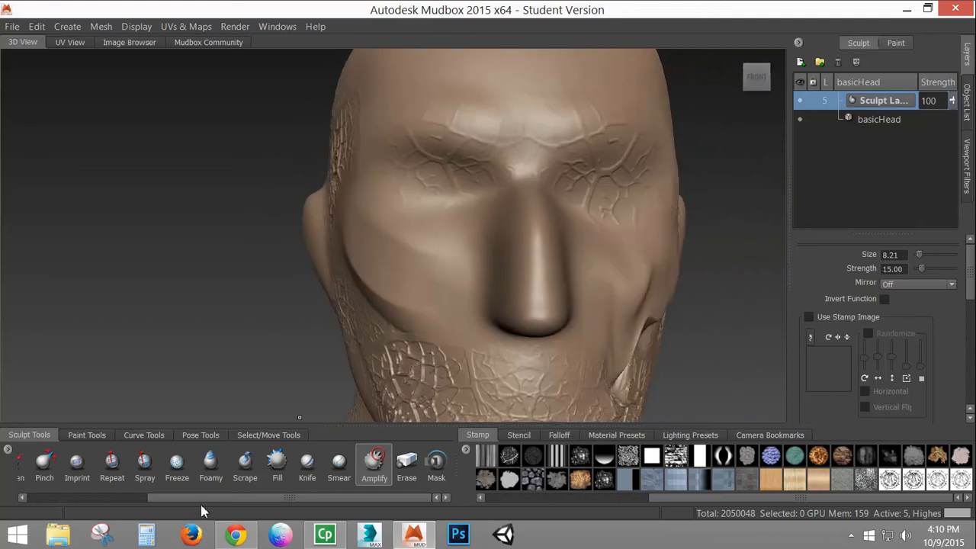
# - Switch to the Erase brush at strength 100 and erase the smeared folds on the cheek and around the eye
pyautogui.click(407, 464)
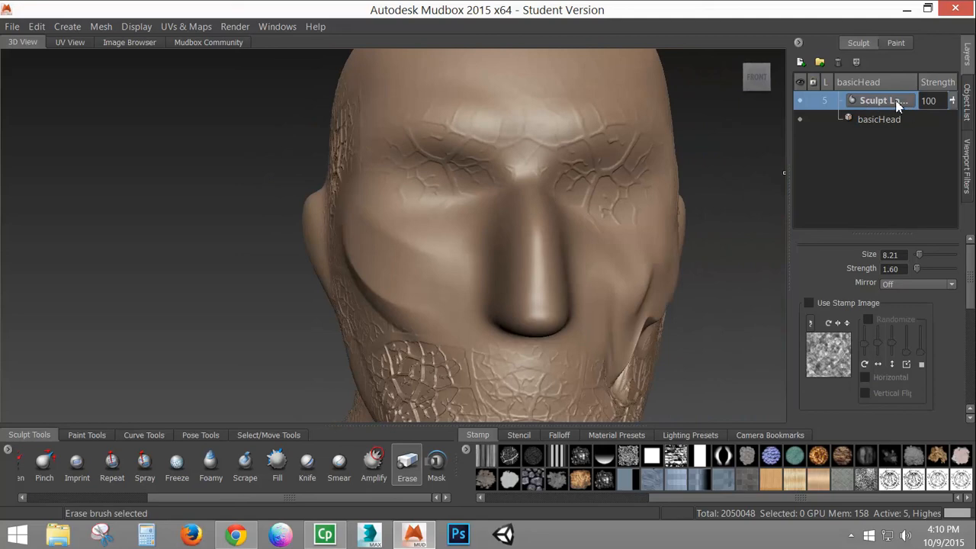
pyautogui.scroll(-5, 434, 237)
pyautogui.keyDown('alt'); pyautogui.moveTo(519, 229); pyautogui.dragTo(405, 215); pyautogui.keyUp('alt')
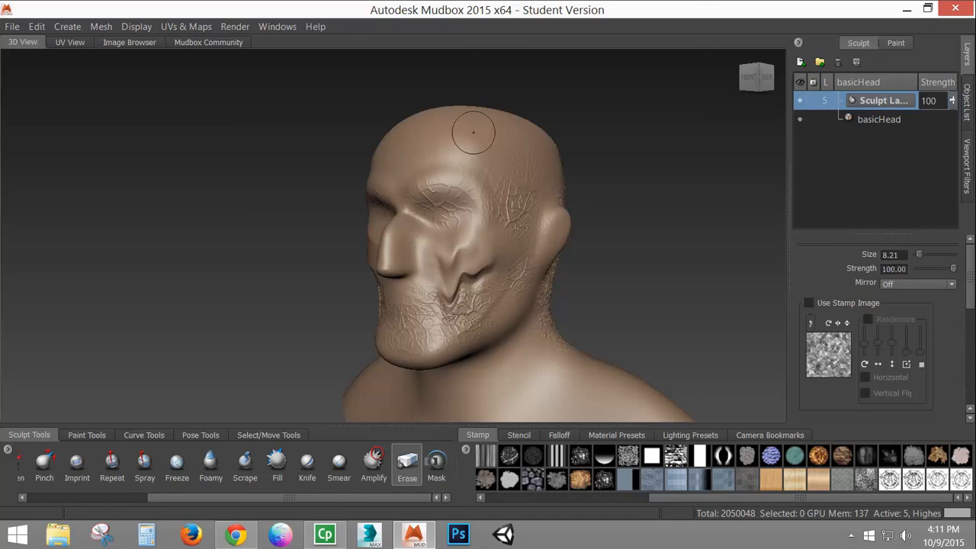
pyautogui.moveTo(479, 241)
pyautogui.mouseDown()
pyautogui.moveTo(455, 304)
pyautogui.moveTo(447, 221)
pyautogui.moveTo(453, 272)
pyautogui.mouseUp()
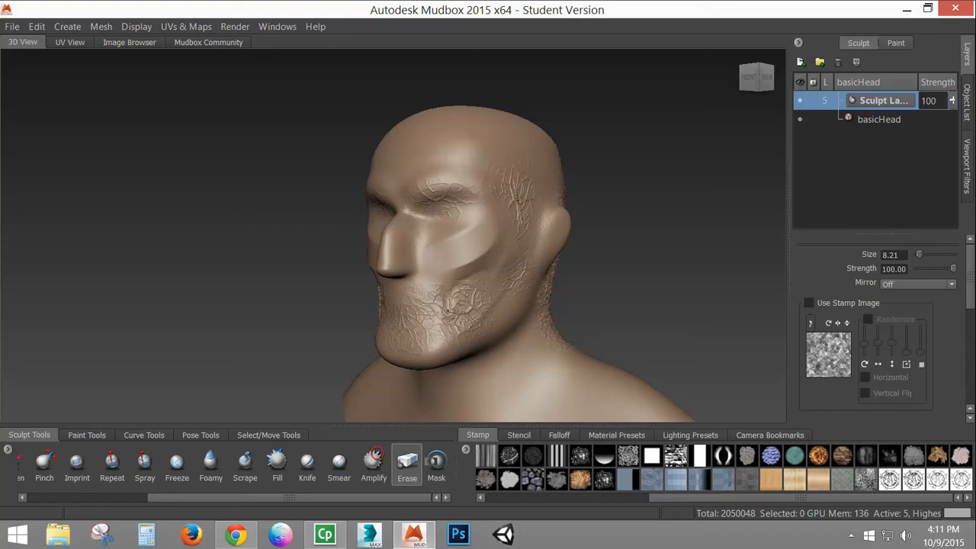
# - Hide the sculpt layer to compare the head without its sculpting from the side and front, and show it again
pyautogui.moveTo(458, 306)
pyautogui.keyDown('alt'); pyautogui.mouseDown()
pyautogui.moveTo(330, 309)
pyautogui.moveTo(462, 315)
pyautogui.mouseUp(); pyautogui.keyUp('alt')
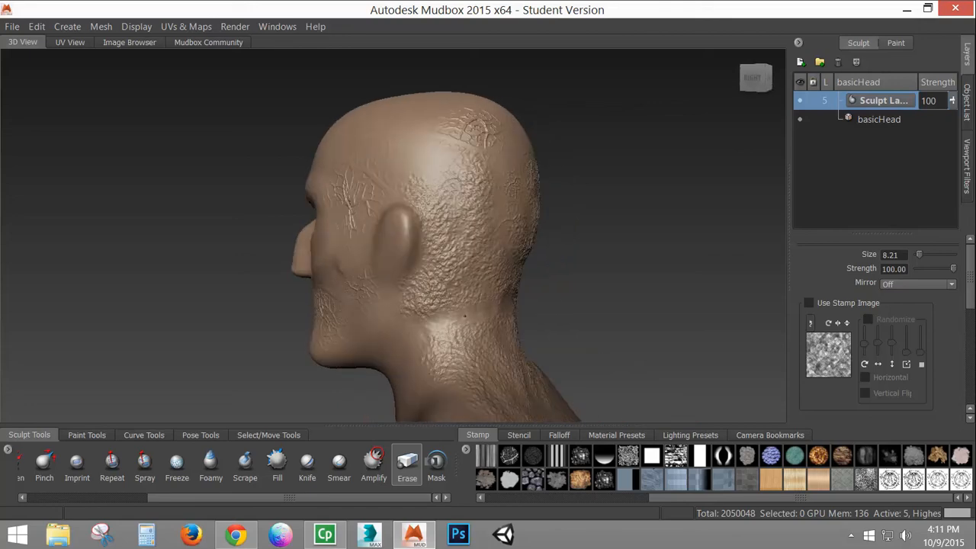
pyautogui.click(801, 101)
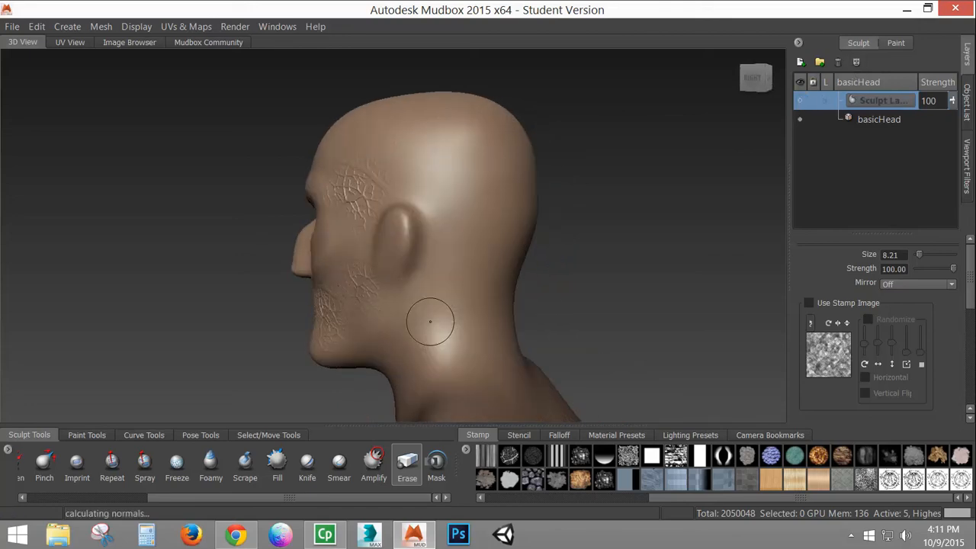
pyautogui.moveTo(473, 242)
pyautogui.keyDown('alt'); pyautogui.mouseDown()
pyautogui.moveTo(766, 242)
pyautogui.moveTo(701, 239)
pyautogui.mouseUp(); pyautogui.keyUp('alt')
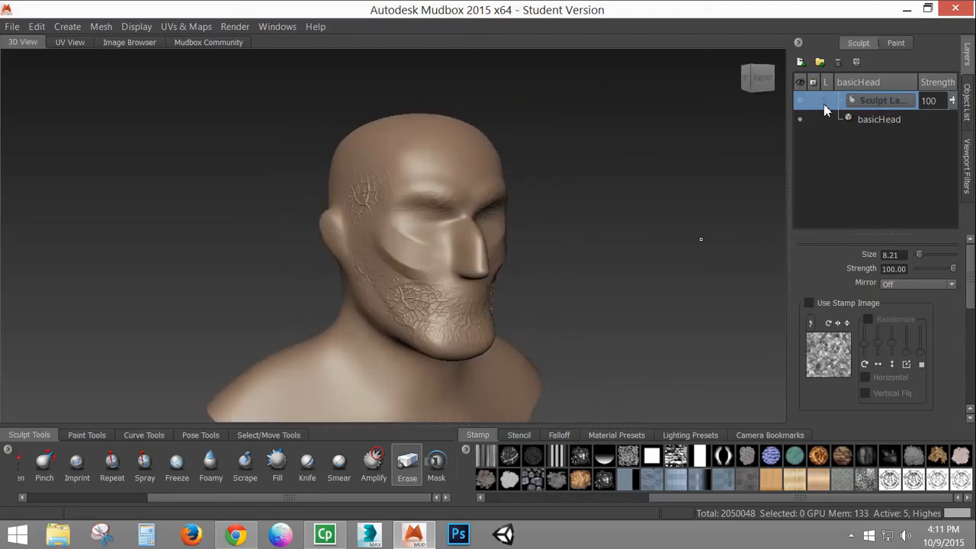
pyautogui.click(801, 102)
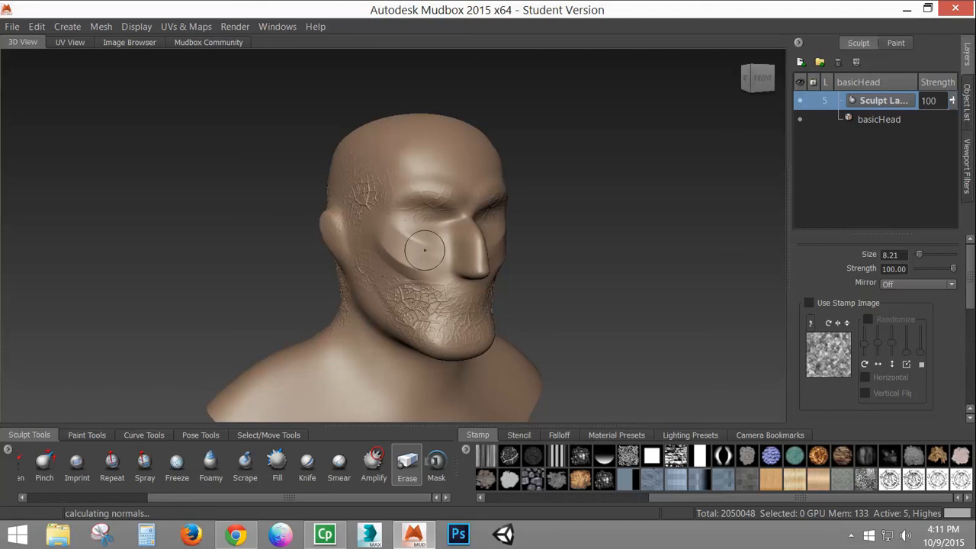
# - Erase part of the sculpt layer's rough texture across the back of the head and behind the ear
pyautogui.keyDown('alt'); pyautogui.moveTo(419, 248); pyautogui.dragTo(103, 247); pyautogui.keyUp('alt')
pyautogui.keyDown('alt'); pyautogui.moveTo(303, 295); pyautogui.dragTo(183, 296); pyautogui.keyUp('alt')
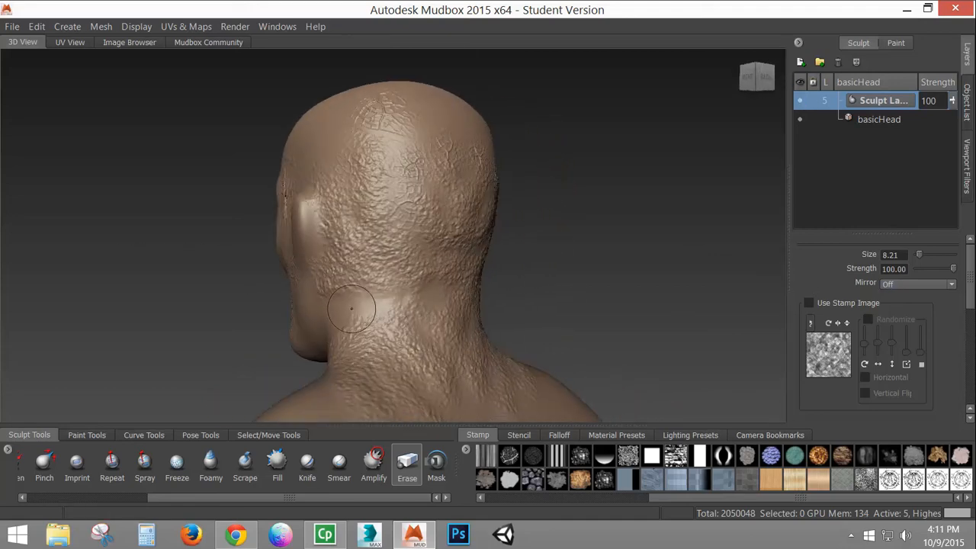
pyautogui.moveTo(363, 299)
pyautogui.mouseDown()
pyautogui.moveTo(430, 287)
pyautogui.moveTo(359, 286)
pyautogui.moveTo(466, 193)
pyautogui.mouseUp()
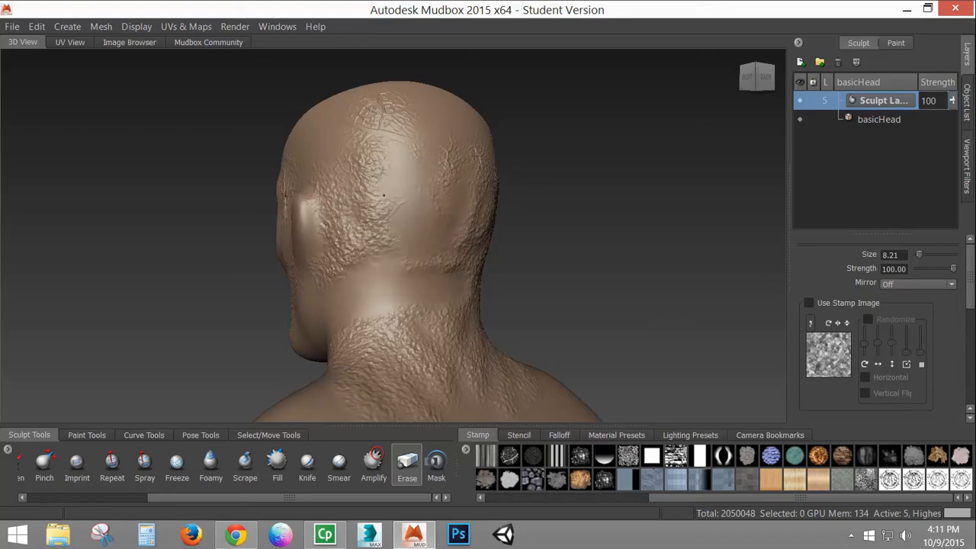
pyautogui.moveTo(384, 195)
pyautogui.mouseDown()
pyautogui.moveTo(337, 251)
pyautogui.moveTo(328, 221)
pyautogui.mouseUp()
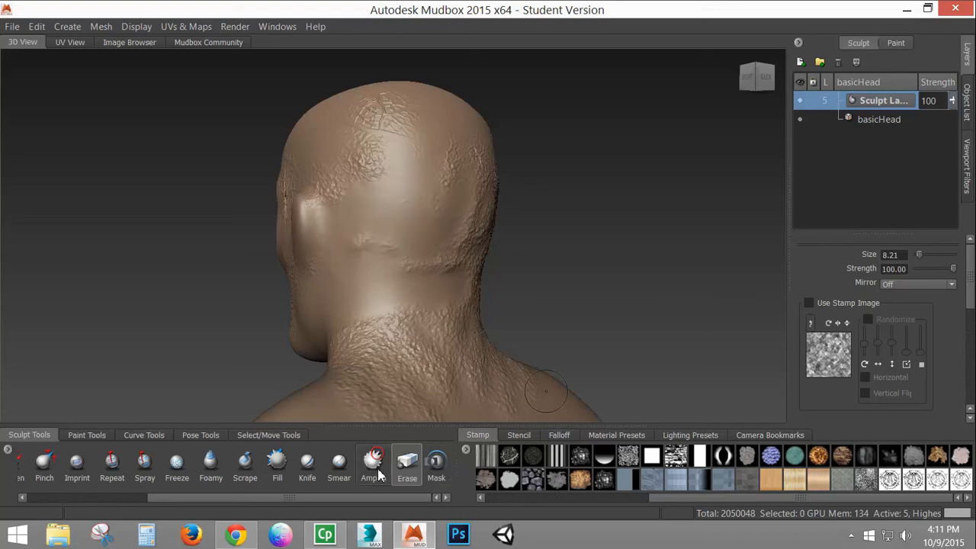
# - Start a new scene with the unsculpted basic head
pyautogui.click(11, 27)
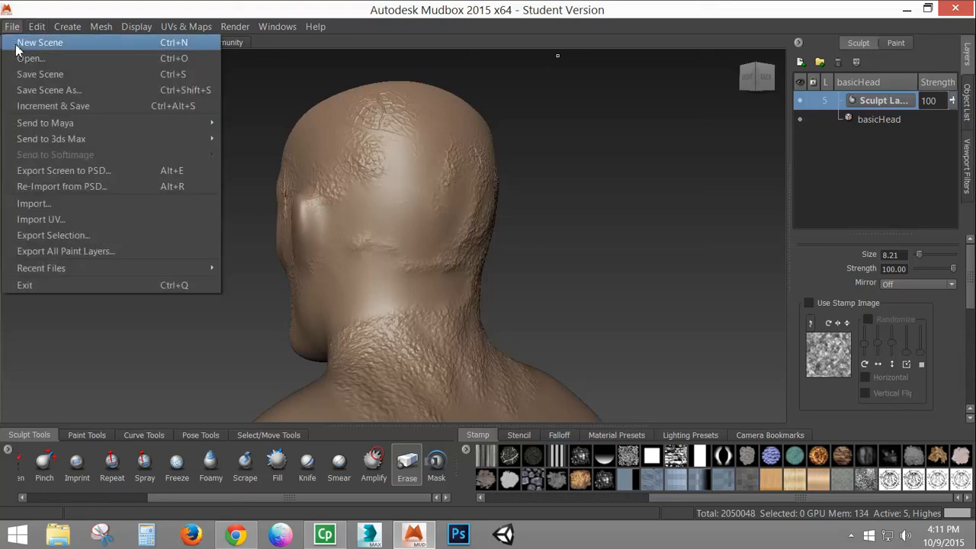
pyautogui.click(23, 40)
pyautogui.click(480, 282)
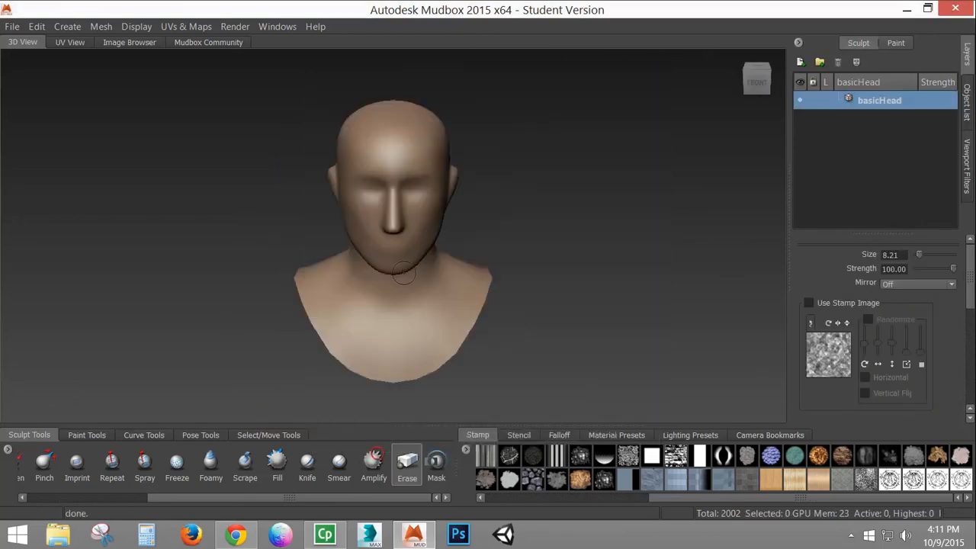
# - Subdivide the basic head mesh five times to add higher resolution levels
pyautogui.hotkey('shift', 'd')
pyautogui.hotkey('shift', 'd')
pyautogui.hotkey('shift', 'd')
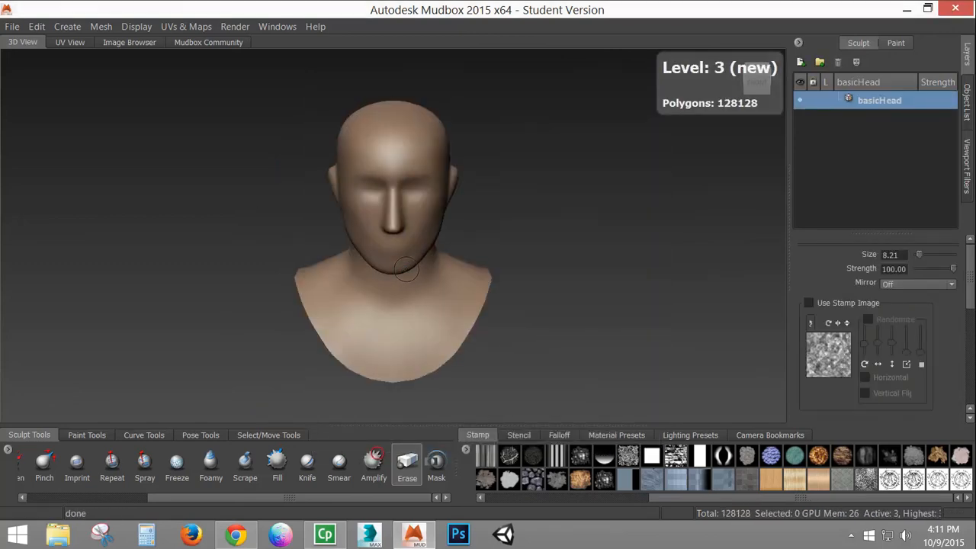
pyautogui.hotkey('shift', 'd')
pyautogui.hotkey('shift', 'd')
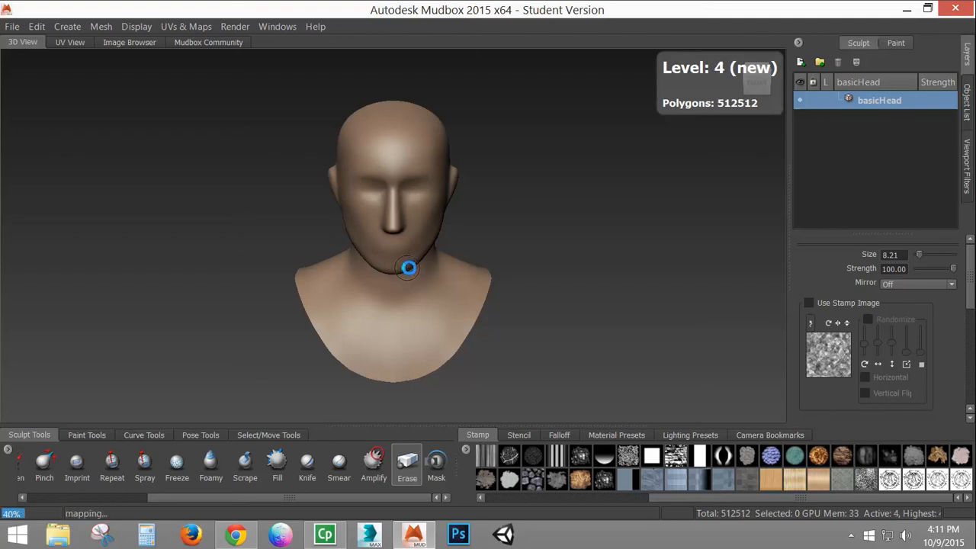
# - Set up the Sculpt brush with the vertical stripe stamp at size 9.76 and show the falloff presets
pyautogui.keyDown('alt'); pyautogui.moveTo(462, 264); pyautogui.dragTo(371, 196); pyautogui.keyUp('alt')
pyautogui.keyDown('alt'); pyautogui.moveTo(371, 196); pyautogui.dragTo(407, 249, button='right'); pyautogui.keyUp('alt')
pyautogui.keyDown('alt'); pyautogui.moveTo(408, 249); pyautogui.dragTo(410, 266, button='middle'); pyautogui.keyUp('alt')
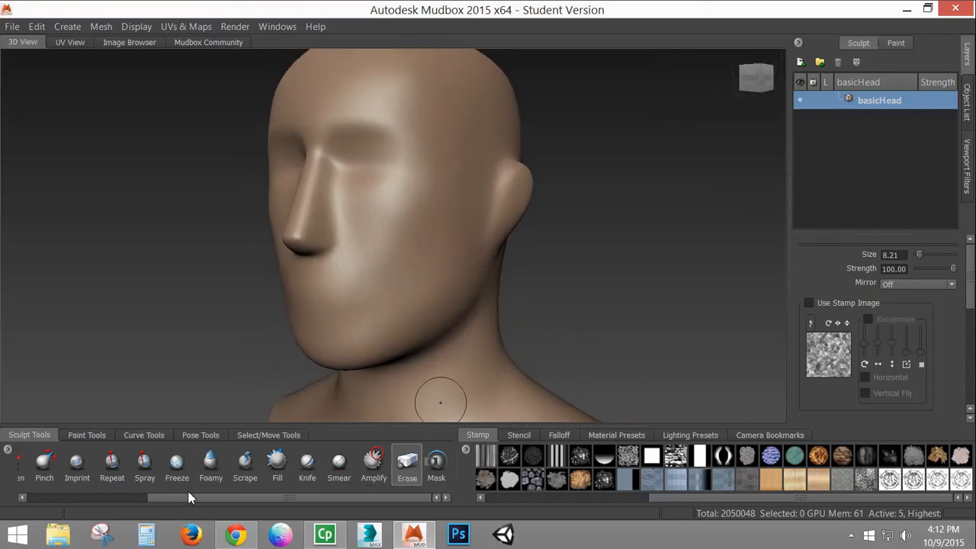
pyautogui.moveTo(189, 497); pyautogui.dragTo(69, 497)
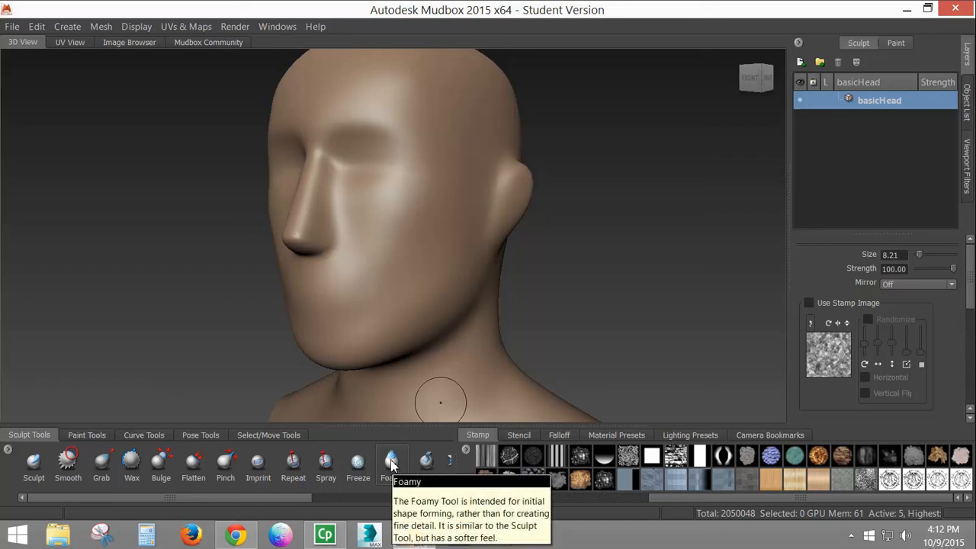
pyautogui.click(34, 467)
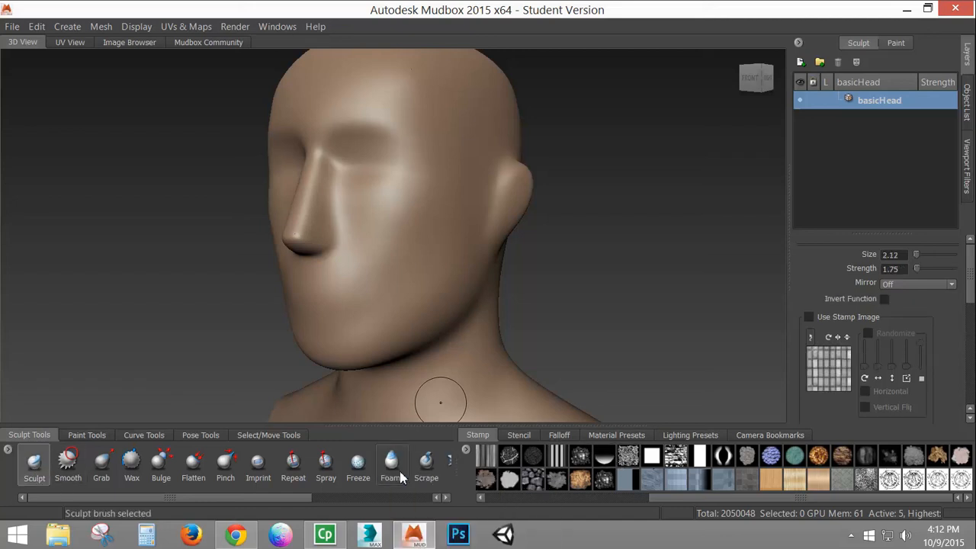
pyautogui.click(559, 458)
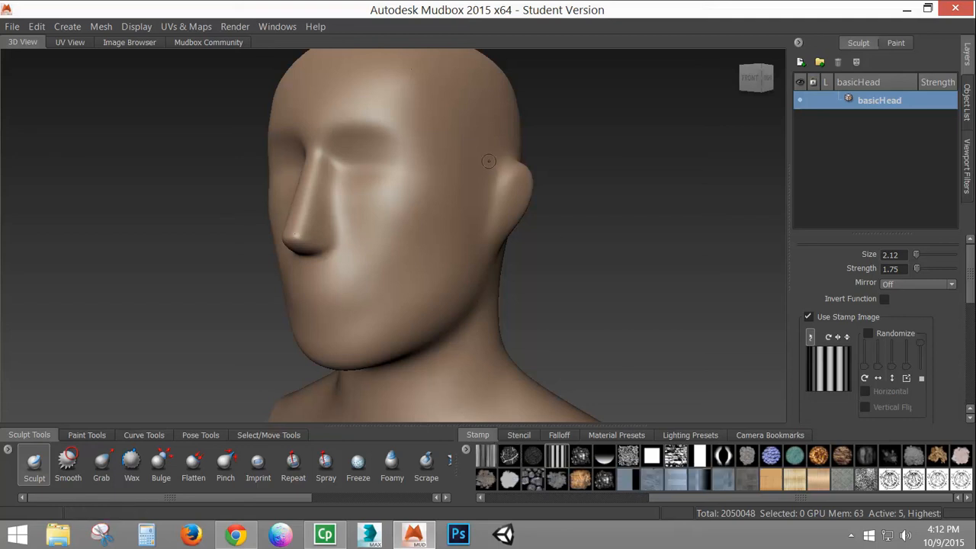
pyautogui.moveTo(488, 164)
pyautogui.keyDown('alt'); pyautogui.mouseDown()
pyautogui.moveTo(443, 173)
pyautogui.moveTo(415, 154)
pyautogui.moveTo(445, 124)
pyautogui.moveTo(407, 217)
pyautogui.mouseUp(); pyautogui.keyUp('alt')
pyautogui.hotkey('ctrl', 'z')
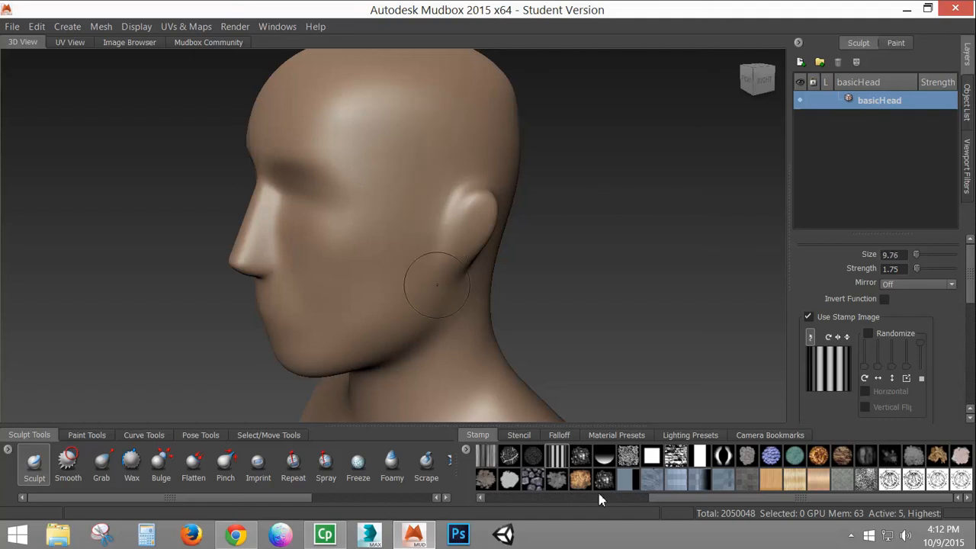
pyautogui.click(560, 436)
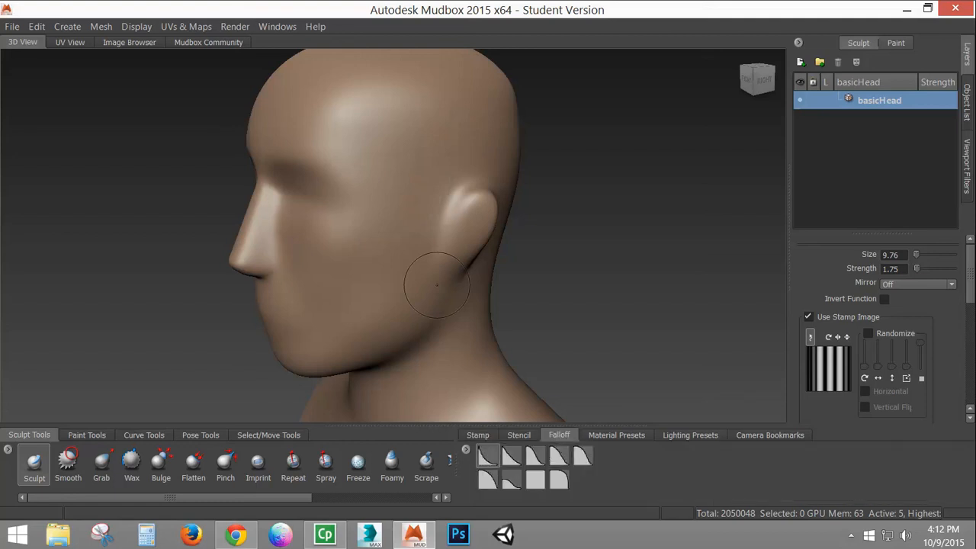
# - Sculpt striped, hair-like grooves on the side of the head above the ear with the Sculpt brush at size 7.12
pyautogui.keyDown('alt'); pyautogui.moveTo(481, 142); pyautogui.dragTo(422, 148); pyautogui.keyUp('alt')
pyautogui.keyDown('alt'); pyautogui.moveTo(419, 146); pyautogui.dragTo(438, 157, button='middle'); pyautogui.keyUp('alt')
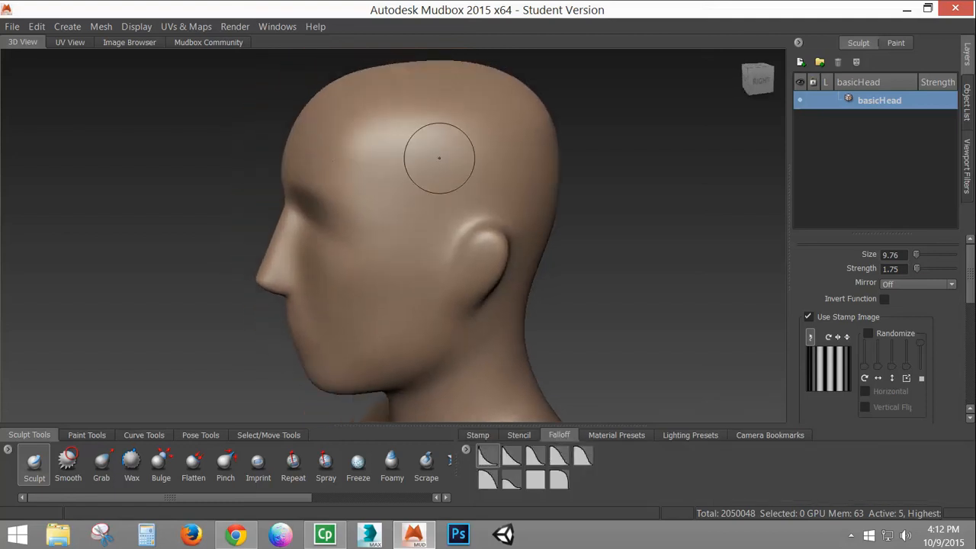
pyautogui.keyDown('alt'); pyautogui.moveTo(439, 157); pyautogui.dragTo(448, 186, button='right'); pyautogui.keyUp('alt')
pyautogui.moveTo(453, 204)
pyautogui.mouseDown()
pyautogui.moveTo(461, 186)
pyautogui.moveTo(471, 200)
pyautogui.moveTo(456, 234)
pyautogui.mouseUp()
pyautogui.moveTo(448, 162)
pyautogui.mouseDown()
pyautogui.moveTo(432, 207)
pyautogui.moveTo(434, 186)
pyautogui.moveTo(440, 201)
pyautogui.mouseUp()
pyautogui.moveTo(434, 136); pyautogui.dragTo(456, 207)
pyautogui.moveTo(466, 150); pyautogui.dragTo(478, 191)
pyautogui.moveTo(409, 132); pyautogui.dragTo(402, 191)
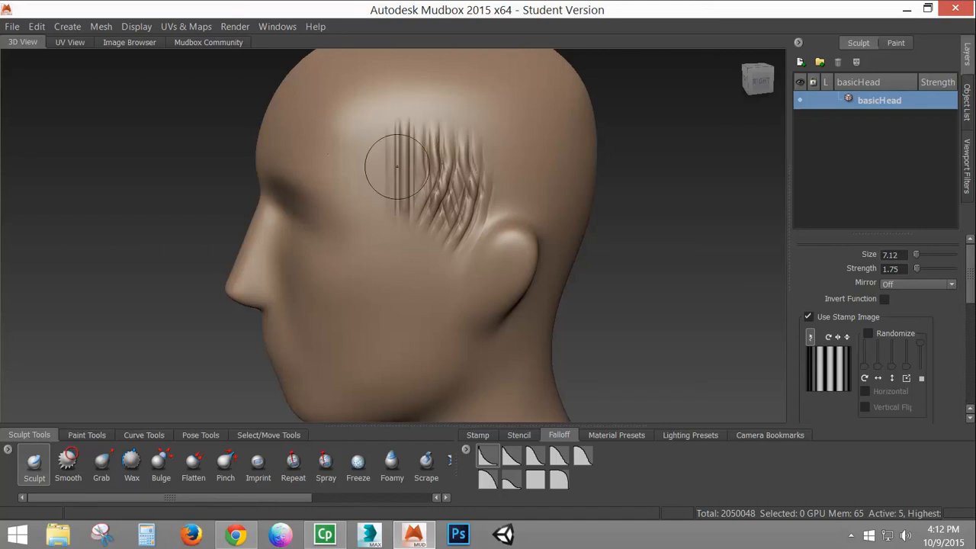
pyautogui.moveTo(387, 116)
pyautogui.mouseDown()
pyautogui.moveTo(394, 197)
pyautogui.moveTo(383, 209)
pyautogui.mouseUp()
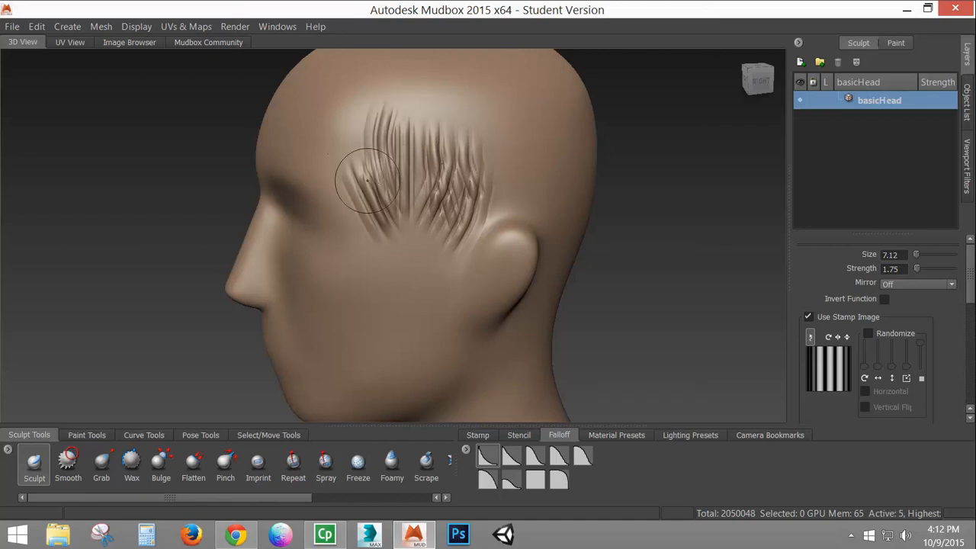
pyautogui.keyDown('alt'); pyautogui.moveTo(486, 221); pyautogui.dragTo(397, 187); pyautogui.keyUp('alt')
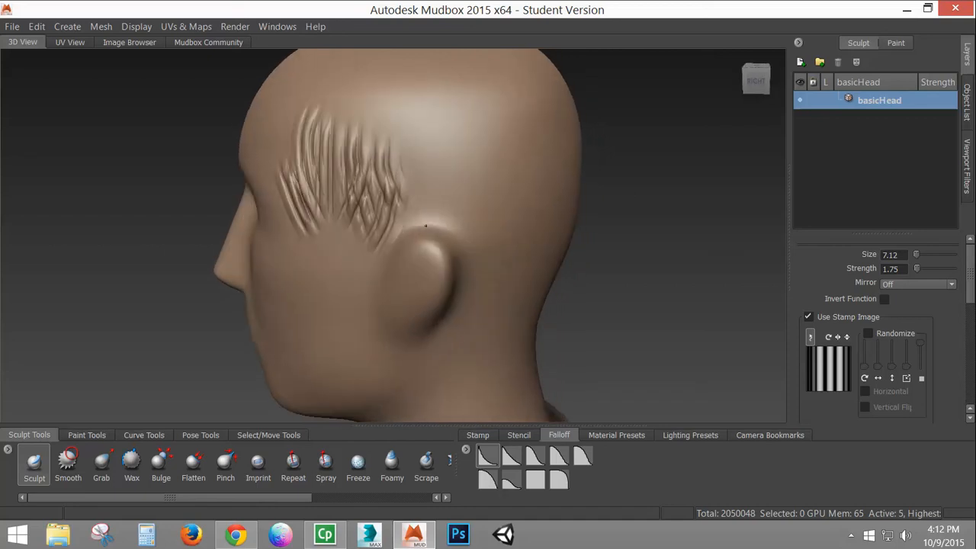
pyautogui.moveTo(398, 136); pyautogui.dragTo(414, 177)
pyautogui.moveTo(417, 164)
pyautogui.mouseDown()
pyautogui.moveTo(428, 191)
pyautogui.moveTo(419, 223)
pyautogui.mouseUp()
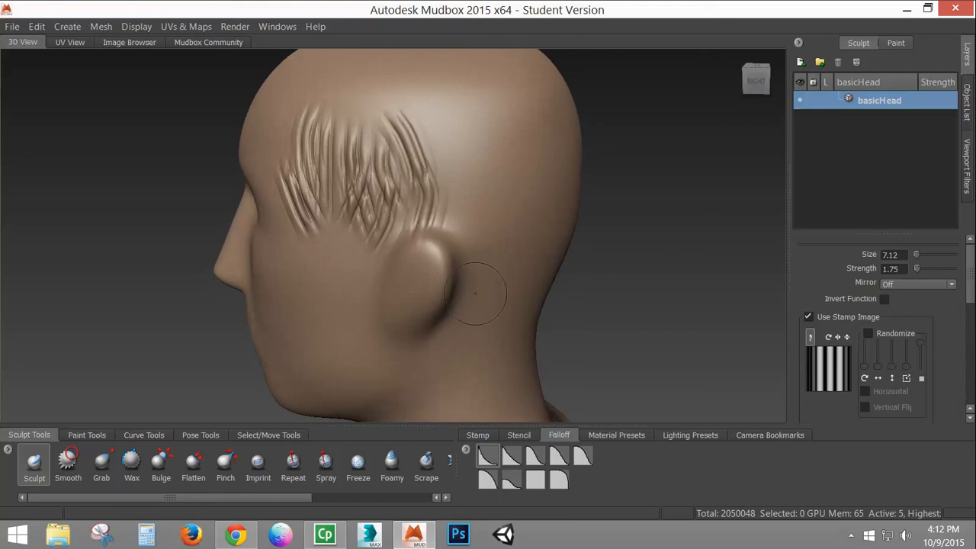
# - Undo all the striped strokes on the side of the head above the ear
pyautogui.keyDown('alt'); pyautogui.moveTo(479, 292); pyautogui.dragTo(404, 283); pyautogui.keyUp('alt')
pyautogui.hotkey('ctrl', 'z')
pyautogui.hotkey('ctrl', 'z')
pyautogui.hotkey('ctrl', 'z')
pyautogui.hotkey('ctrl', 'z')
pyautogui.hotkey('ctrl', 'z')
pyautogui.hotkey('ctrl', 'z')
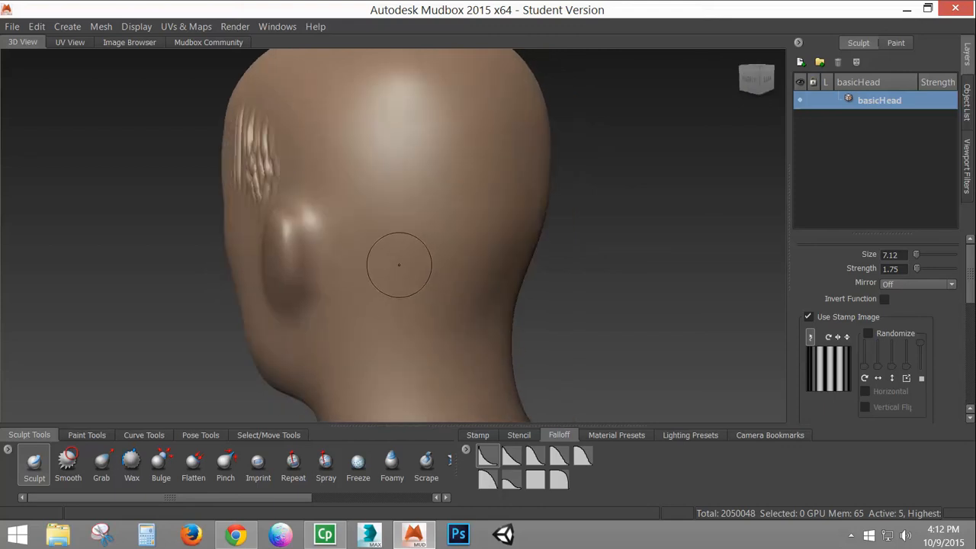
pyautogui.hotkey('ctrl', 'z')
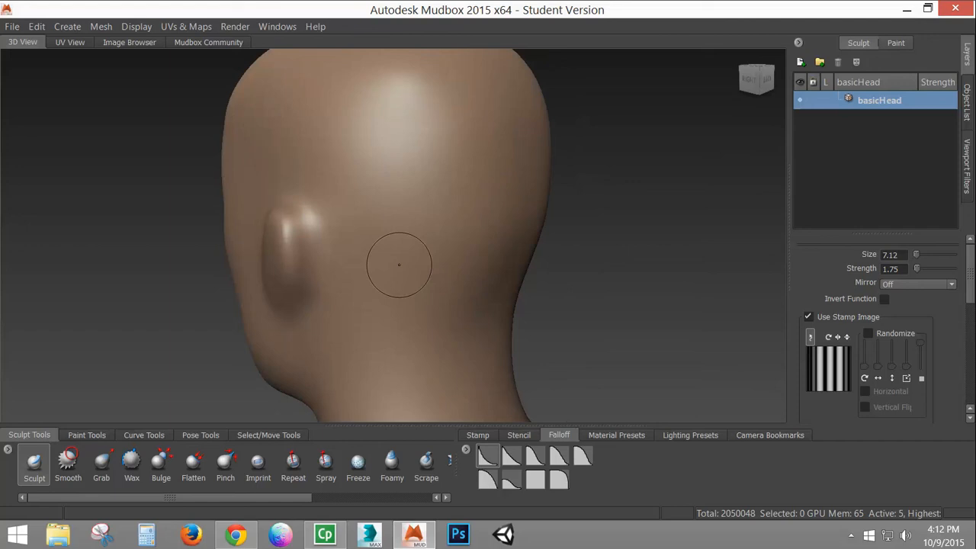
# - Sculpt softer striped grooves across the back of the head behind the ear, lowering the Sculpt brush strength to 0.55
pyautogui.keyDown('alt'); pyautogui.moveTo(398, 264); pyautogui.dragTo(366, 344); pyautogui.keyUp('alt')
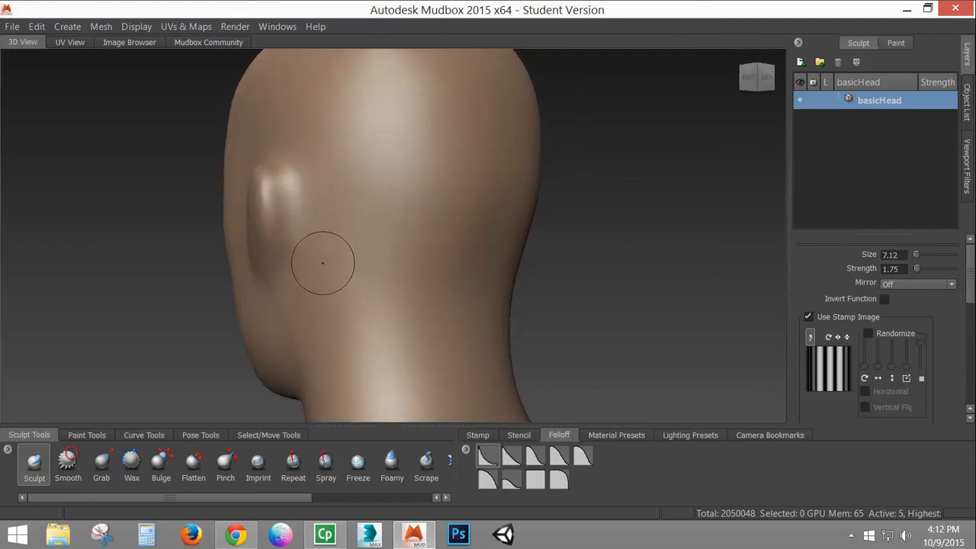
pyautogui.moveTo(322, 262)
pyautogui.mouseDown()
pyautogui.moveTo(315, 227)
pyautogui.moveTo(366, 317)
pyautogui.mouseUp()
pyautogui.moveTo(332, 229); pyautogui.dragTo(377, 308)
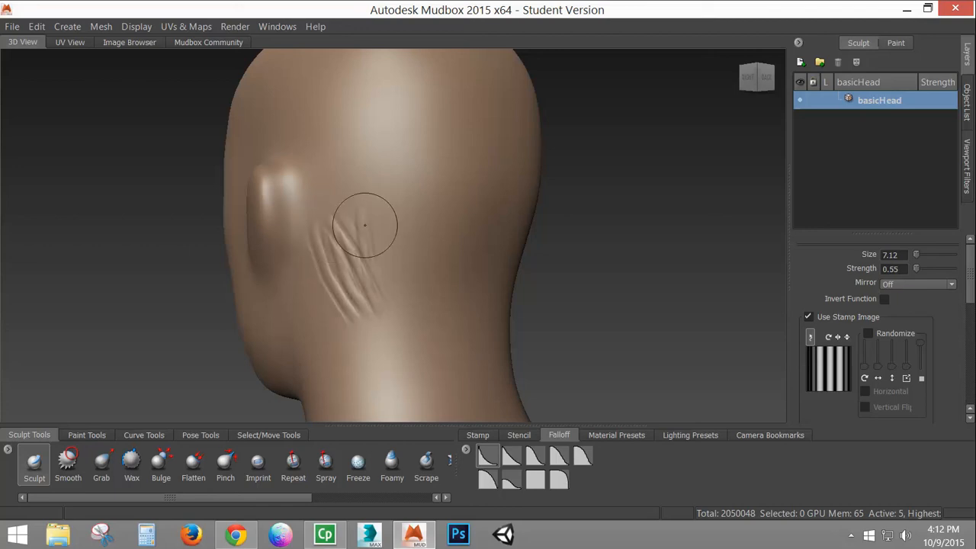
pyautogui.moveTo(366, 227)
pyautogui.mouseDown()
pyautogui.moveTo(393, 316)
pyautogui.moveTo(384, 292)
pyautogui.mouseUp()
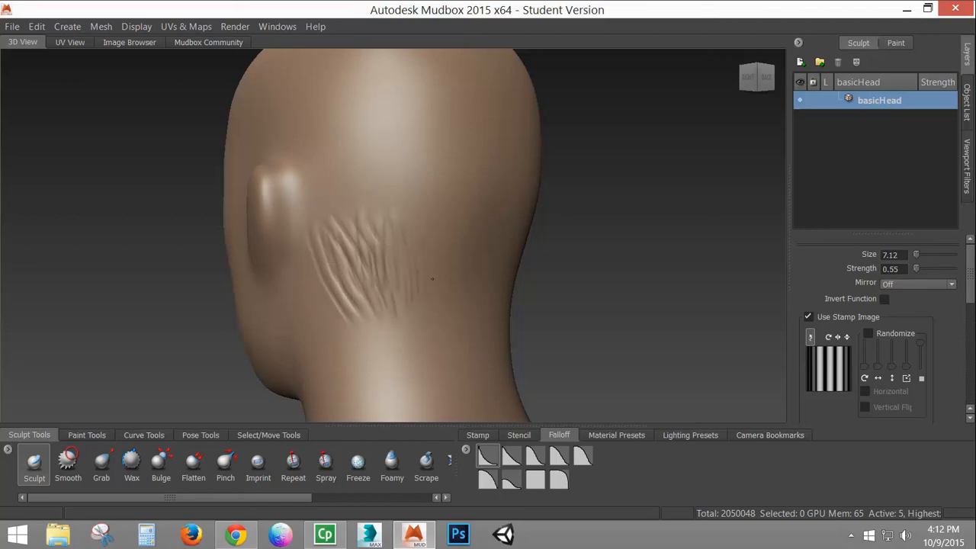
pyautogui.moveTo(449, 251); pyautogui.dragTo(466, 331)
pyautogui.moveTo(424, 190); pyautogui.dragTo(424, 245)
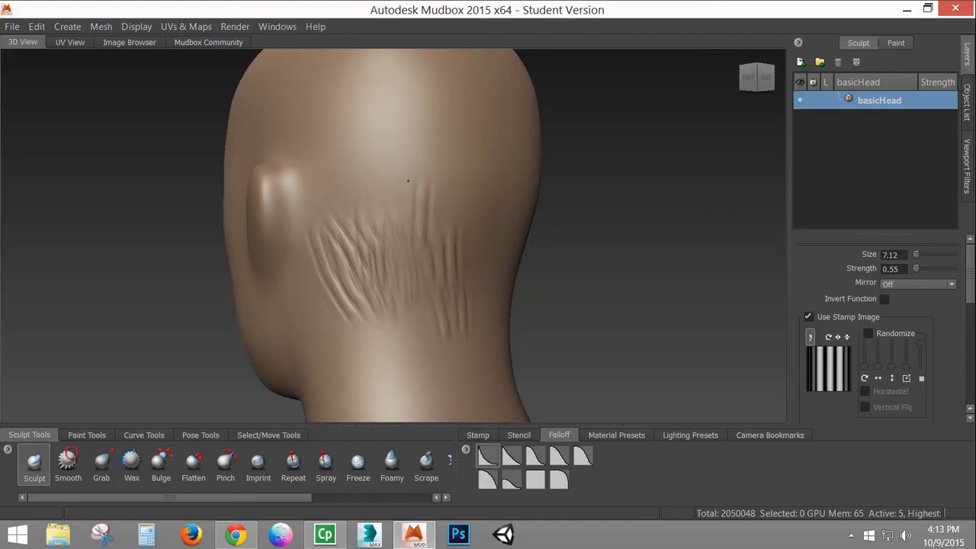
pyautogui.moveTo(340, 162)
pyautogui.mouseDown()
pyautogui.moveTo(382, 252)
pyautogui.moveTo(328, 240)
pyautogui.moveTo(355, 261)
pyautogui.mouseUp()
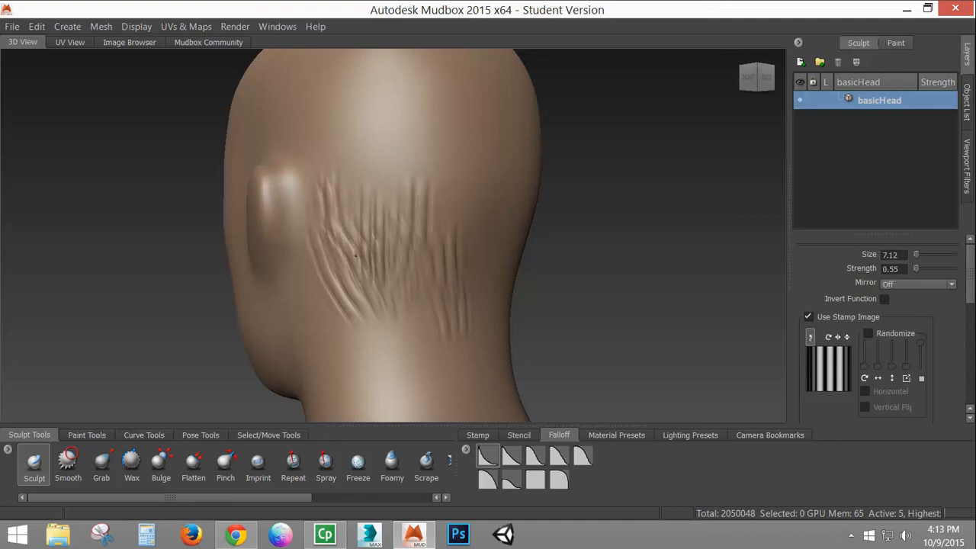
pyautogui.moveTo(353, 122); pyautogui.dragTo(373, 221)
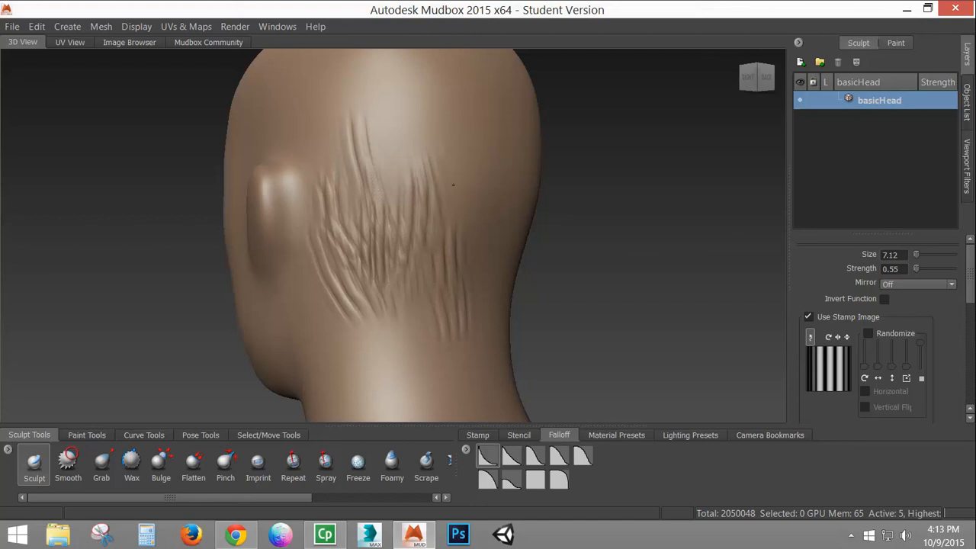
pyautogui.moveTo(404, 104); pyautogui.dragTo(392, 213)
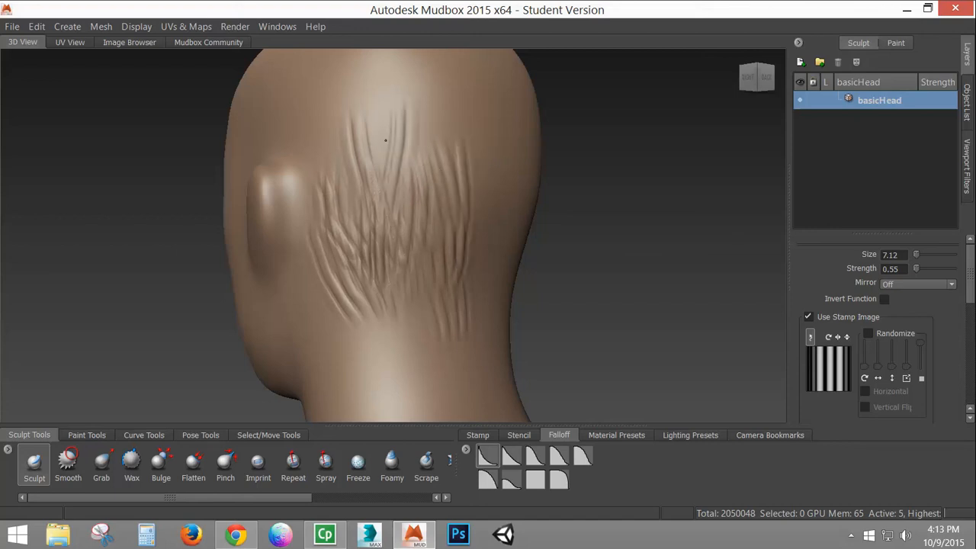
pyautogui.moveTo(389, 126); pyautogui.dragTo(381, 183)
# - Undo all the striped Sculpt strokes on the back of the head
pyautogui.hotkey('ctrl', 'z')
pyautogui.hotkey('ctrl', 'z')
pyautogui.hotkey('ctrl', 'z')
pyautogui.hotkey('ctrl', 'z')
pyautogui.hotkey('ctrl', 'z')
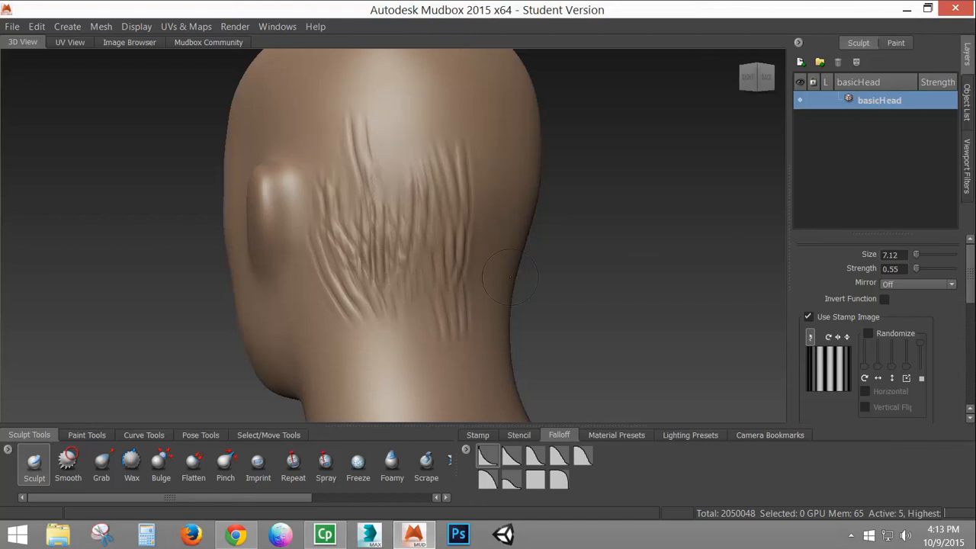
pyautogui.hotkey('ctrl', 'z')
pyautogui.hotkey('ctrl', 'z')
pyautogui.hotkey('ctrl', 'z')
pyautogui.hotkey('ctrl', 'z')
pyautogui.hotkey('ctrl', 'z')
pyautogui.hotkey('ctrl', 'z')
pyautogui.hotkey('ctrl', 'z')
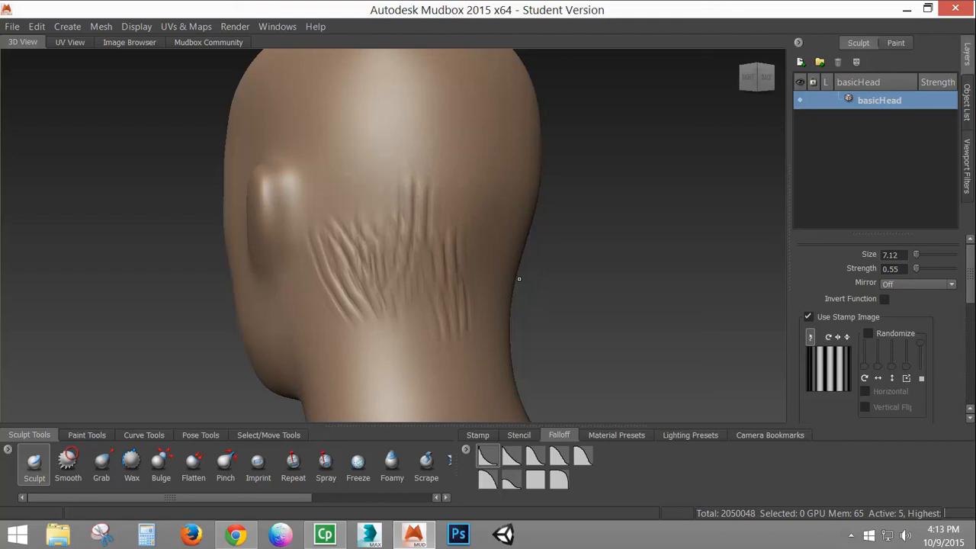
pyautogui.hotkey('ctrl', 'z')
pyautogui.hotkey('ctrl', 'z')
pyautogui.hotkey('ctrl', 'z')
pyautogui.hotkey('ctrl', 'z')
pyautogui.hotkey('ctrl', 'z')
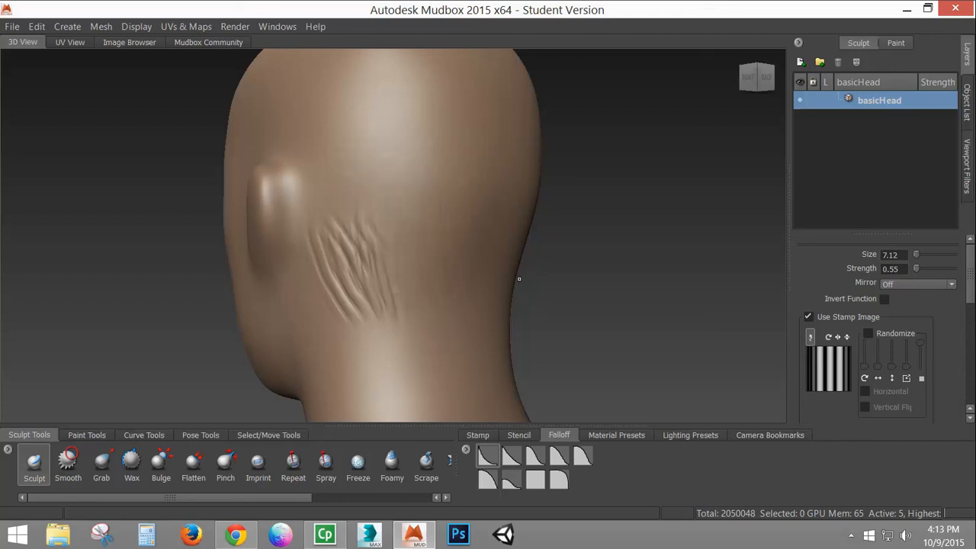
pyautogui.hotkey('ctrl', 'z')
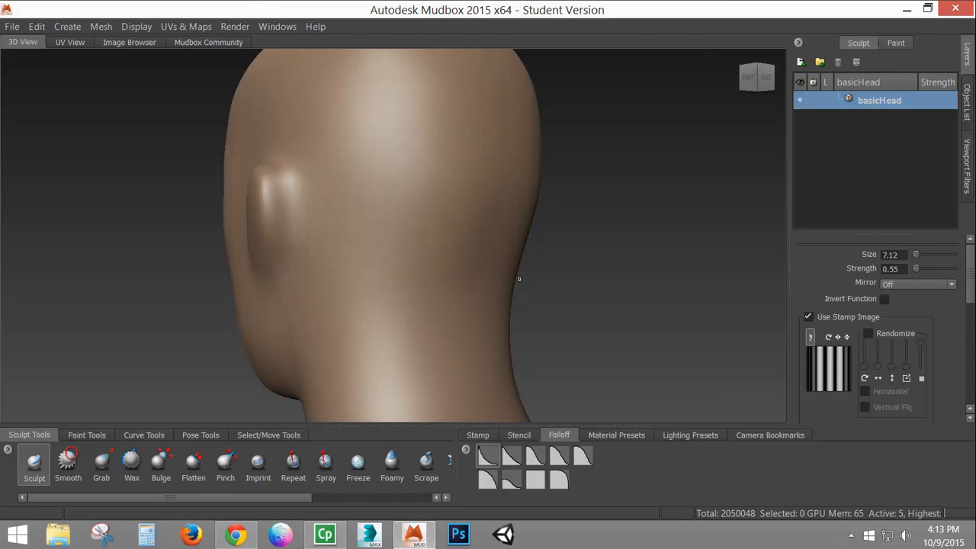
# - Set up the Wax brush with the vertical stripe stamp, size 6.31 and the steepest falloff curve, undoing the test stroke
pyautogui.click(132, 461)
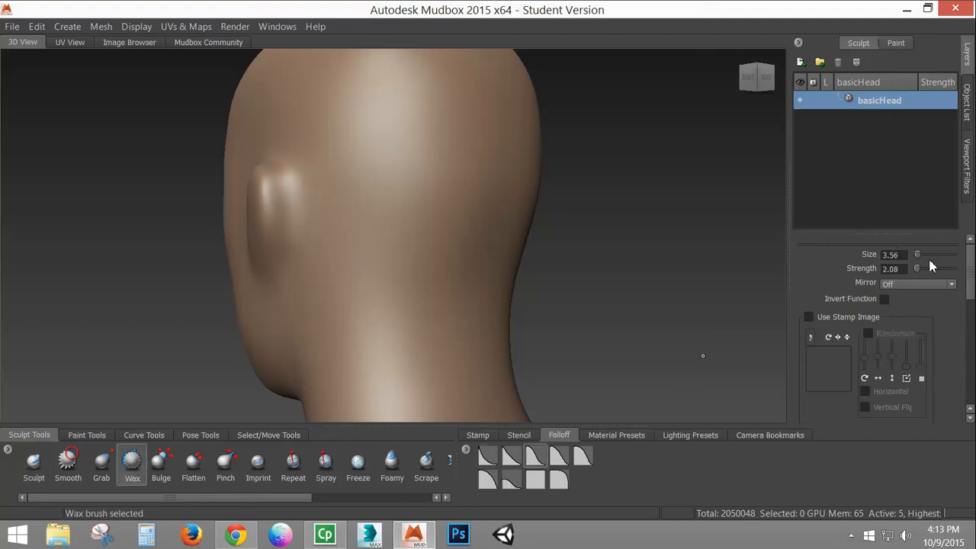
pyautogui.click(478, 436)
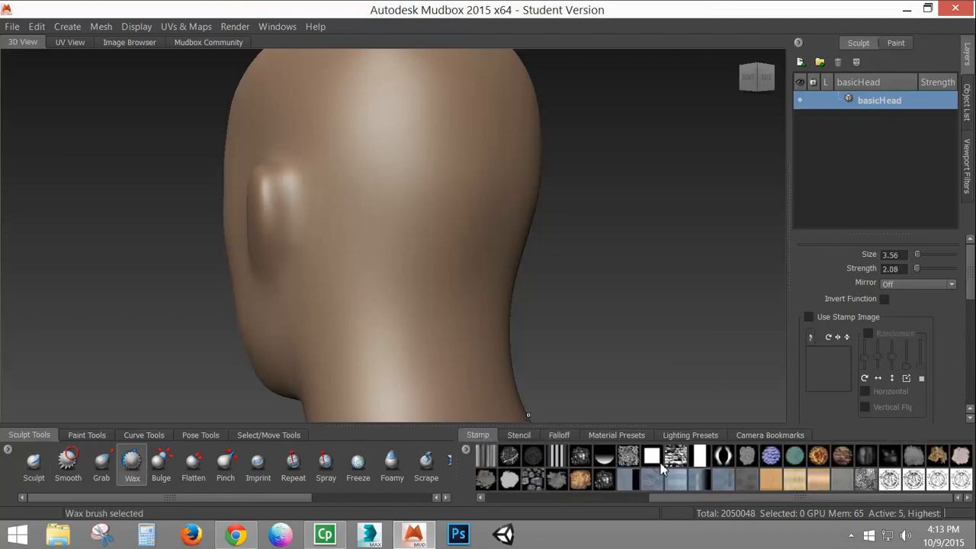
pyautogui.click(557, 456)
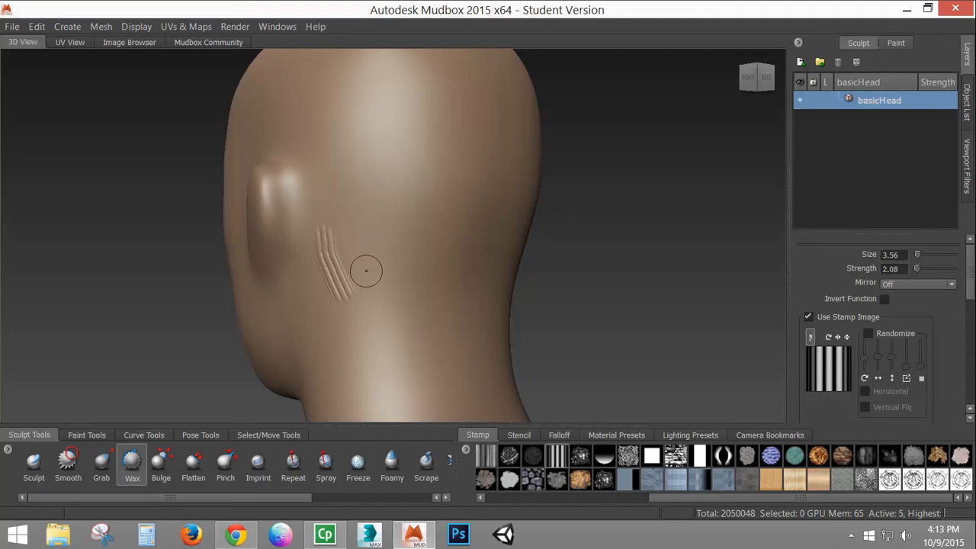
pyautogui.hotkey('ctrl', 'z')
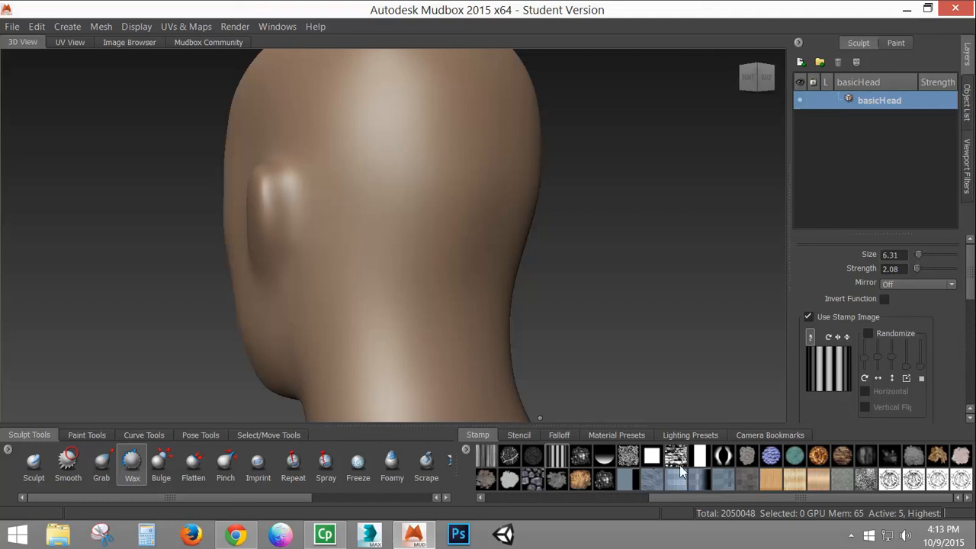
pyautogui.click(561, 436)
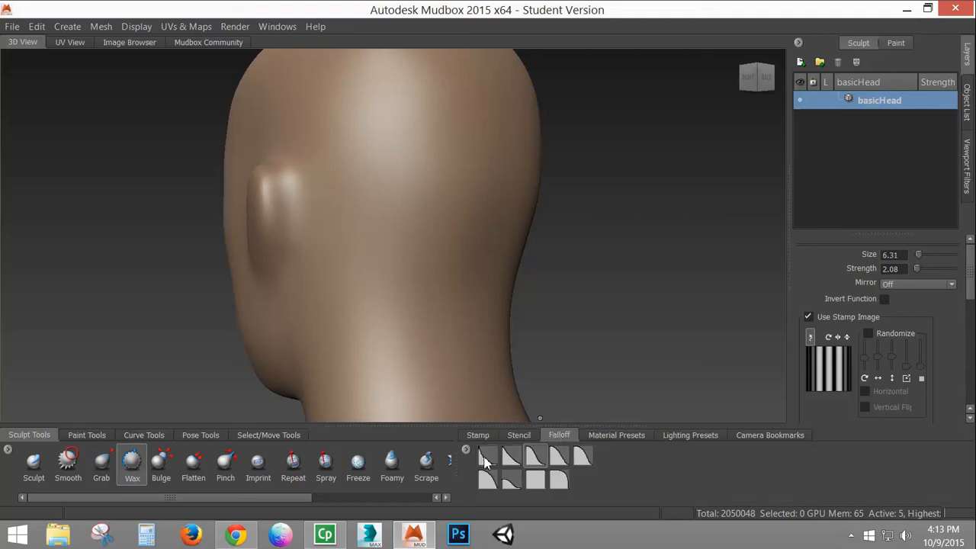
pyautogui.click(487, 457)
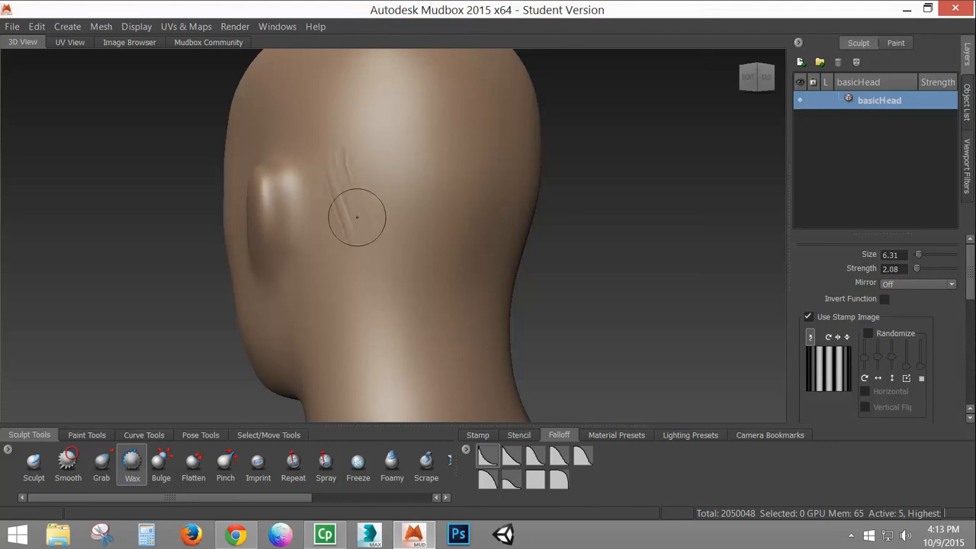
# - Build up dense striped hair strands across the back of the head behind the ear, raising the Wax brush strength to 5.93
pyautogui.moveTo(357, 217); pyautogui.dragTo(321, 199)
pyautogui.moveTo(364, 276); pyautogui.dragTo(362, 258)
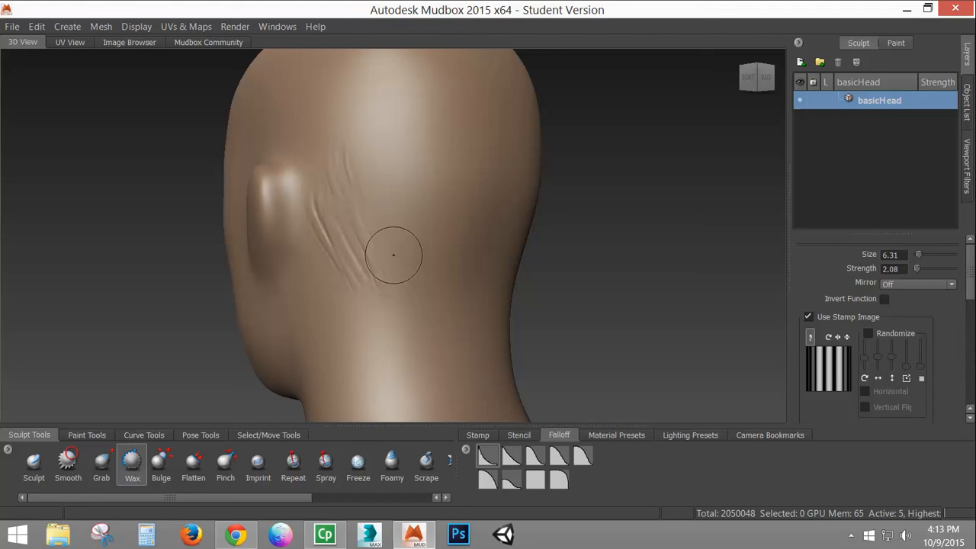
pyautogui.moveTo(393, 254); pyautogui.dragTo(386, 250)
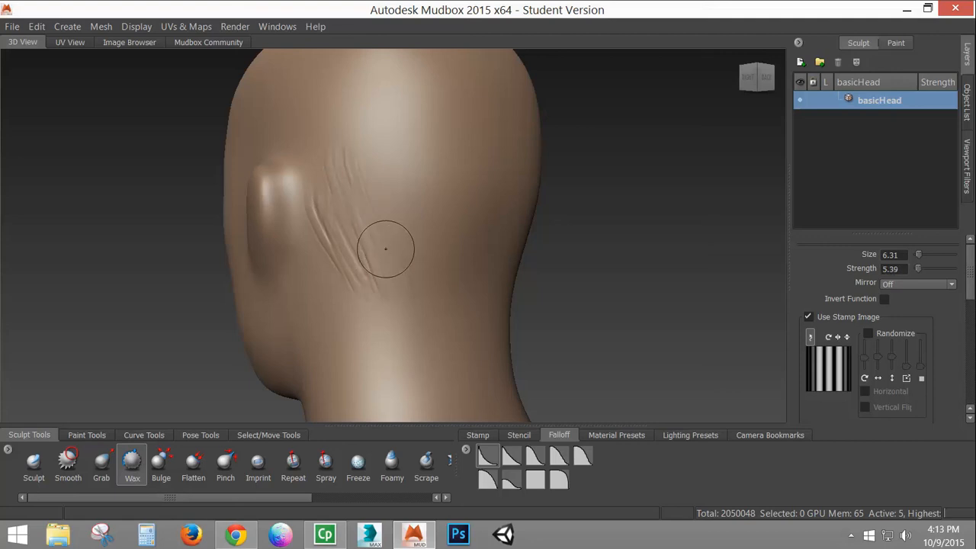
pyautogui.moveTo(331, 186); pyautogui.dragTo(373, 282)
pyautogui.moveTo(368, 185)
pyautogui.mouseDown()
pyautogui.moveTo(392, 193)
pyautogui.moveTo(434, 247)
pyautogui.moveTo(424, 250)
pyautogui.moveTo(438, 221)
pyautogui.moveTo(482, 333)
pyautogui.moveTo(447, 196)
pyautogui.moveTo(432, 203)
pyautogui.moveTo(415, 178)
pyautogui.moveTo(384, 201)
pyautogui.moveTo(353, 146)
pyautogui.moveTo(325, 150)
pyautogui.moveTo(324, 213)
pyautogui.moveTo(358, 191)
pyautogui.moveTo(385, 153)
pyautogui.moveTo(446, 221)
pyautogui.moveTo(480, 229)
pyautogui.moveTo(418, 199)
pyautogui.mouseUp()
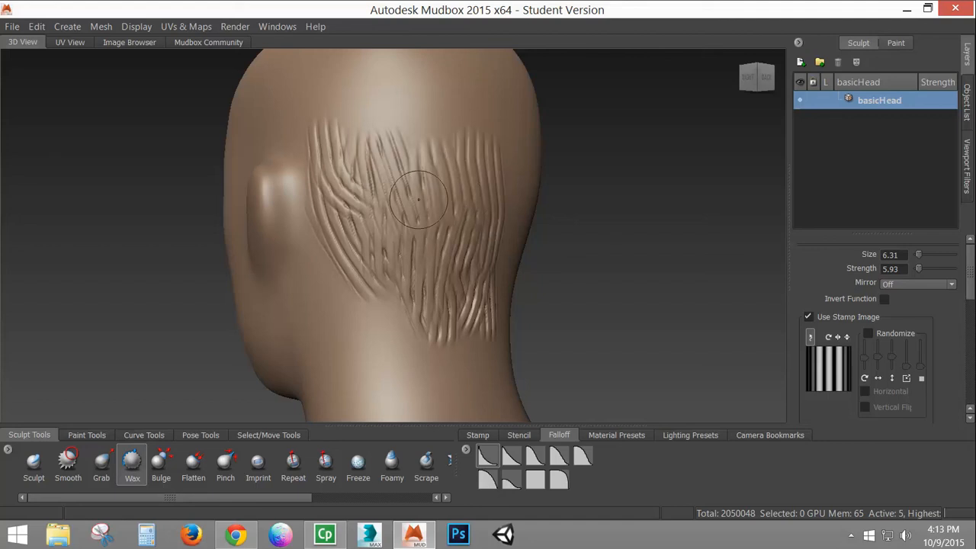
pyautogui.moveTo(358, 244)
pyautogui.keyDown('alt'); pyautogui.mouseDown()
pyautogui.moveTo(305, 228)
pyautogui.moveTo(430, 221)
pyautogui.mouseUp(); pyautogui.keyUp('alt')
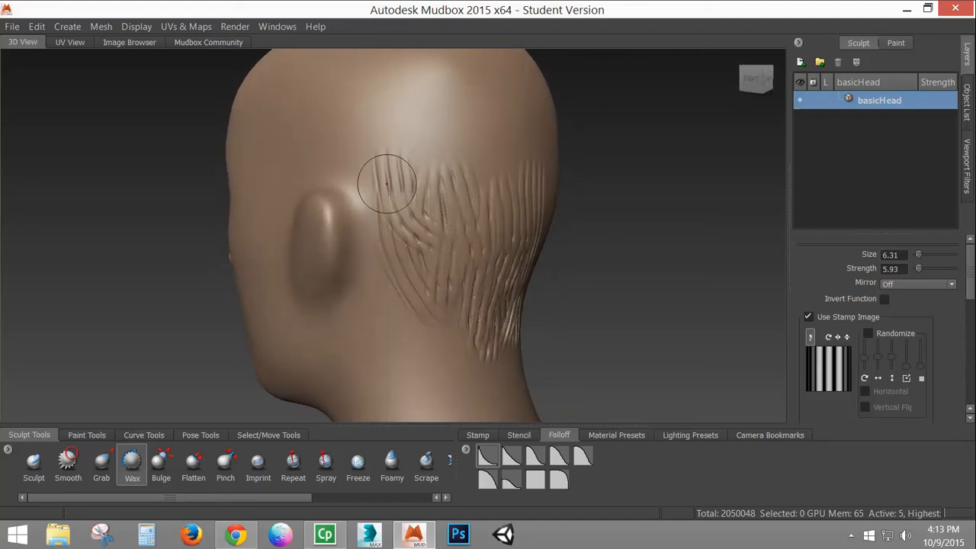
pyautogui.moveTo(387, 184)
pyautogui.mouseDown()
pyautogui.moveTo(377, 163)
pyautogui.moveTo(373, 252)
pyautogui.moveTo(408, 152)
pyautogui.moveTo(428, 200)
pyautogui.moveTo(450, 176)
pyautogui.moveTo(473, 198)
pyautogui.moveTo(507, 167)
pyautogui.moveTo(469, 199)
pyautogui.mouseUp()
# - Set up the Sculpt brush with the fine vertical streak stamp at strength 2.78 and stroke over the hair strands behind the ear
pyautogui.click(34, 464)
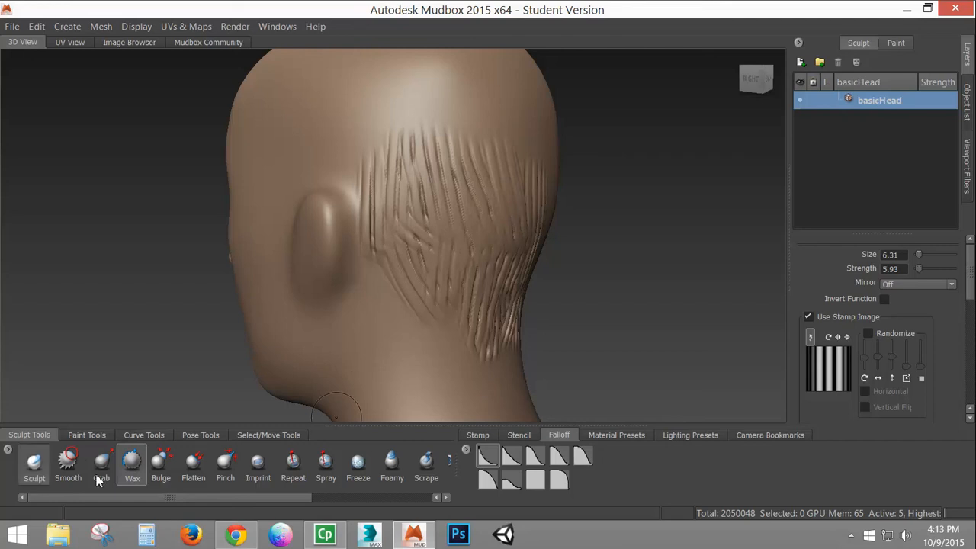
pyautogui.click(477, 435)
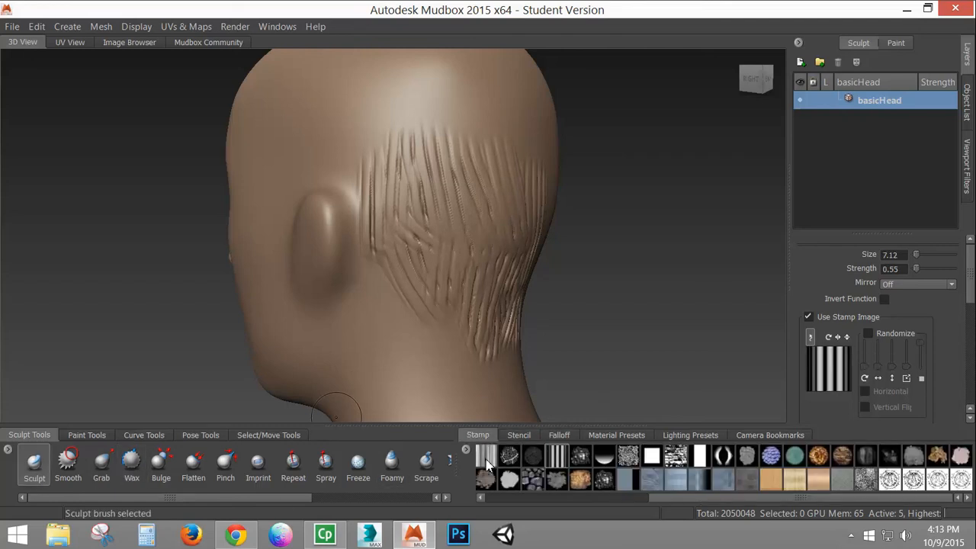
pyautogui.click(487, 456)
pyautogui.moveTo(384, 148); pyautogui.dragTo(383, 159)
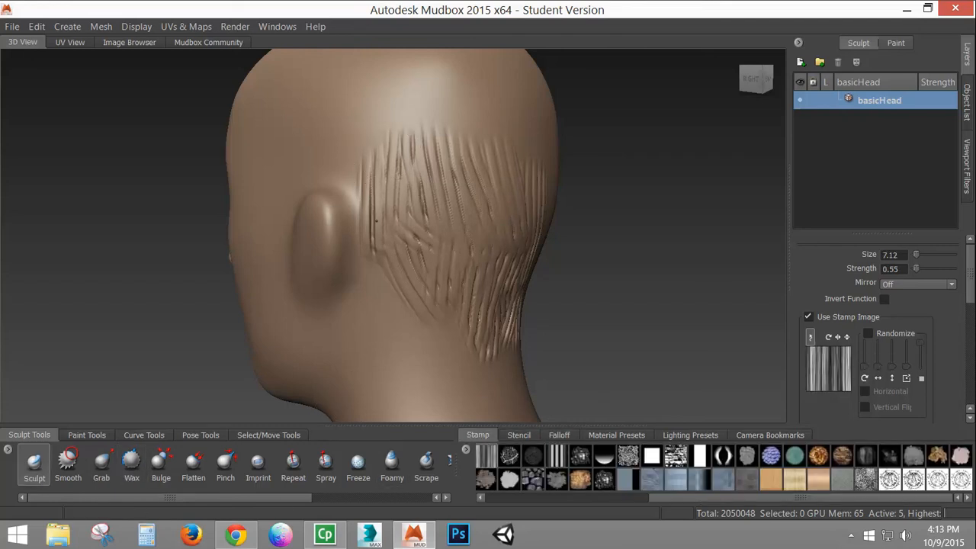
pyautogui.moveTo(376, 221)
pyautogui.mouseDown()
pyautogui.moveTo(391, 196)
pyautogui.moveTo(387, 144)
pyautogui.moveTo(390, 244)
pyautogui.mouseUp()
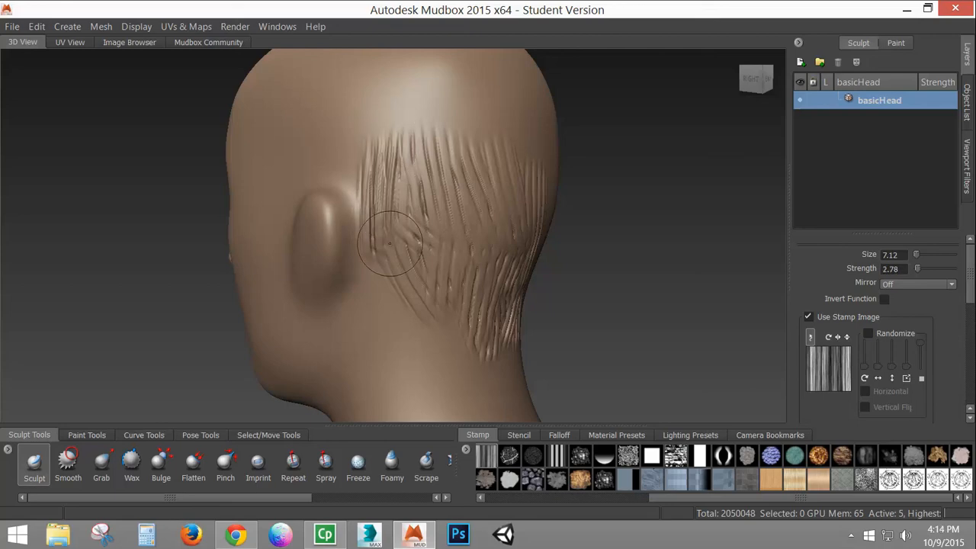
# - Sculpt fine streaked strands over the middle and lower hair patch down toward the nape
pyautogui.moveTo(449, 251); pyautogui.dragTo(389, 232)
pyautogui.moveTo(439, 250)
pyautogui.keyDown('alt'); pyautogui.mouseDown()
pyautogui.moveTo(398, 297)
pyautogui.moveTo(400, 267)
pyautogui.moveTo(414, 303)
pyautogui.moveTo(442, 325)
pyautogui.mouseUp(); pyautogui.keyUp('alt')
pyautogui.moveTo(434, 233); pyautogui.dragTo(456, 299)
pyautogui.moveTo(455, 191)
pyautogui.mouseDown()
pyautogui.moveTo(460, 236)
pyautogui.moveTo(447, 174)
pyautogui.mouseUp()
pyautogui.moveTo(426, 206)
pyautogui.mouseDown()
pyautogui.moveTo(417, 244)
pyautogui.moveTo(397, 257)
pyautogui.mouseUp()
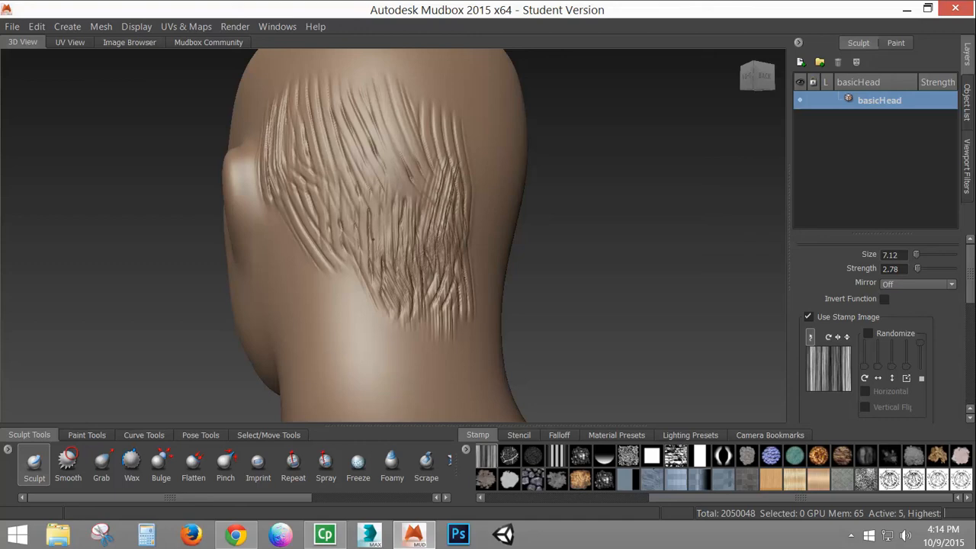
pyautogui.moveTo(373, 195); pyautogui.dragTo(371, 269)
pyautogui.moveTo(318, 193); pyautogui.dragTo(334, 250)
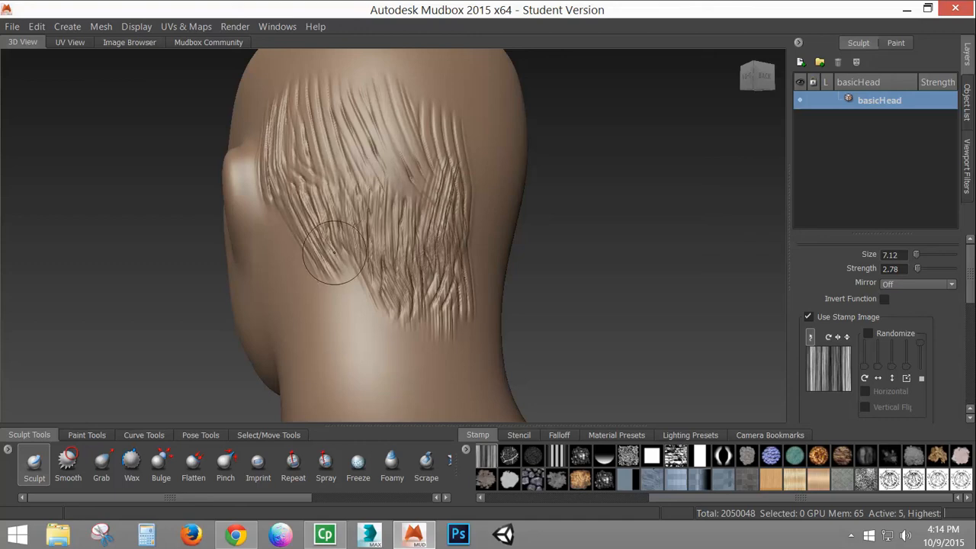
# - Layer fine downward strands across the upper half of the hair patch, from behind the ear to its far edge
pyautogui.moveTo(293, 108); pyautogui.dragTo(311, 187)
pyautogui.moveTo(322, 126); pyautogui.dragTo(340, 182)
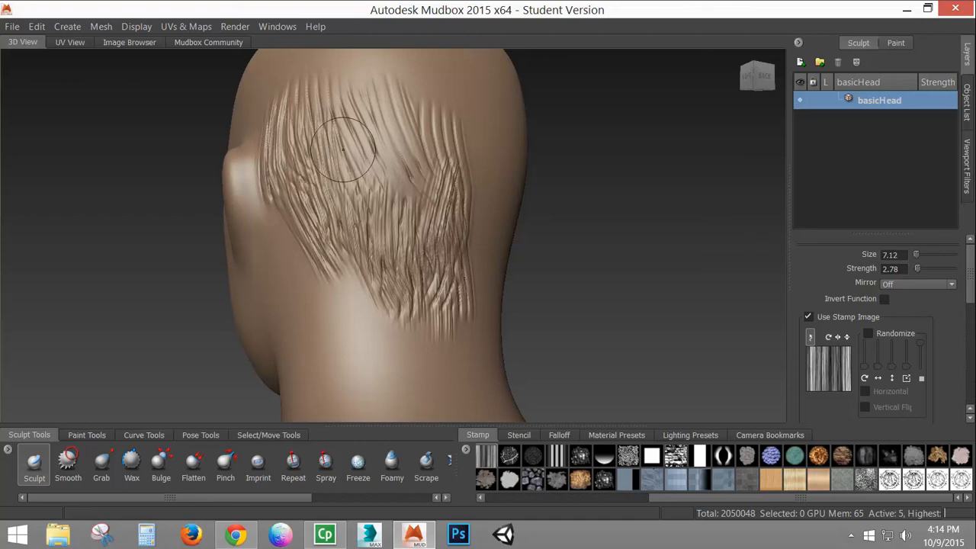
pyautogui.moveTo(350, 116); pyautogui.dragTo(374, 200)
pyautogui.moveTo(369, 110); pyautogui.dragTo(404, 227)
pyautogui.moveTo(399, 124)
pyautogui.mouseDown()
pyautogui.moveTo(429, 211)
pyautogui.moveTo(441, 193)
pyautogui.moveTo(444, 204)
pyautogui.mouseUp()
pyautogui.moveTo(446, 105); pyautogui.dragTo(463, 200)
pyautogui.keyDown('alt'); pyautogui.moveTo(374, 177); pyautogui.dragTo(401, 180); pyautogui.keyUp('alt')
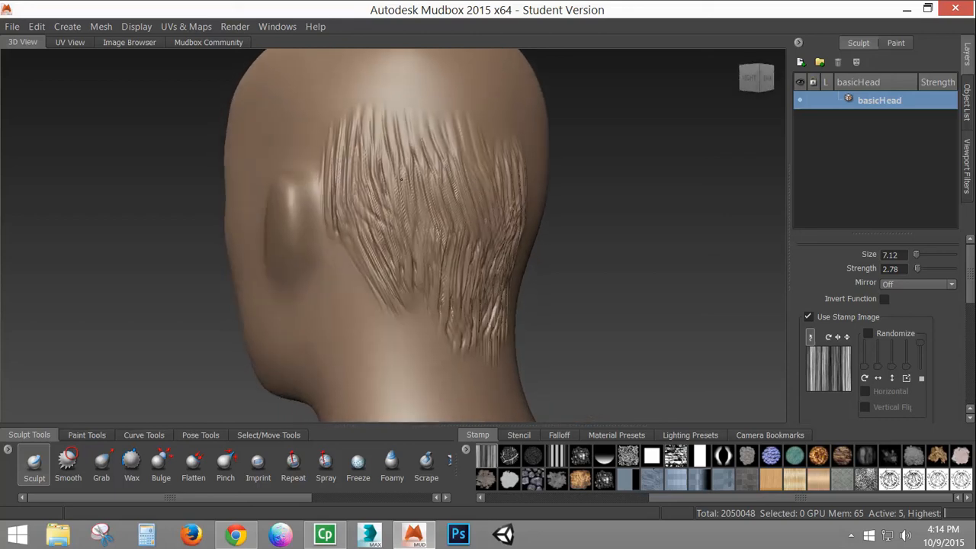
# - Extend the fine strands along the upper border of the hair patch so it has a ragged, dense hairline
pyautogui.moveTo(345, 113); pyautogui.dragTo(329, 188)
pyautogui.moveTo(366, 125); pyautogui.dragTo(376, 176)
pyautogui.moveTo(391, 98); pyautogui.dragTo(402, 173)
pyautogui.moveTo(421, 120)
pyautogui.mouseDown()
pyautogui.moveTo(448, 195)
pyautogui.moveTo(462, 159)
pyautogui.moveTo(480, 192)
pyautogui.mouseUp()
pyautogui.moveTo(483, 123); pyautogui.dragTo(508, 208)
pyautogui.moveTo(525, 146); pyautogui.dragTo(528, 173)
pyautogui.moveTo(410, 241)
pyautogui.keyDown('alt'); pyautogui.mouseDown()
pyautogui.moveTo(526, 241)
pyautogui.moveTo(450, 223)
pyautogui.moveTo(392, 233)
pyautogui.mouseUp(); pyautogui.keyUp('alt')
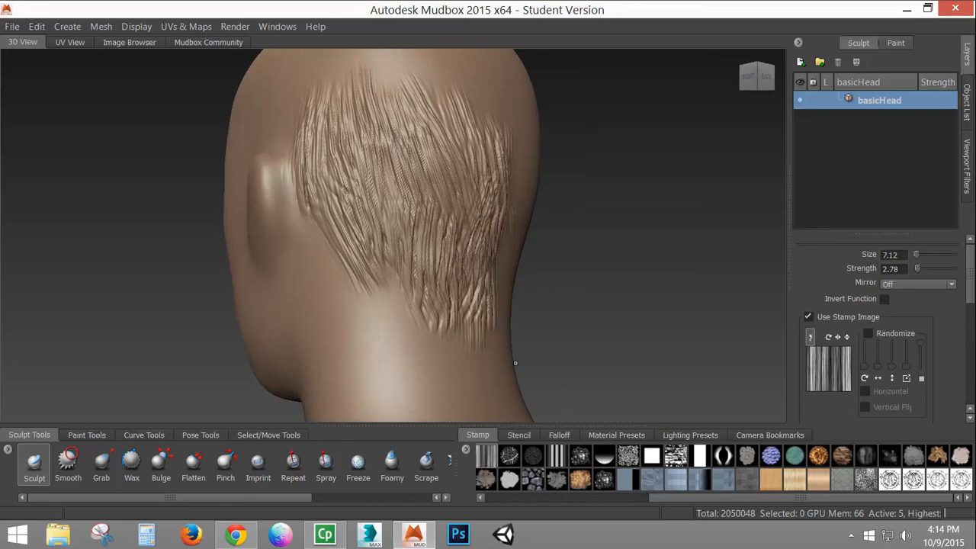
# - Try several stencils and load bw_grimeScratched over the bare upper back of the head
pyautogui.click(519, 436)
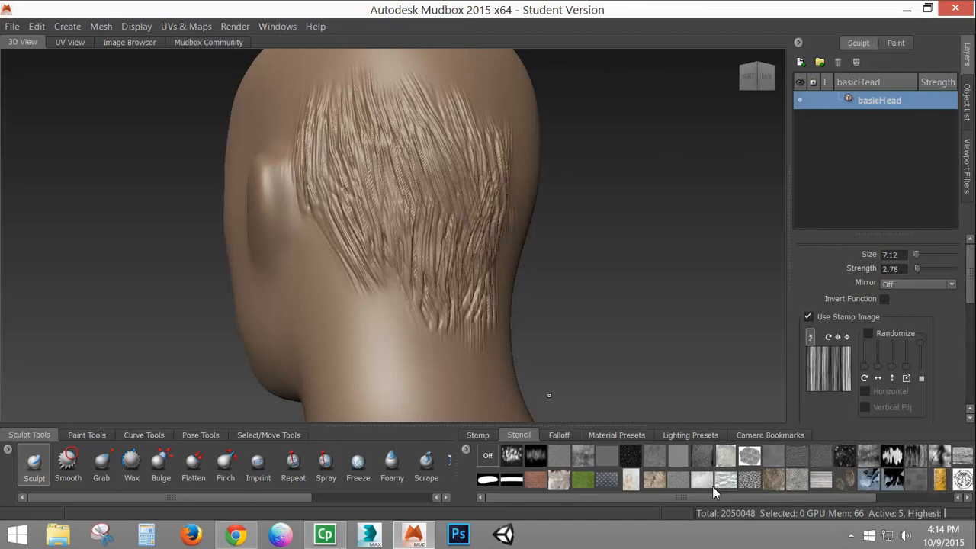
pyautogui.click(753, 481)
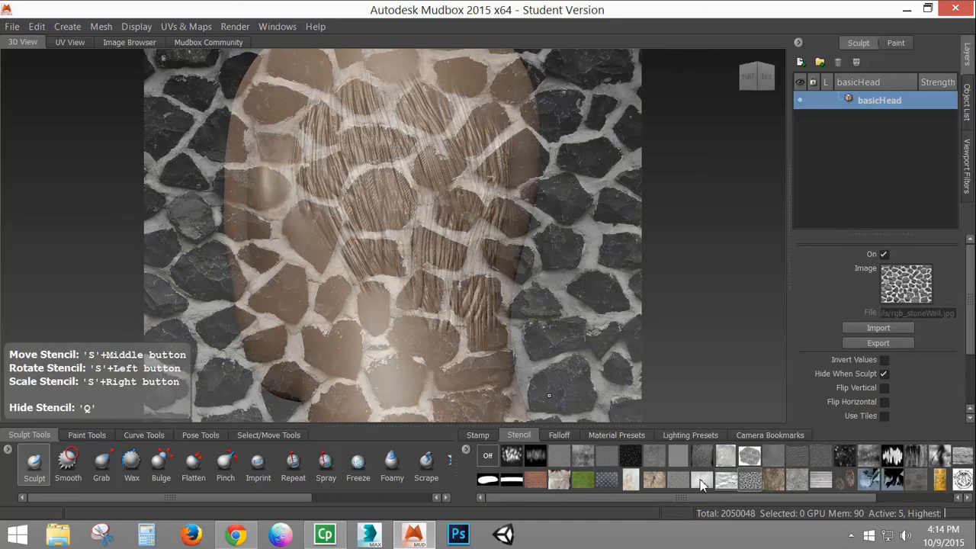
pyautogui.click(700, 481)
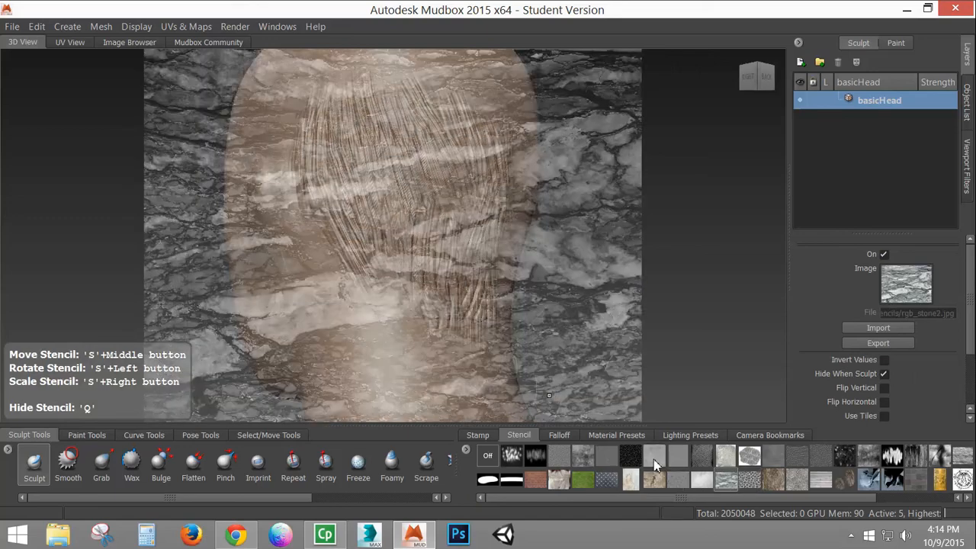
pyautogui.click(607, 482)
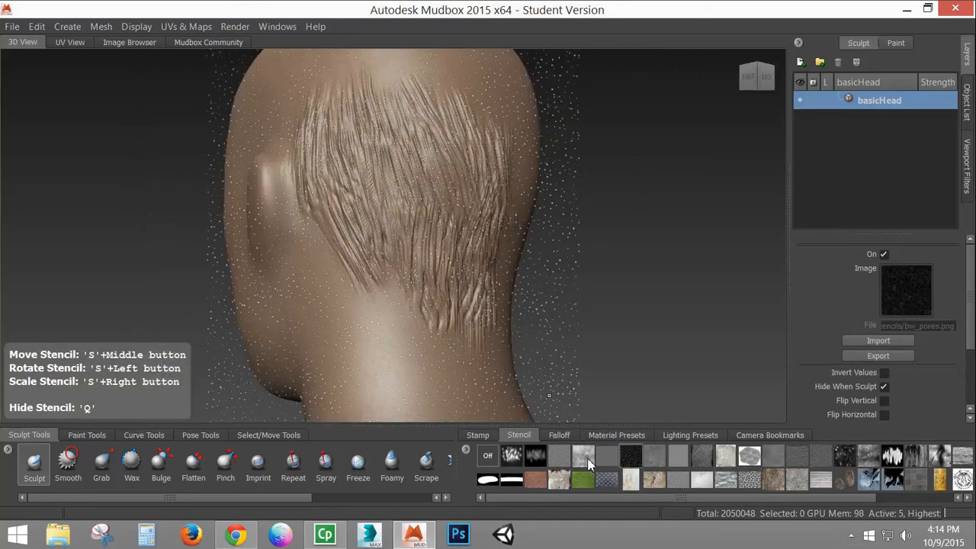
pyautogui.click(589, 462)
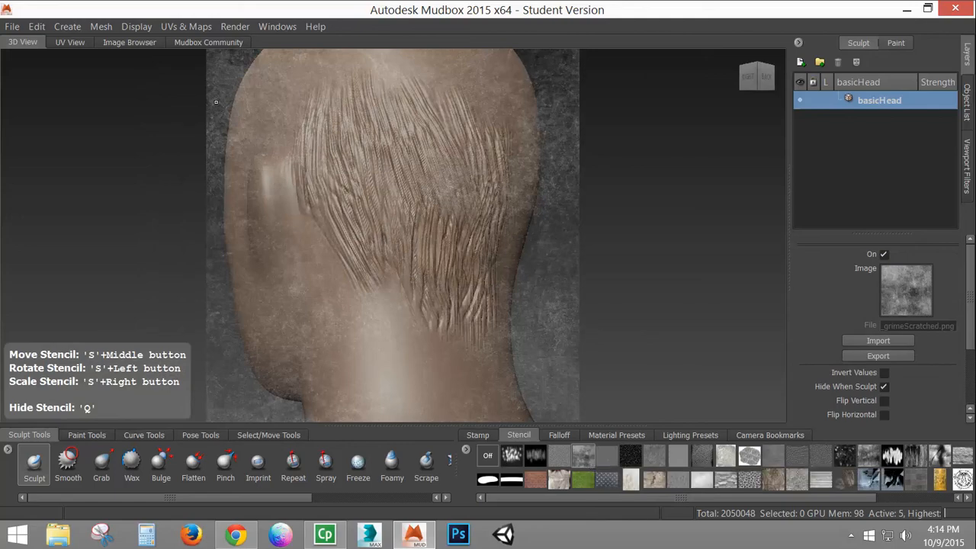
pyautogui.moveTo(291, 139)
pyautogui.keyDown('alt'); pyautogui.mouseDown()
pyautogui.moveTo(264, 192)
pyautogui.moveTo(223, 197)
pyautogui.mouseUp(); pyautogui.keyUp('alt')
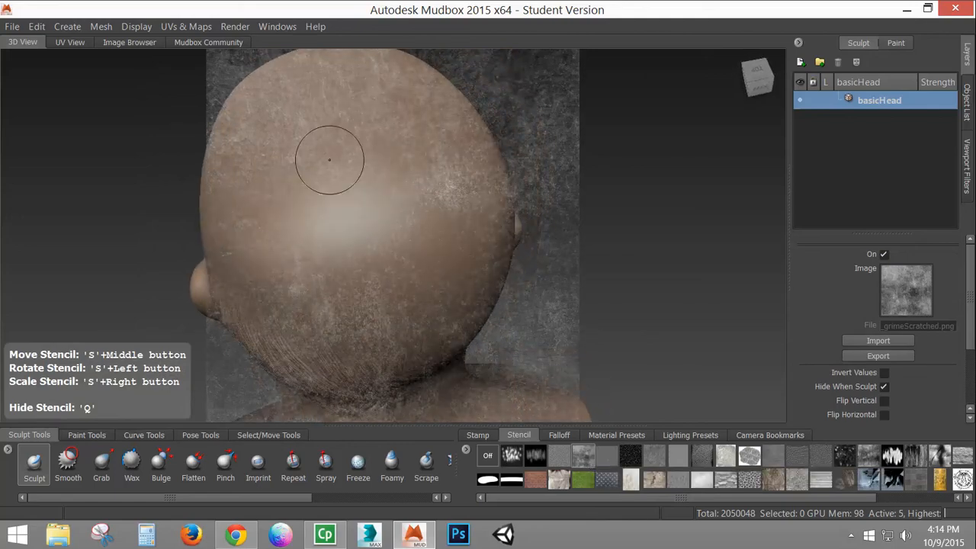
pyautogui.keyDown('alt'); pyautogui.moveTo(323, 200); pyautogui.dragTo(341, 199, button='middle'); pyautogui.keyUp('alt')
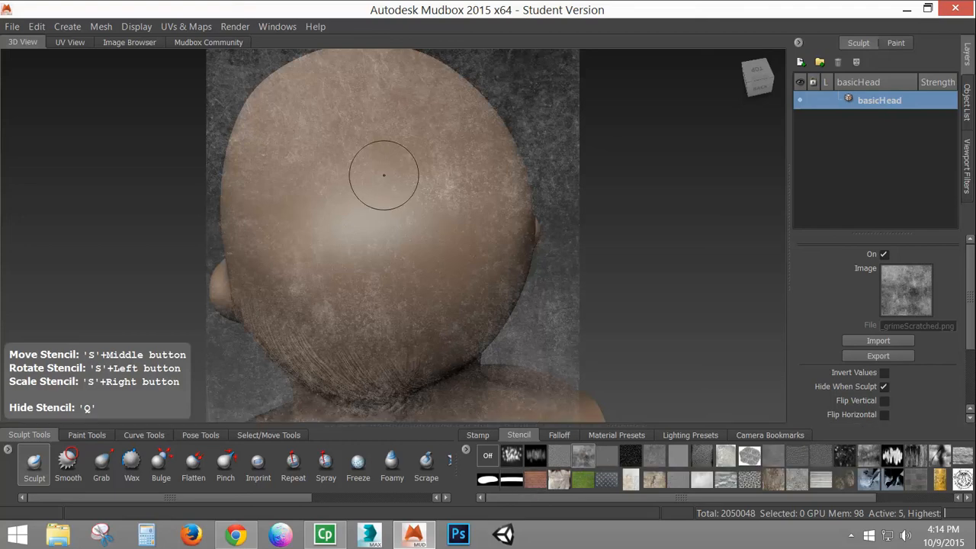
# - Turn off the Sculpt brush's stamp, test the grime stencil with strokes on the back of the head, and undo them
pyautogui.click(474, 436)
pyautogui.moveTo(657, 497); pyautogui.dragTo(493, 505)
pyautogui.click(486, 457)
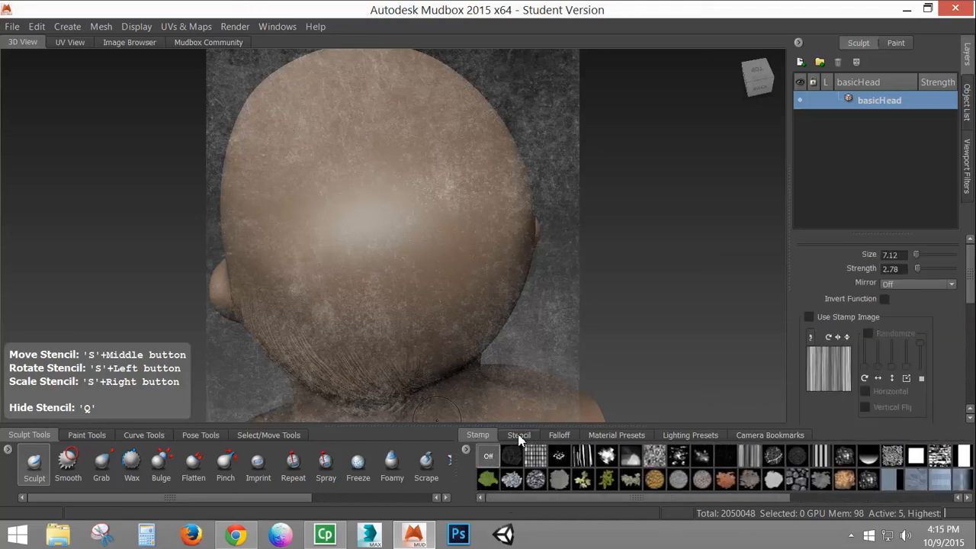
pyautogui.click(518, 436)
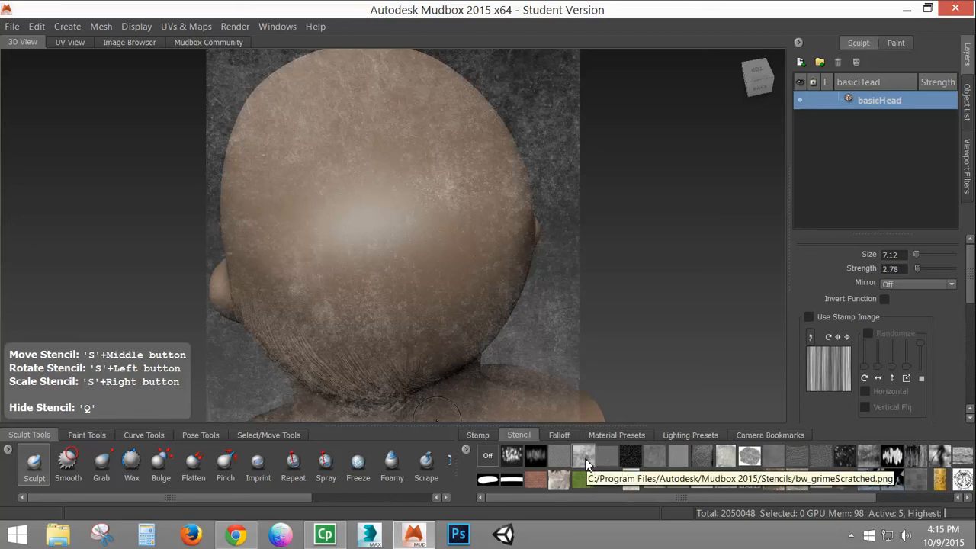
pyautogui.moveTo(316, 122)
pyautogui.mouseDown()
pyautogui.moveTo(347, 194)
pyautogui.moveTo(370, 295)
pyautogui.moveTo(306, 173)
pyautogui.moveTo(335, 305)
pyautogui.moveTo(289, 213)
pyautogui.moveTo(275, 252)
pyautogui.moveTo(330, 267)
pyautogui.mouseUp()
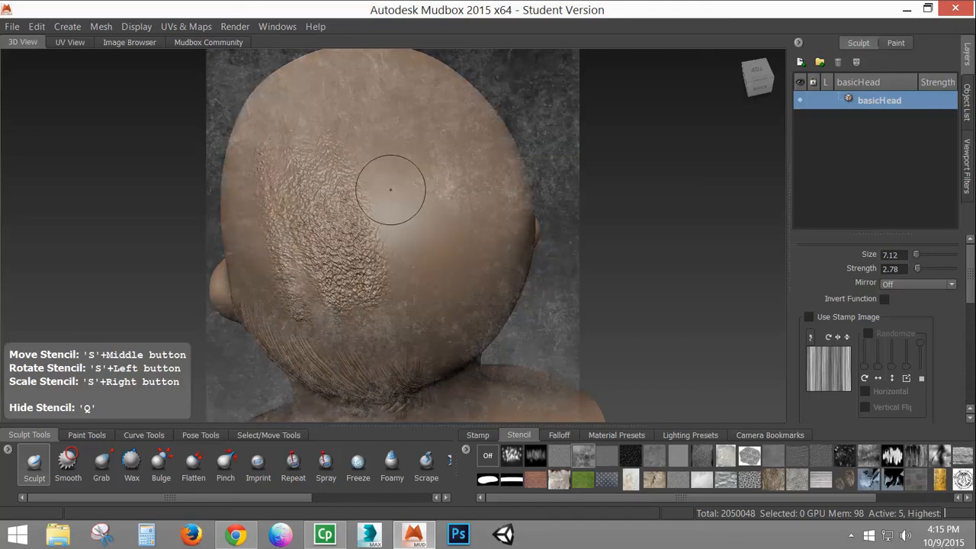
pyautogui.hotkey('ctrl', 'z')
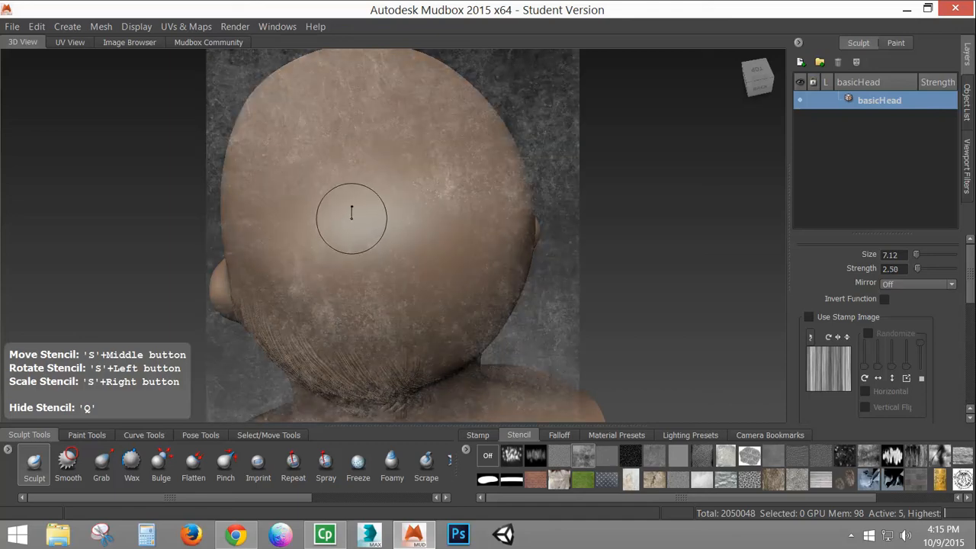
# - Lower the Sculpt brush strength to 0.79 and stroke the grime stencil lightly across the crown
pyautogui.moveTo(351, 217); pyautogui.dragTo(349, 216)
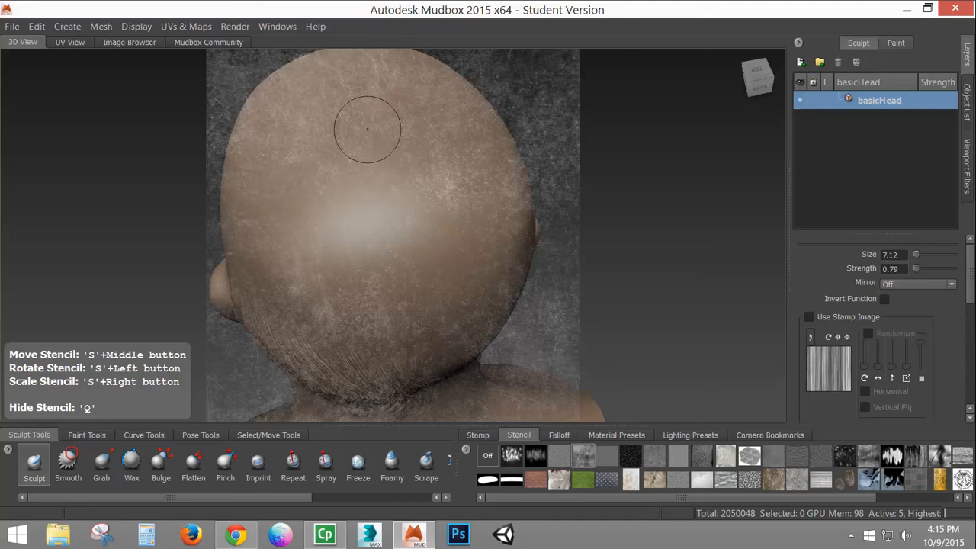
pyautogui.moveTo(359, 121); pyautogui.dragTo(366, 118)
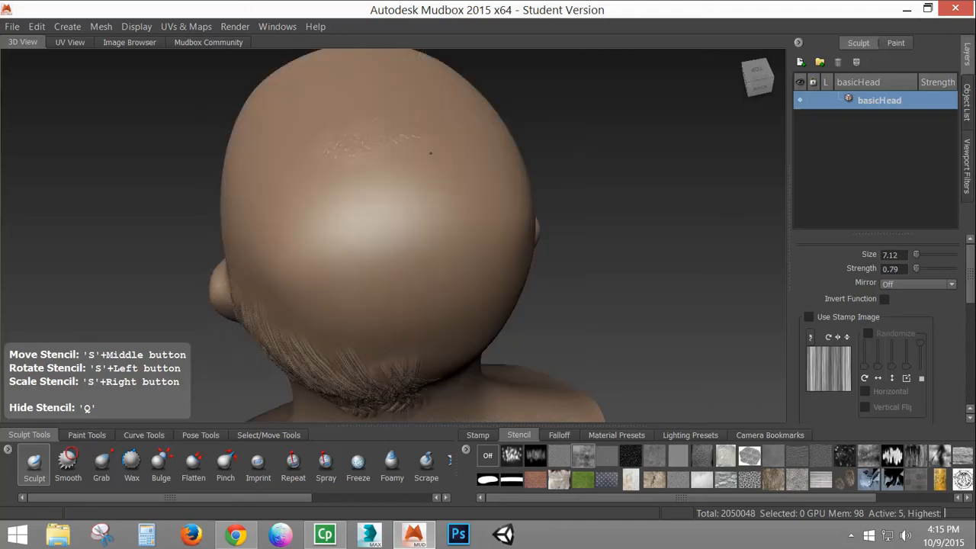
pyautogui.moveTo(431, 153); pyautogui.dragTo(406, 163)
# - Enlarge the Sculpt brush to size 27.02, emboss the grime texture broadly over the back of the head, and undo the strokes
pyautogui.press(']')
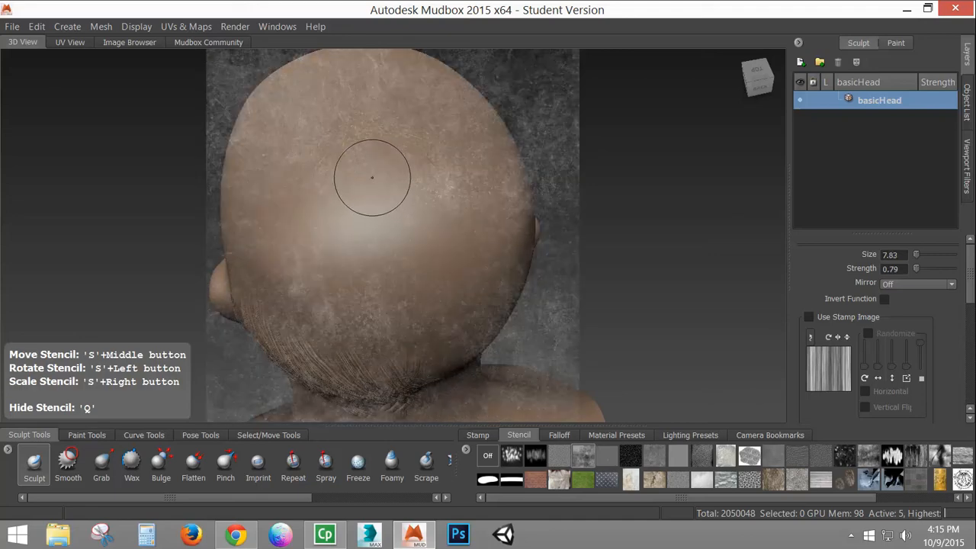
pyautogui.press(']')
pyautogui.press(']')
pyautogui.press(']')
pyautogui.press(']')
pyautogui.press(']')
pyautogui.press(']')
pyautogui.press(']')
pyautogui.press(']')
pyautogui.press(']')
pyautogui.press(']')
pyautogui.press(']')
pyautogui.press(']')
pyautogui.press(']')
pyautogui.moveTo(414, 204); pyautogui.dragTo(393, 218)
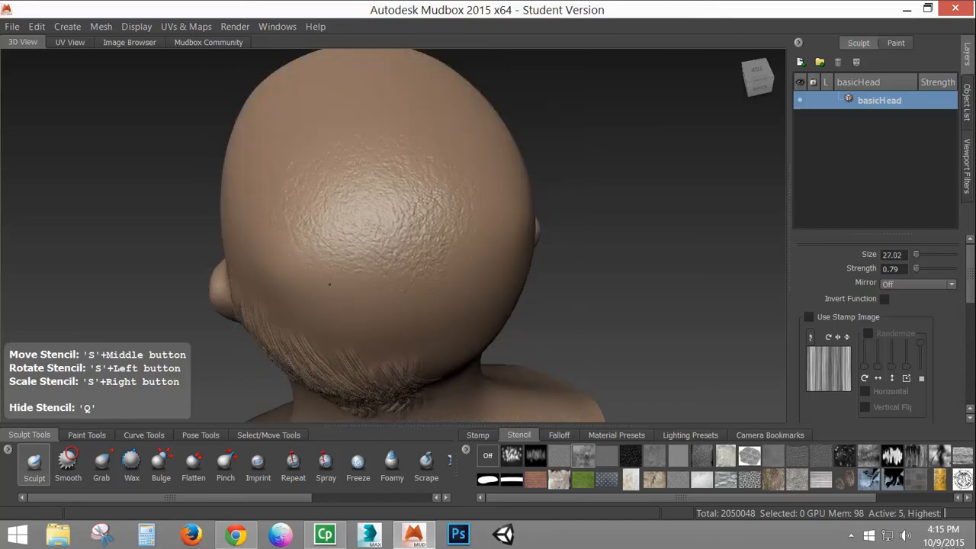
pyautogui.moveTo(418, 195); pyautogui.dragTo(420, 198)
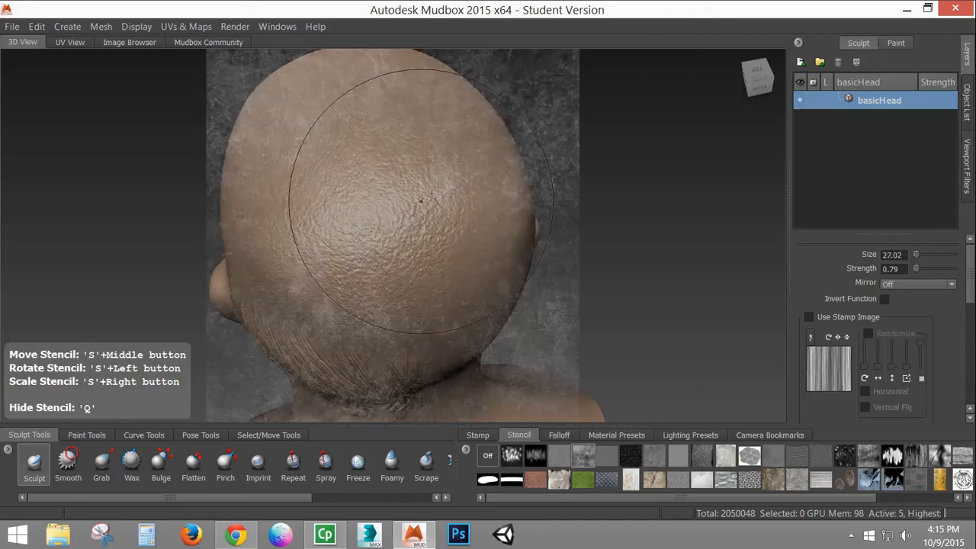
pyautogui.hotkey('ctrl', 'z')
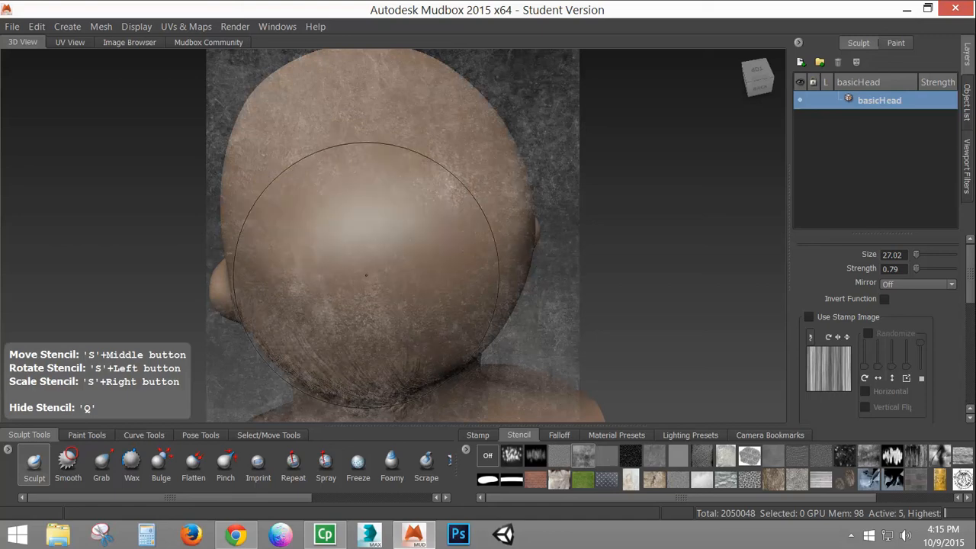
# - Try embossing a scaled-down rgb_metalSkid tread stencil over the upper back of the head, and undo the strokes
pyautogui.click(606, 481)
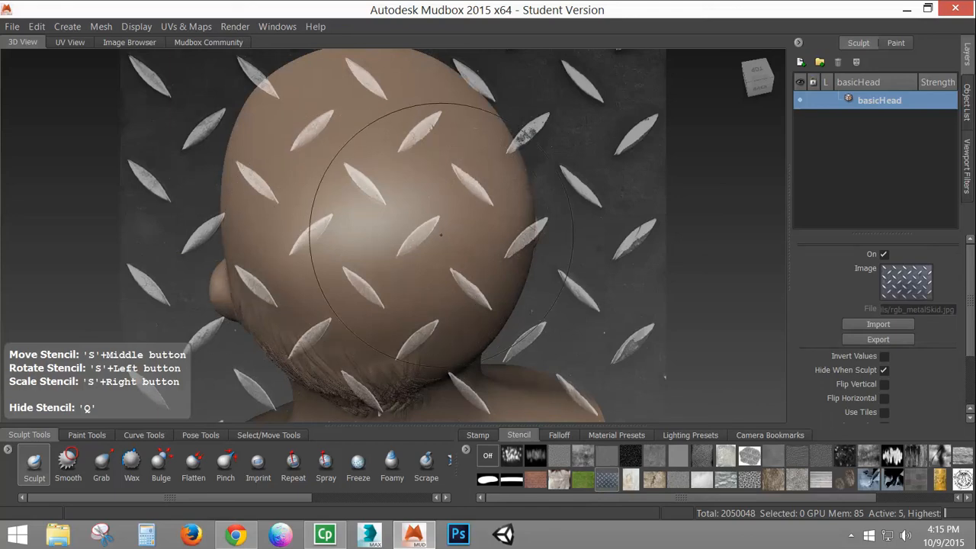
pyautogui.moveTo(441, 234)
pyautogui.mouseDown(button='right')
pyautogui.moveTo(163, 236)
pyautogui.moveTo(221, 242)
pyautogui.mouseUp(button='right')
pyautogui.moveTo(414, 244)
pyautogui.mouseDown(button='middle')
pyautogui.moveTo(408, 237)
pyautogui.moveTo(399, 252)
pyautogui.moveTo(395, 244)
pyautogui.mouseUp(button='middle')
pyautogui.moveTo(386, 230); pyautogui.dragTo(387, 226)
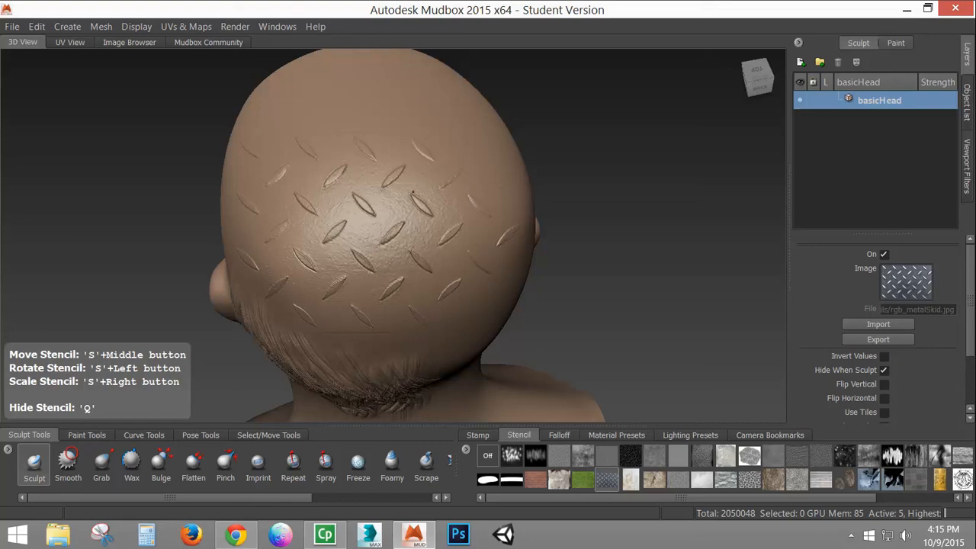
pyautogui.moveTo(382, 241)
pyautogui.mouseDown()
pyautogui.moveTo(364, 203)
pyautogui.moveTo(423, 183)
pyautogui.moveTo(429, 217)
pyautogui.moveTo(439, 216)
pyautogui.moveTo(416, 210)
pyautogui.moveTo(357, 253)
pyautogui.moveTo(371, 197)
pyautogui.moveTo(489, 267)
pyautogui.moveTo(528, 227)
pyautogui.moveTo(494, 171)
pyautogui.moveTo(431, 156)
pyautogui.moveTo(414, 179)
pyautogui.mouseUp()
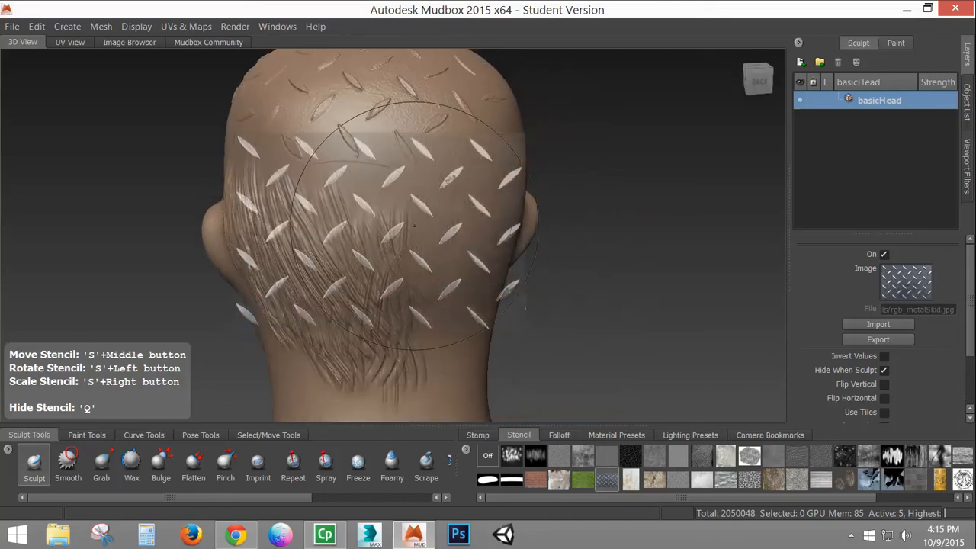
pyautogui.hotkey('ctrl', 'z')
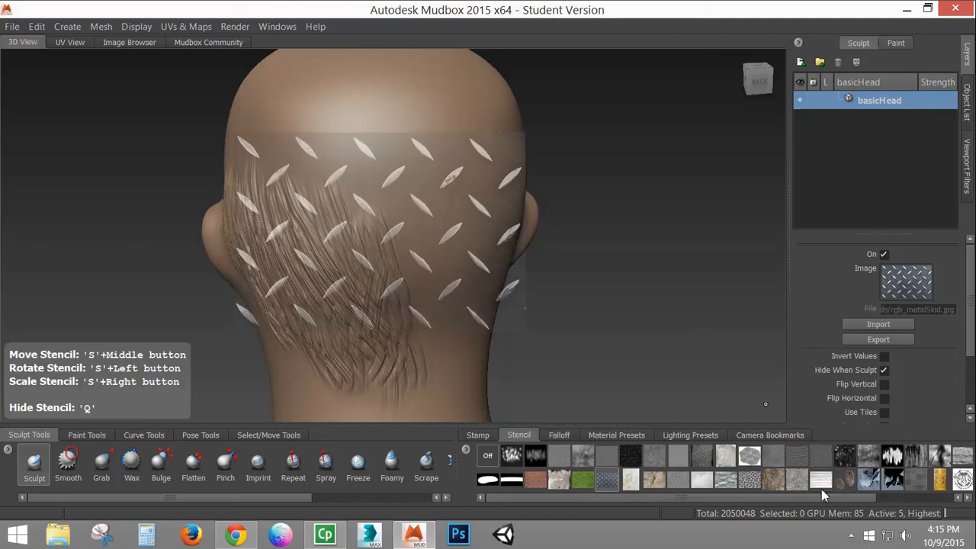
# - Load the bw_skin09 scale stencil and enlarge it over the bare side of the head behind the right ear
pyautogui.click(845, 478)
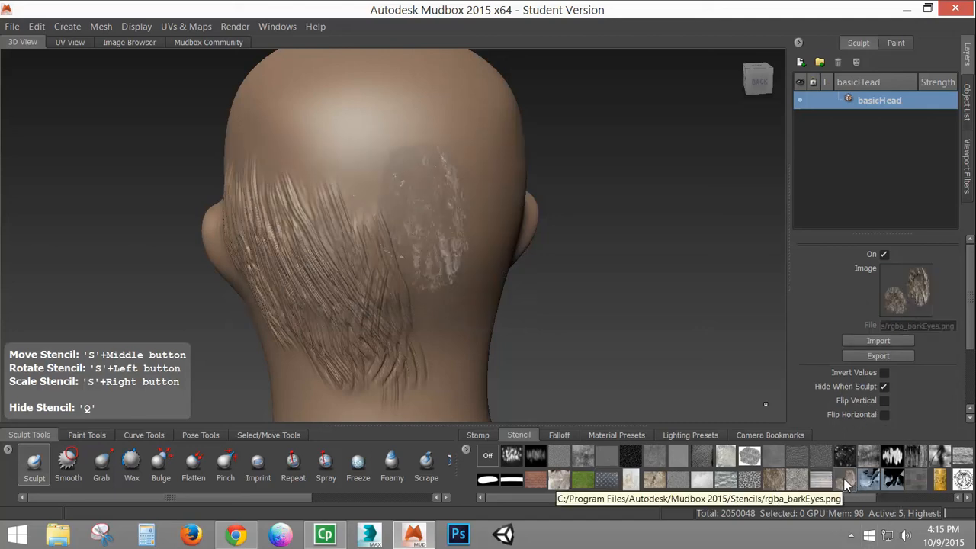
pyautogui.click(795, 459)
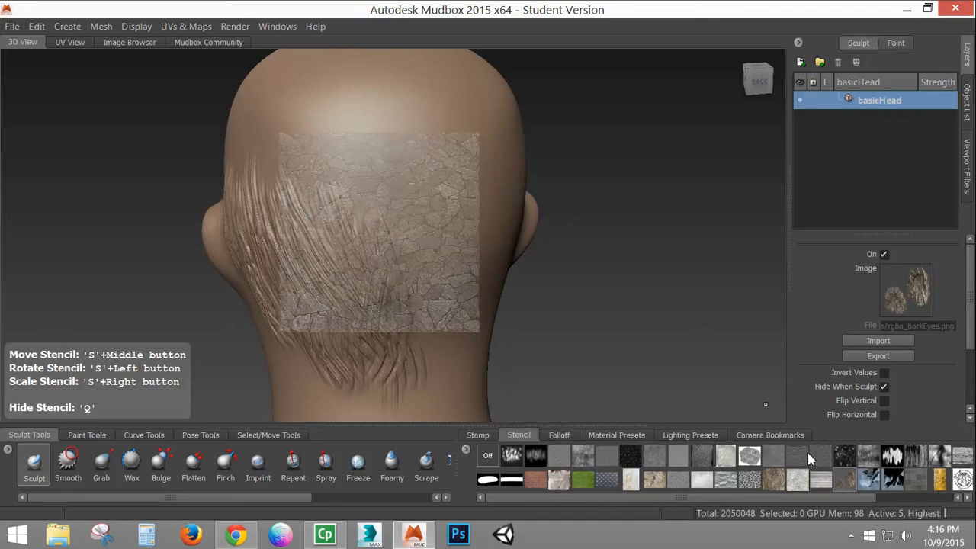
pyautogui.click(820, 456)
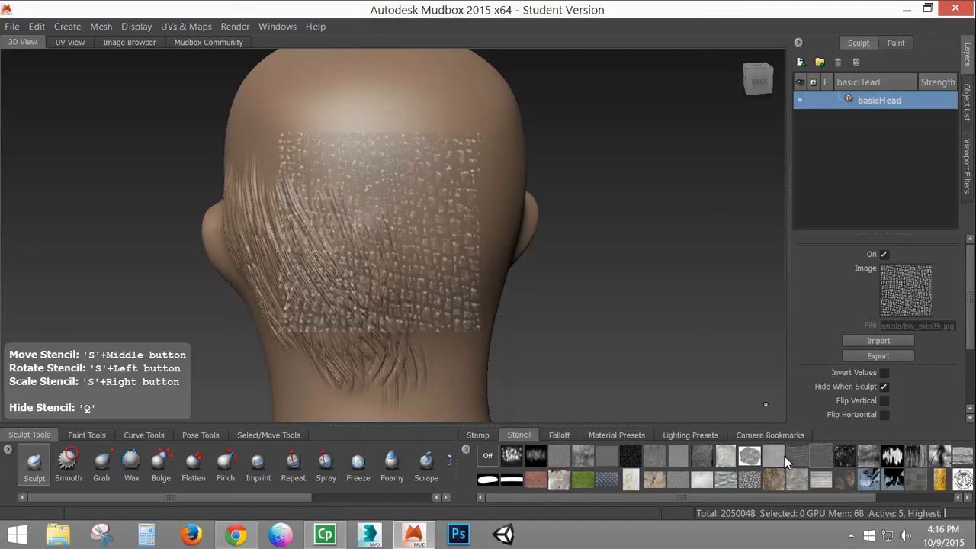
pyautogui.keyDown('alt'); pyautogui.moveTo(445, 183); pyautogui.dragTo(357, 200); pyautogui.keyUp('alt')
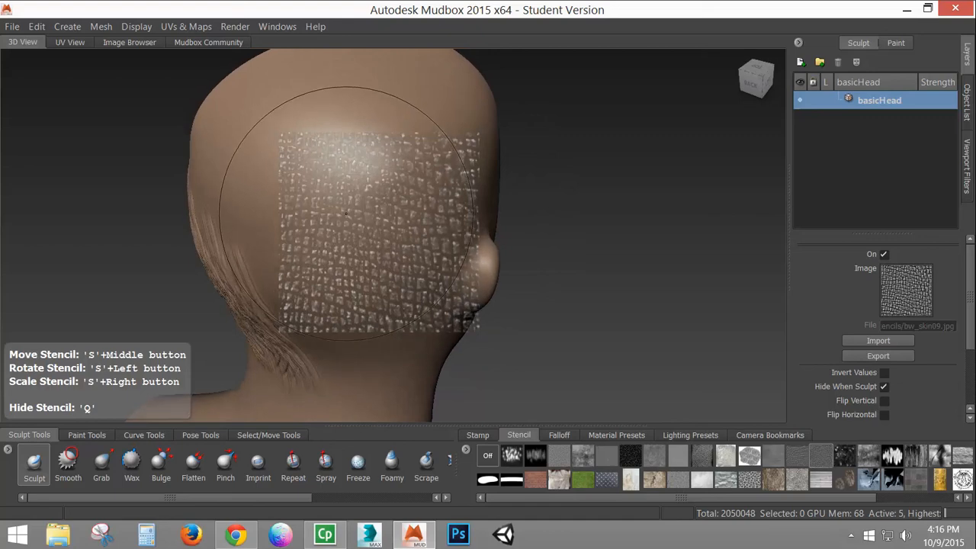
pyautogui.moveTo(348, 218); pyautogui.dragTo(464, 236, button='right')
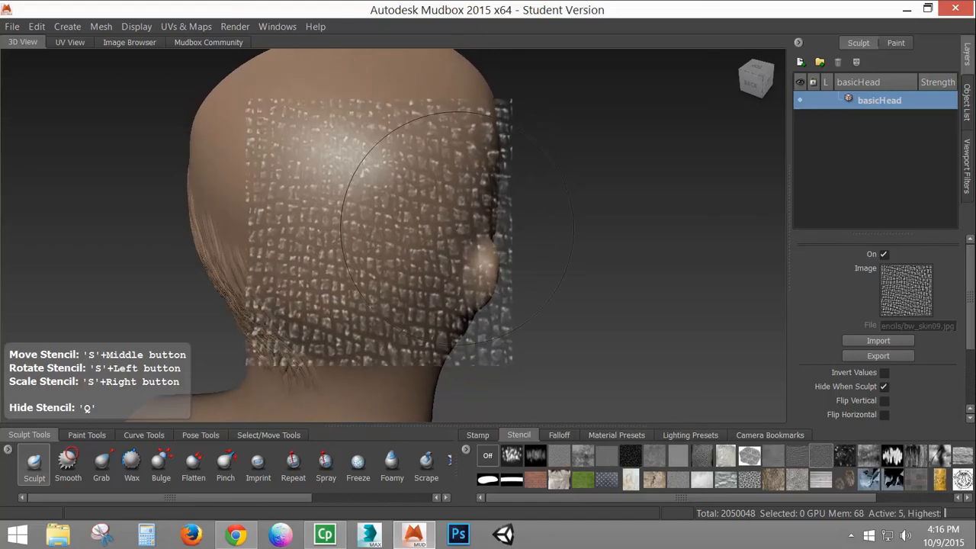
# - Emboss the bw_skin09 scale stencil over the bare side of the head behind the right ear with broad Sculpt strokes
pyautogui.moveTo(352, 181)
pyautogui.mouseDown()
pyautogui.moveTo(294, 197)
pyautogui.moveTo(305, 259)
pyautogui.mouseUp()
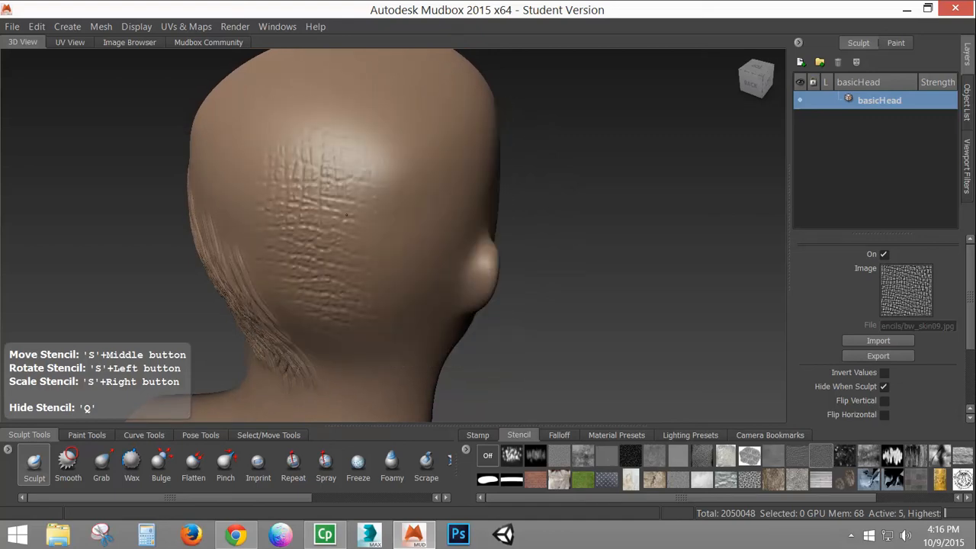
pyautogui.moveTo(346, 216); pyautogui.dragTo(442, 142)
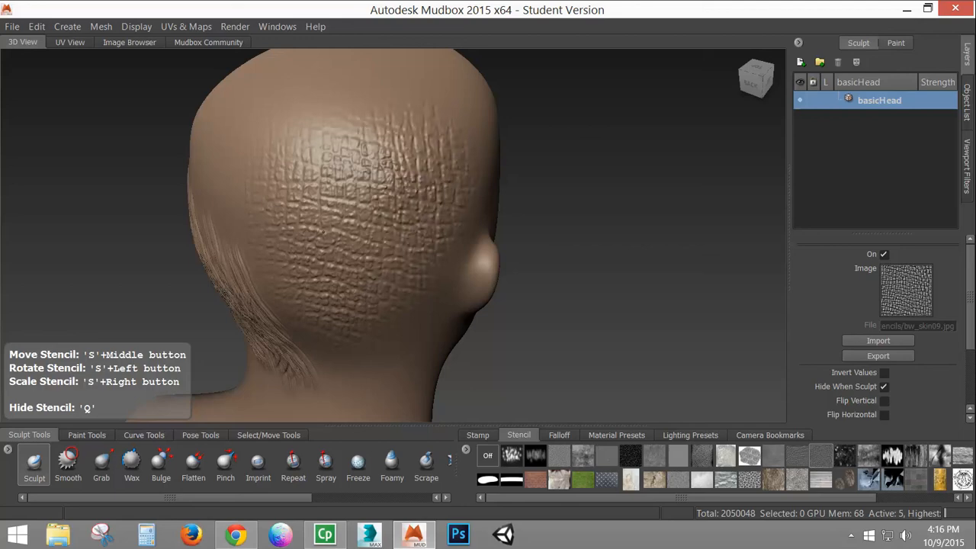
pyautogui.moveTo(279, 174); pyautogui.dragTo(296, 191)
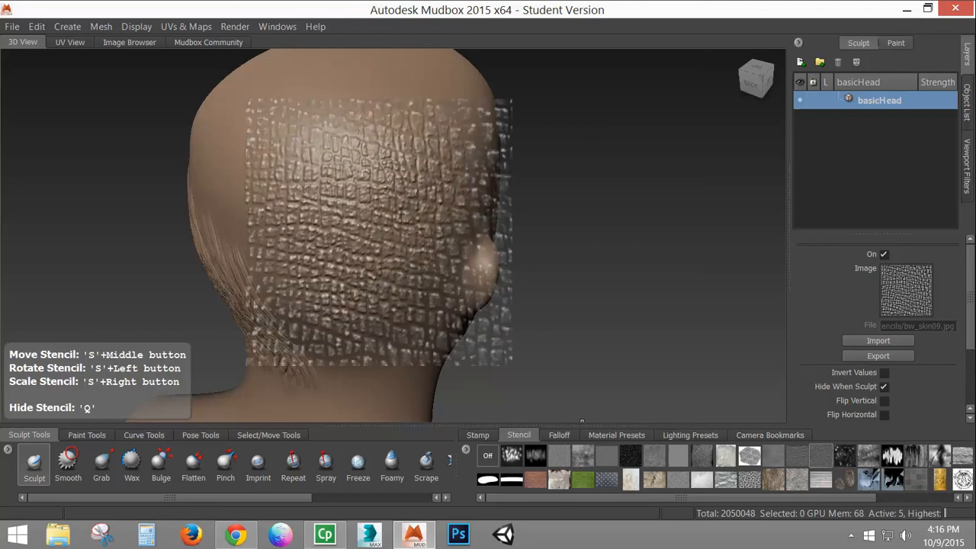
# - Turn off the skin stencil and inspect the embossed scales from the side of the head
pyautogui.click(479, 435)
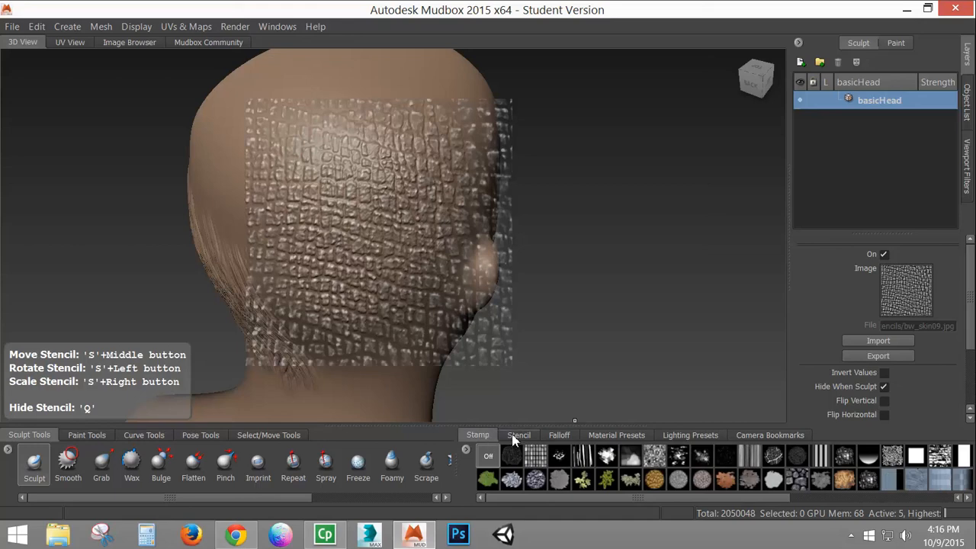
pyautogui.click(517, 435)
pyautogui.click(487, 456)
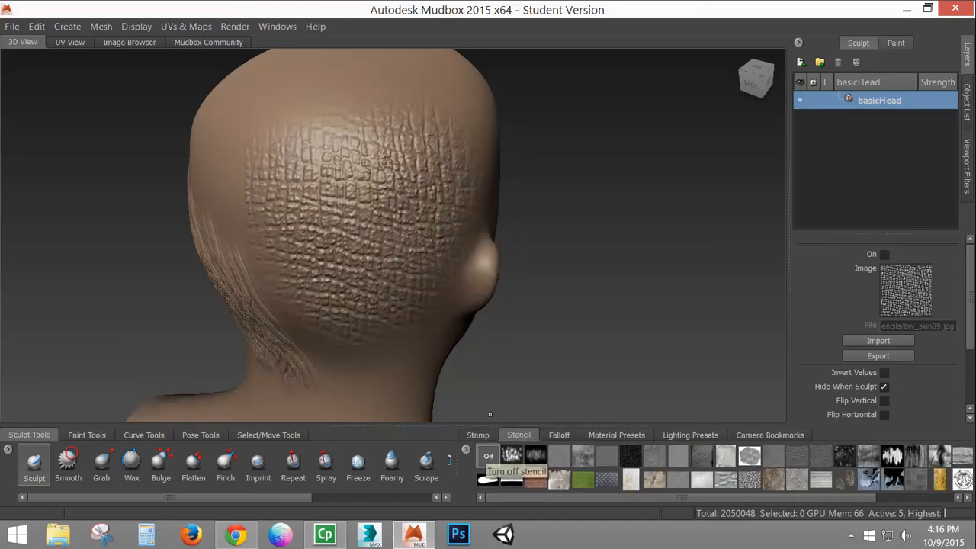
pyautogui.moveTo(579, 221)
pyautogui.keyDown('alt'); pyautogui.mouseDown()
pyautogui.moveTo(366, 209)
pyautogui.moveTo(307, 237)
pyautogui.moveTo(284, 231)
pyautogui.mouseUp(); pyautogui.keyUp('alt')
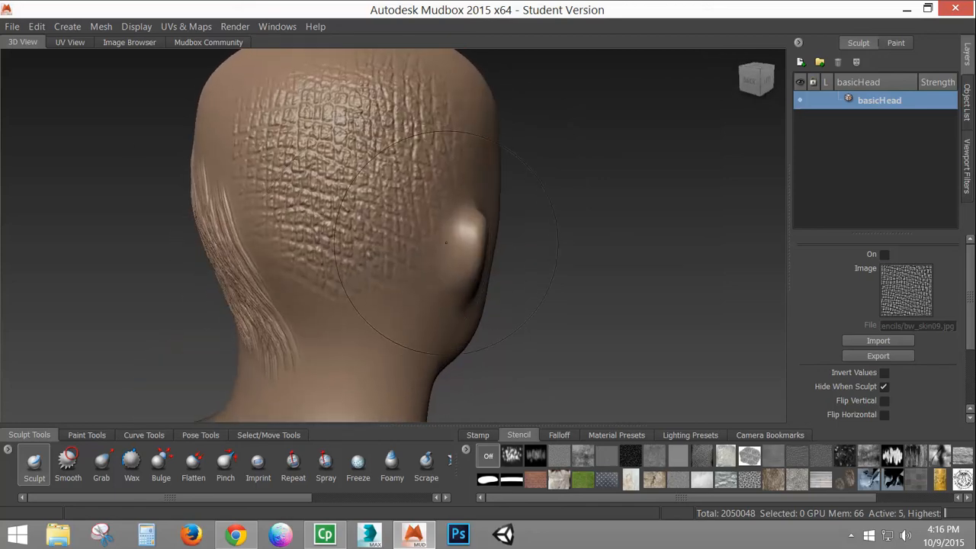
# - Show the options for adding a custom stamp and browse the available stamp library
pyautogui.click(478, 435)
pyautogui.rightClick(468, 450)
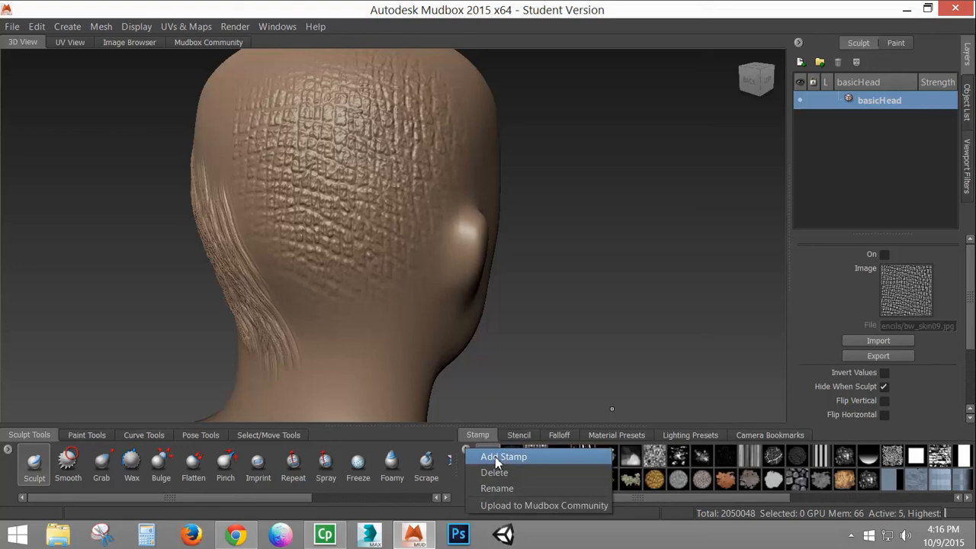
pyautogui.moveTo(737, 499); pyautogui.dragTo(941, 508)
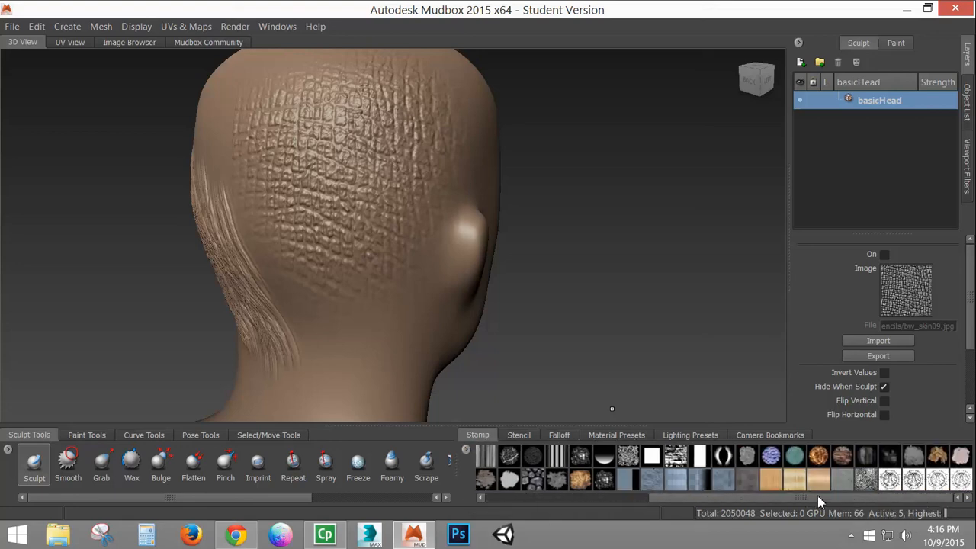
pyautogui.moveTo(817, 500); pyautogui.dragTo(633, 479)
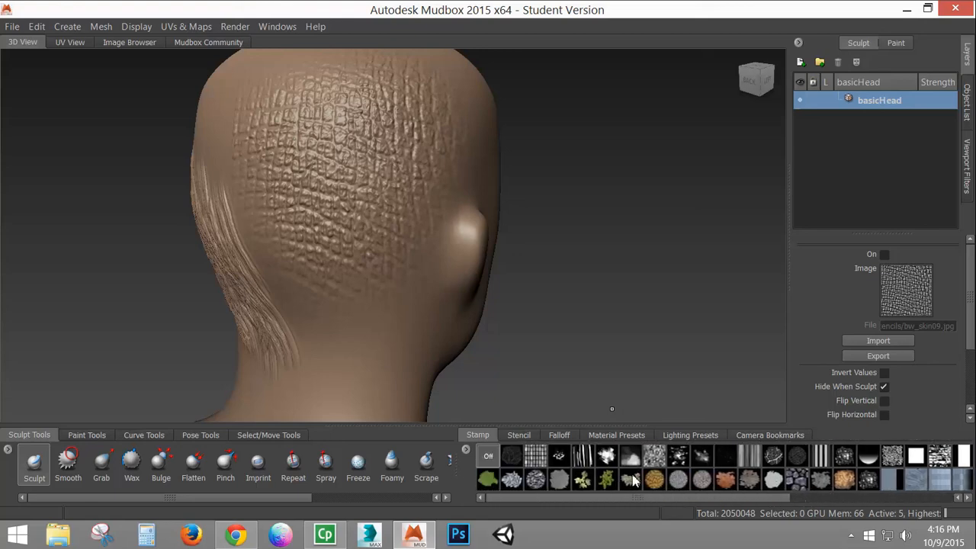